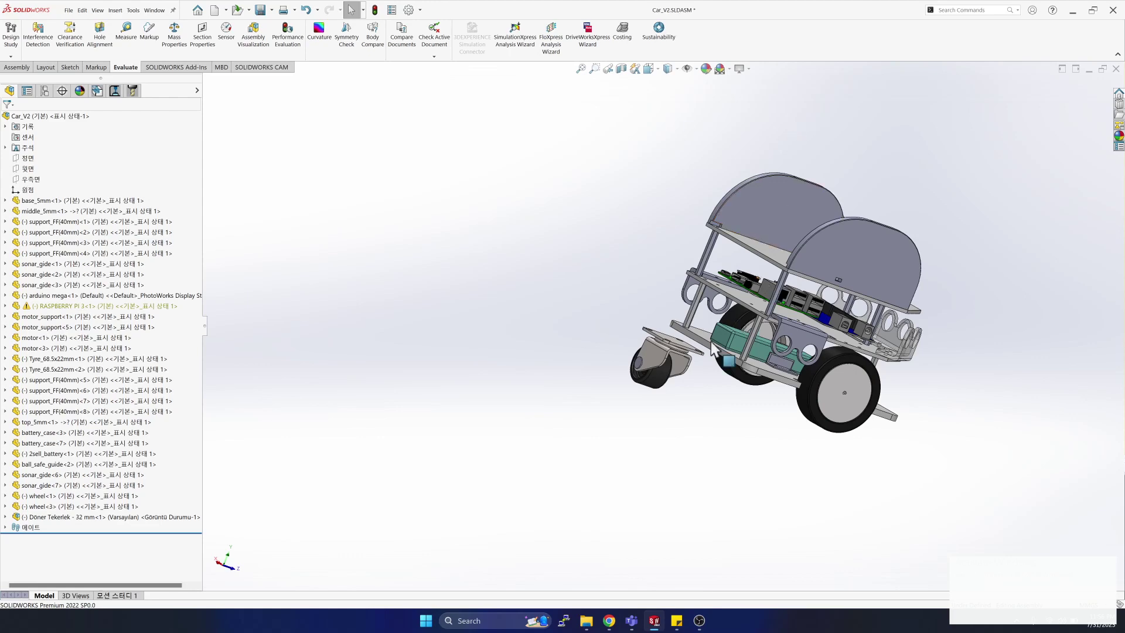
Open the sticky note with the GrabCAD links and highlight the Base link for the 2wheel mobile robot.
middle_drag(680, 430, 680, 429)
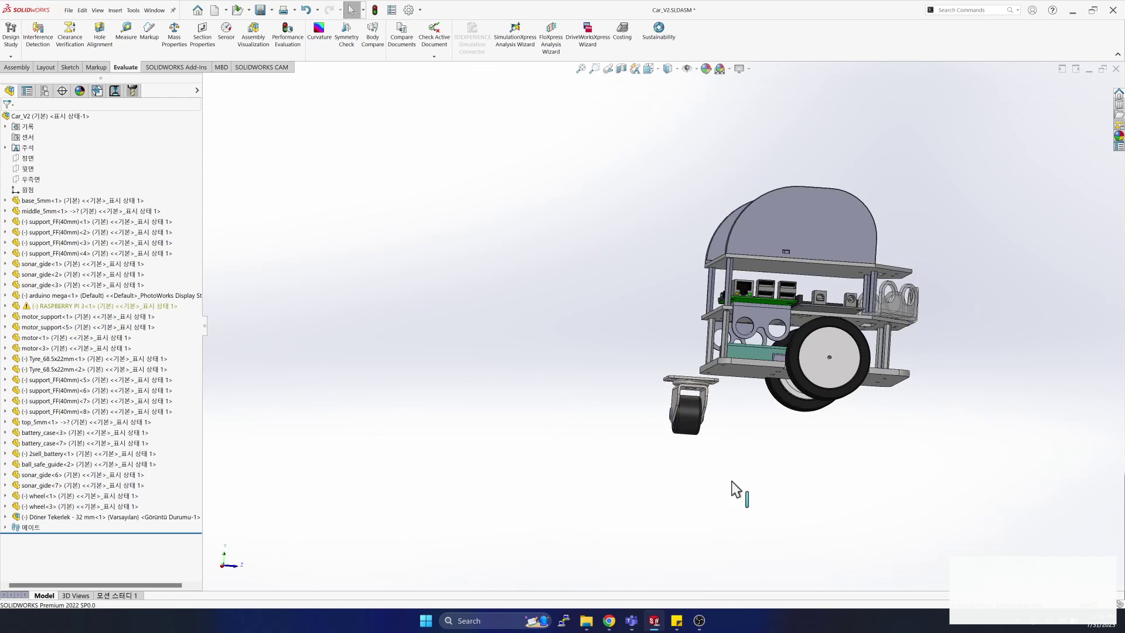
click(677, 621)
click(633, 232)
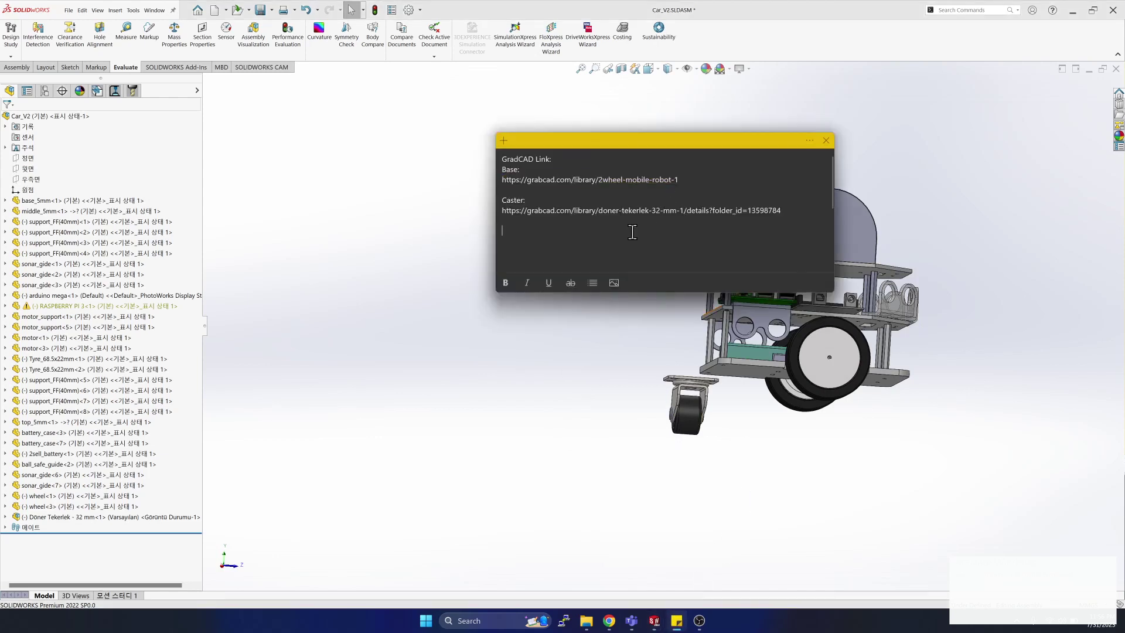
drag(689, 181, 433, 181)
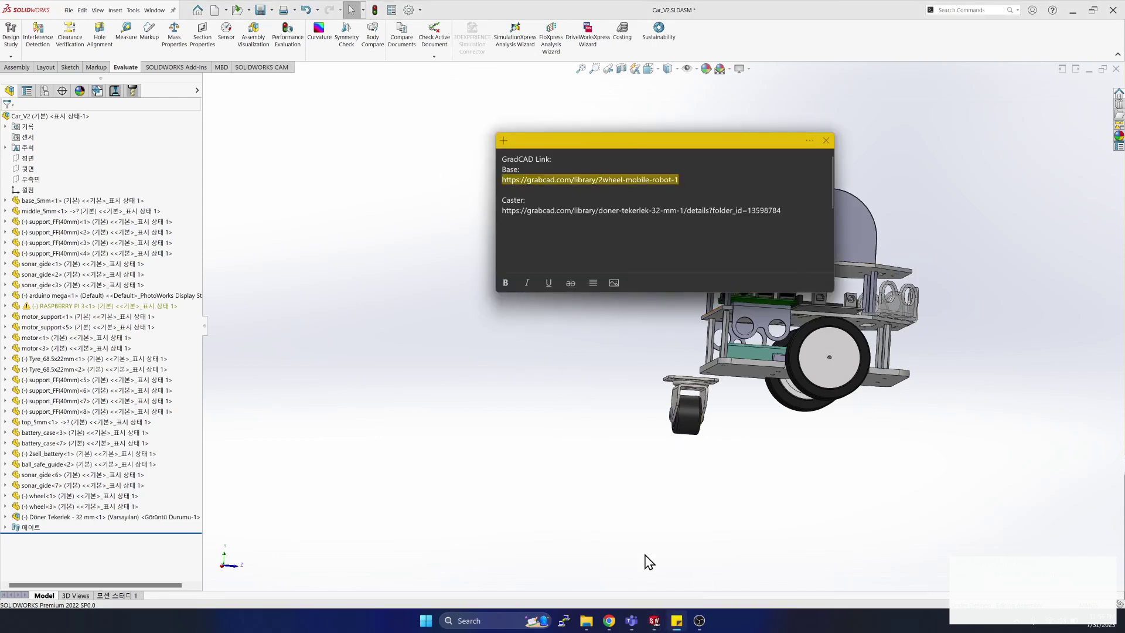
Switch to Chrome and look through the description and preview images on GrabCAD's 2wheel mobile robot page.
click(609, 620)
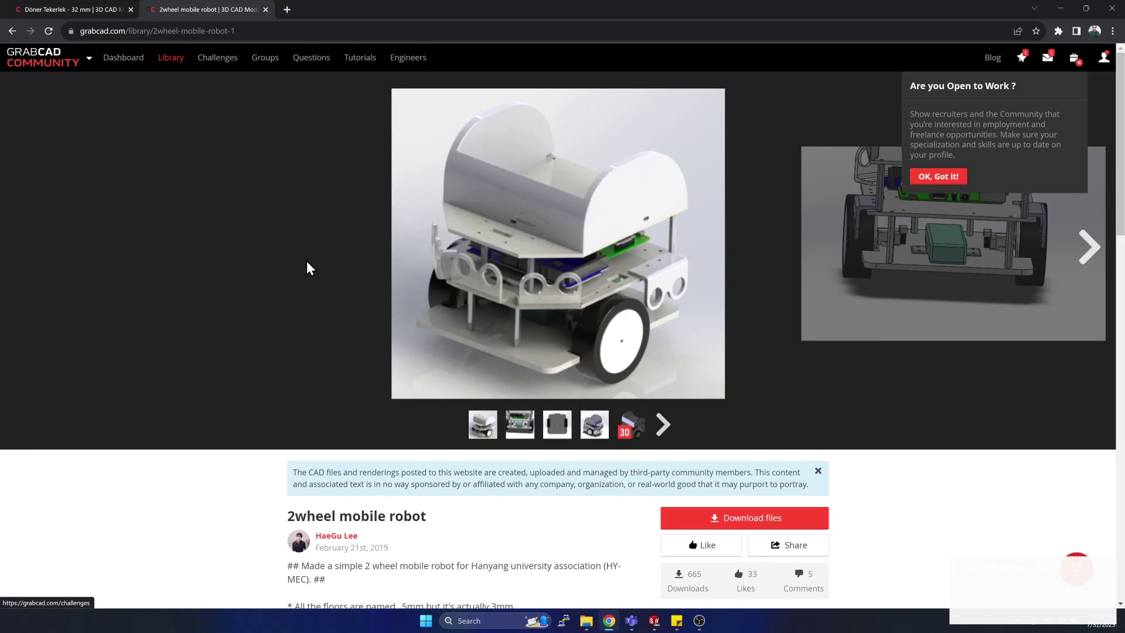
scroll(561, 456, down, 3)
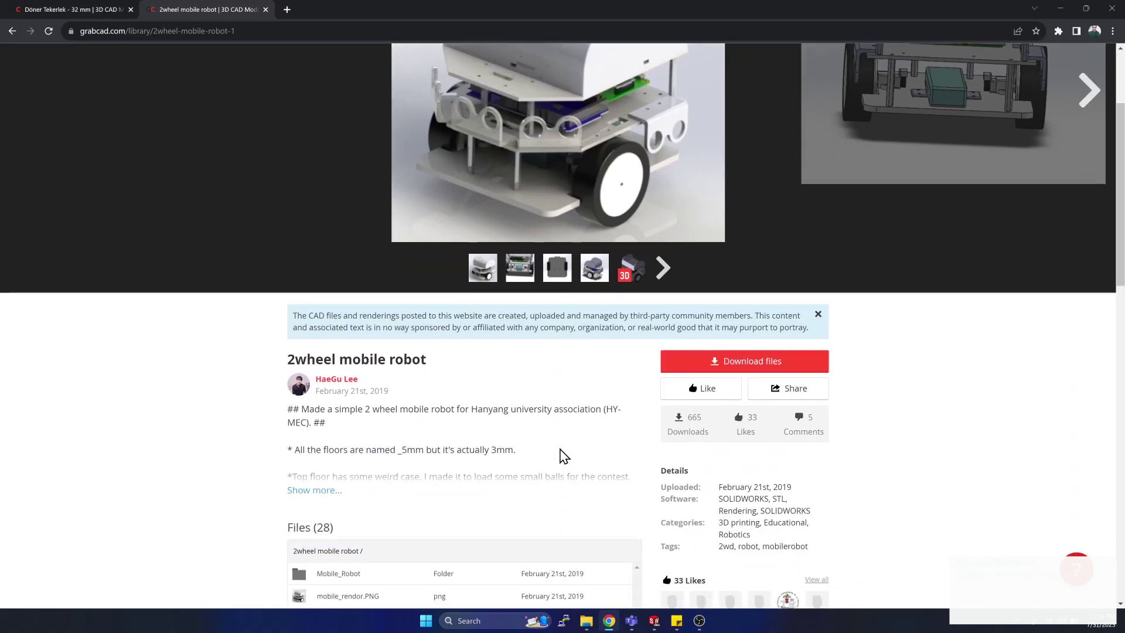
scroll(561, 456, up, 3)
scroll(415, 455, down, 3)
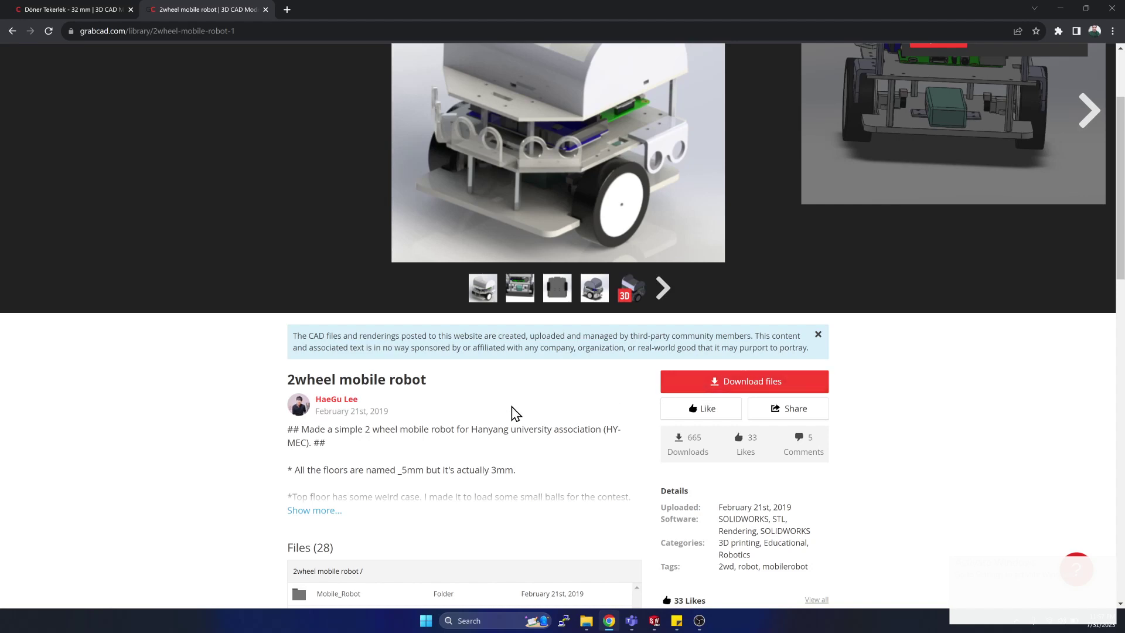
scroll(320, 290, up, 3)
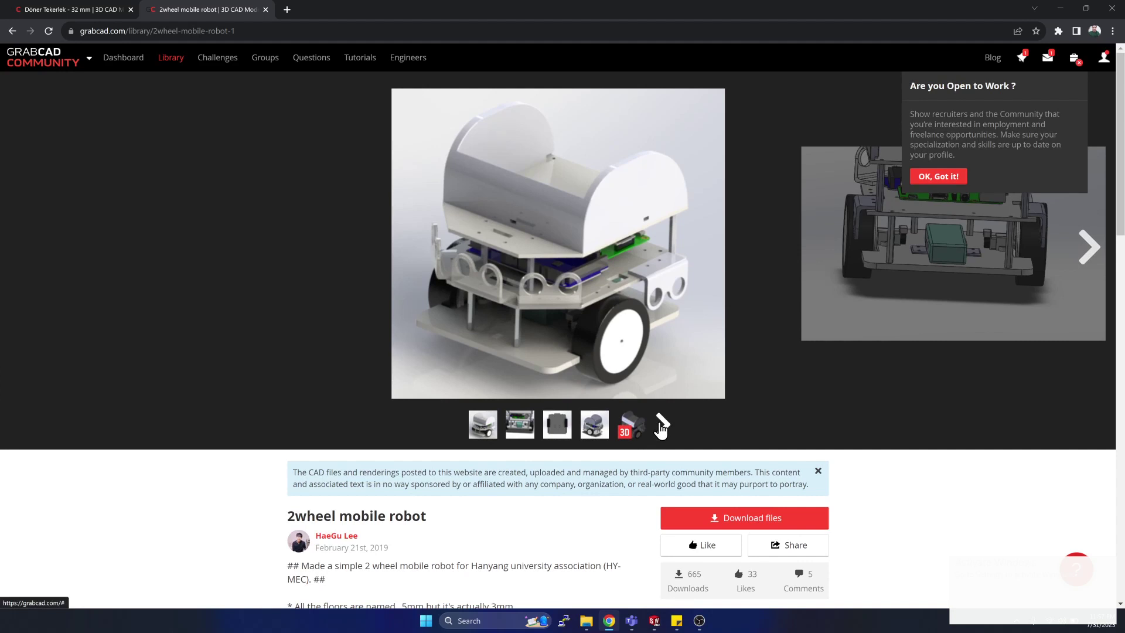
click(956, 178)
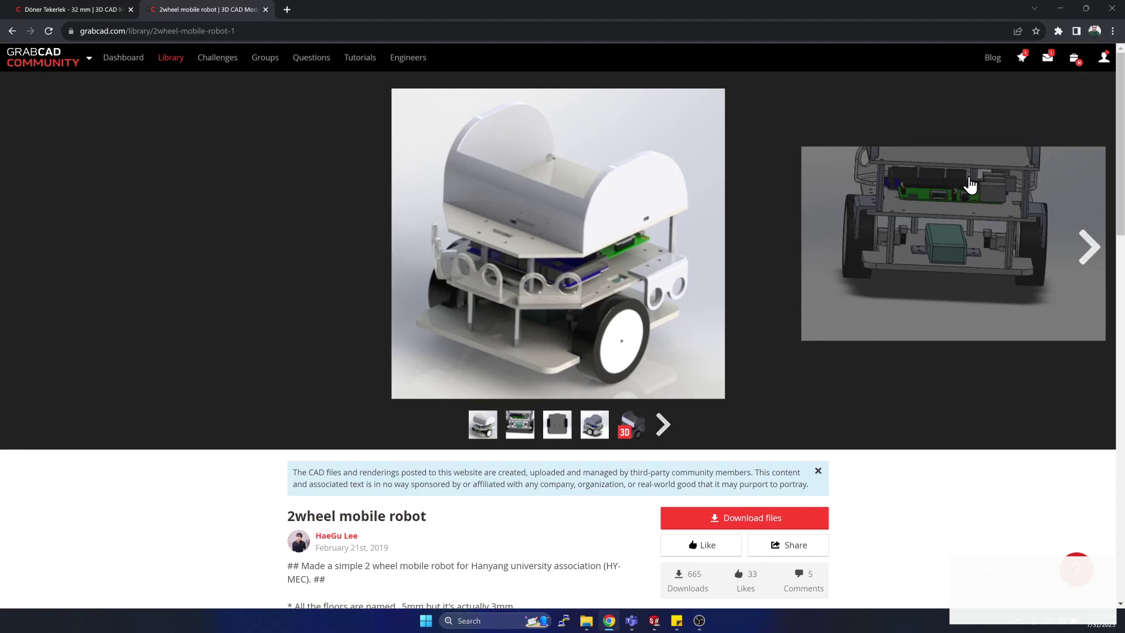
click(1089, 248)
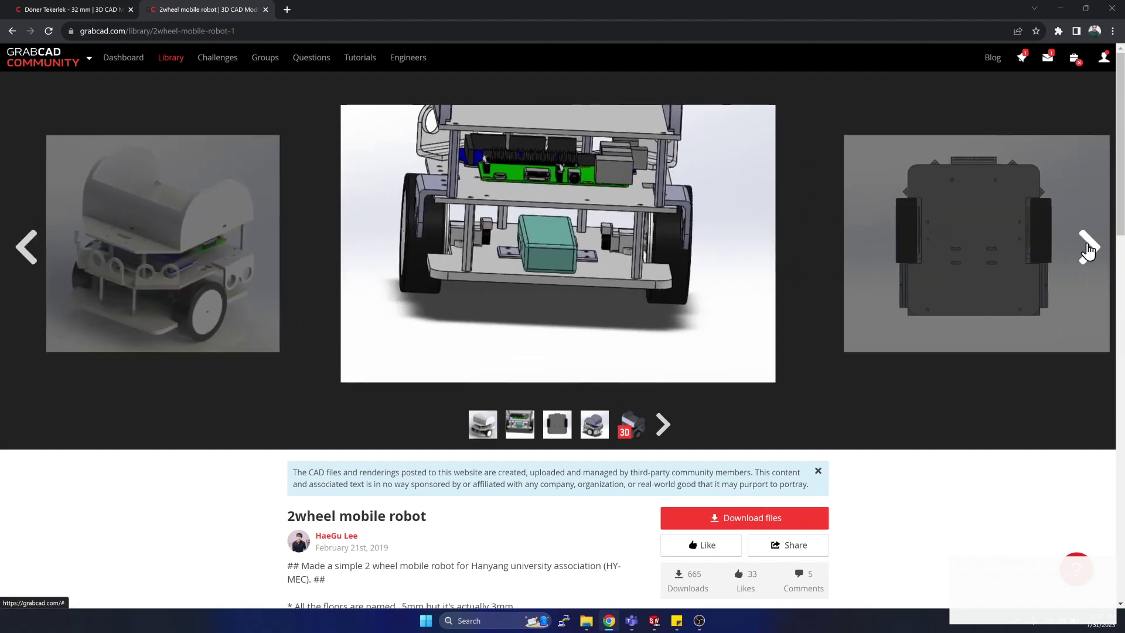
click(1089, 250)
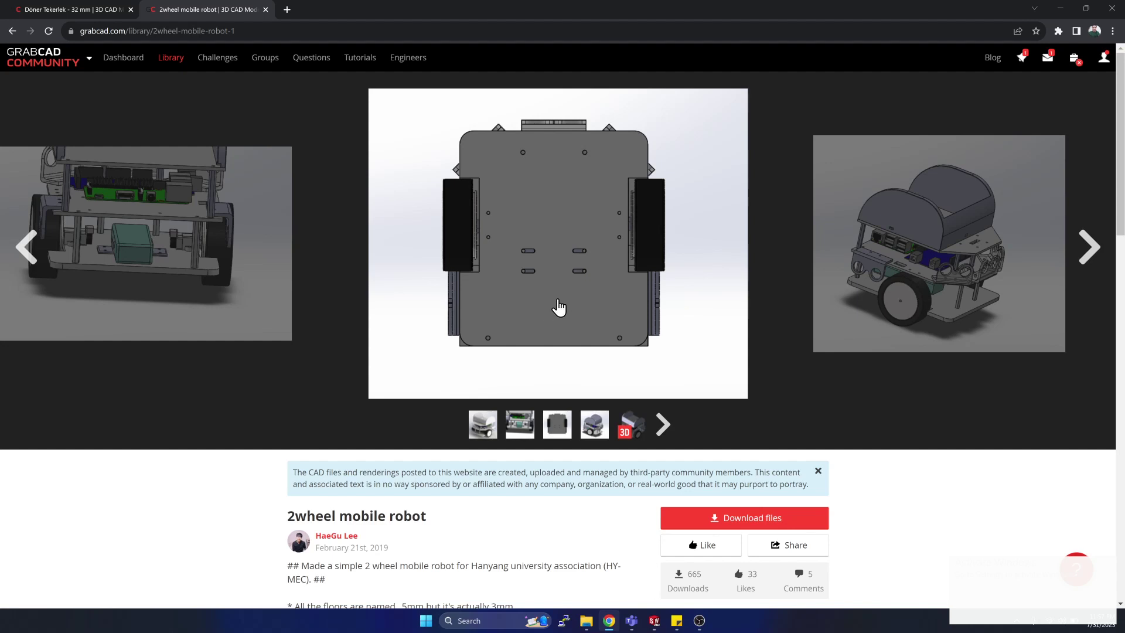
Review the Döner Tekerlek - 32 mm caster page on GrabCAD, including its description and file list.
click(88, 7)
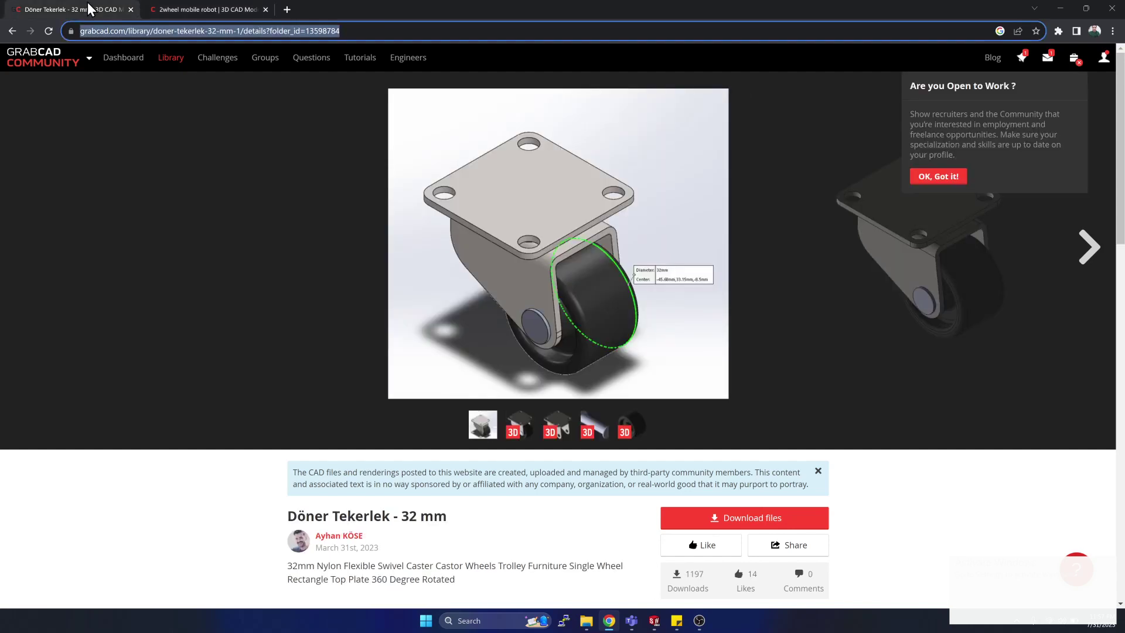
click(317, 310)
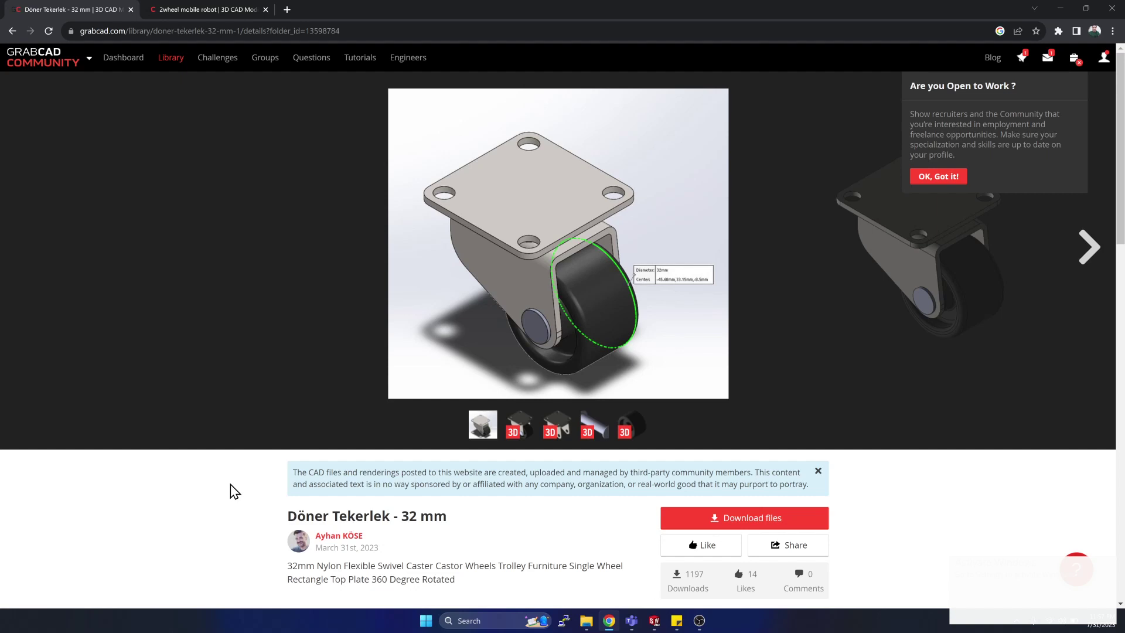
scroll(235, 491, down, 2)
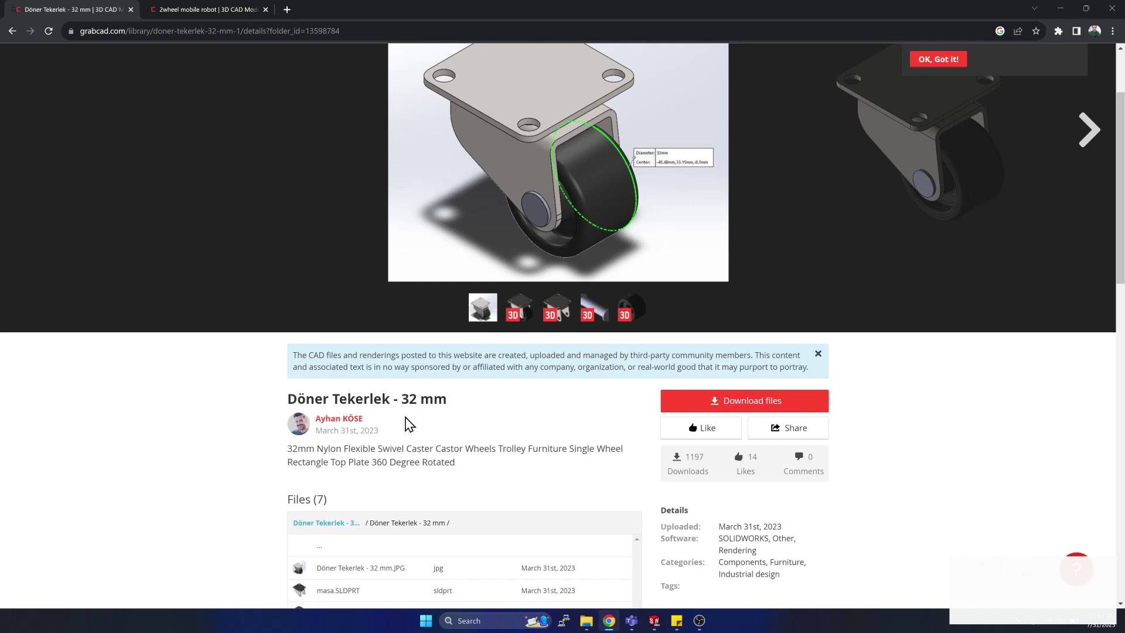
scroll(408, 424, up, 2)
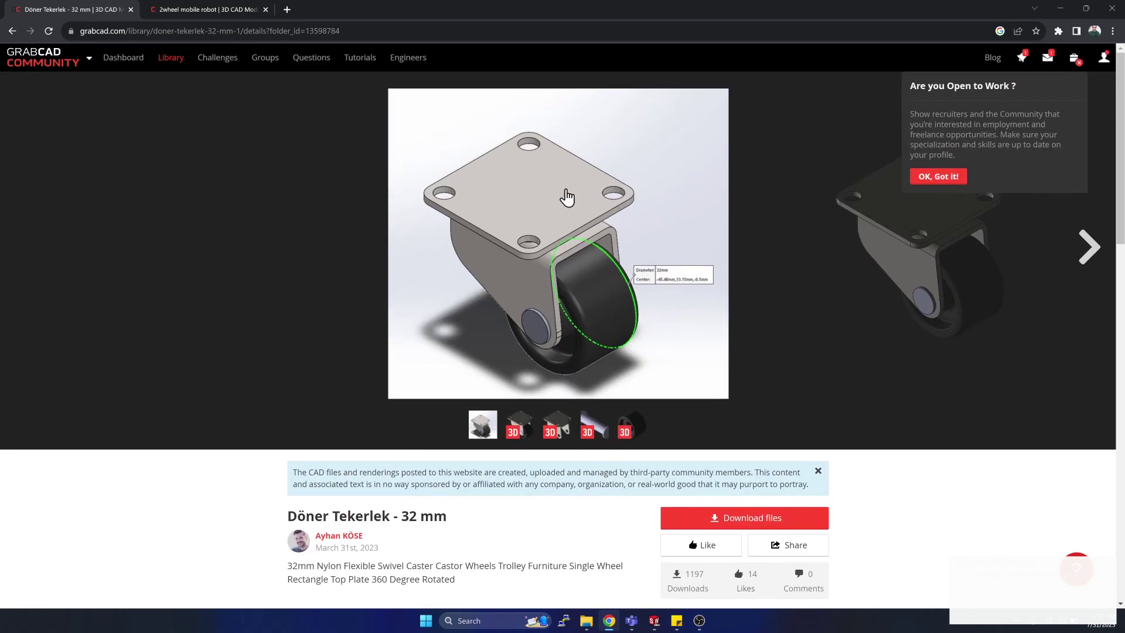
Switch to File Explorer and open the Mobile_Robot folder inside 2wheel-mobile-robot-1.snapshot.5.
click(587, 554)
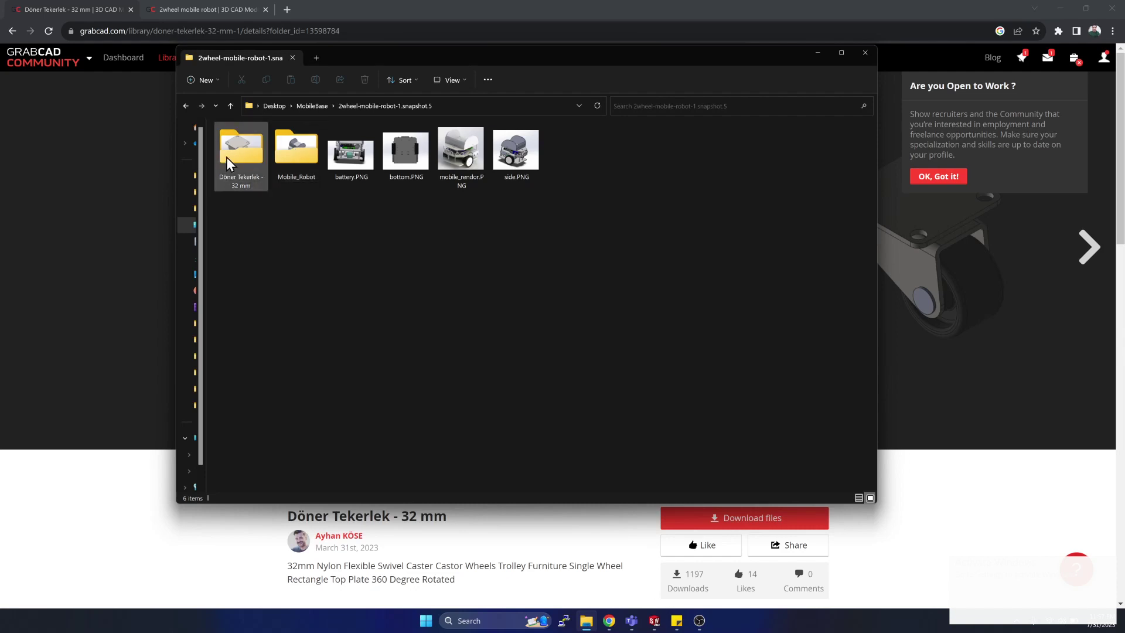
click(290, 156)
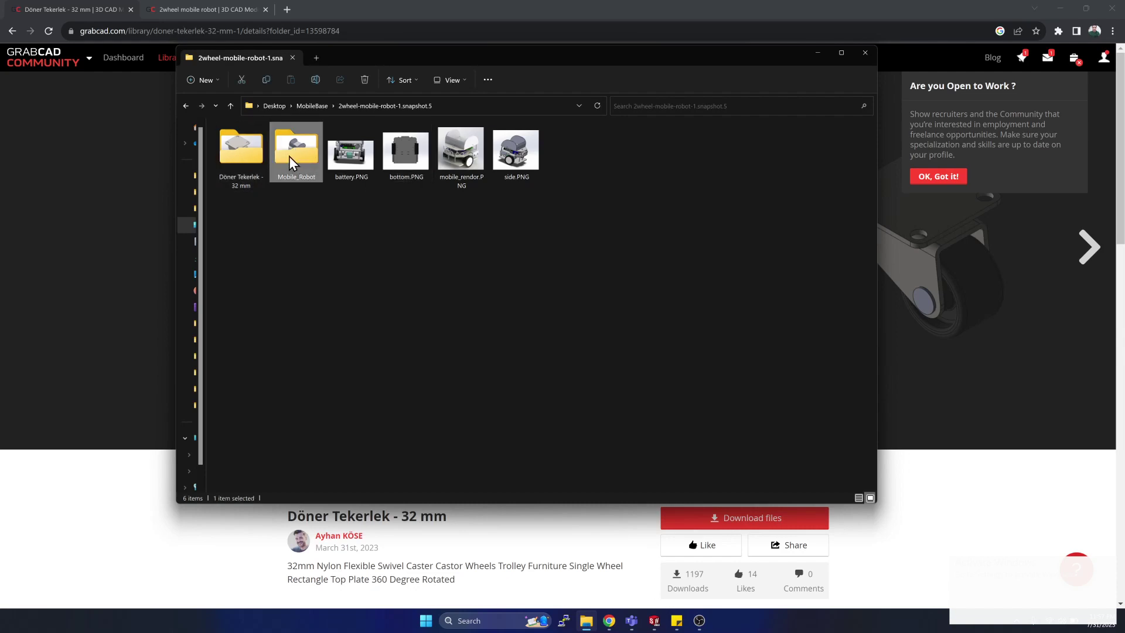
double_click(290, 156)
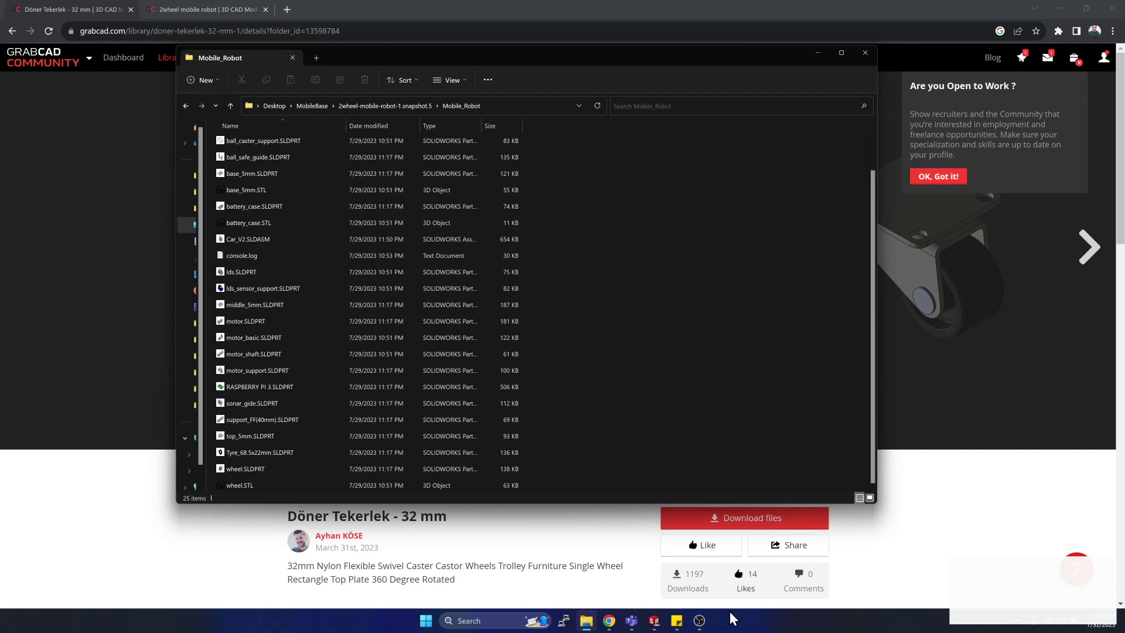
click(699, 621)
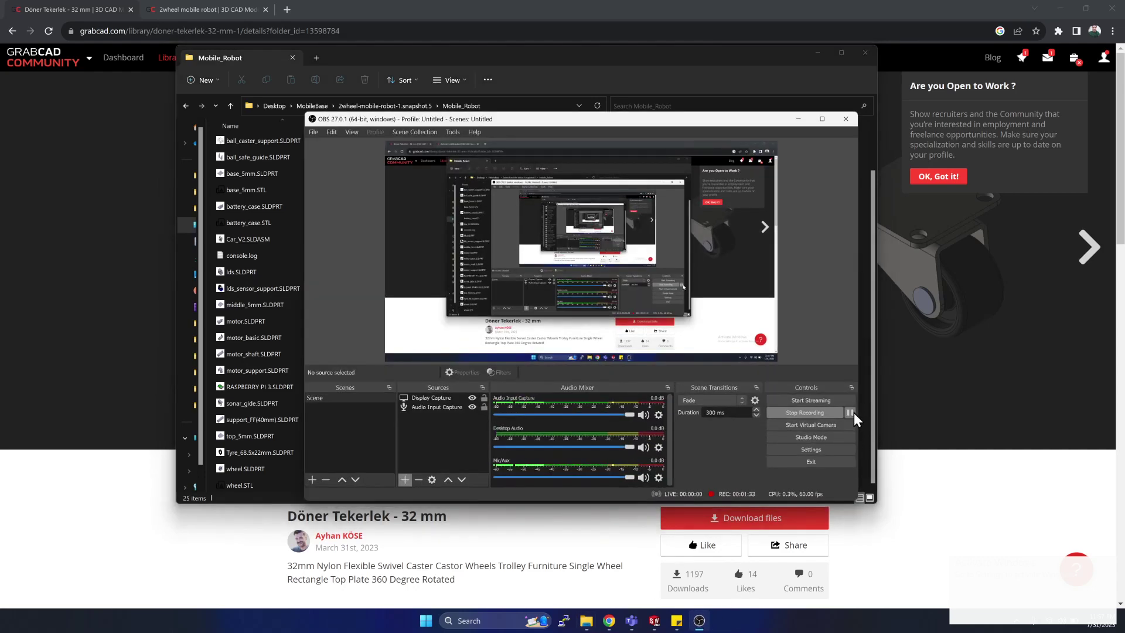
click(799, 119)
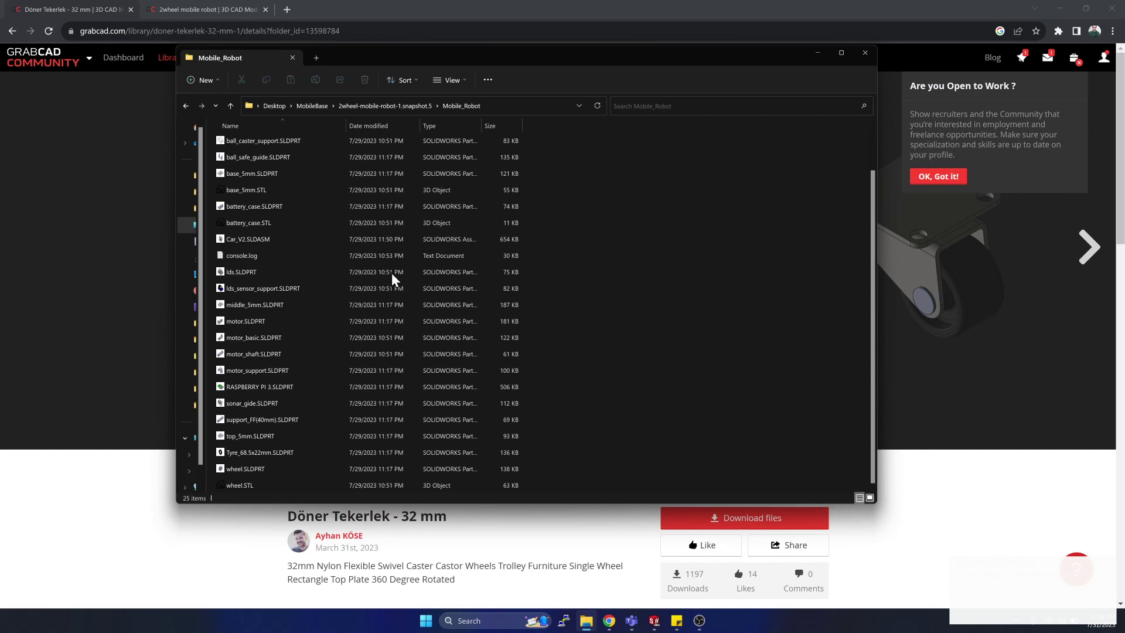
Locate and select the assembly file Car_V2.SLDASM in the Mobile_Robot folder.
scroll(278, 378, up, 1)
scroll(276, 375, up, 1)
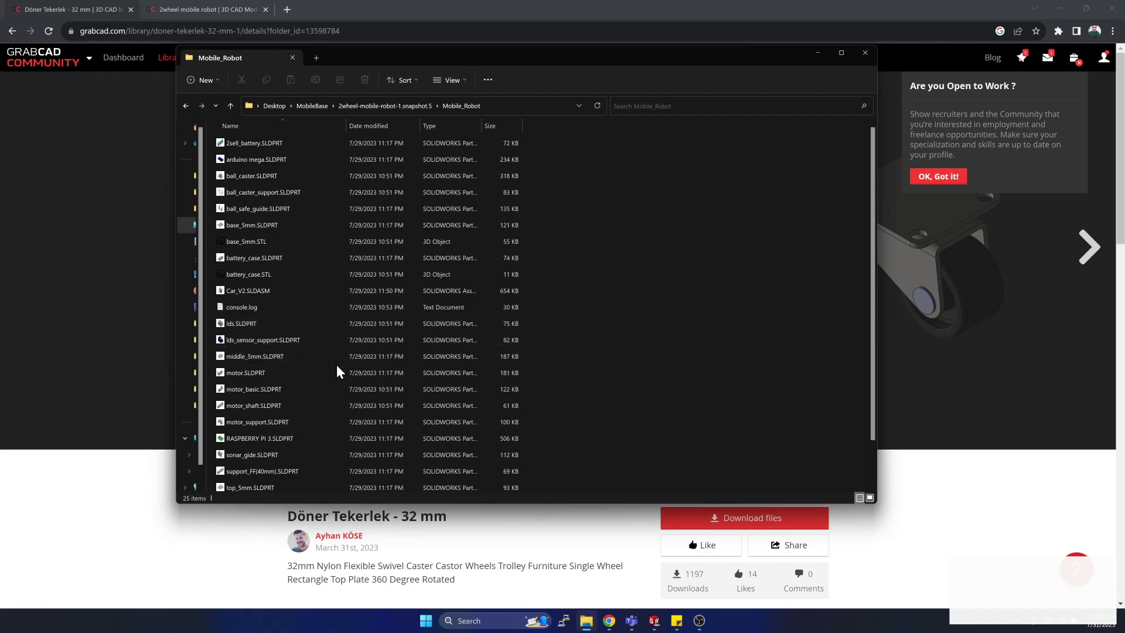
click(257, 291)
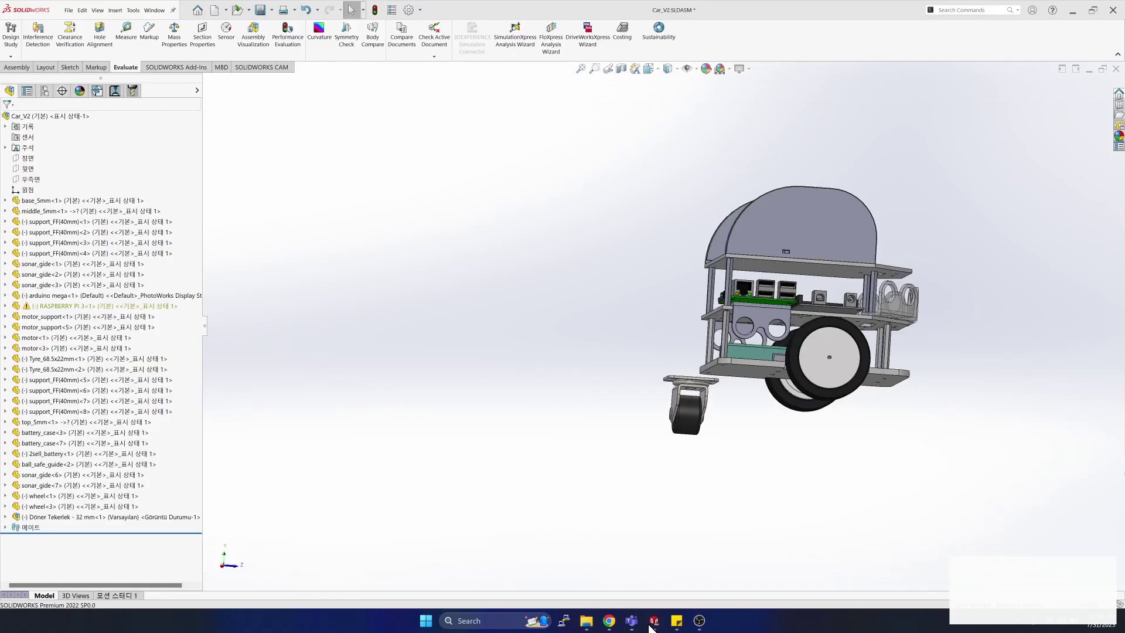
Switch to SOLIDWORKS and examine the robot assembly and its loose caster wheel from several angles.
click(654, 620)
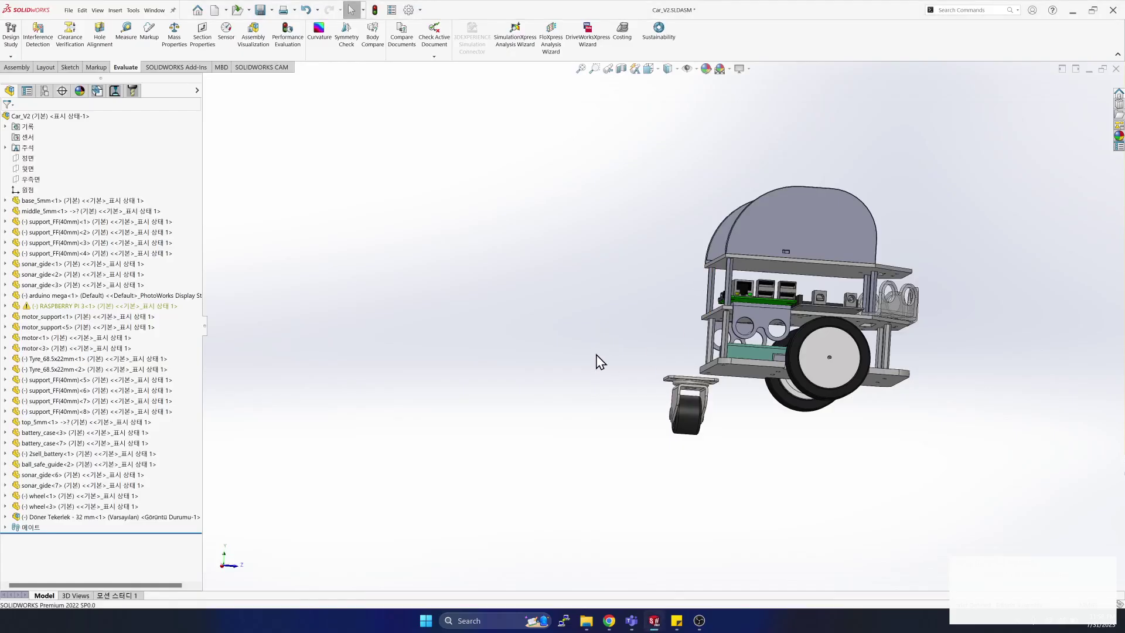
middle_drag(597, 354, 597, 354)
drag(688, 203, 572, 248)
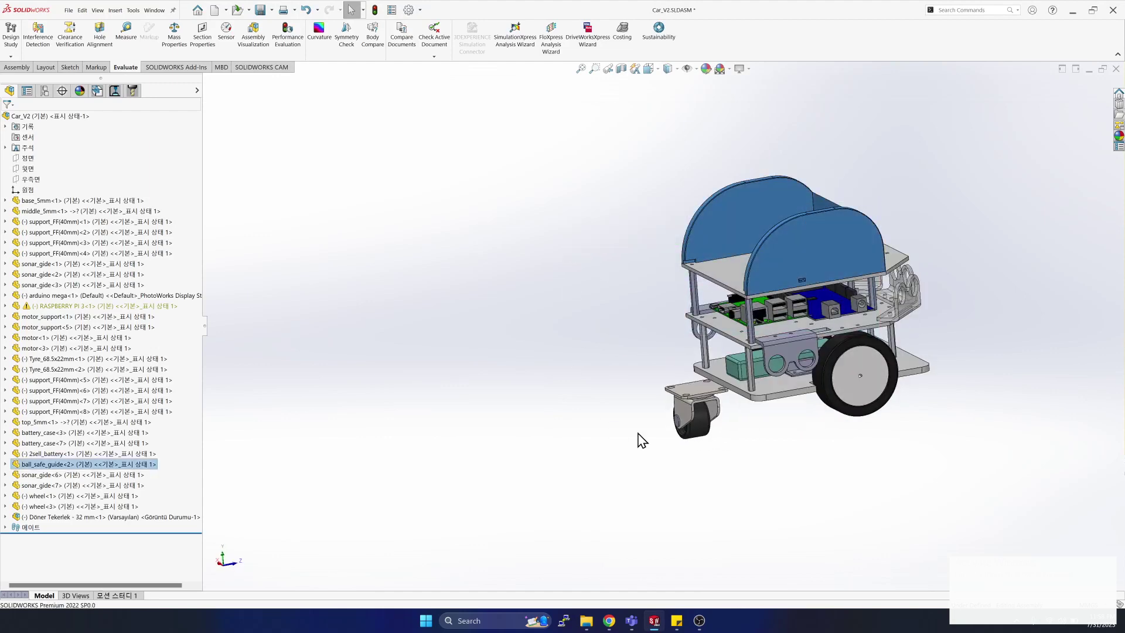
drag(729, 452, 658, 396)
click(625, 455)
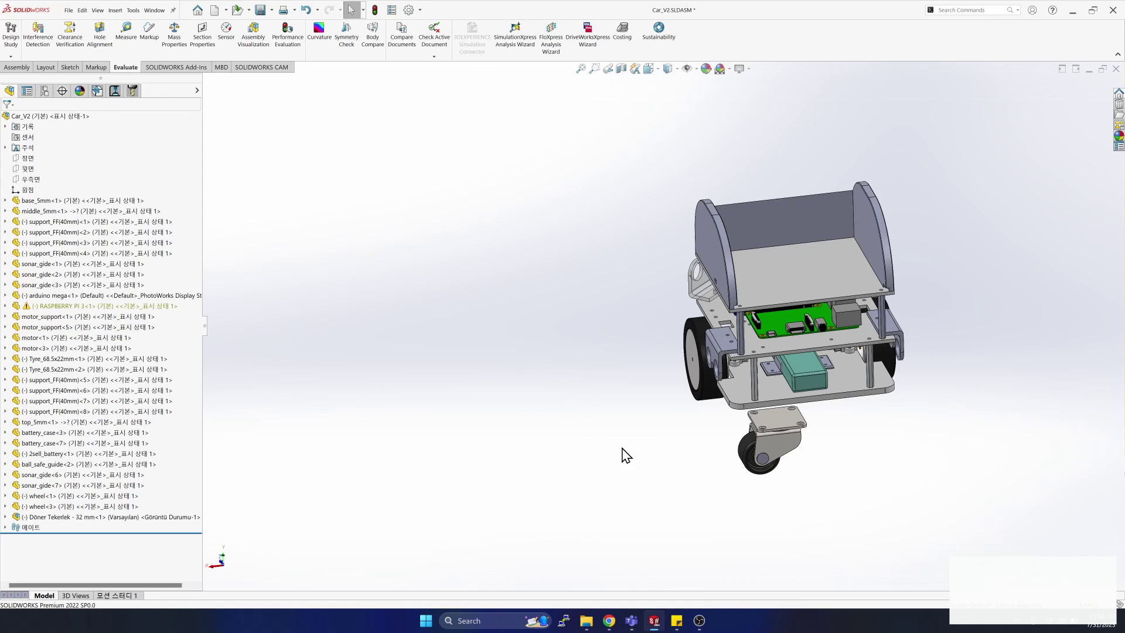
key(Up)
key(Up)
key(Up)
key(Left)
key(Left)
key(Left)
key(Left)
key(Down)
key(Down)
key(Left)
key(Left)
key(Right)
key(Right)
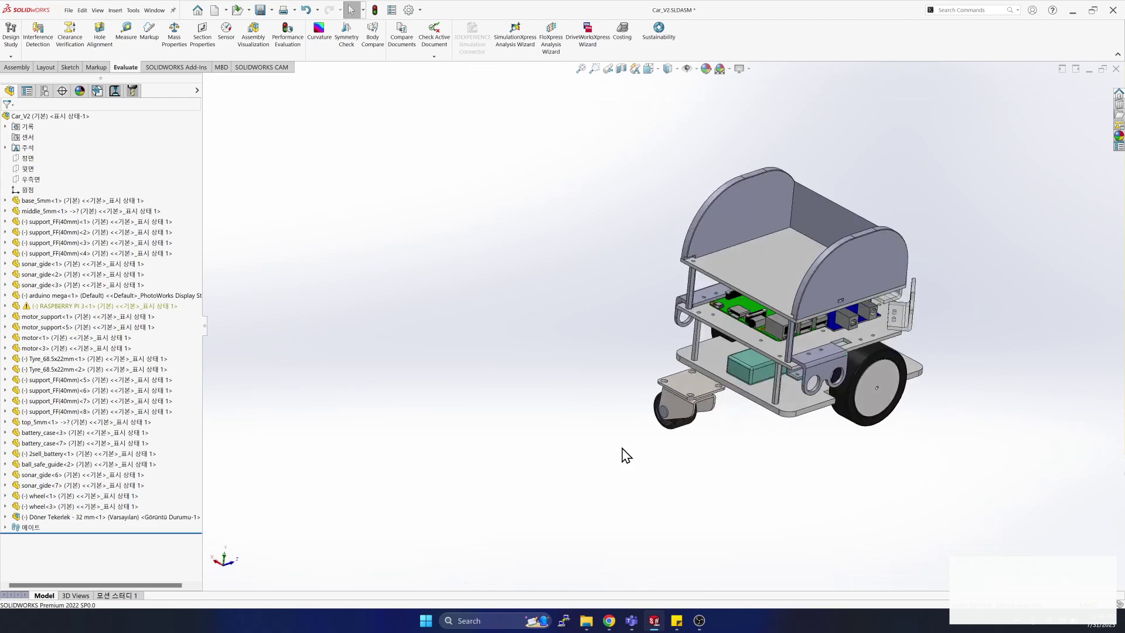
key(Up)
key(Up)
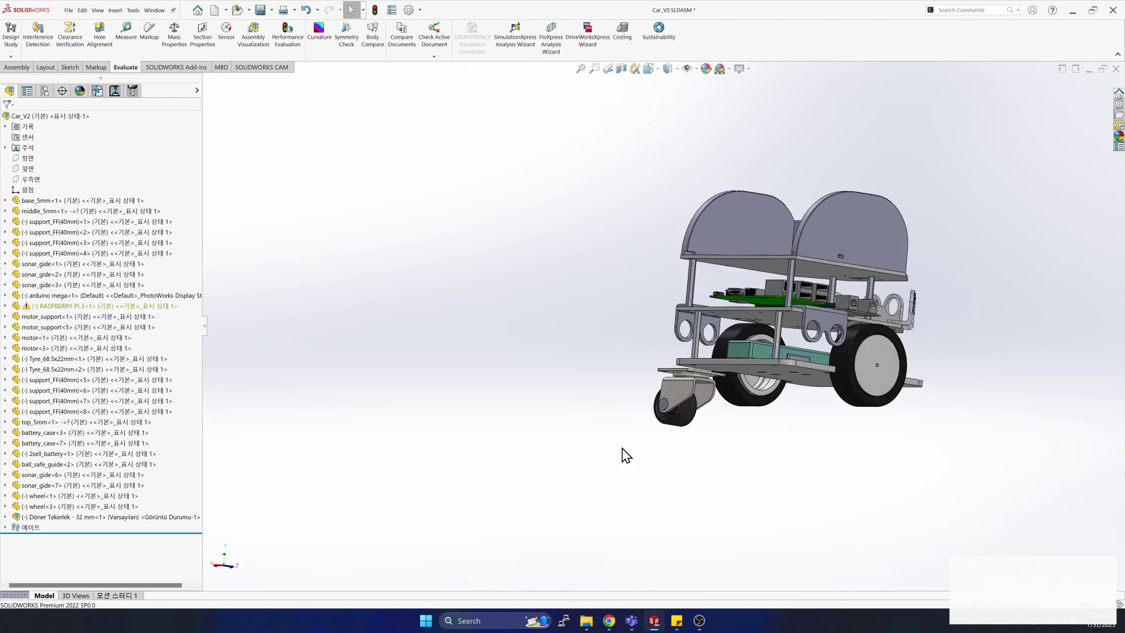
Select the underside of the base plate and examine where the caster sits relative to it from all sides.
click(750, 371)
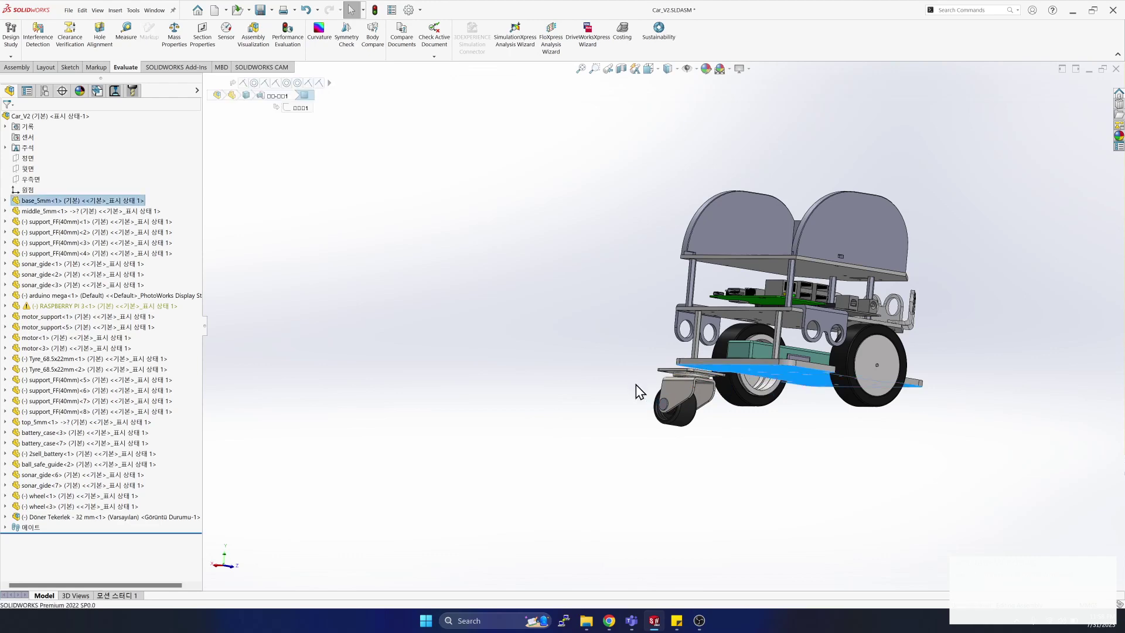
key(Down)
key(Down)
key(Down)
key(Down)
key(Down)
key(Down)
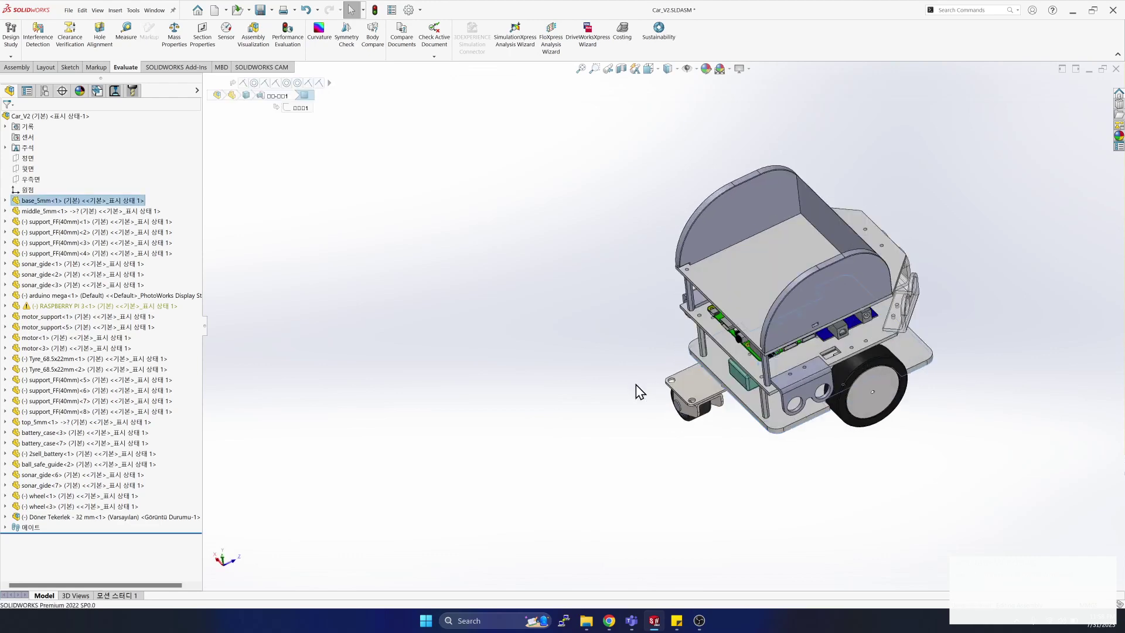
key(Down)
key(Down)
key(Down)
key(Down)
key(Down)
key(Down)
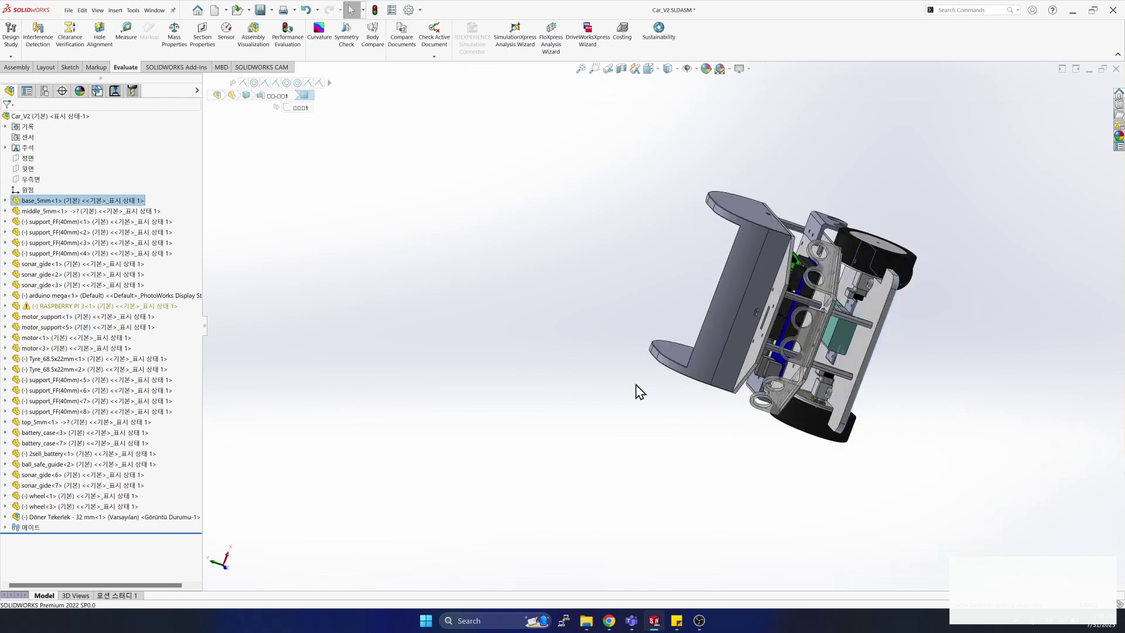
key(Down)
key(Down)
key(Down)
key(Down)
key(Down)
key(Down)
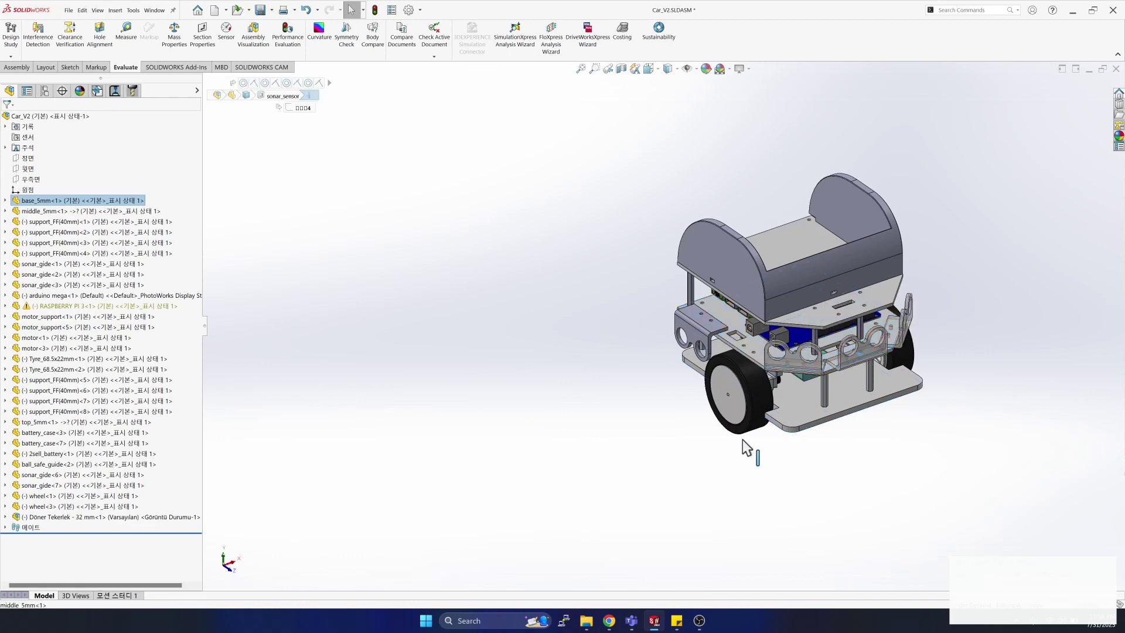
key(Left)
key(Left)
key(Left)
key(Left)
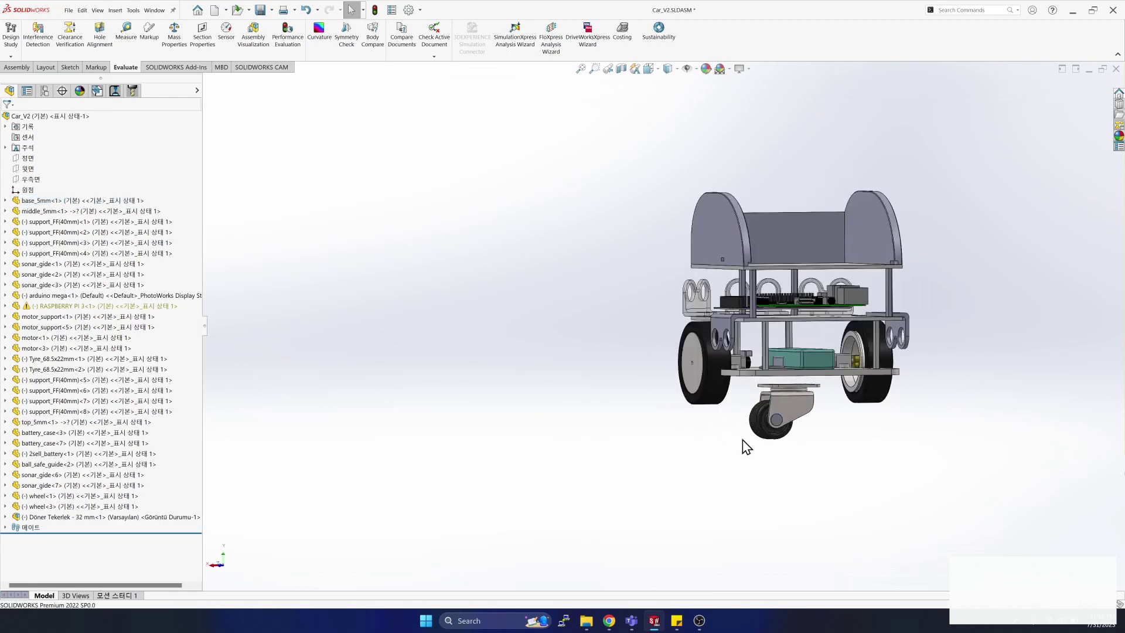
key(Left)
key(Left)
key(Left)
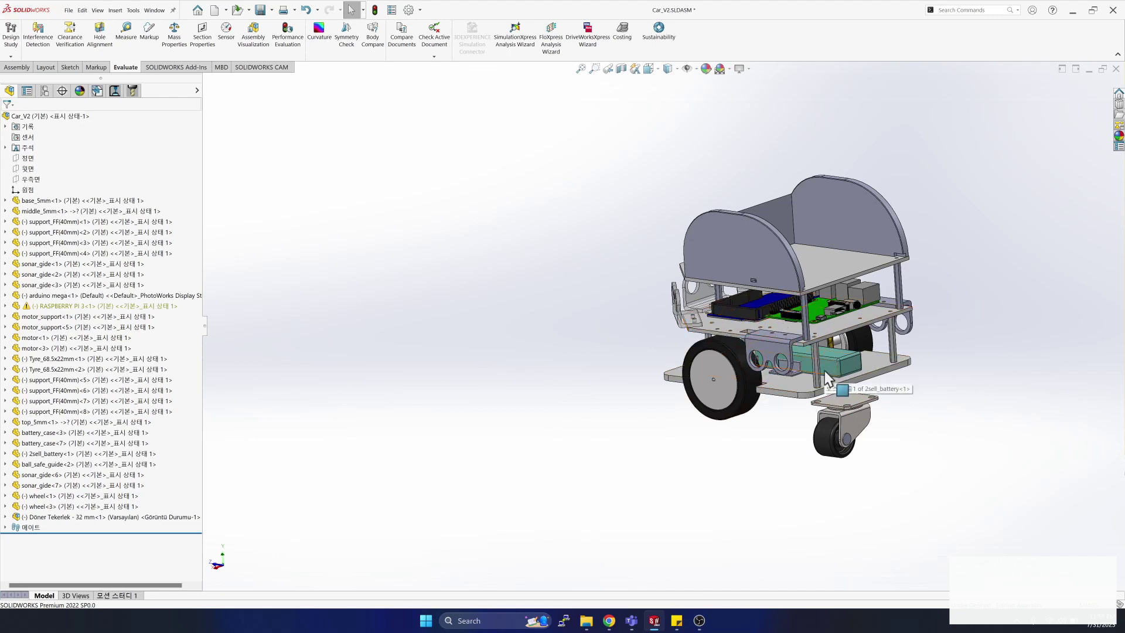
middle_drag(824, 370, 851, 387)
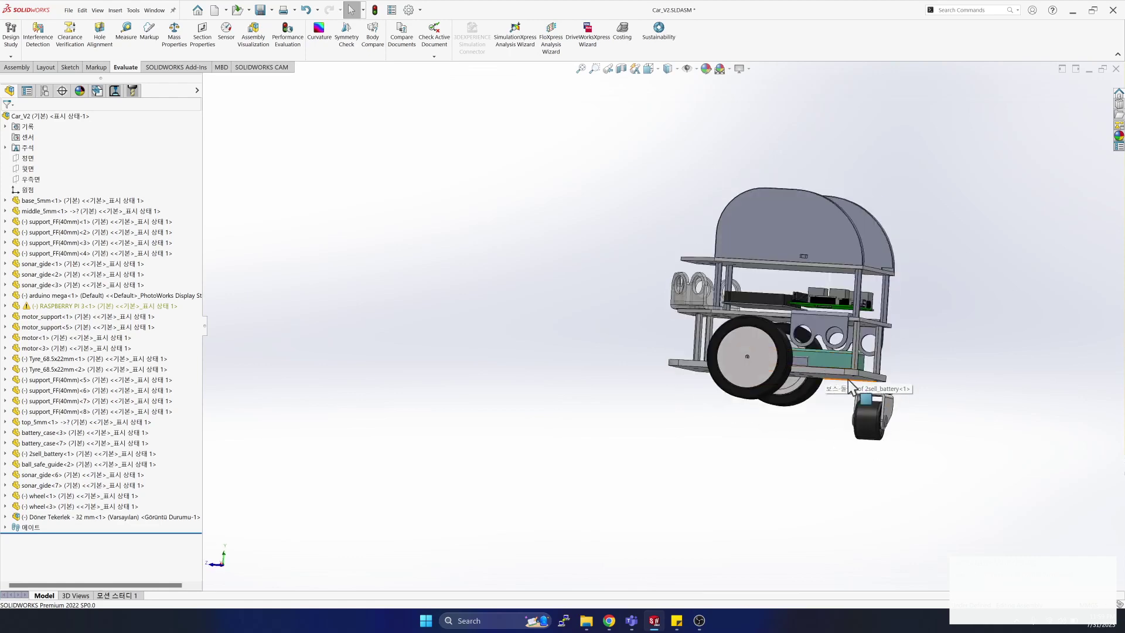
mouse_move(774, 450)
middle_down()
mouse_move(750, 450)
mouse_move(778, 456)
middle_up()
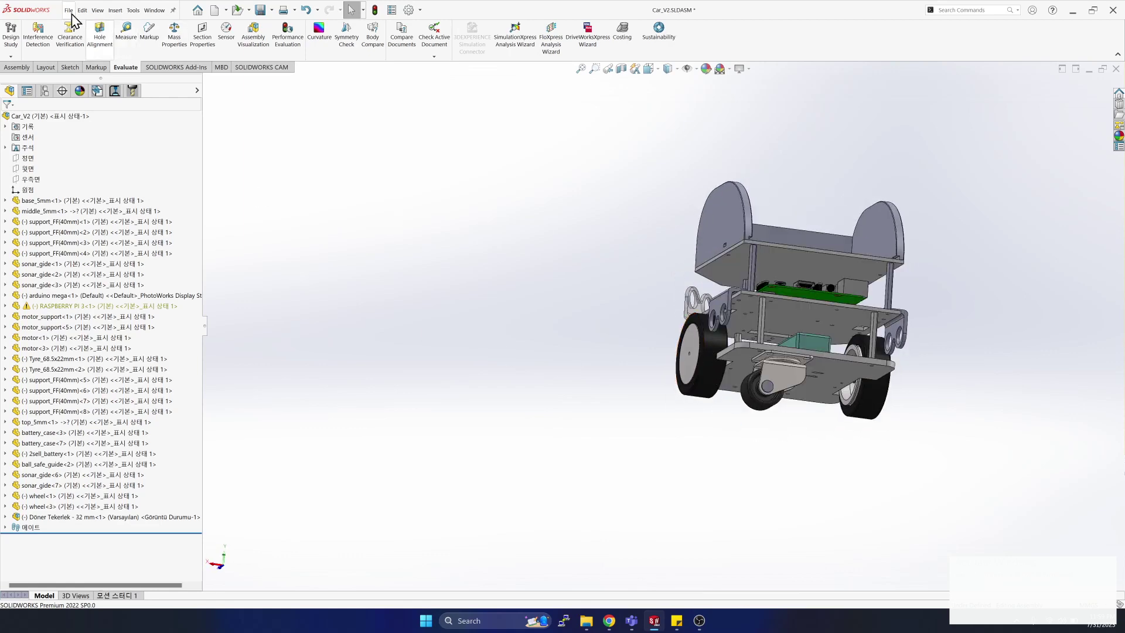
click(17, 67)
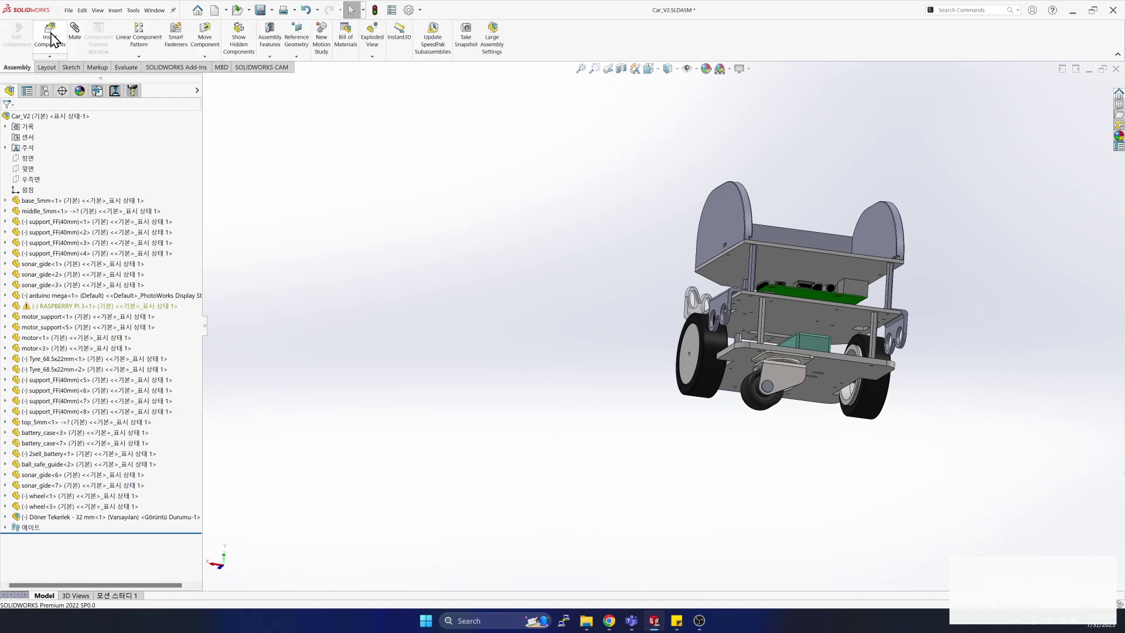
click(52, 39)
click(105, 276)
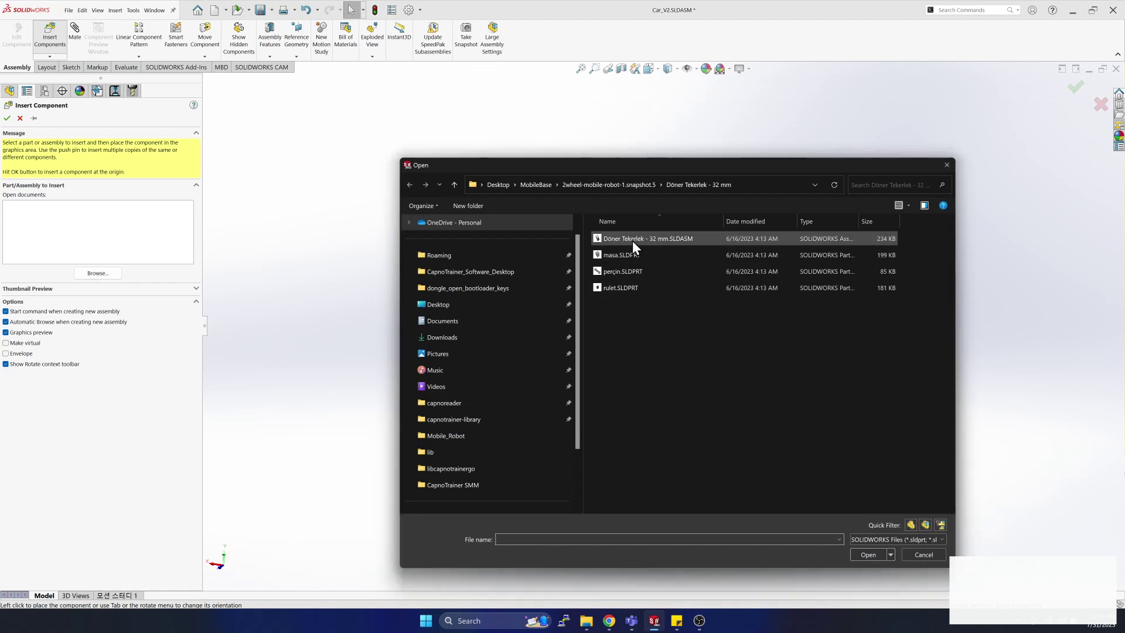
click(629, 187)
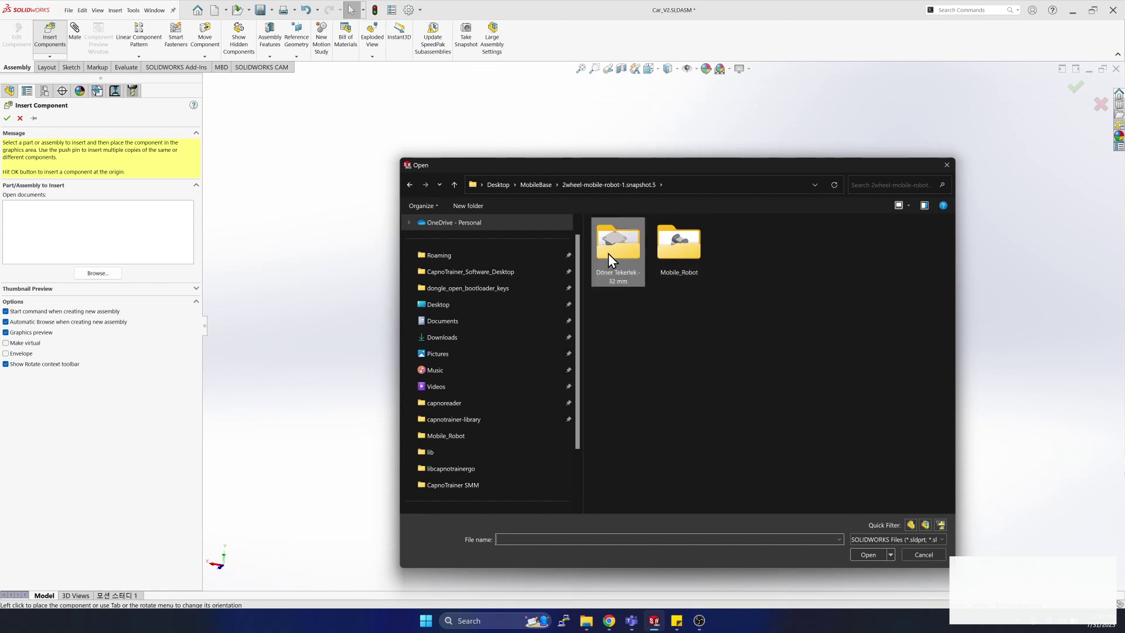
double_click(622, 253)
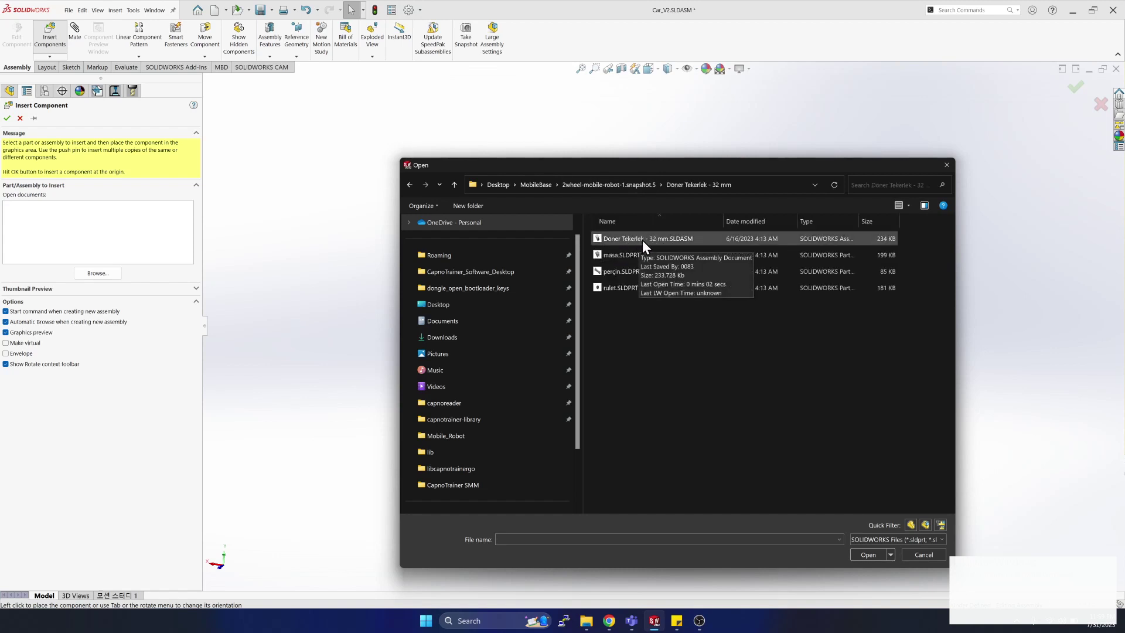
double_click(642, 241)
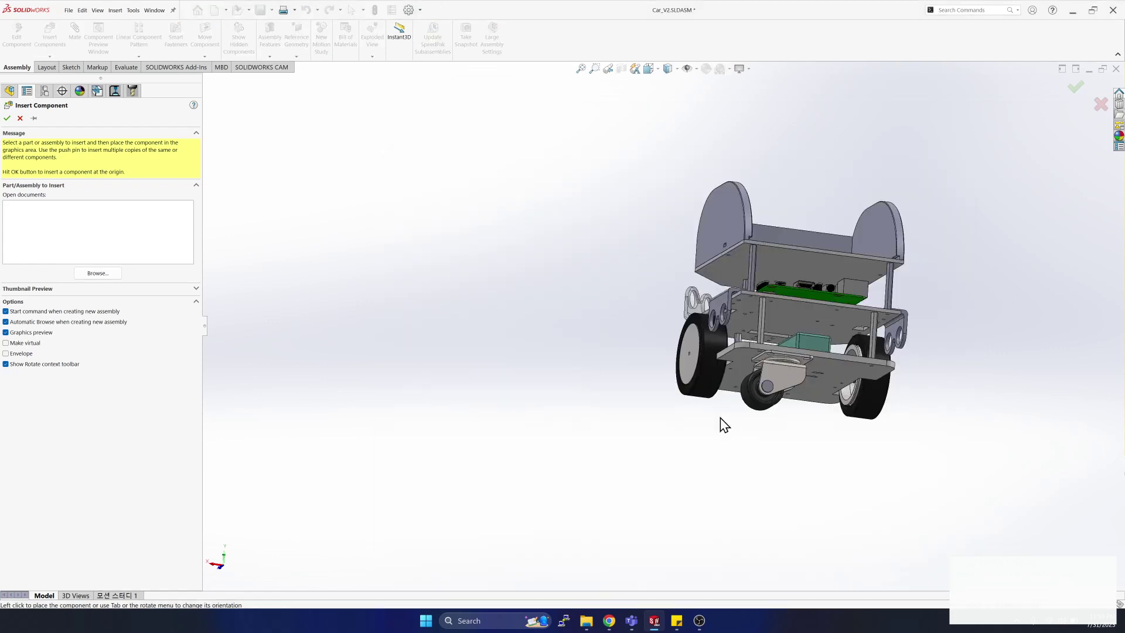
middle_drag(720, 418, 701, 437)
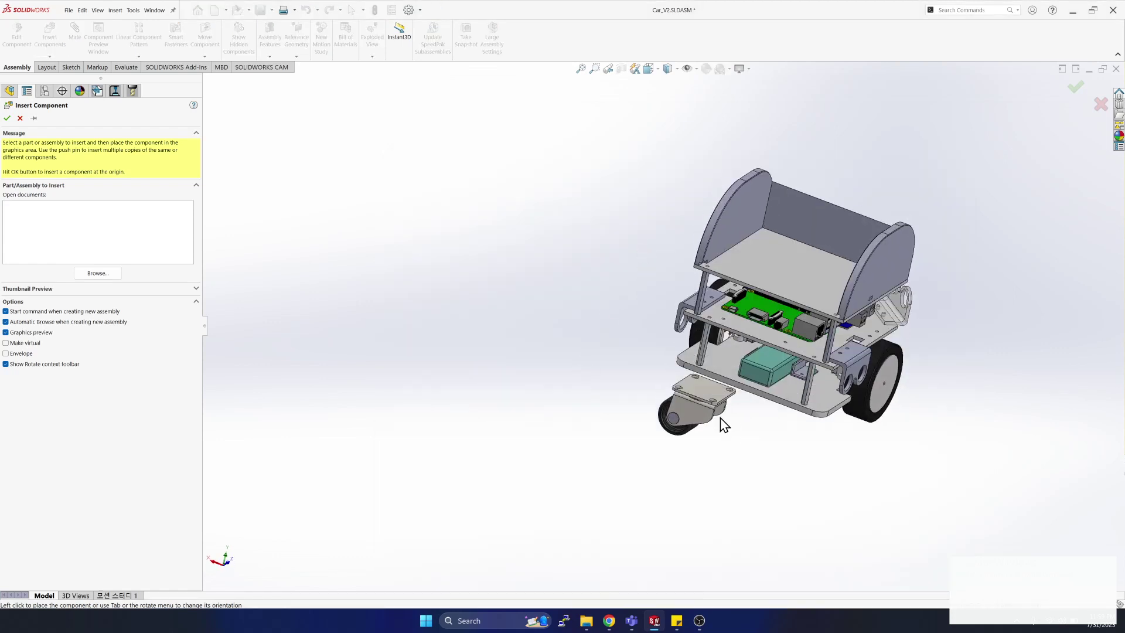
click(20, 118)
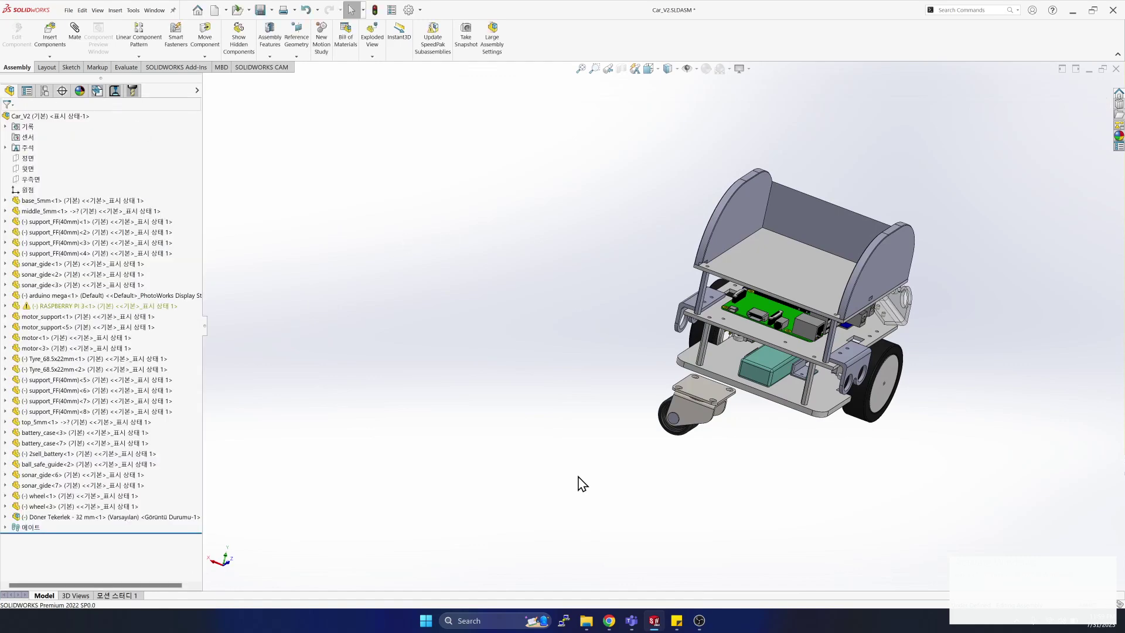
Mate the caster's mounting plate coincident with the underside of the base plate and move the caster beneath the plate.
middle_drag(577, 478, 528, 439)
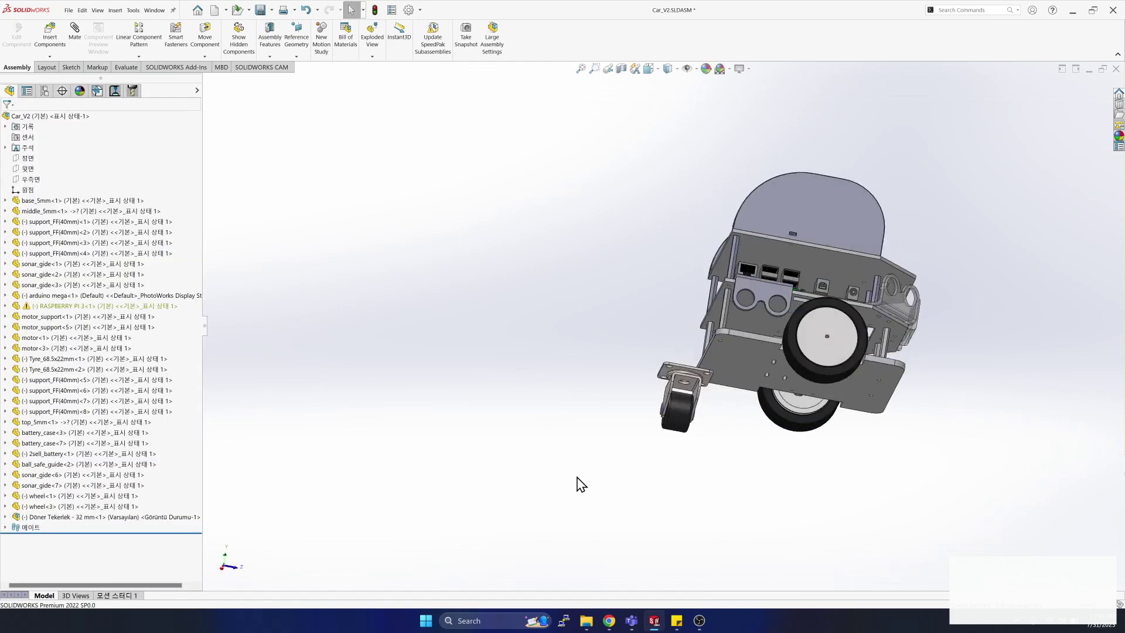
click(747, 365)
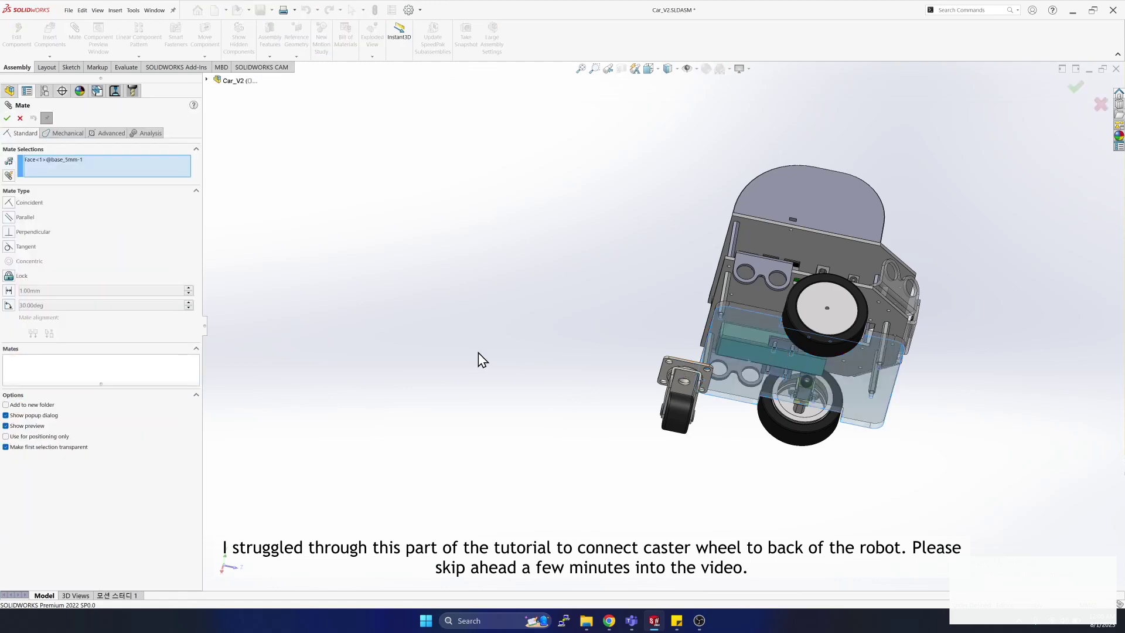
key(Down)
key(Down)
key(Down)
key(Down)
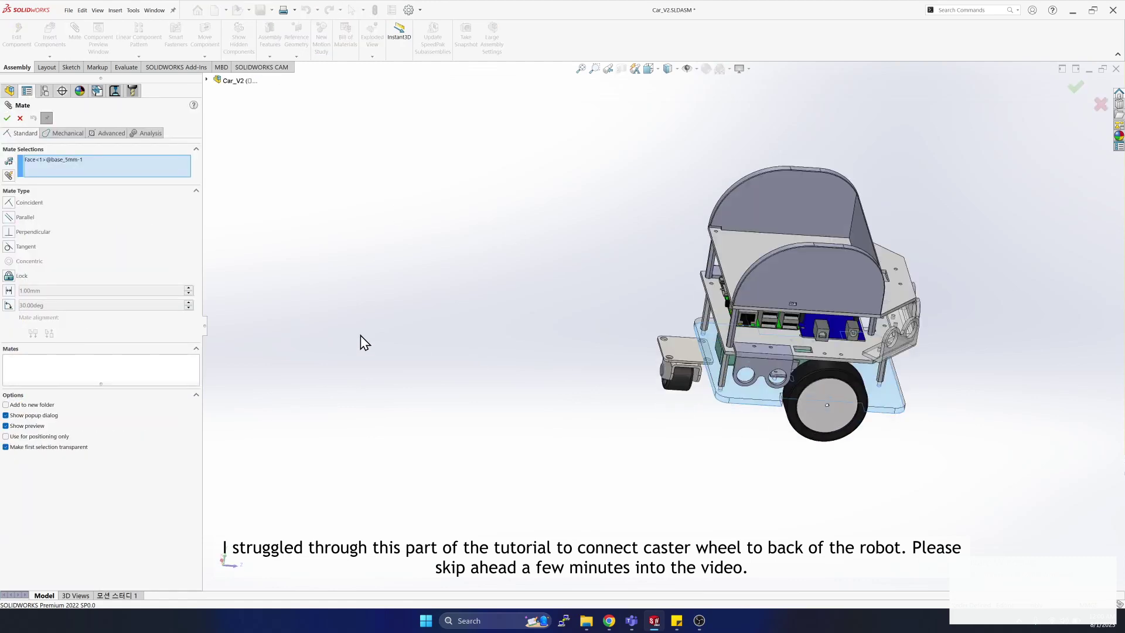
click(686, 349)
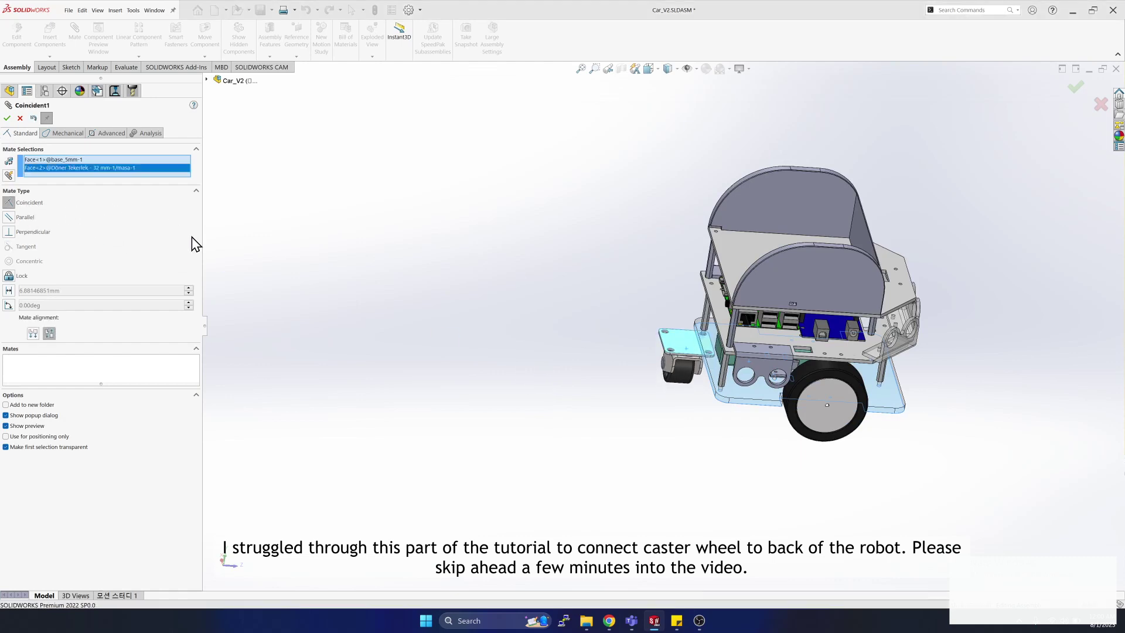
click(7, 118)
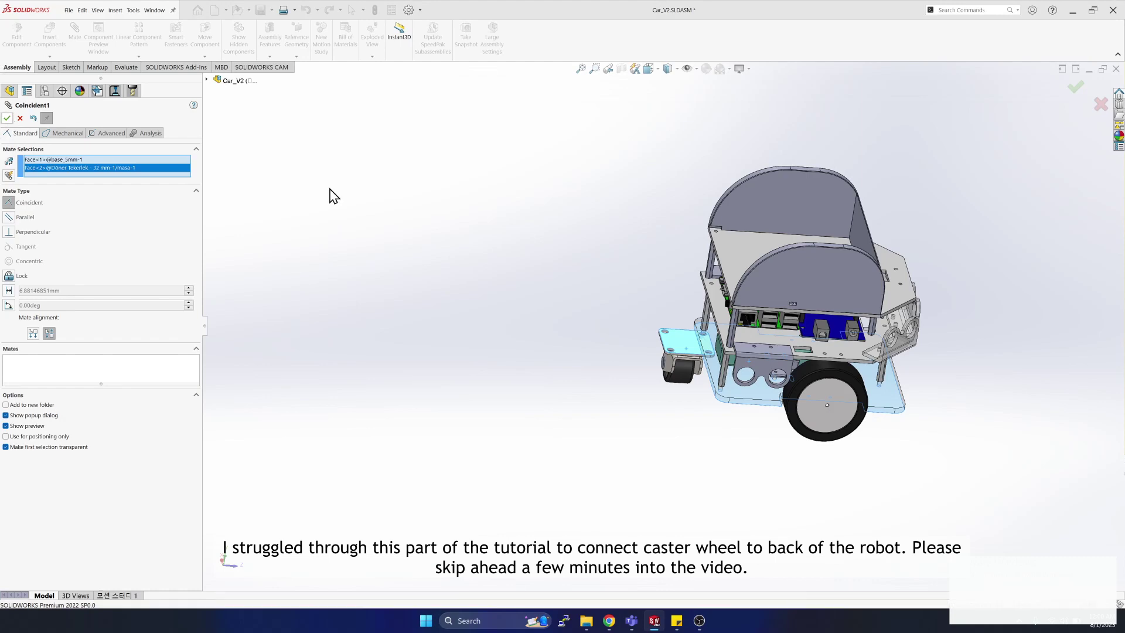
middle_drag(330, 188, 330, 189)
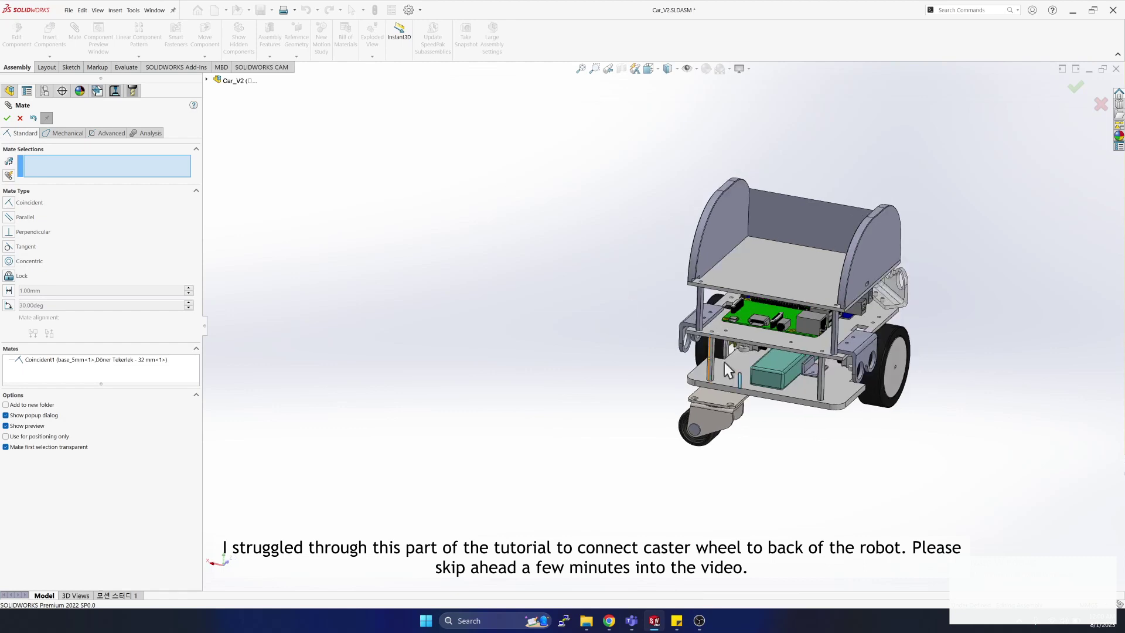
drag(721, 420, 801, 430)
Add a parallel mate between the base plate's end face and the caster mounting plate's side face, with the mate alignment flipped.
scroll(801, 431, down, 6)
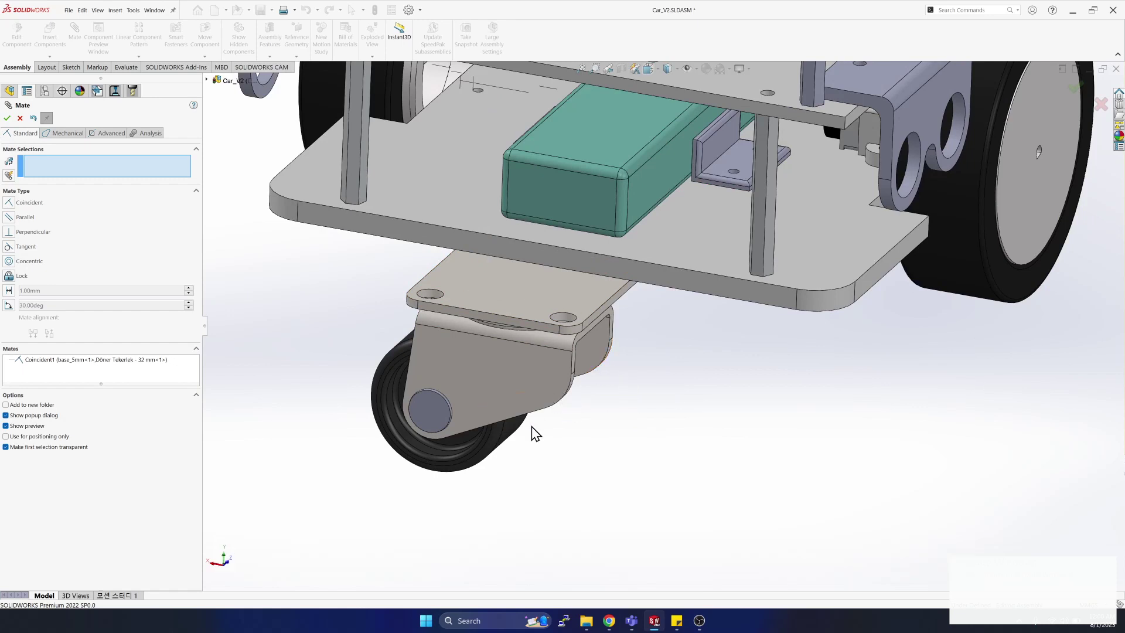
key(Right)
key(Right)
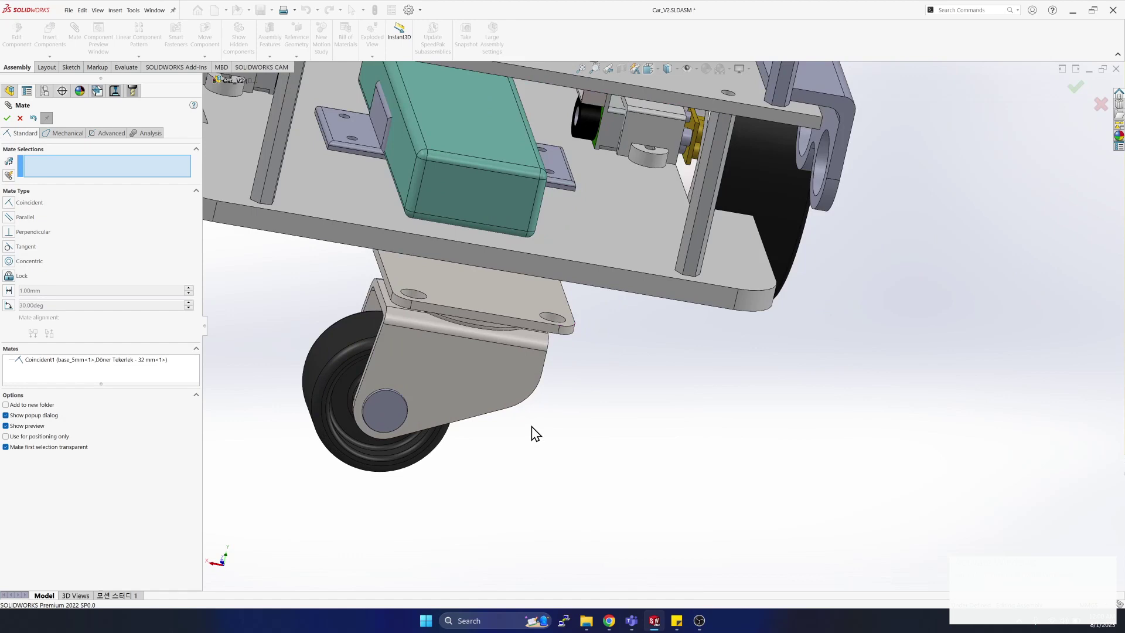
click(345, 229)
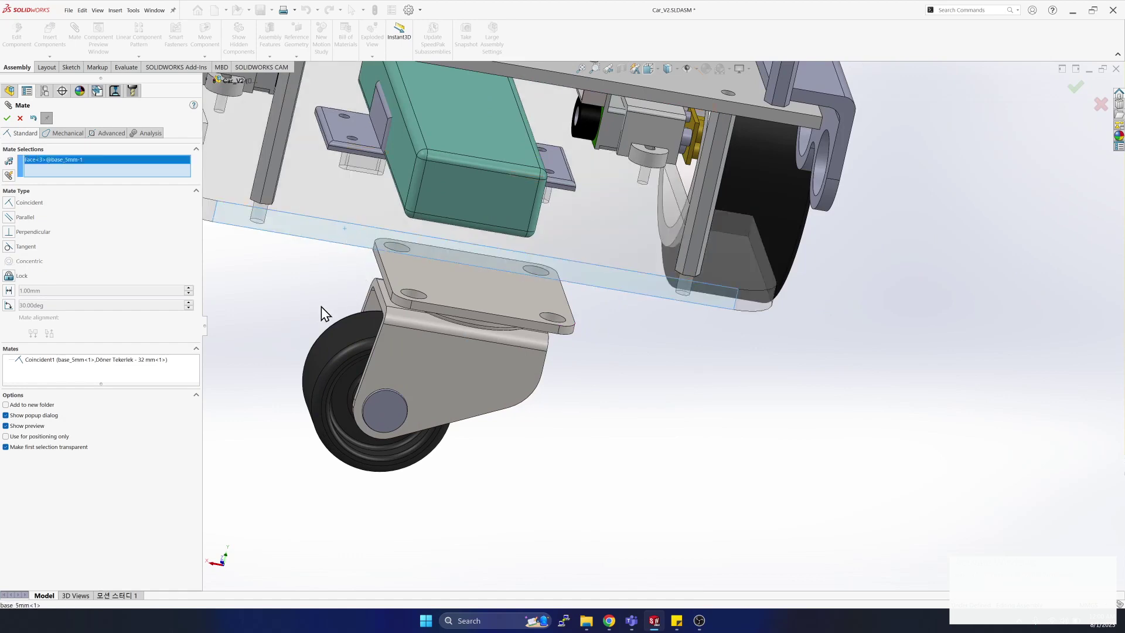
key(Right)
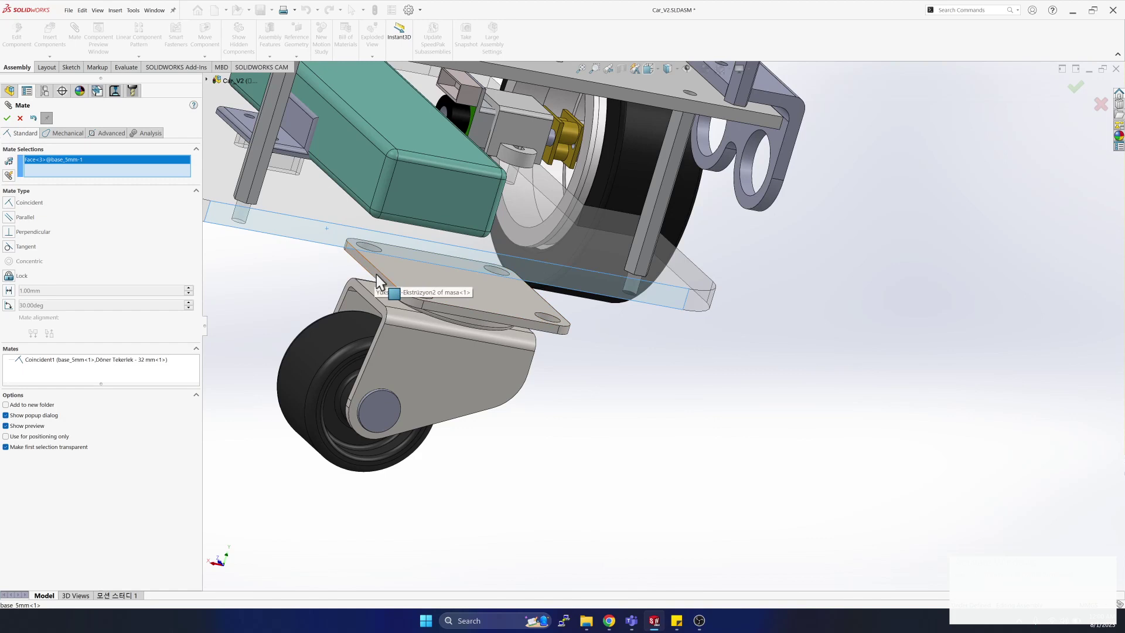
click(376, 275)
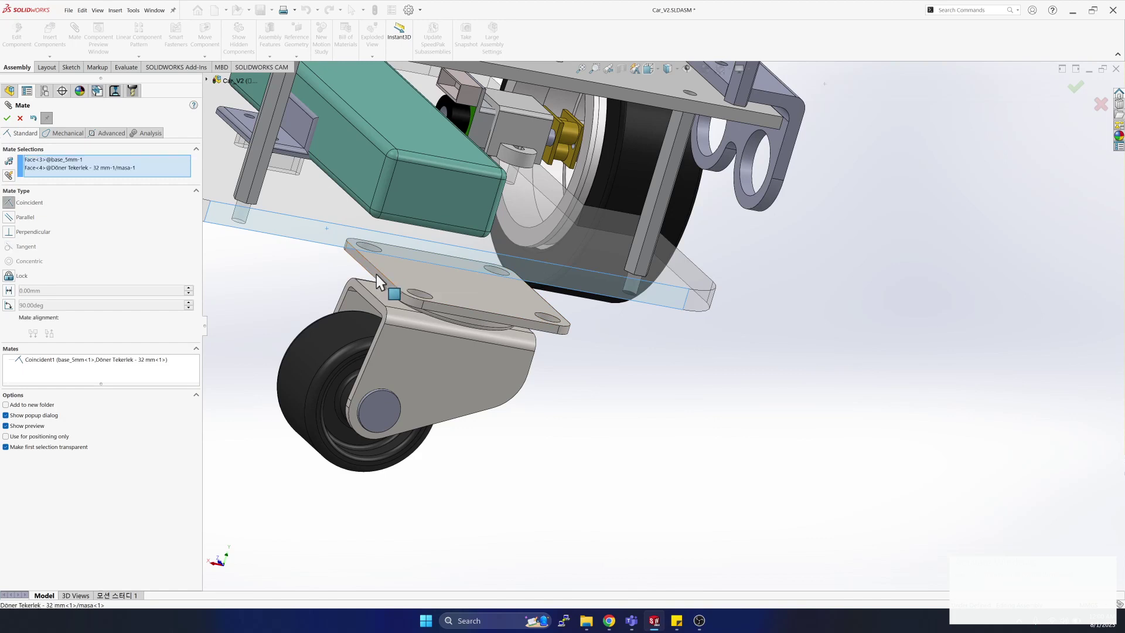
click(9, 218)
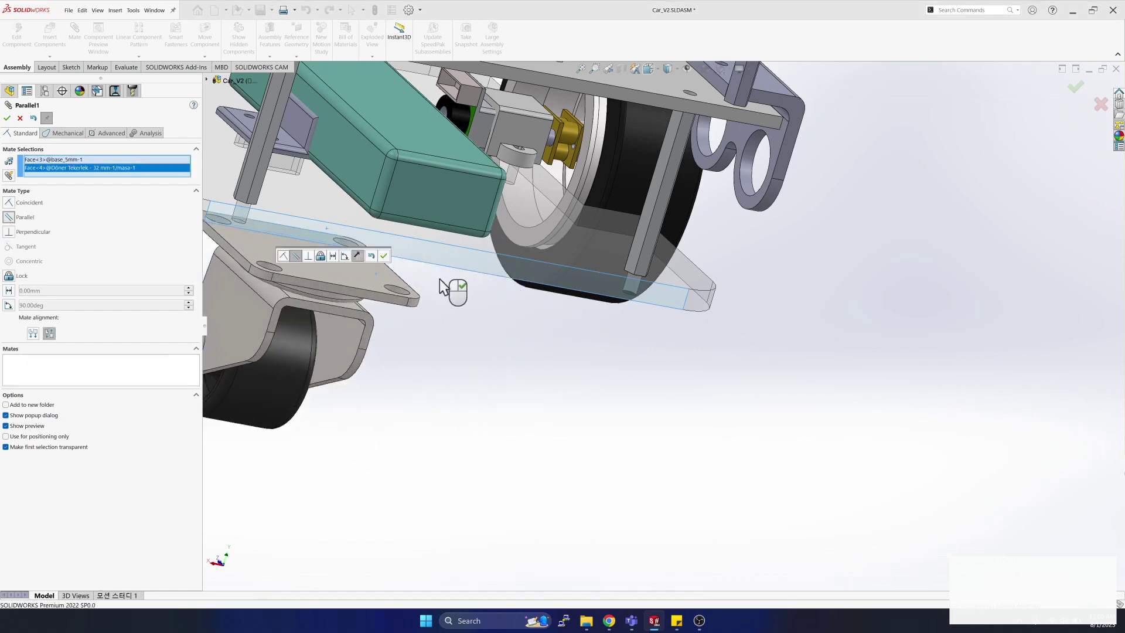
click(357, 256)
click(7, 118)
Slide the caster sideways under the base plate to roughly midway between the two drive wheels.
middle_drag(268, 386, 268, 386)
key(ctrl+Right)
key(ctrl+Right)
key(ctrl+Right)
key(ctrl+Right)
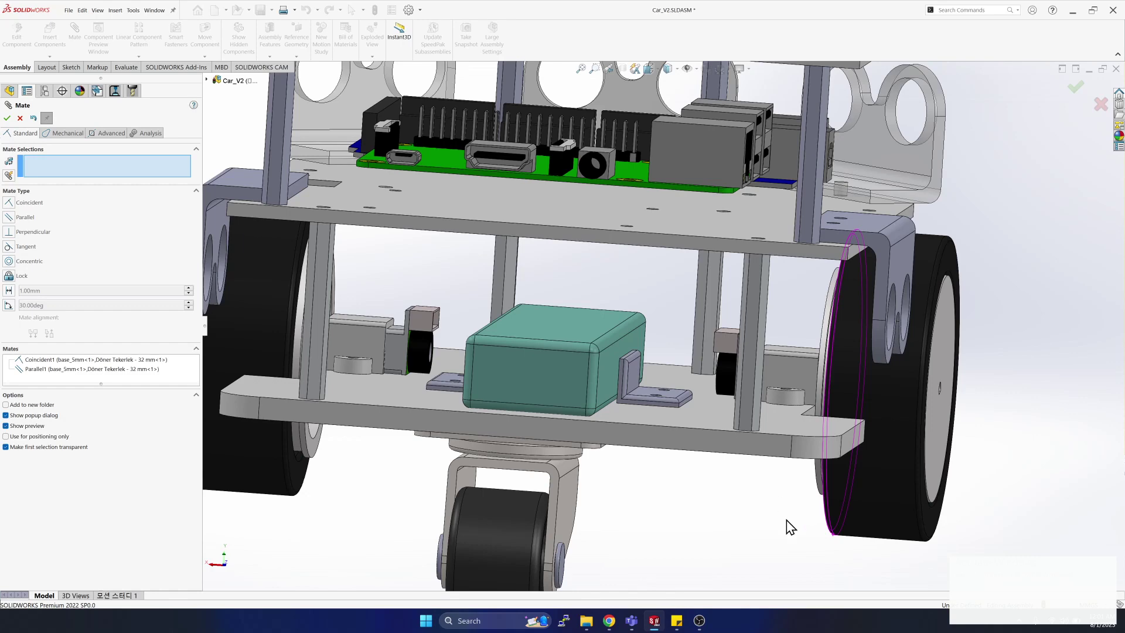
key(z)
key(z)
key(z)
key(z)
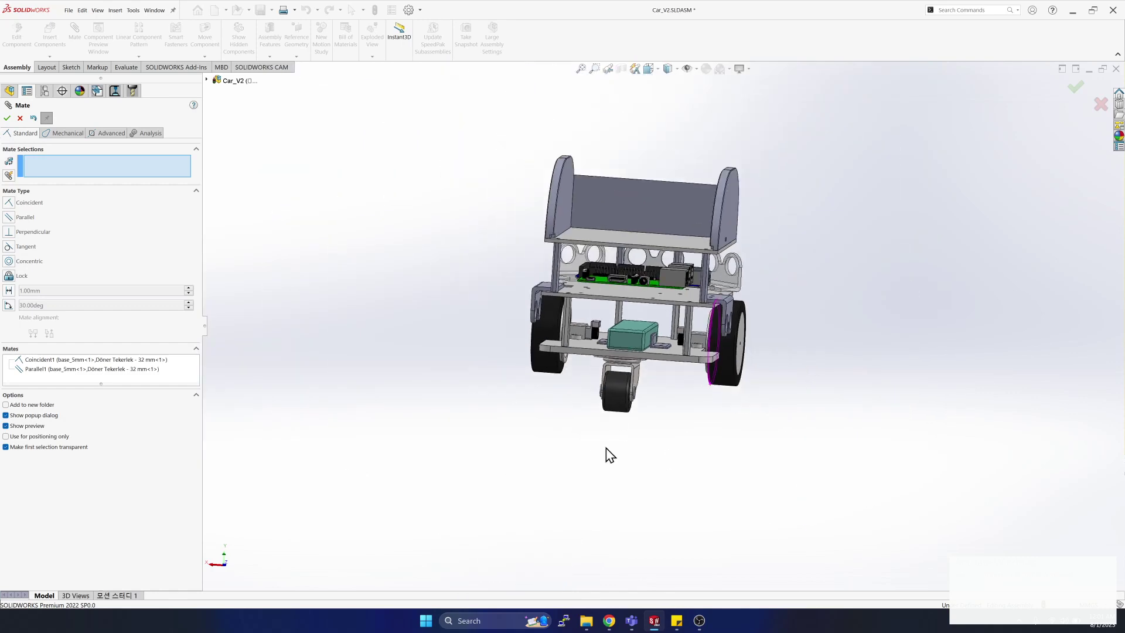
key(Left)
key(ctrl+1)
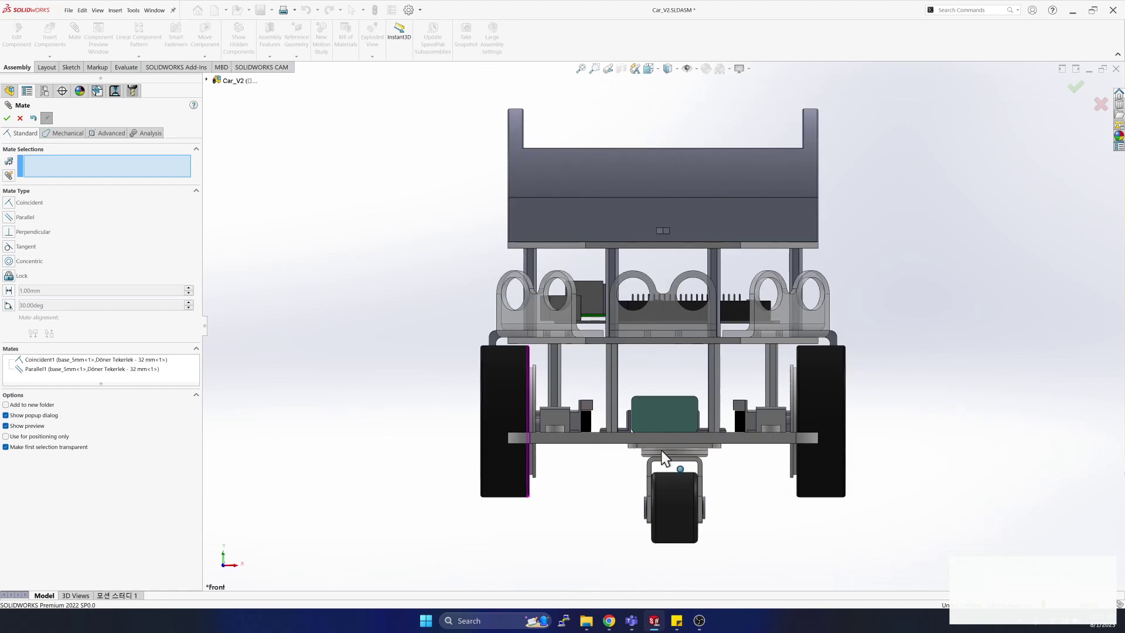
drag(672, 450, 655, 450)
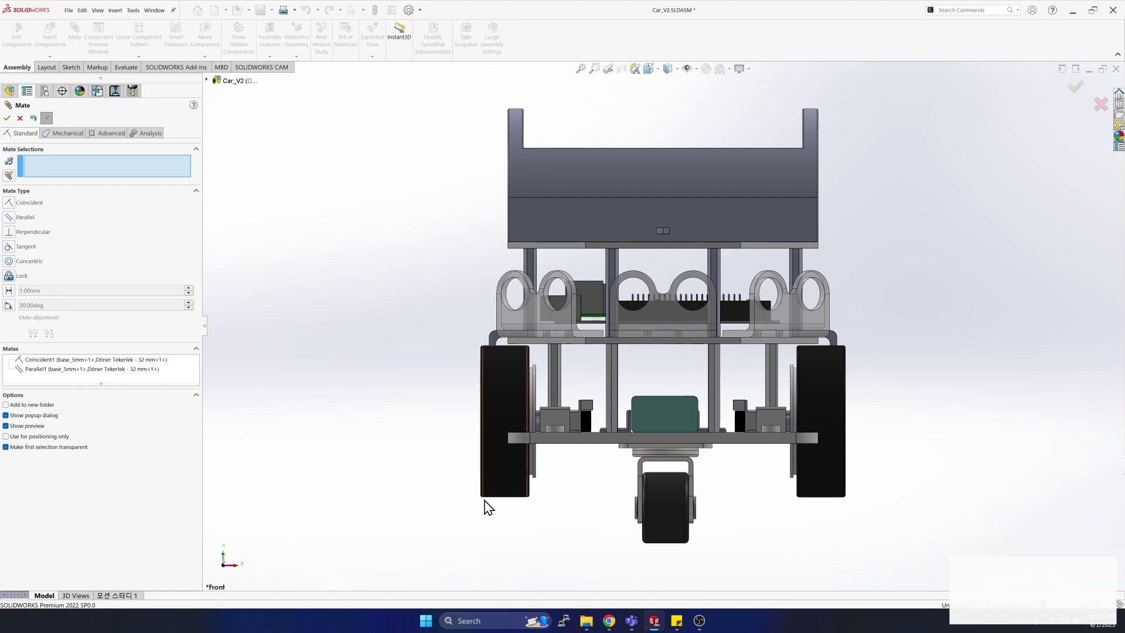
click(503, 488)
click(827, 469)
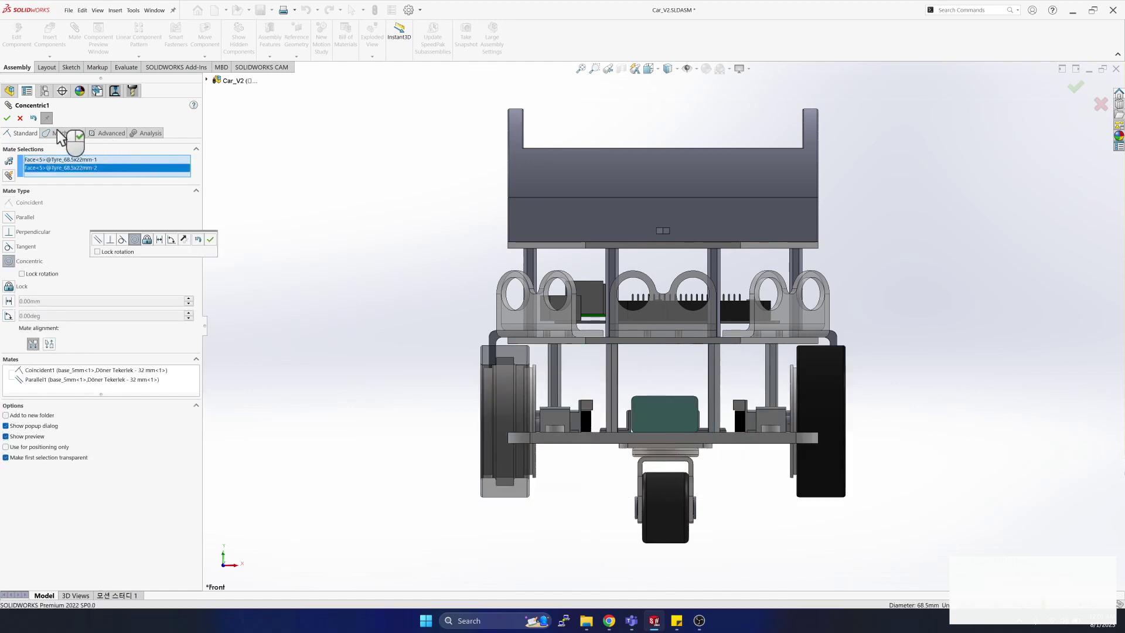
click(20, 119)
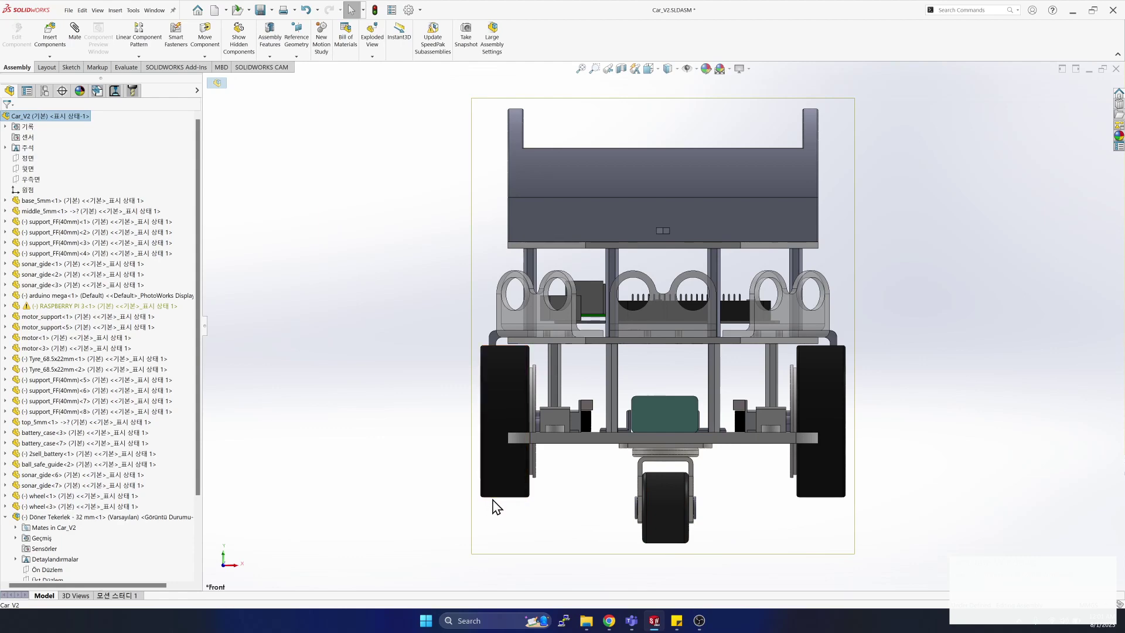
Examine the caster's placement on the underside of the base plate from below and from several angles.
key(ctrl+6)
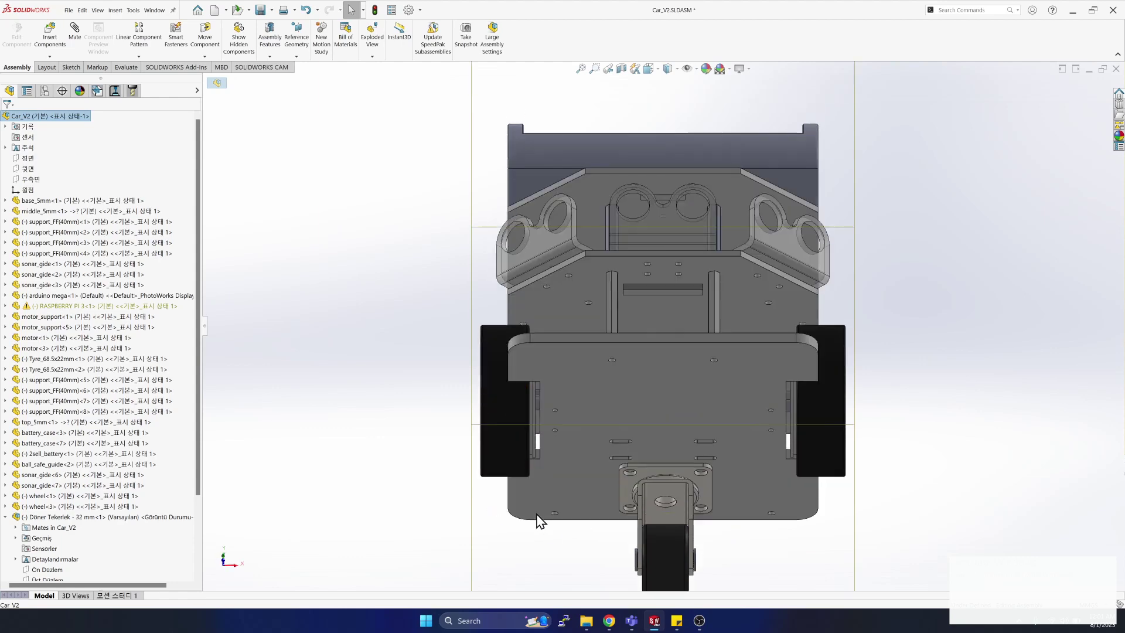
key(ctrl+7)
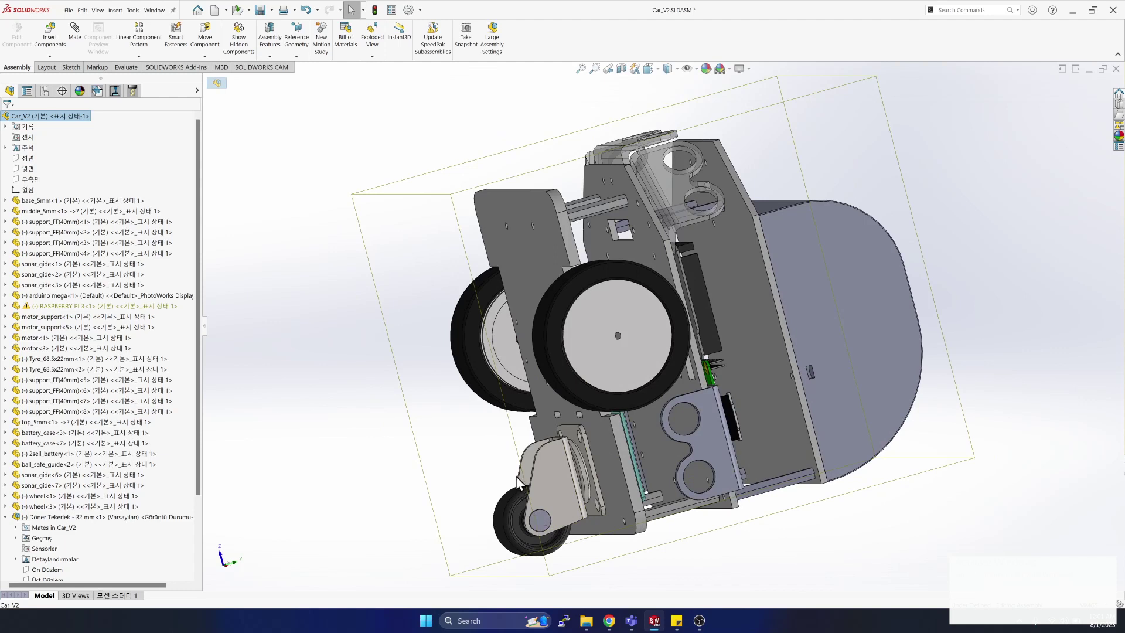
click(365, 419)
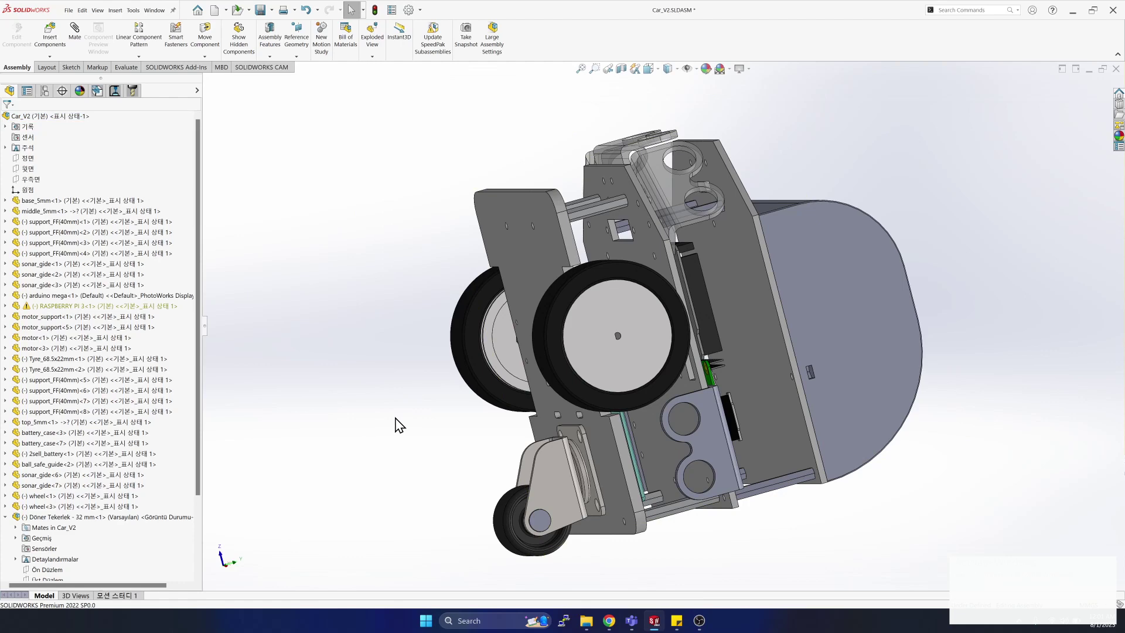
middle_drag(395, 418, 396, 418)
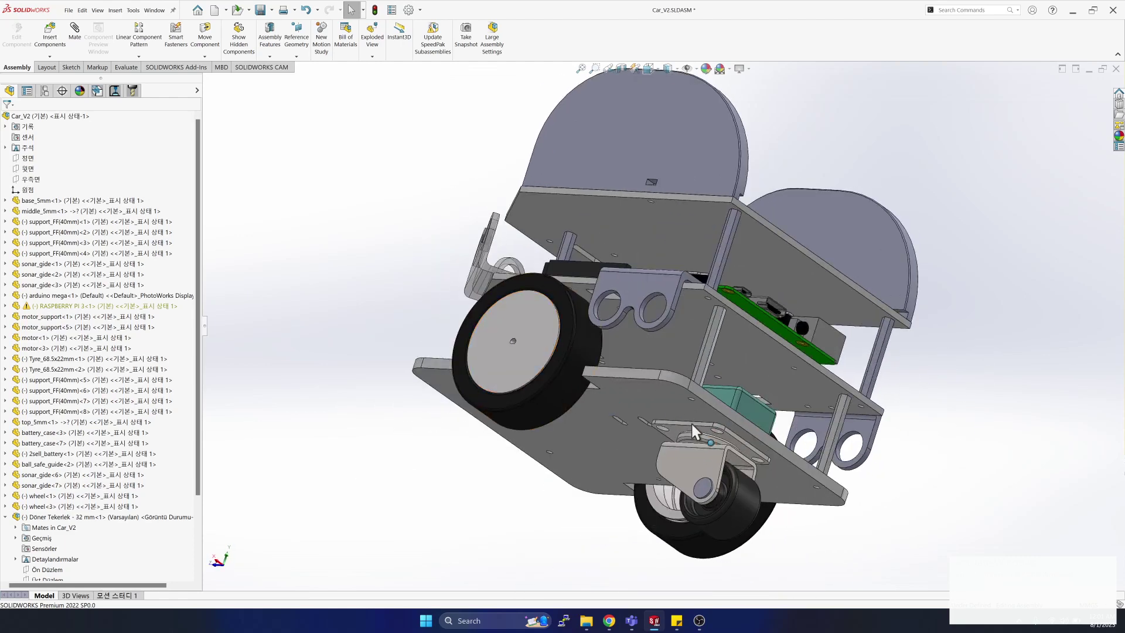
key(Up)
key(Up)
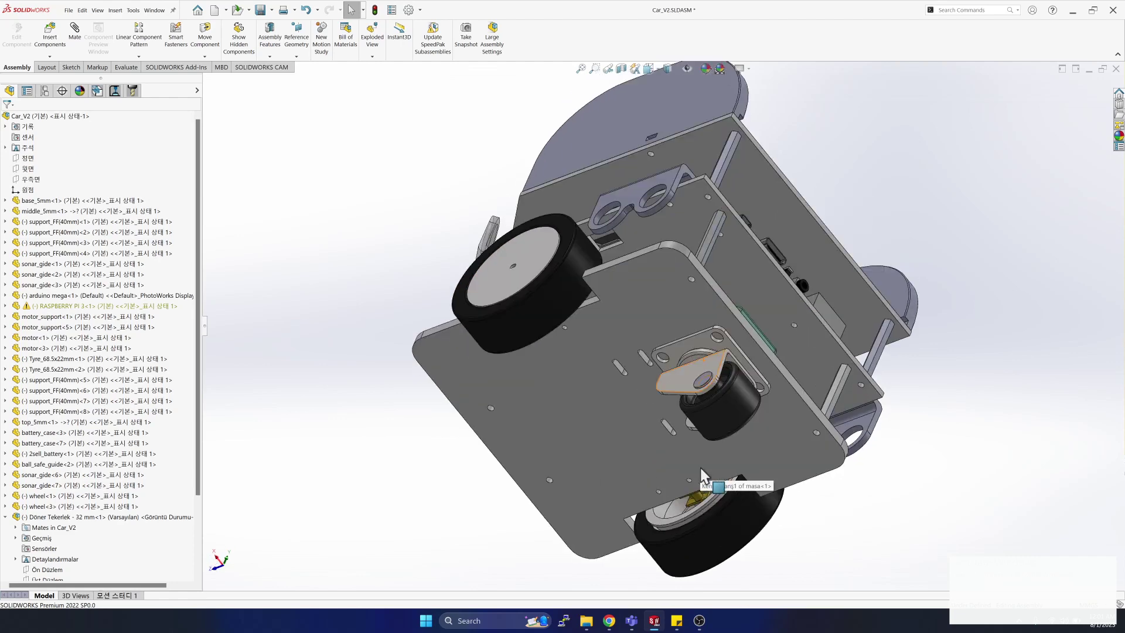
key(Up)
key(Up)
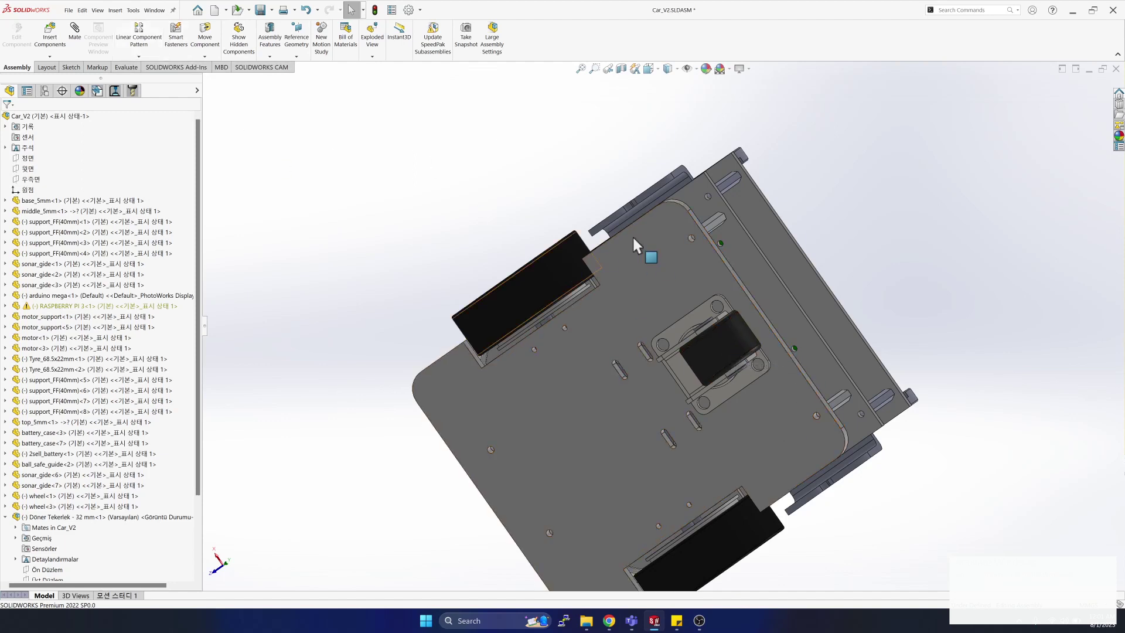
click(667, 258)
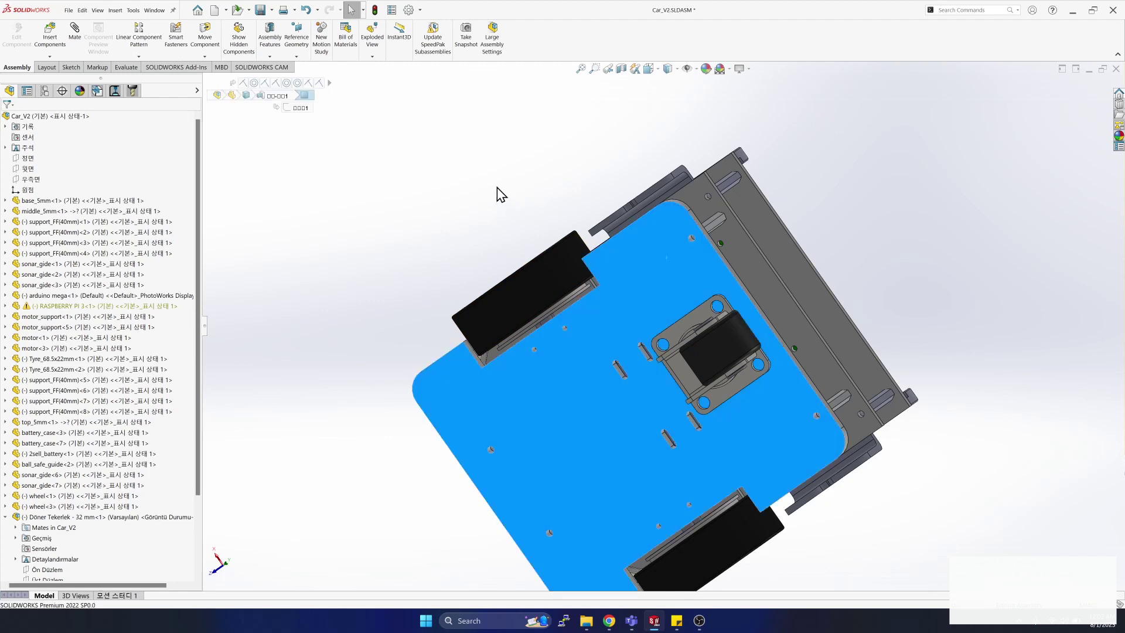
click(497, 187)
Measure the distance between the base plate's two opposite side edges beside the drive wheels.
click(122, 67)
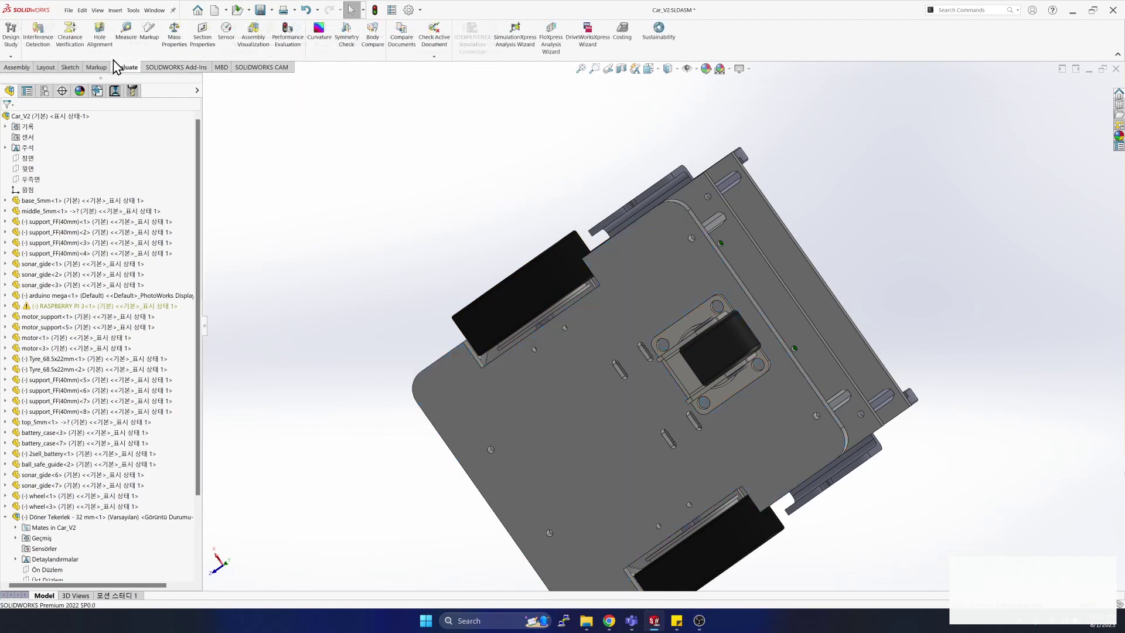
click(124, 39)
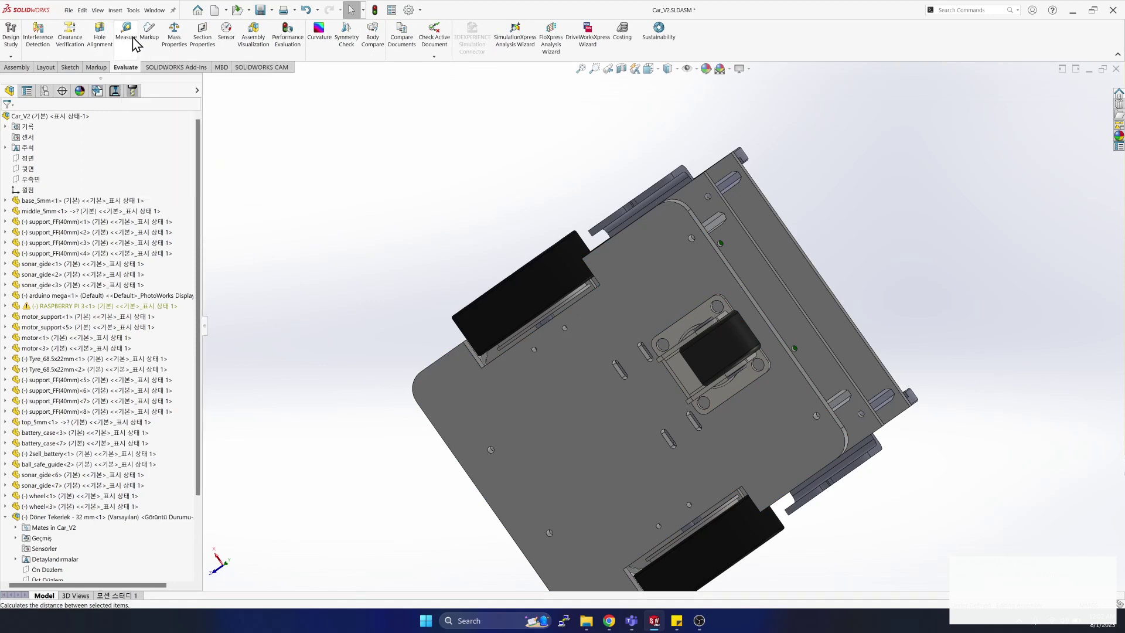
click(638, 221)
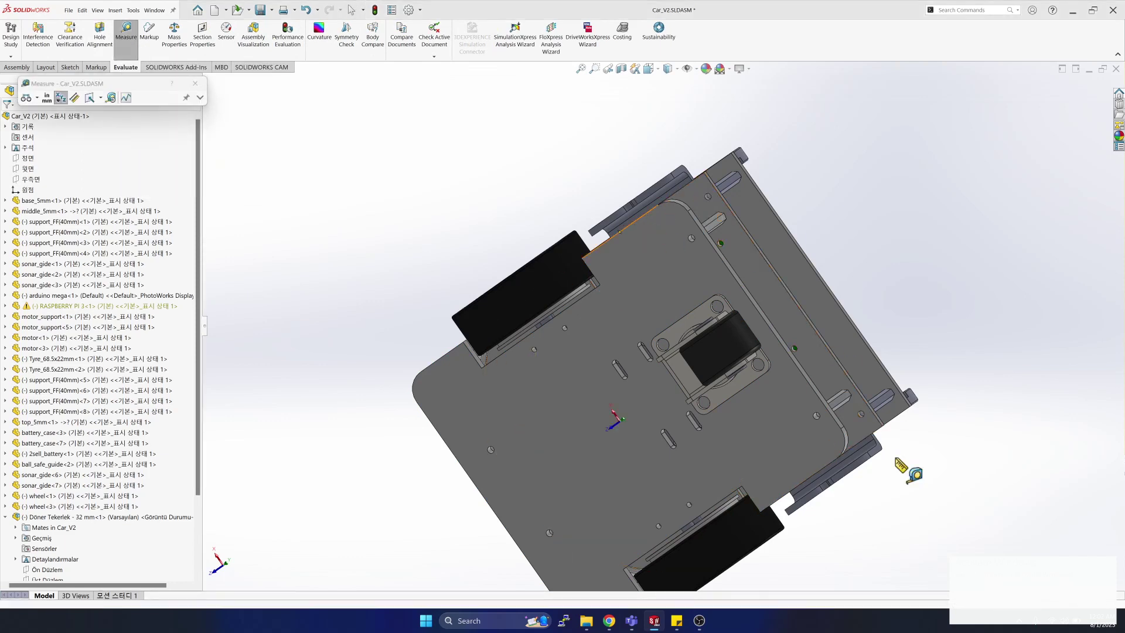
click(824, 469)
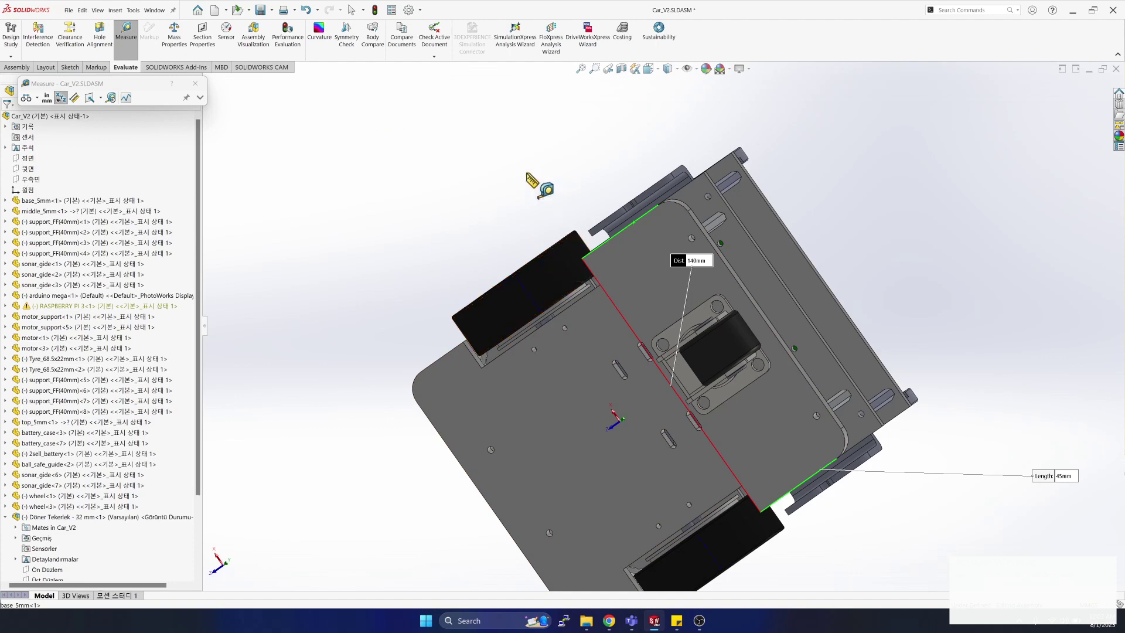
click(195, 83)
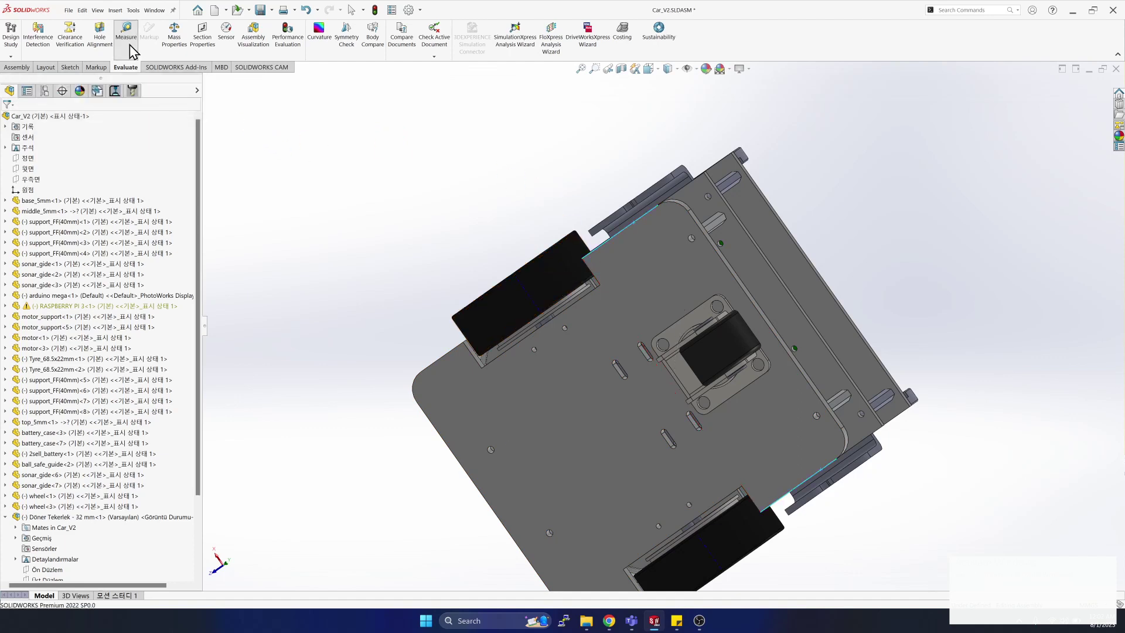
Measure the distance between the caster mounting plate's two side edges that face the drive wheels.
click(691, 311)
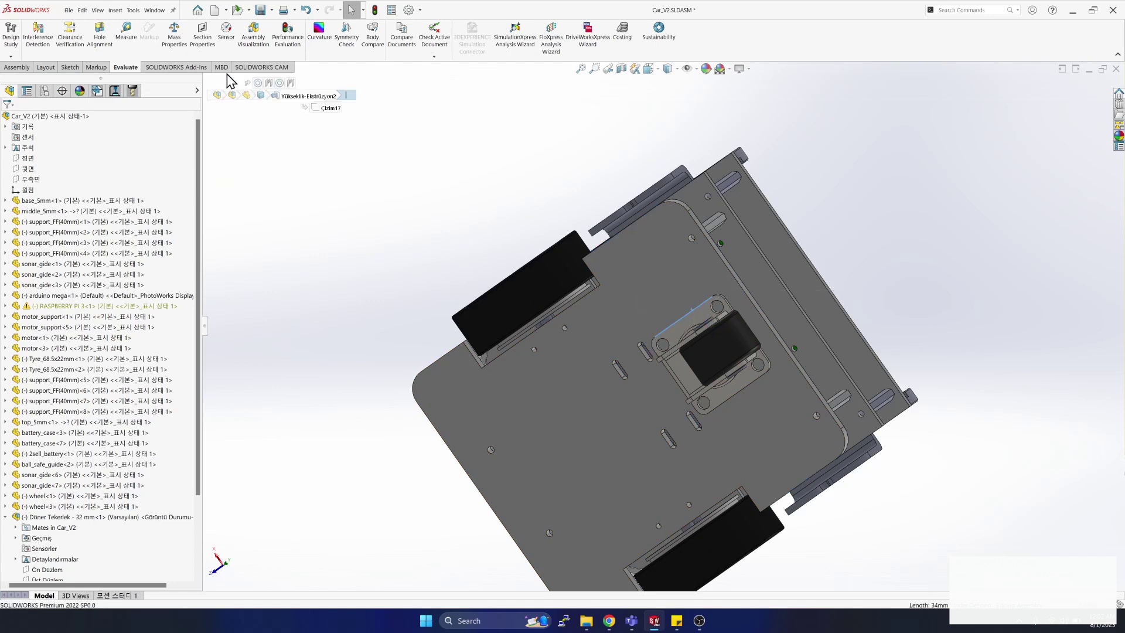
click(125, 32)
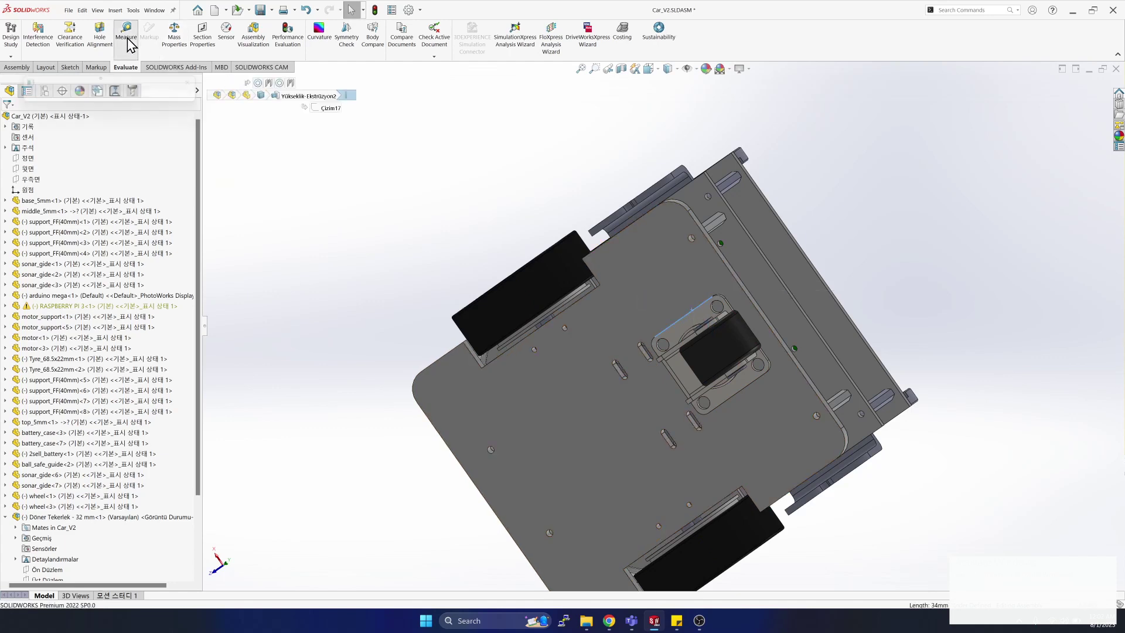
click(749, 389)
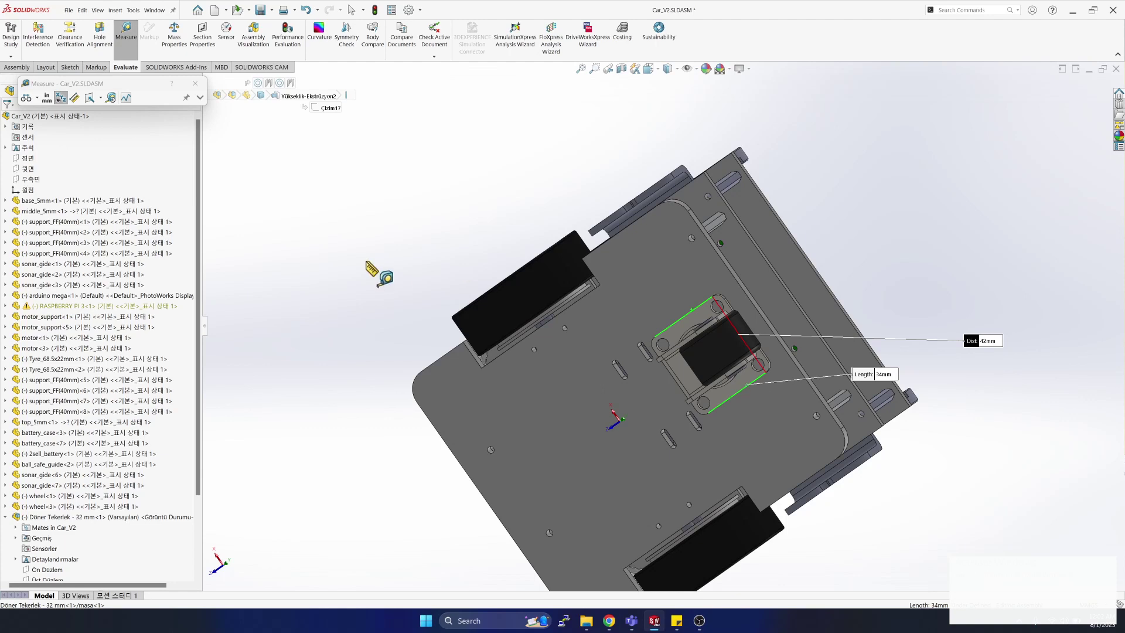
Open Calculator and work out half of the base plate's width as 140 ÷ 2.
key(XF86Calculator)
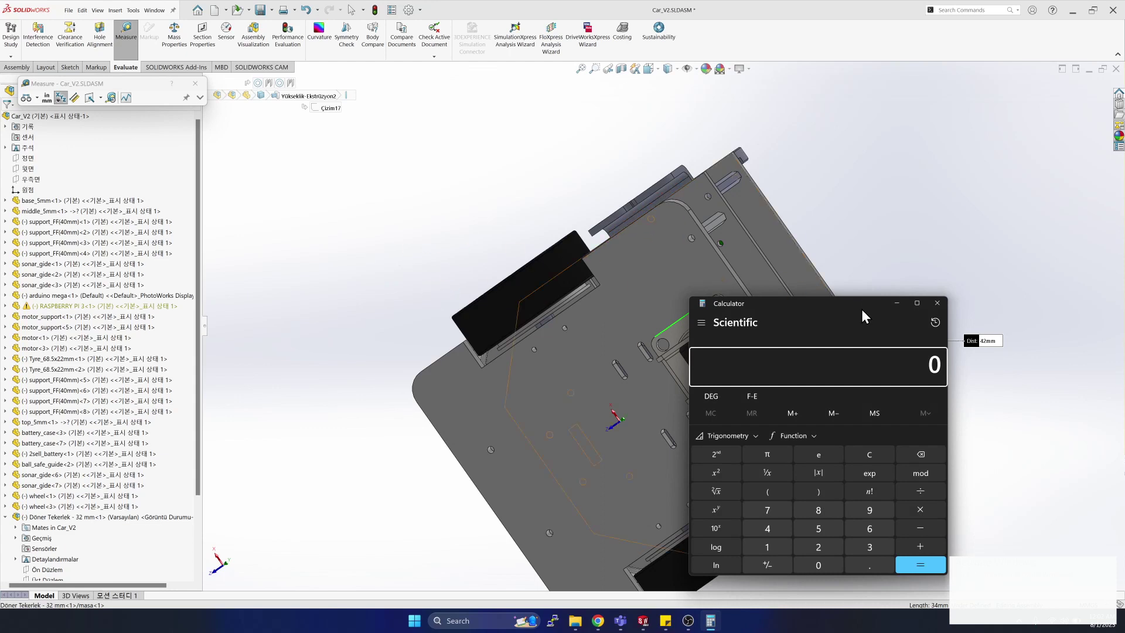
text(70)
click(896, 303)
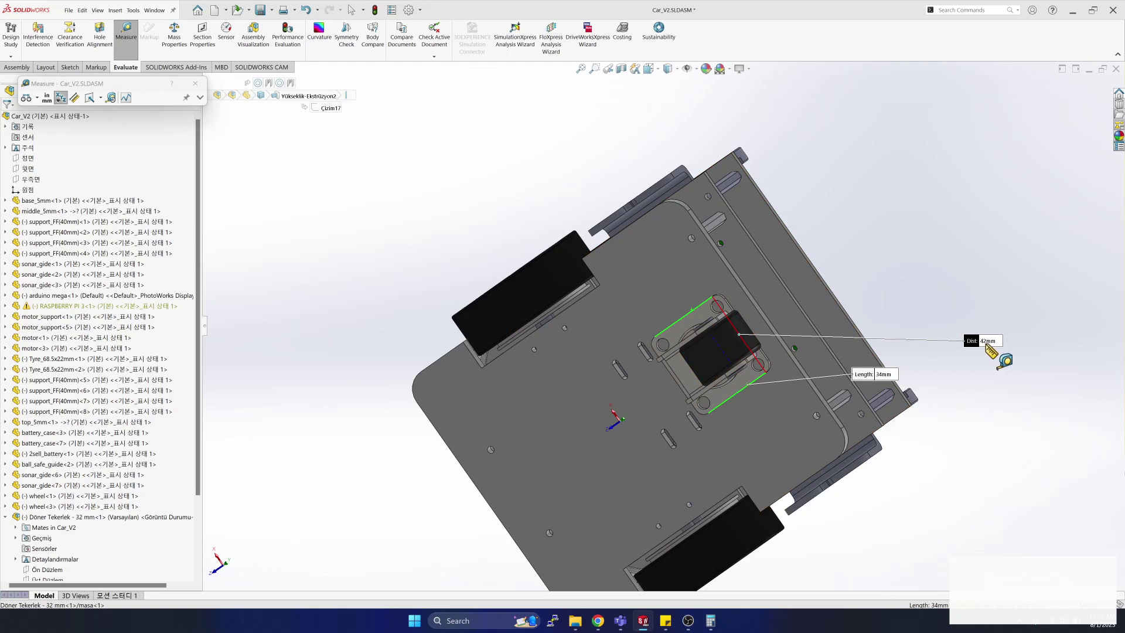
key(alt+Tab)
key(BackSpace)
key(Delete)
text(140/2)
key(Return)
key(alt+Tab)
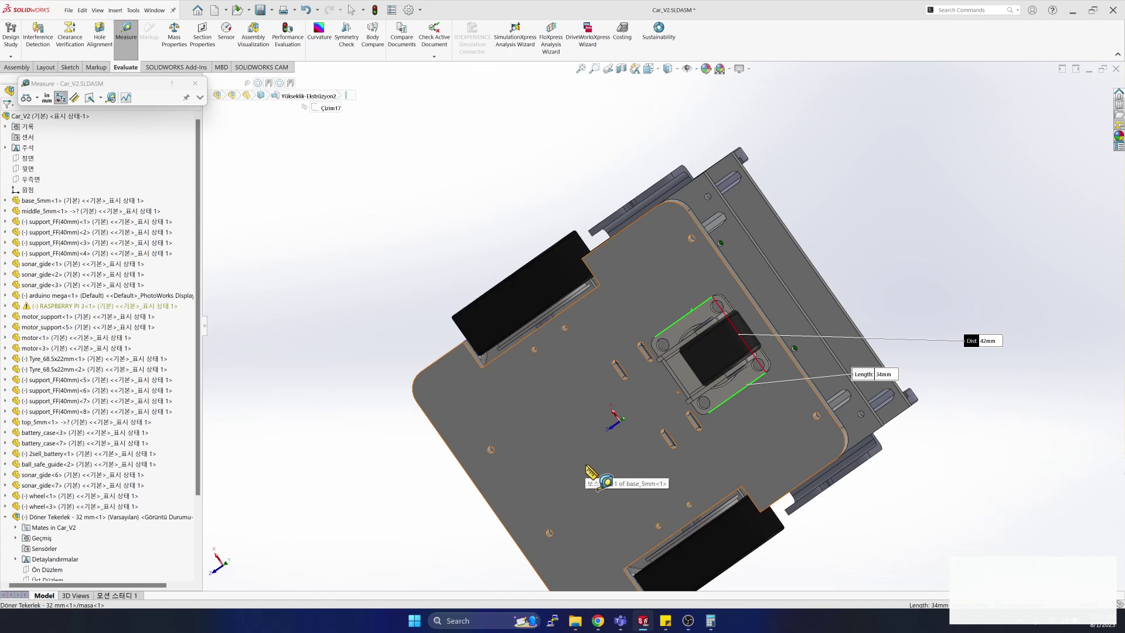
Subtract 21, half the caster plate's width, from the Calculator result, and close the measurement back in SOLIDWORKS.
key(alt+Tab)
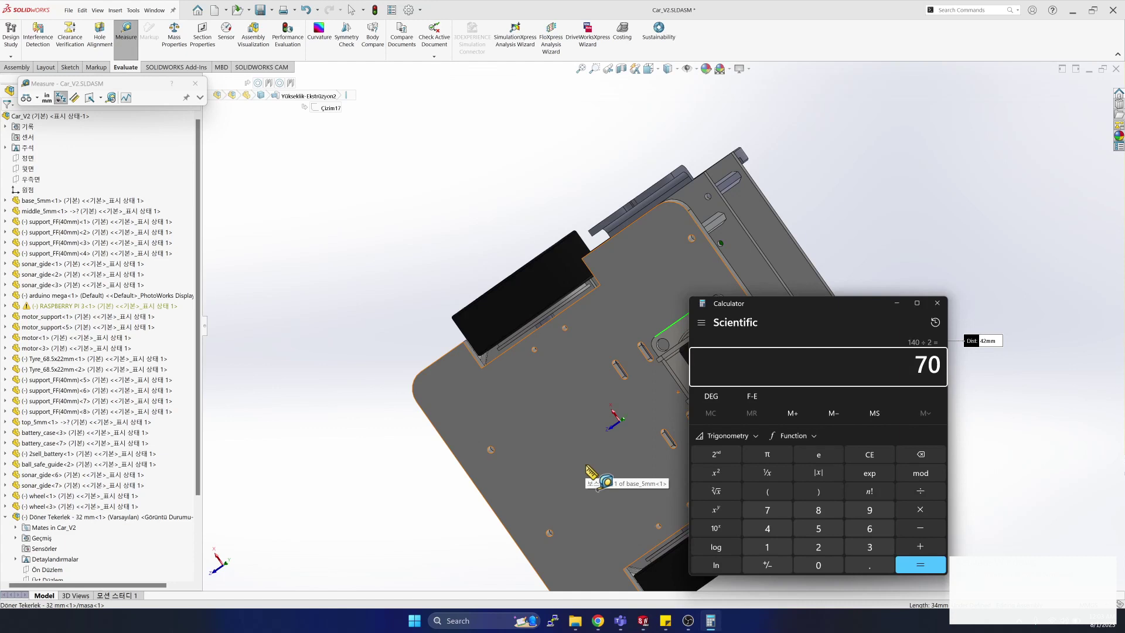
text(-21)
key(Return)
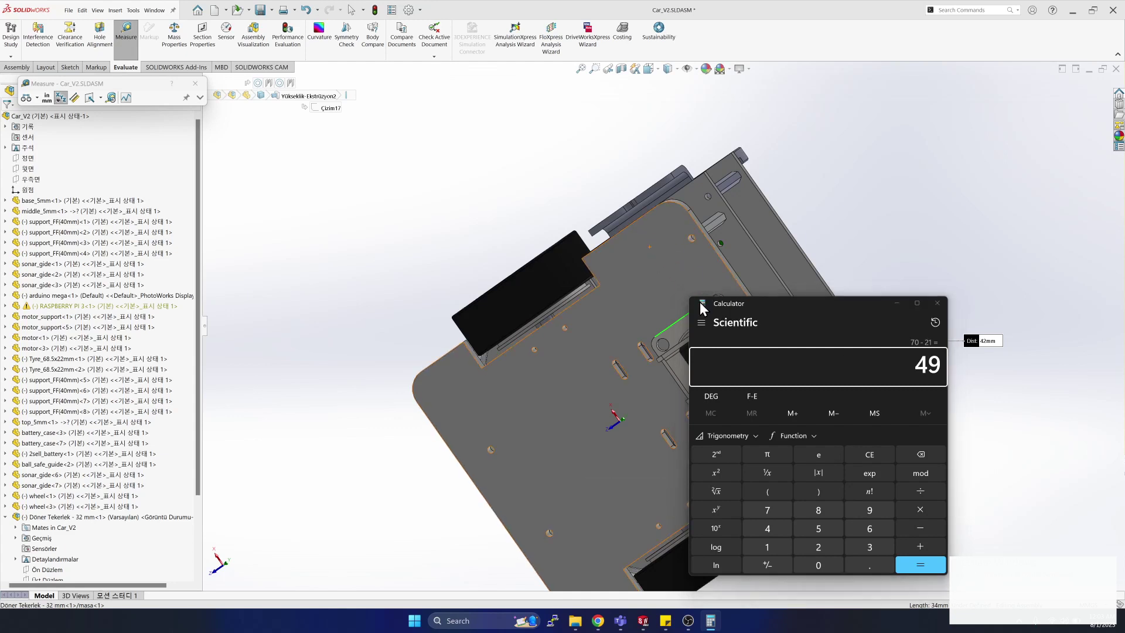
key(alt+Tab)
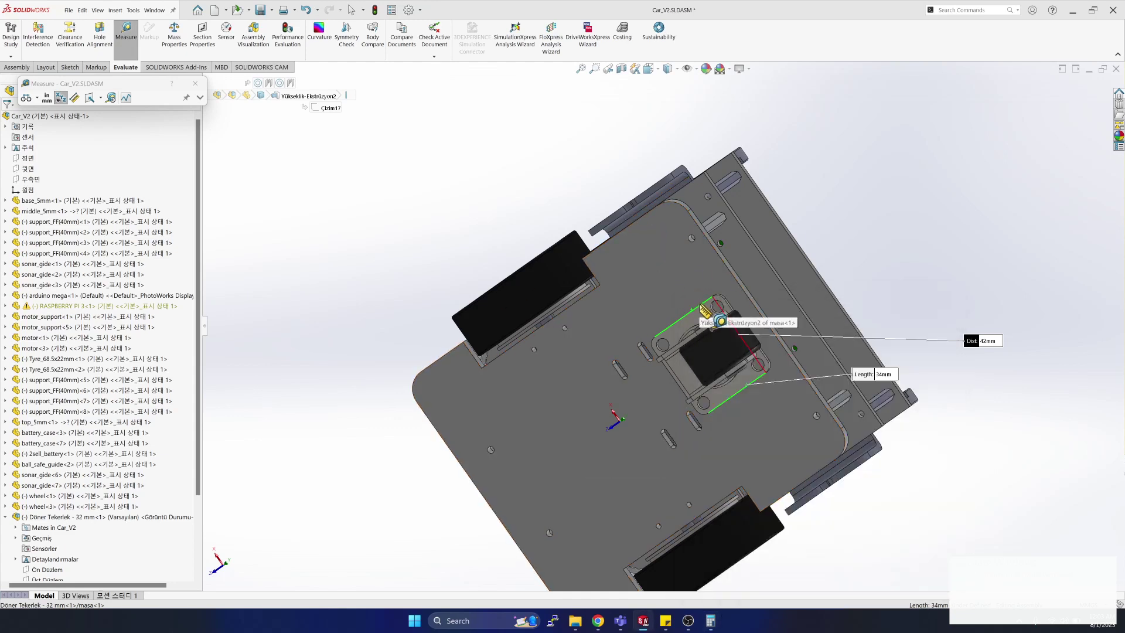
key(alt+Tab)
key(alt+Tab)
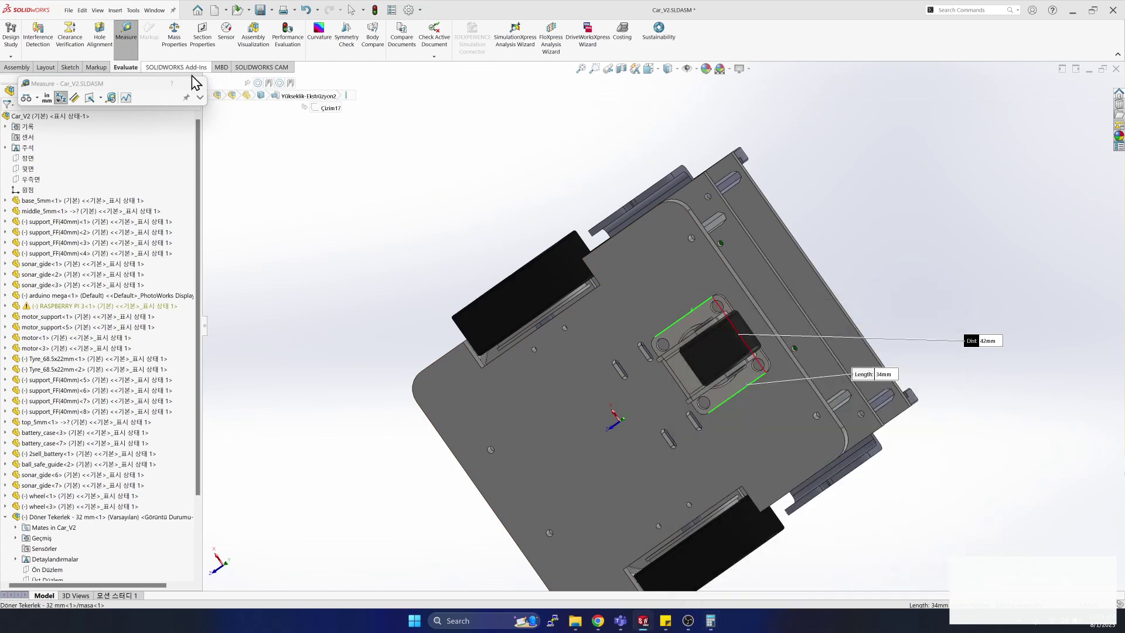
click(198, 84)
click(331, 278)
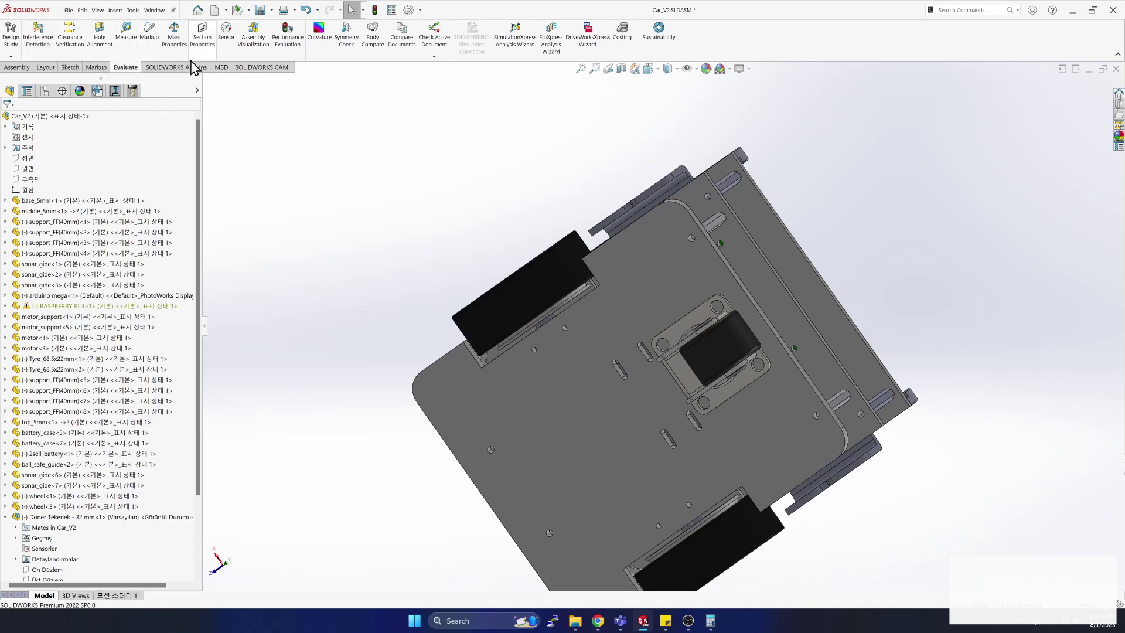
Start a distance mate between the base plate's side edge and the caster mounting plate's adjacent parallel edge.
click(16, 67)
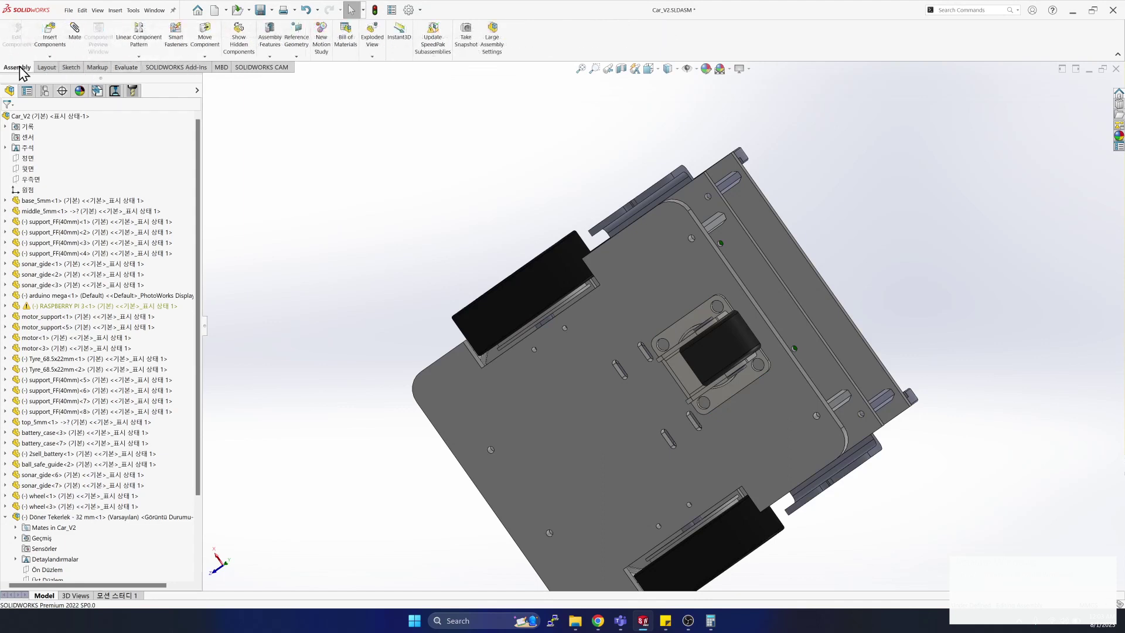
click(75, 33)
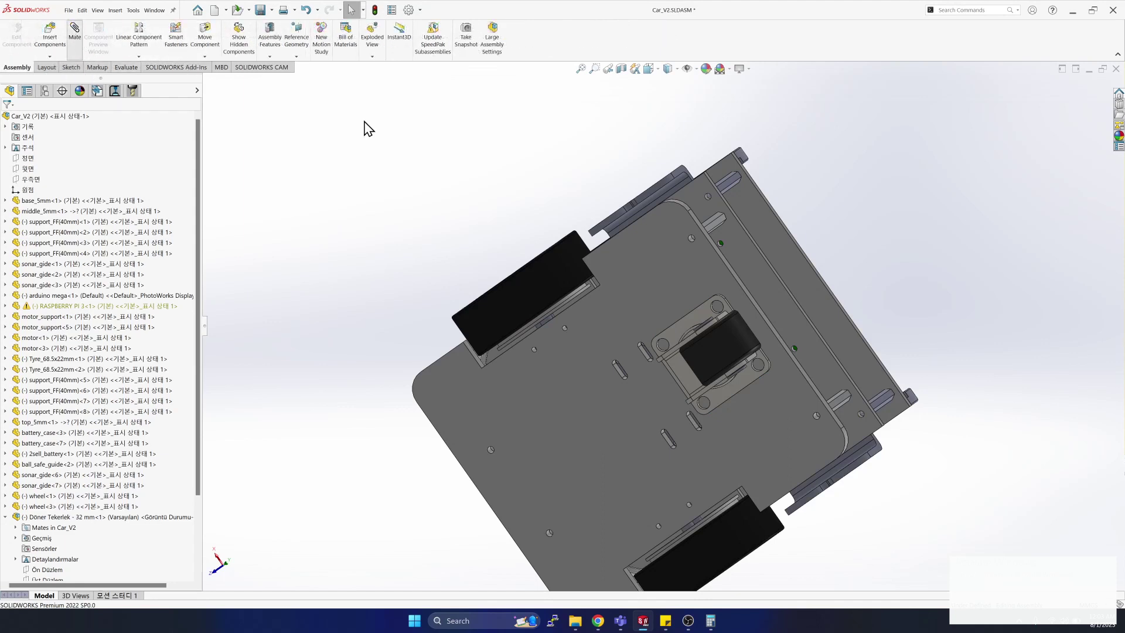
click(638, 219)
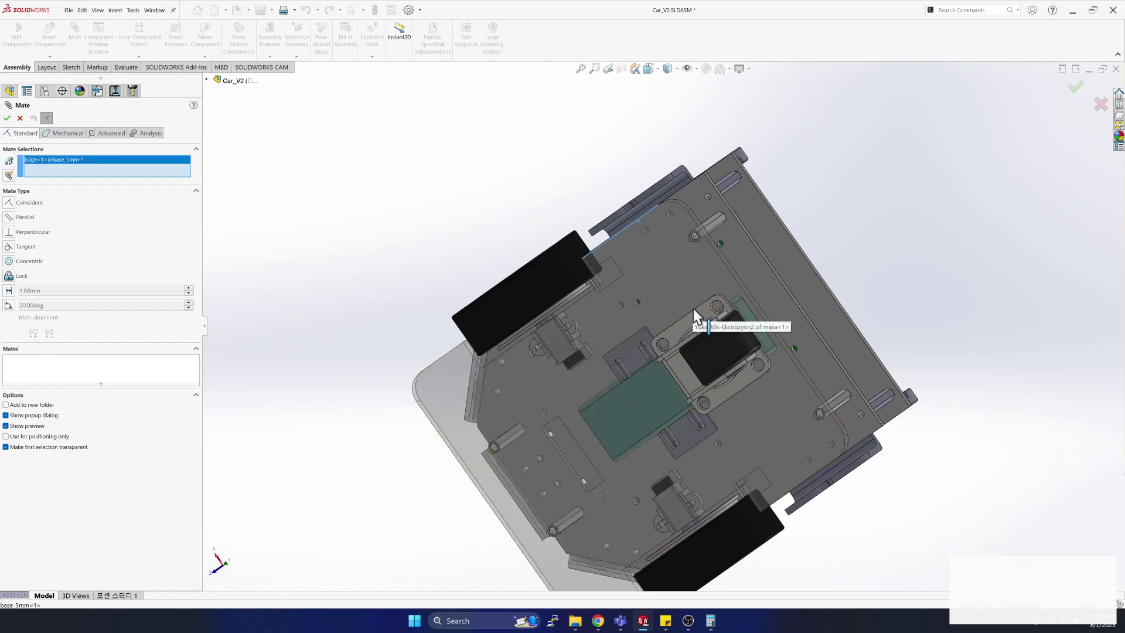
key(Down)
key(Down)
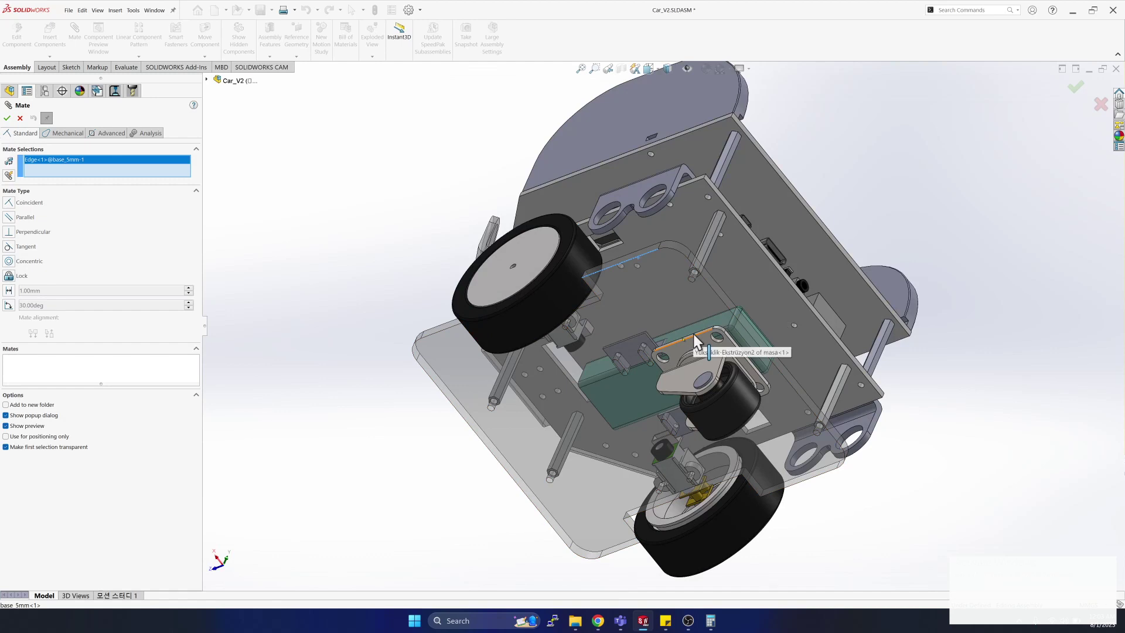
click(693, 333)
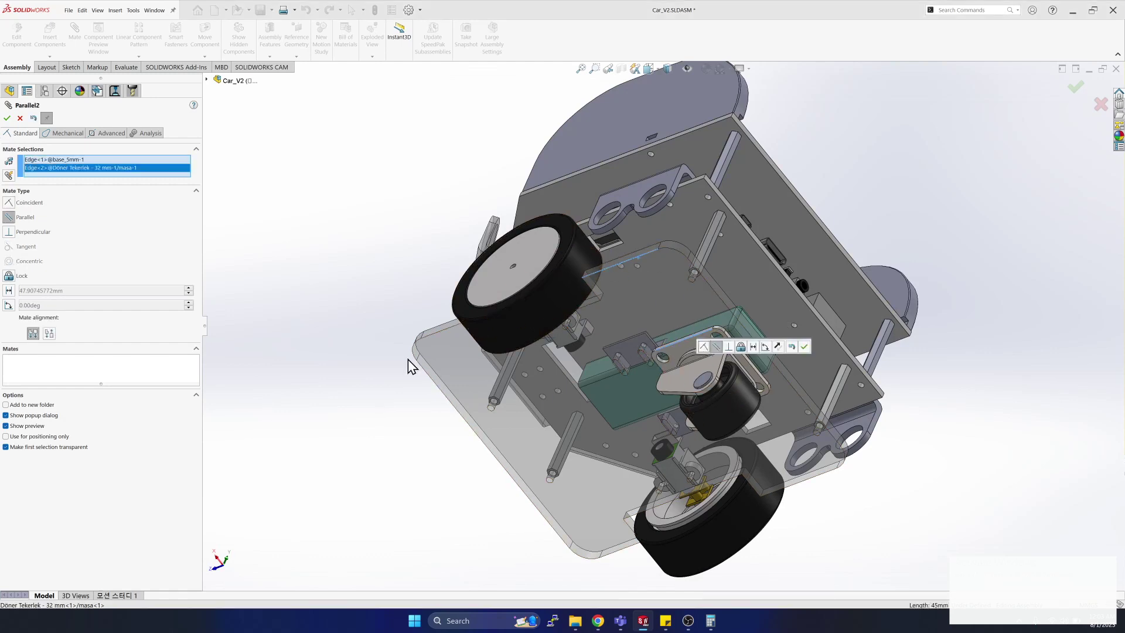
click(9, 290)
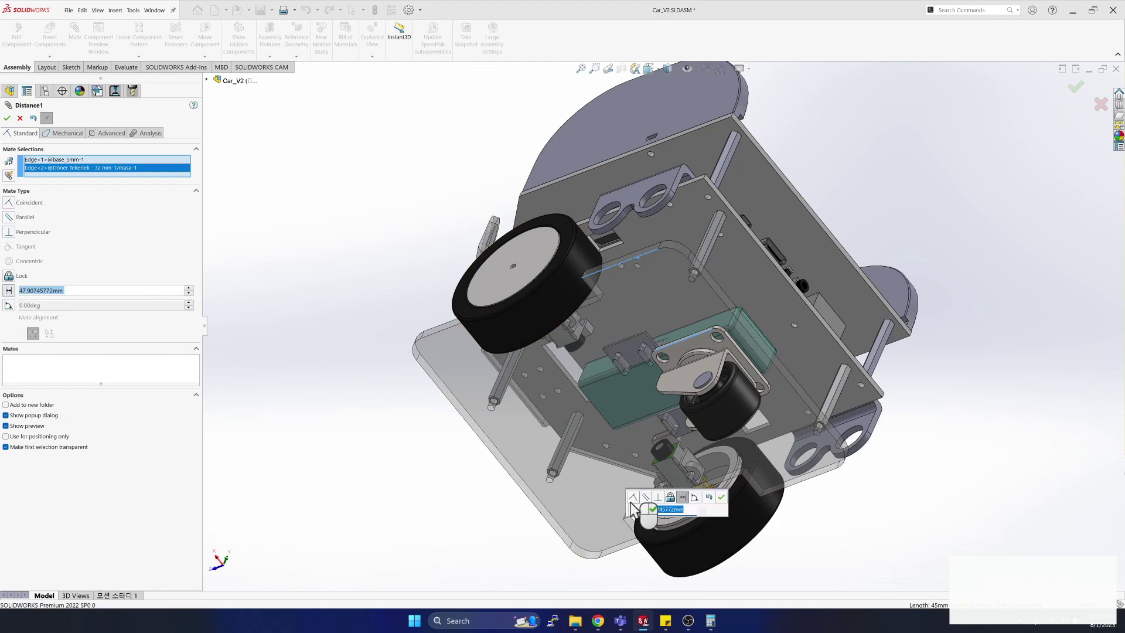
Set the distance mate between the base plate and caster plate edges to 49 mm and apply it.
click(710, 620)
click(710, 621)
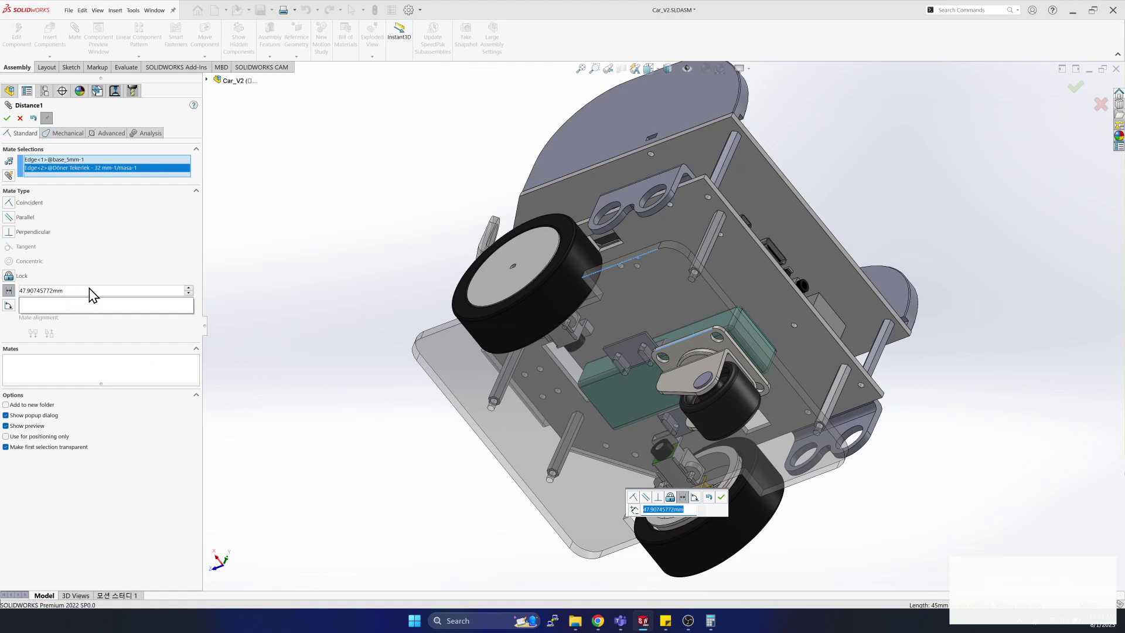
click(64, 290)
key(ctrl+a)
text(49)
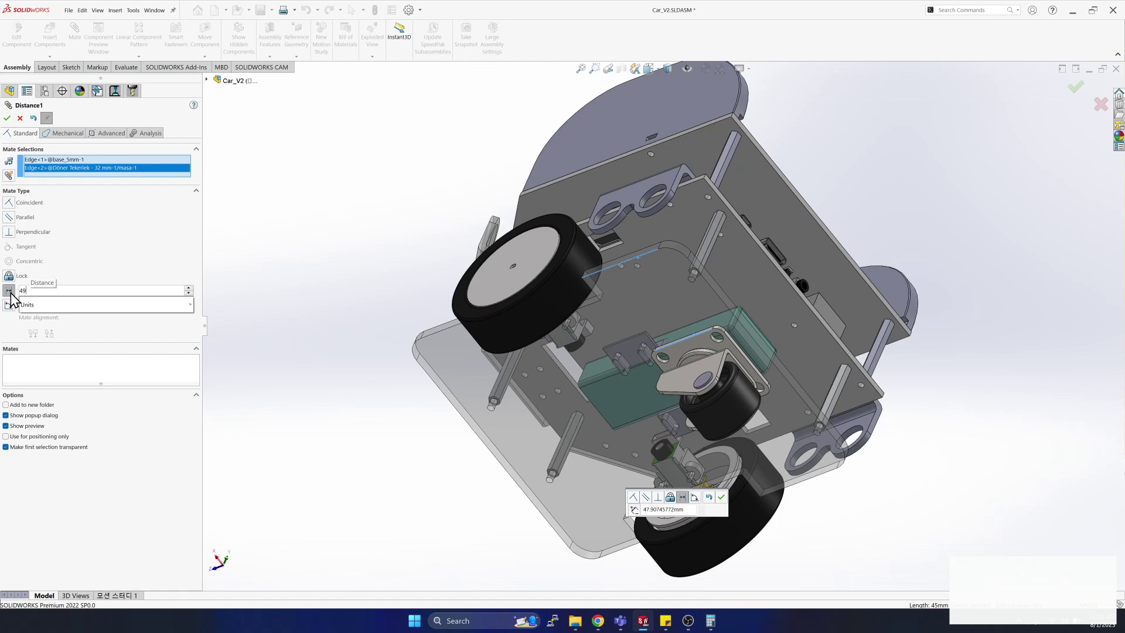
key(Return)
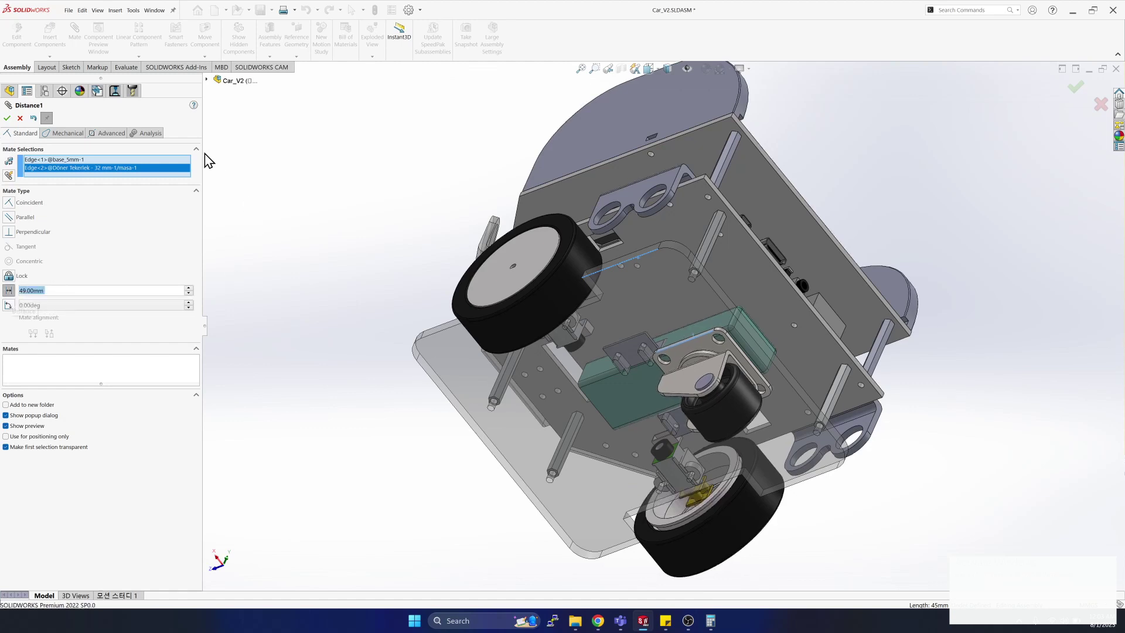
click(7, 118)
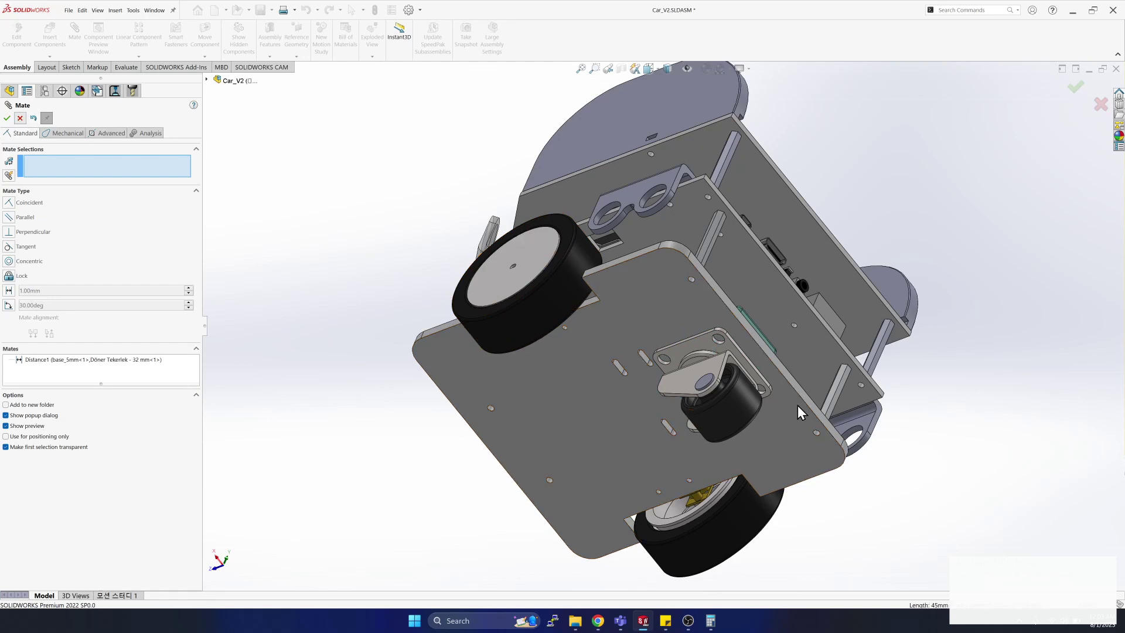
key(Escape)
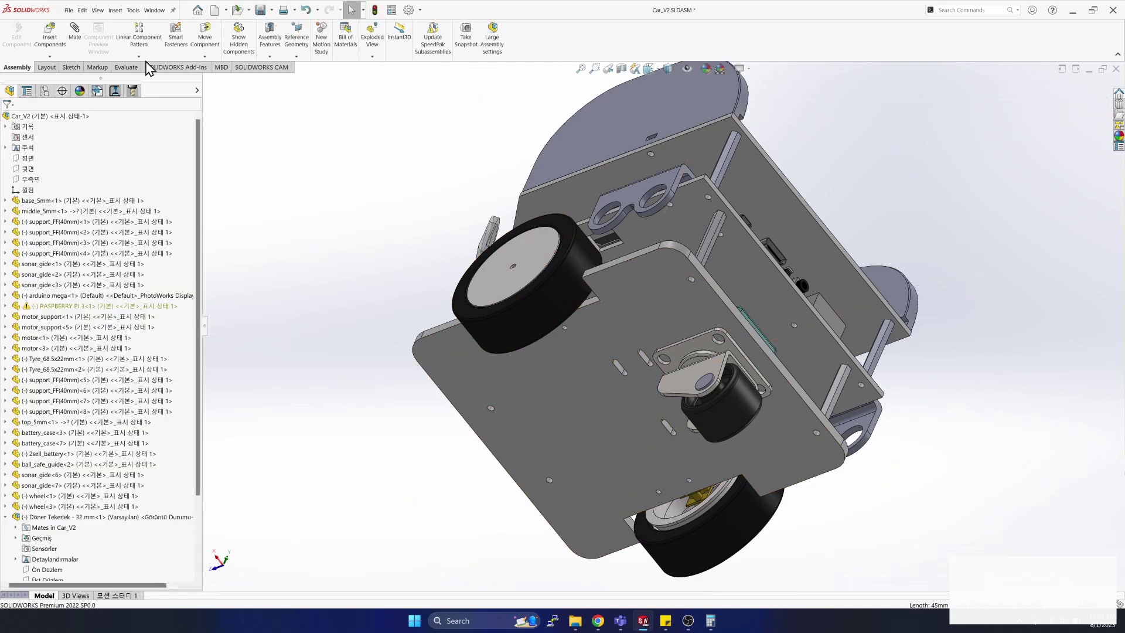
Measure the gap between the base plate's opposite side edge and the caster mounting plate's edge on that side.
click(126, 67)
click(126, 32)
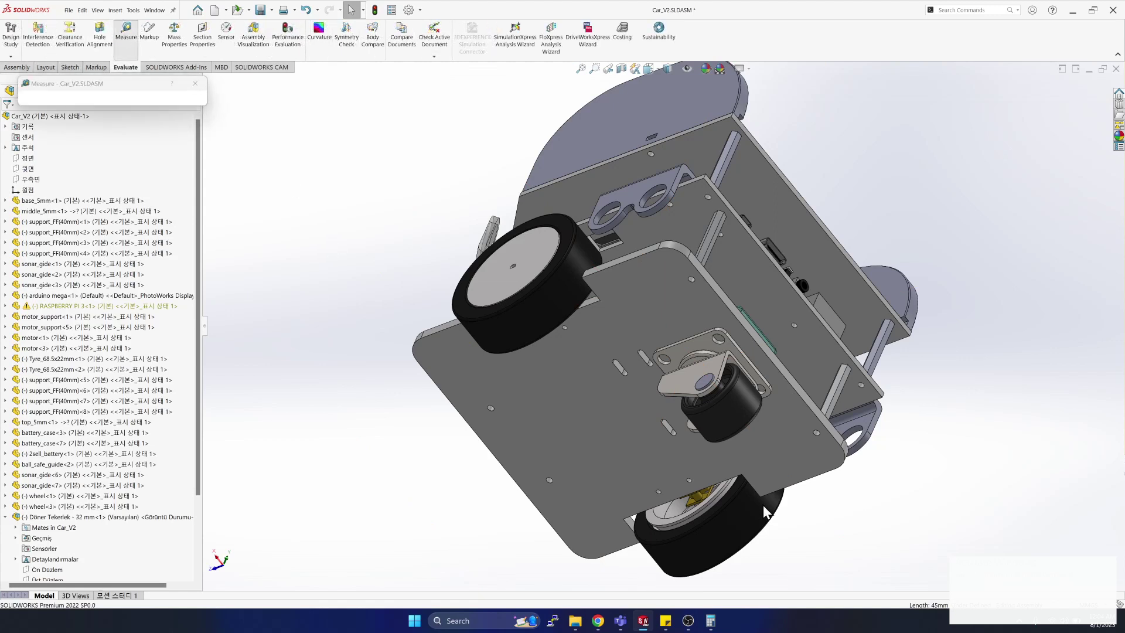
click(809, 479)
key(Up)
key(Up)
key(Up)
key(Up)
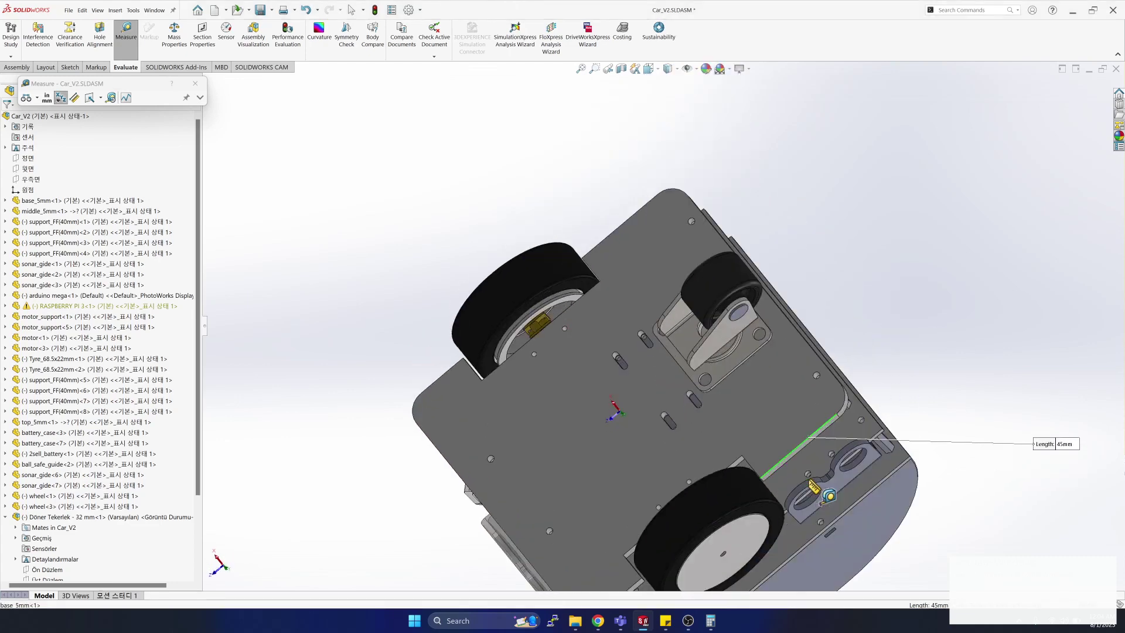
click(749, 363)
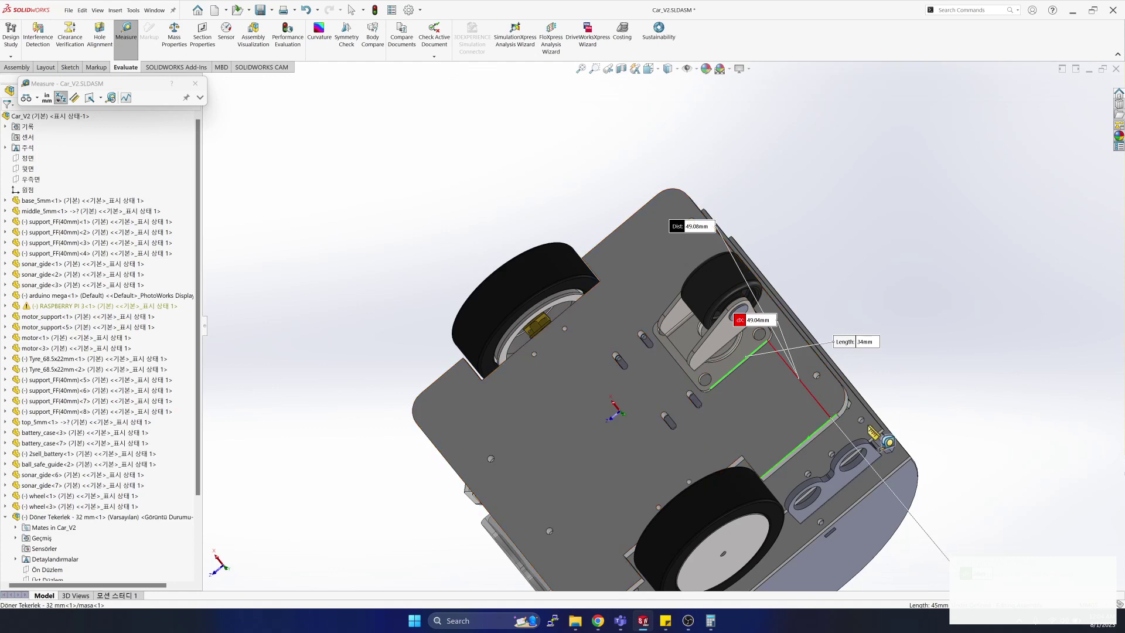
drag(747, 323, 810, 311)
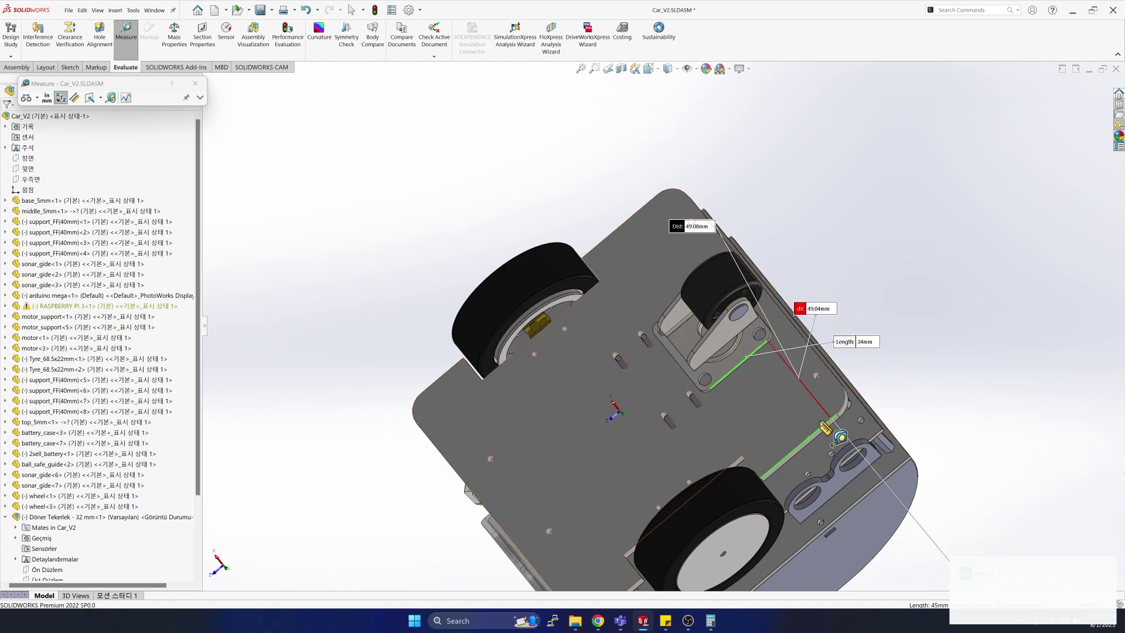
Examine the measured gap from several angles, close the measurement, and inspect the caster's centring from the front.
key(Down)
key(Down)
key(Down)
key(Left)
key(Left)
key(Left)
key(Left)
key(Left)
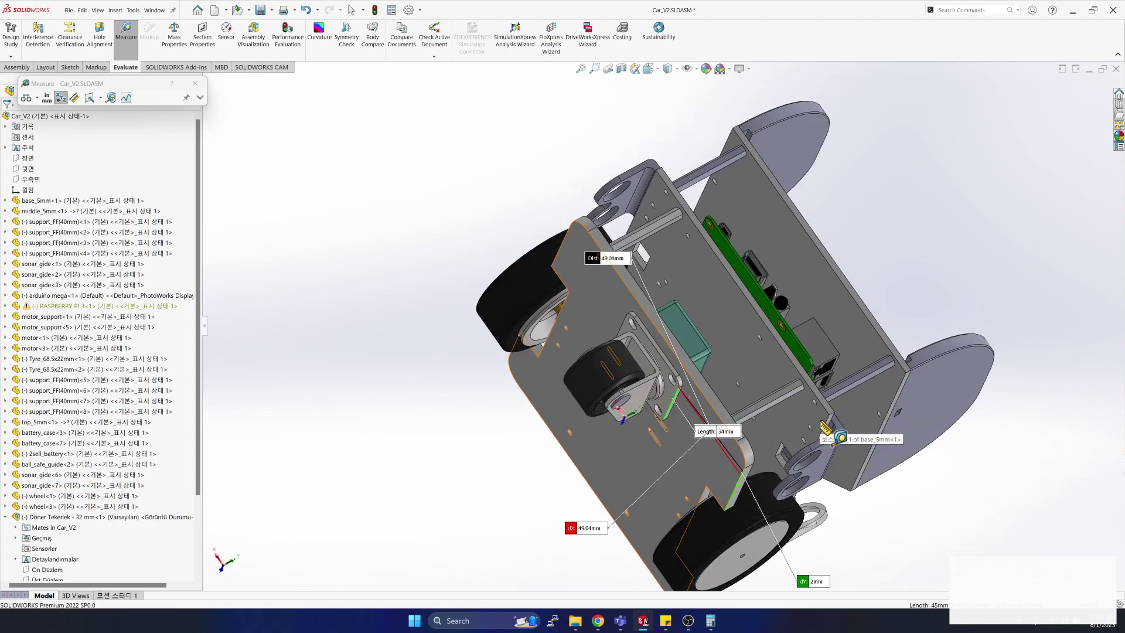
key(Up)
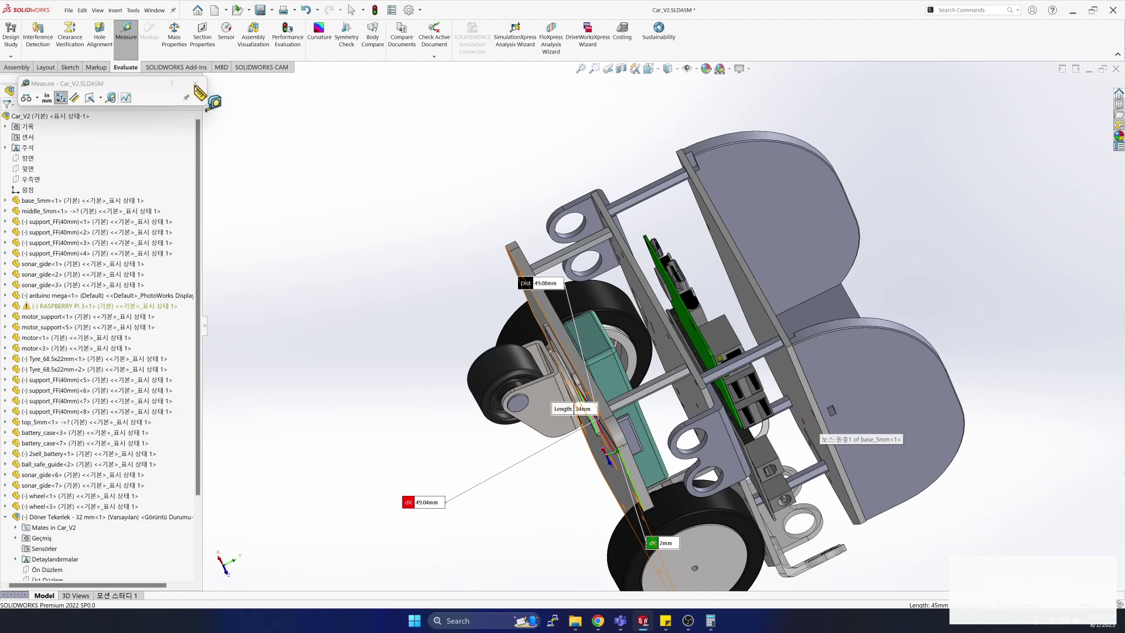
key(Escape)
key(ctrl+1)
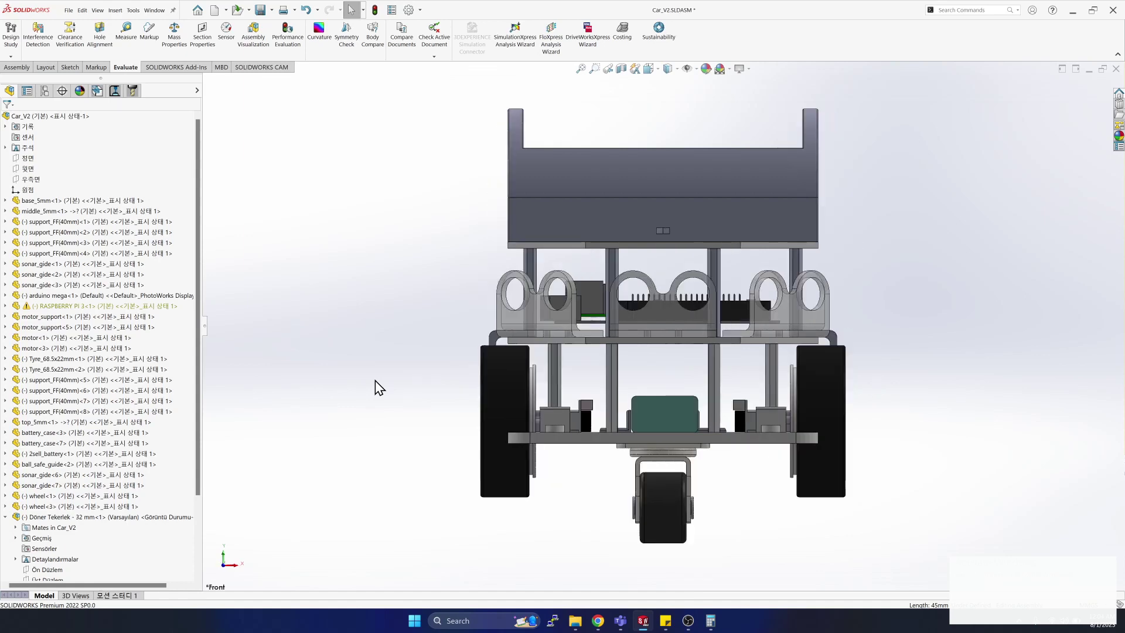
key(shift+Right)
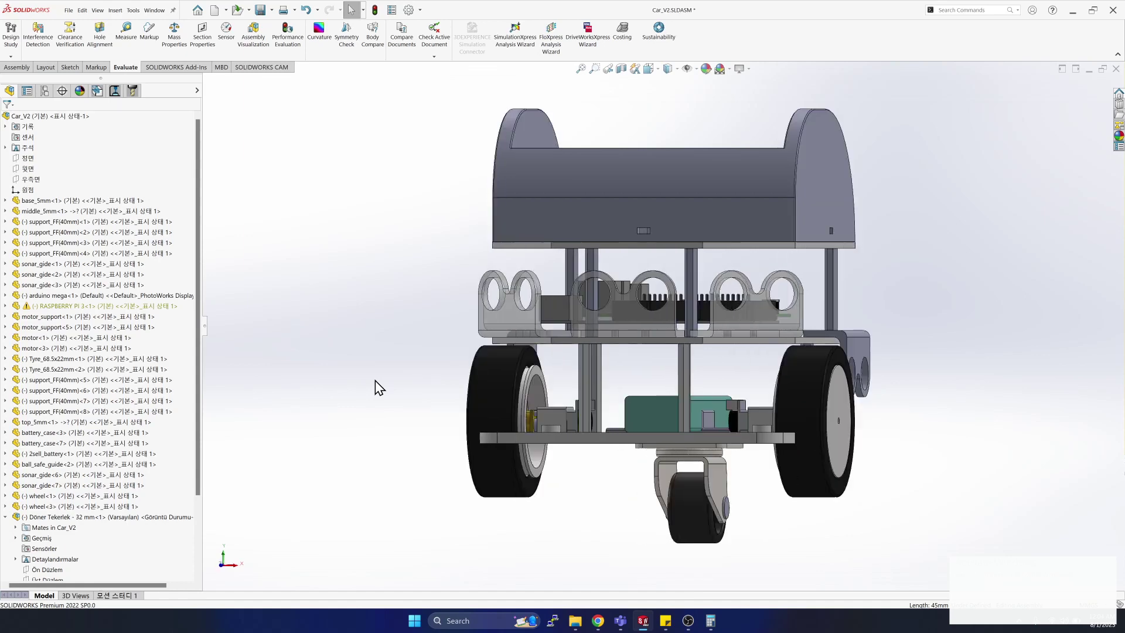
Compare the lowest points of the caster wheel and the drive tyre in the left side view.
key(ctrl+3)
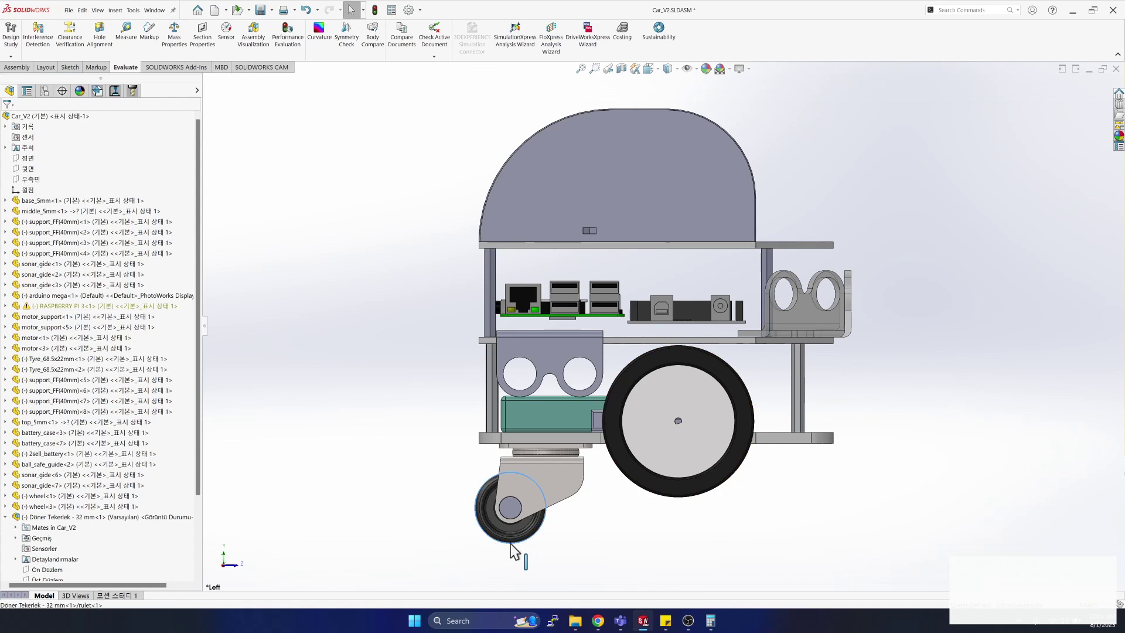
click(679, 495)
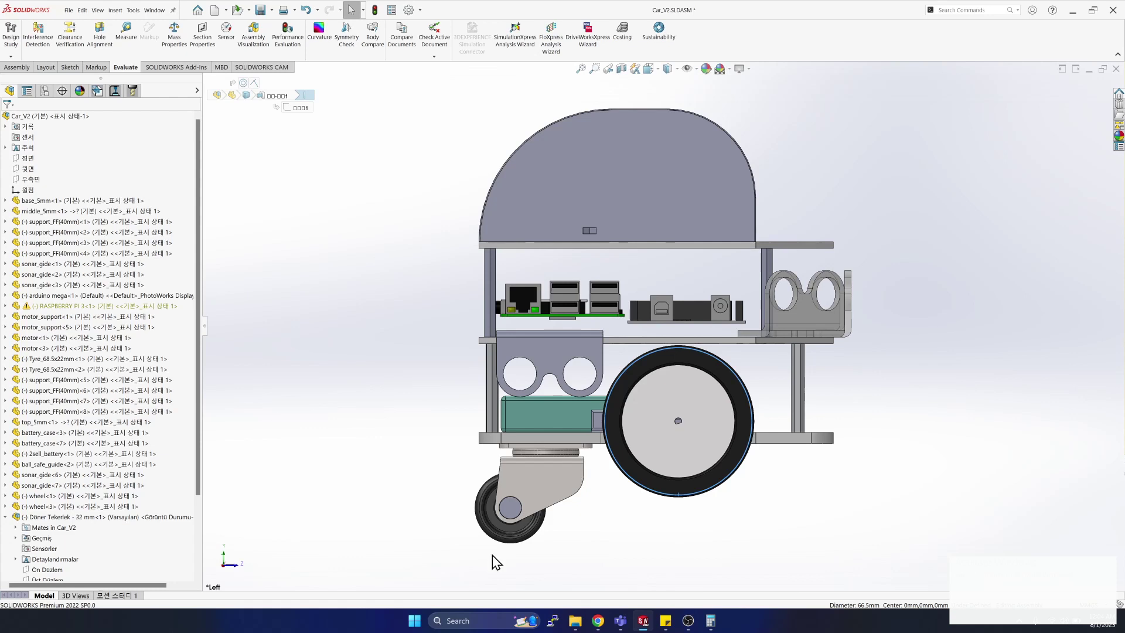
drag(442, 542, 842, 545)
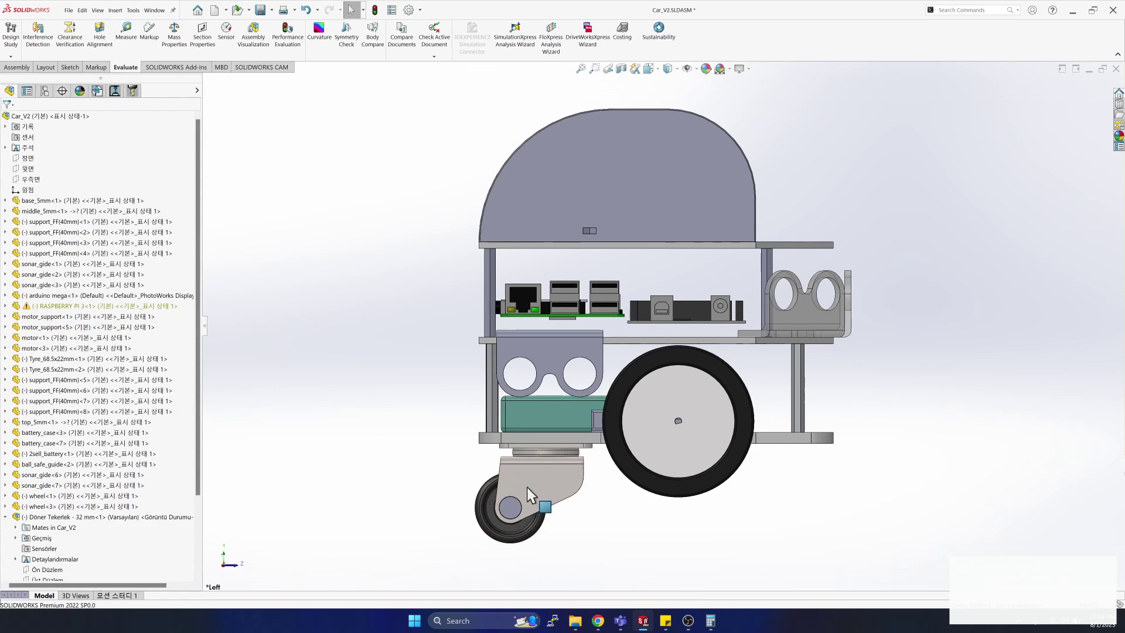
Hide the 2sell_battery component that sits on the base plate.
key(Right)
key(Right)
key(Right)
key(Right)
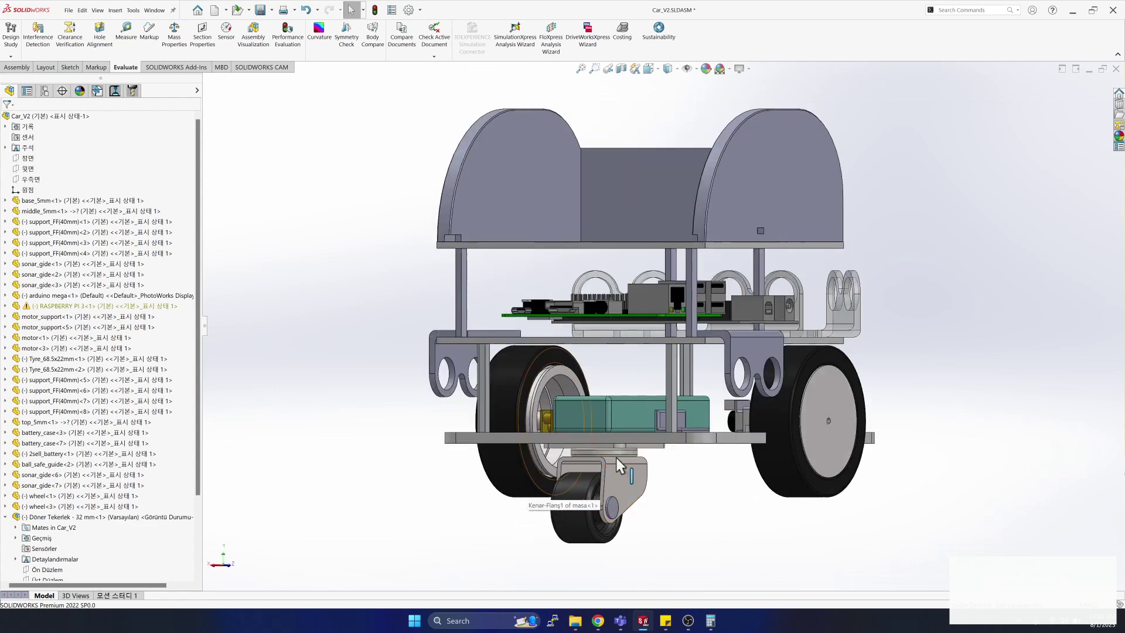
click(597, 413)
key(Down)
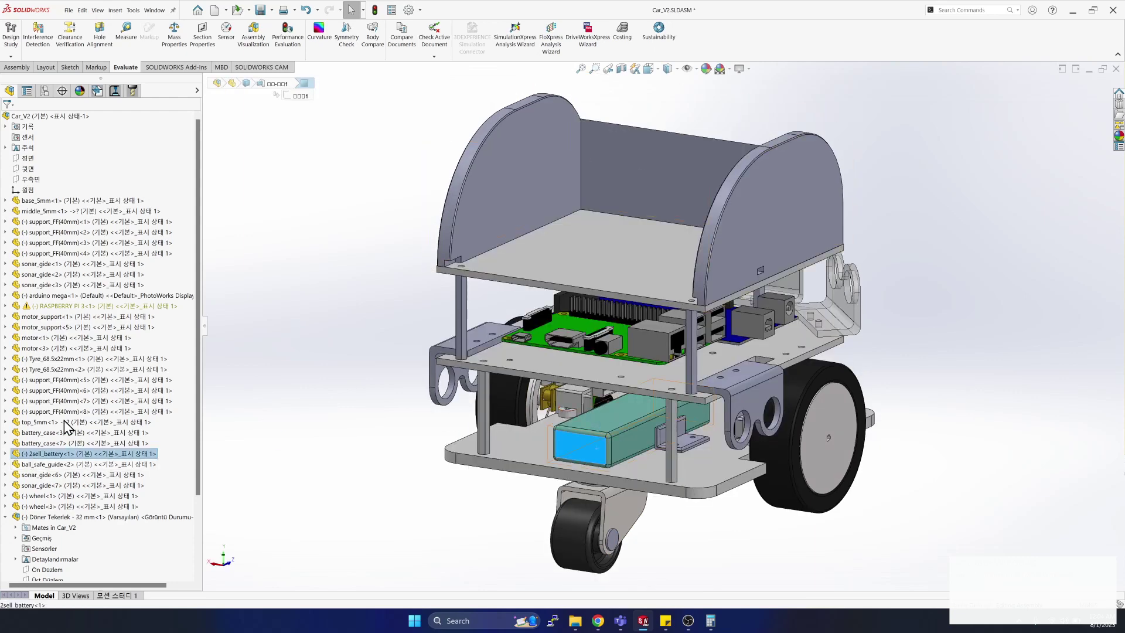
right_click(69, 453)
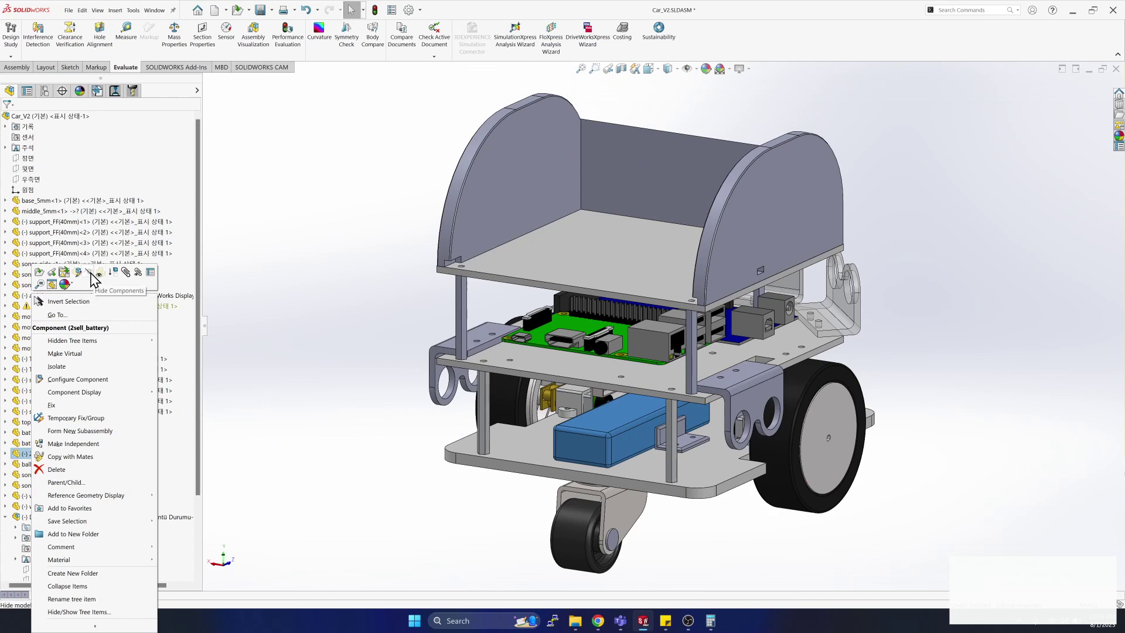
click(92, 273)
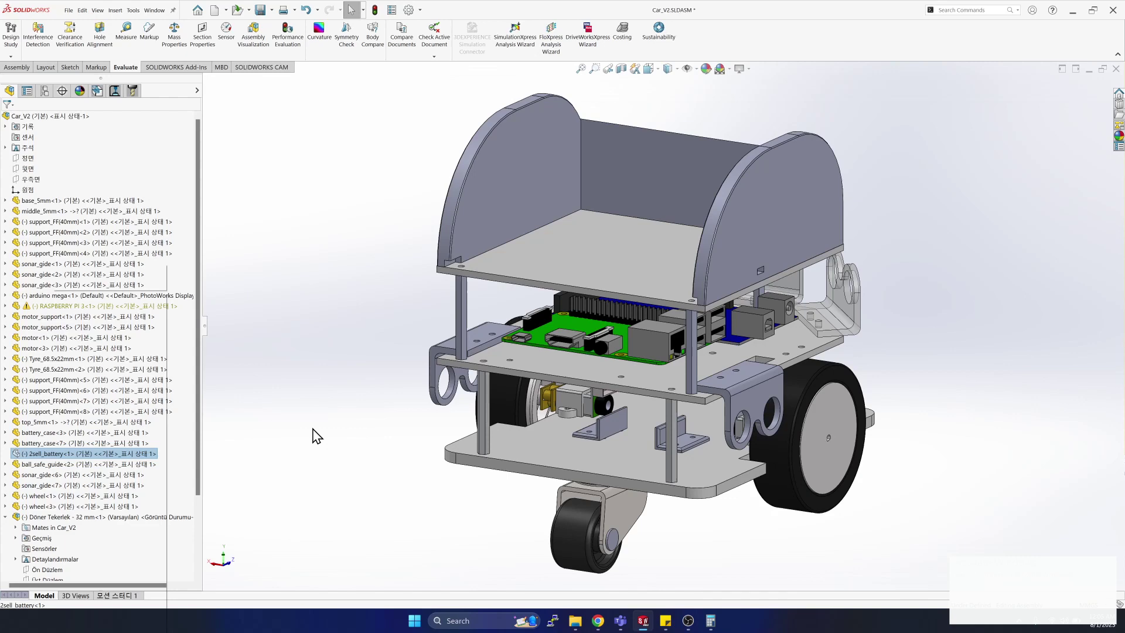
Delete the Coincident1 mate between base_5mm and the 32 mm Döner Tekerlek caster.
middle_drag(317, 437, 656, 545)
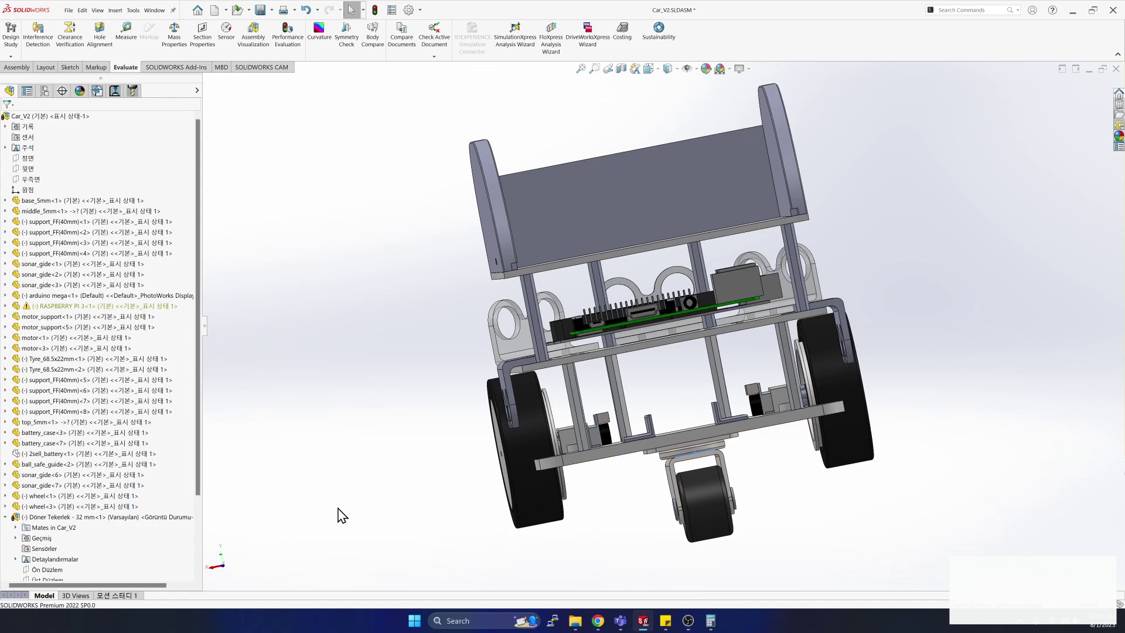
middle_drag(338, 508, 339, 509)
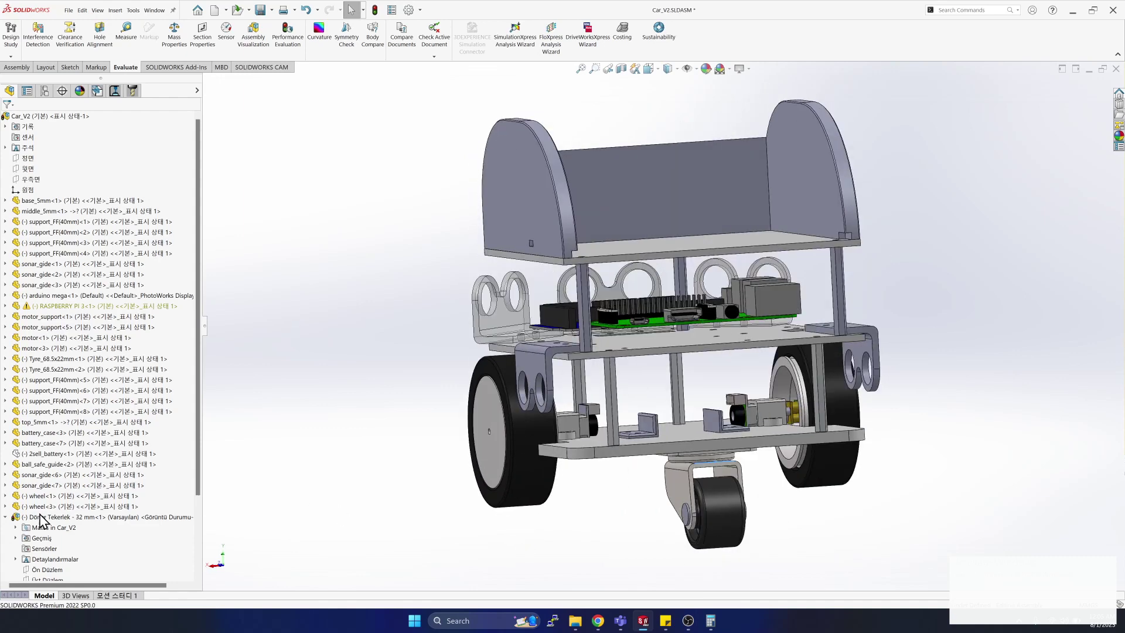
scroll(41, 520, down, 3)
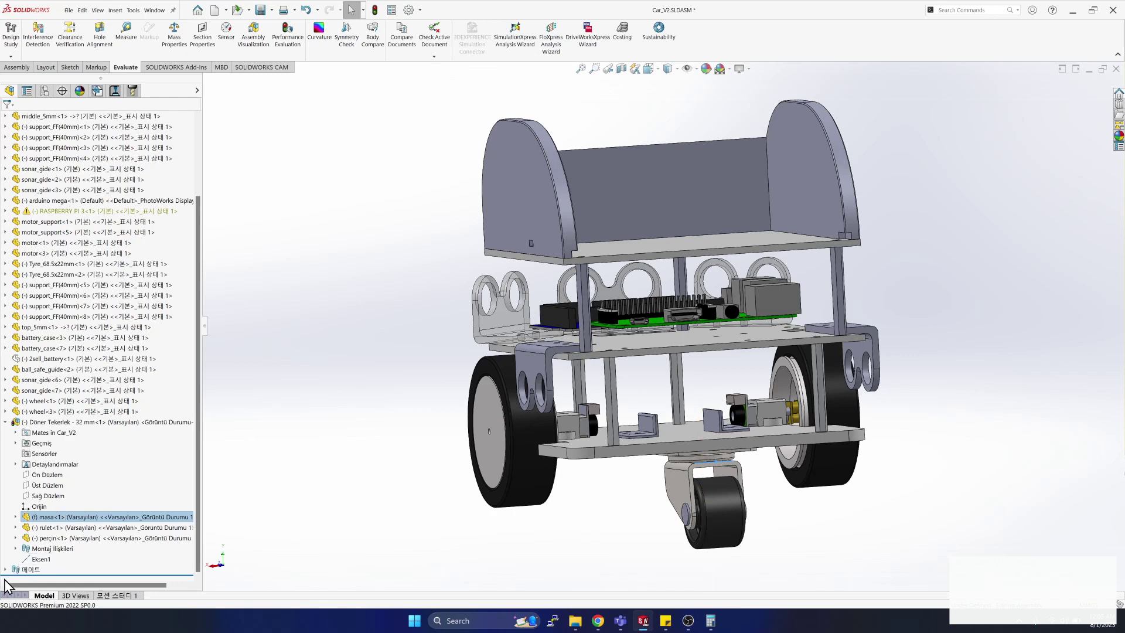
scroll(344, 448, down, 3)
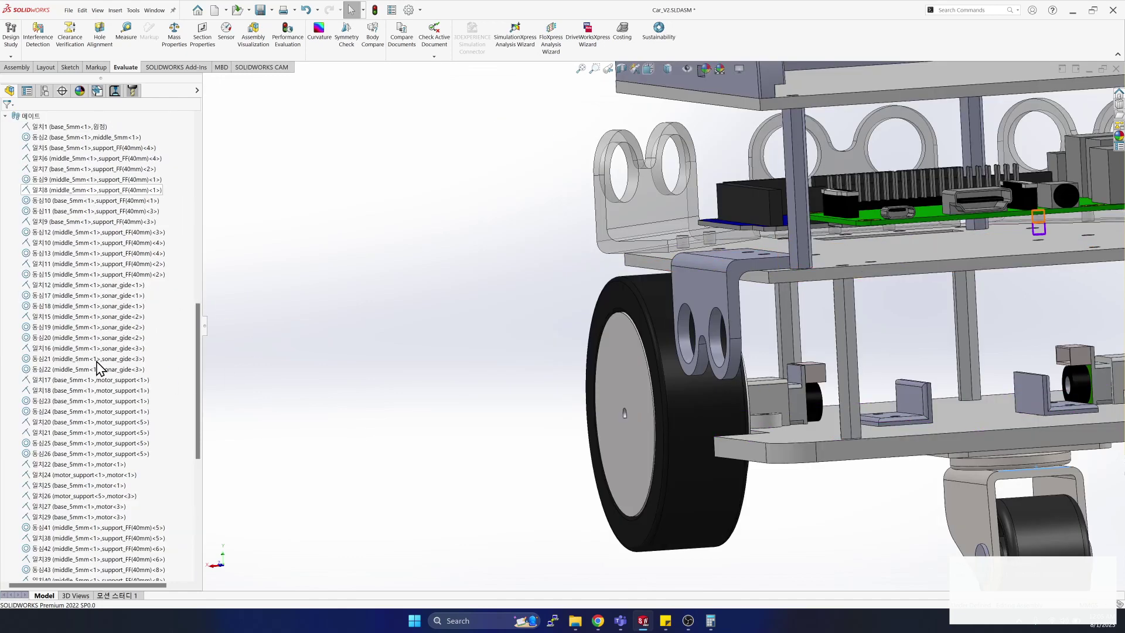
scroll(97, 367, down, 10)
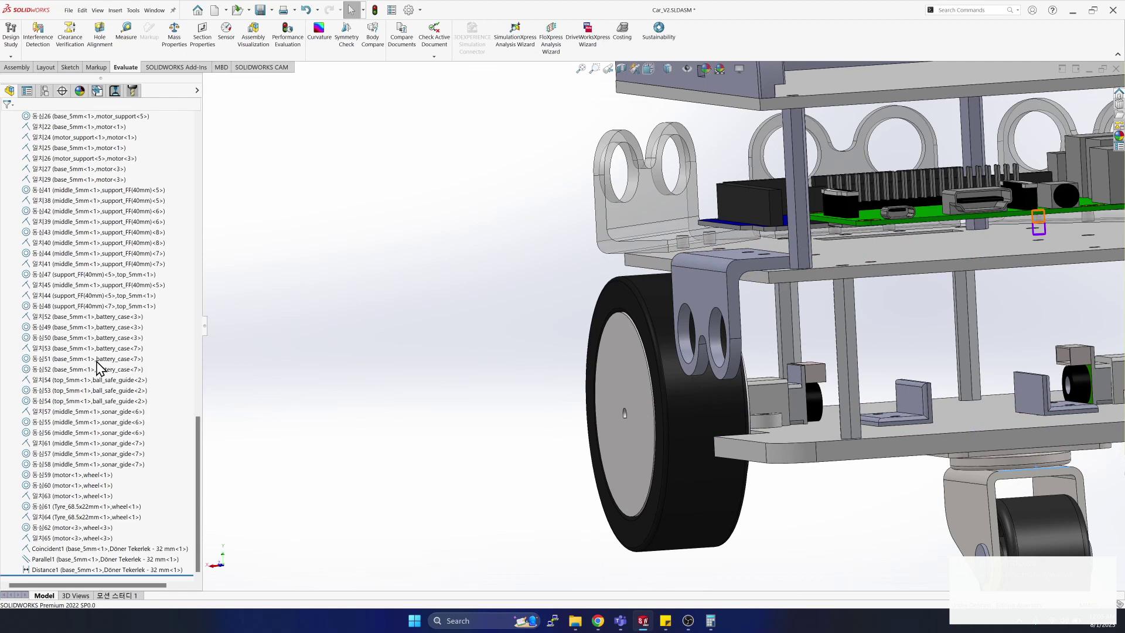
click(57, 550)
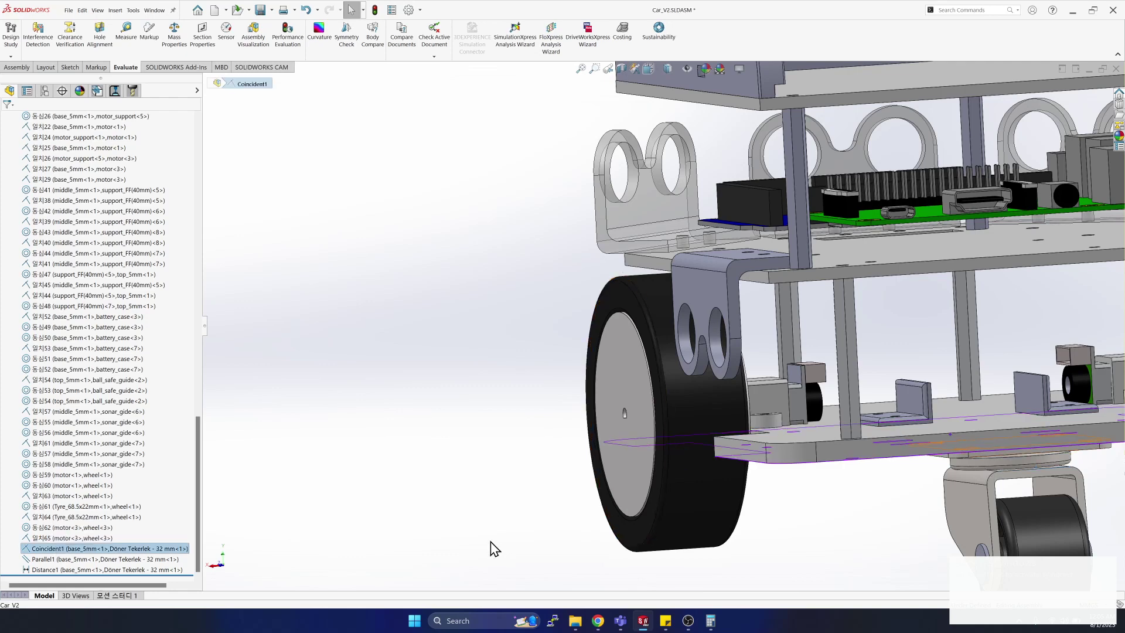
right_click(39, 549)
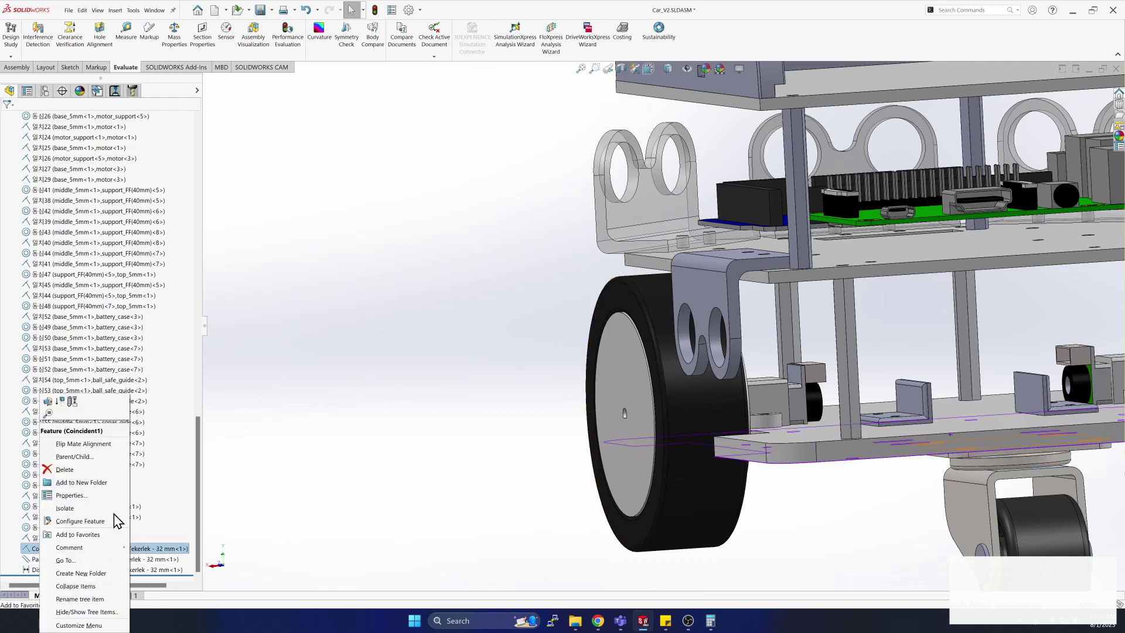
click(64, 470)
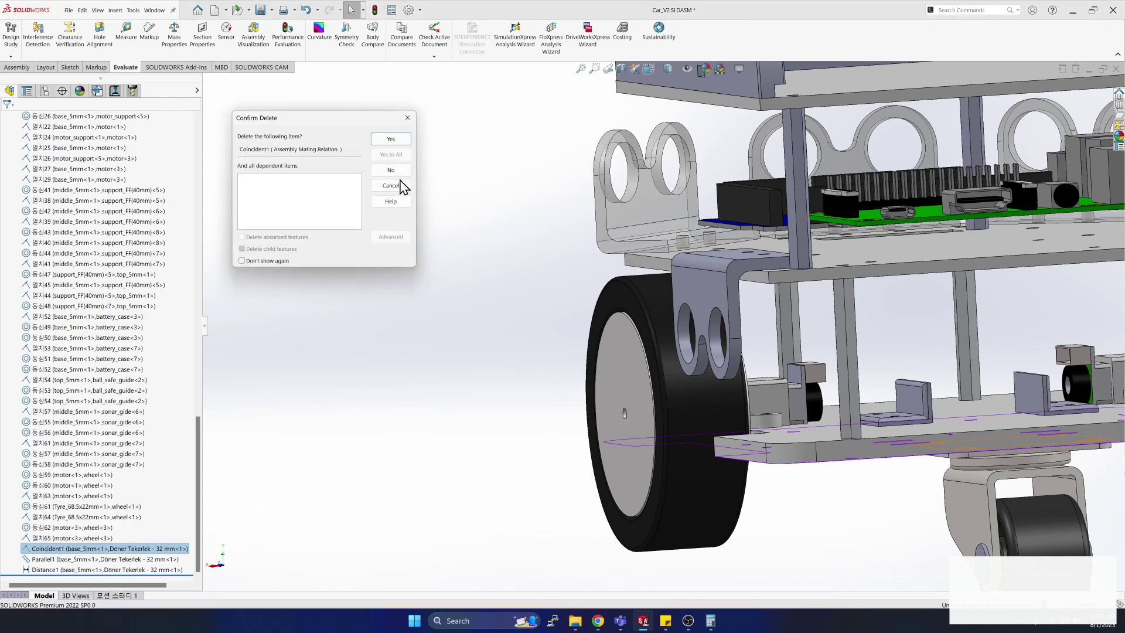
click(391, 139)
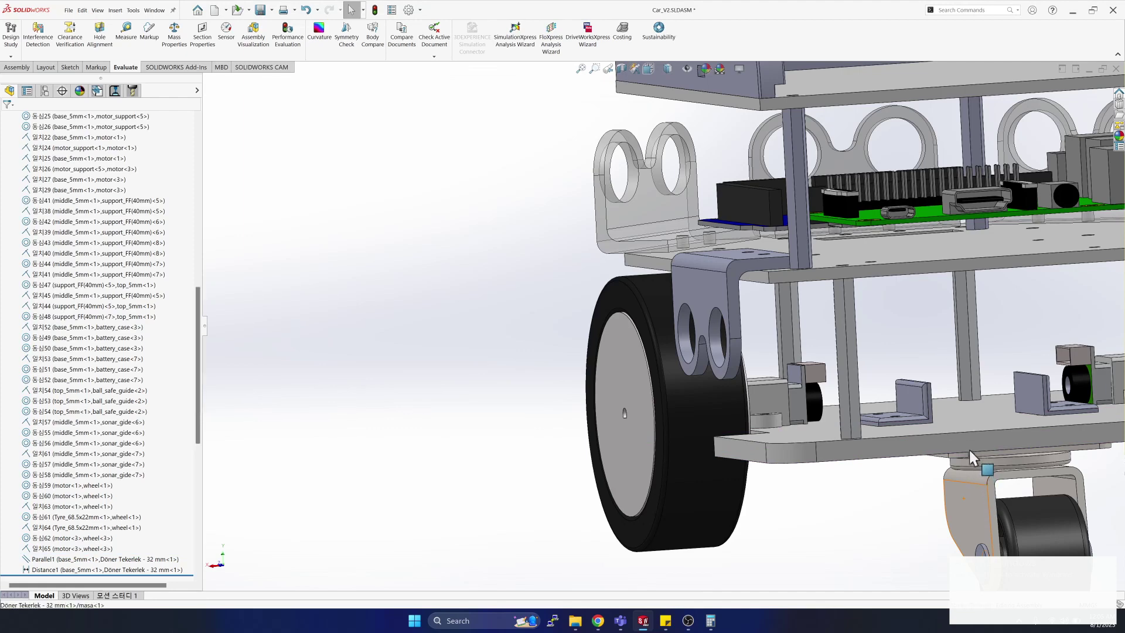
Delete the Parallel1 mate between base_5mm and the 32 mm caster assembly.
click(962, 412)
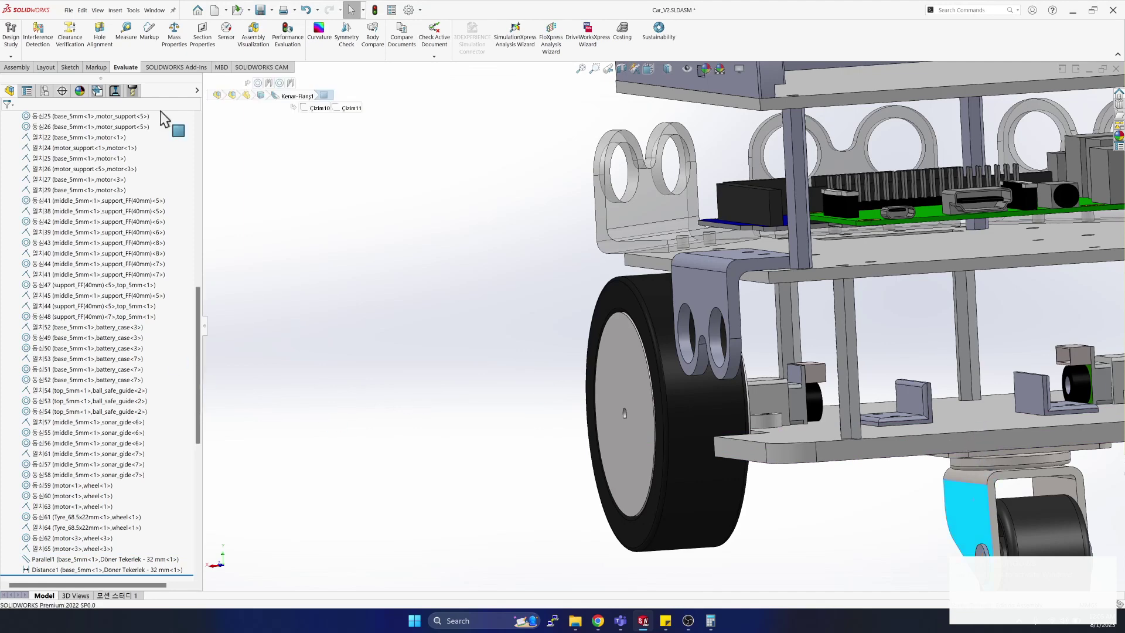
click(17, 67)
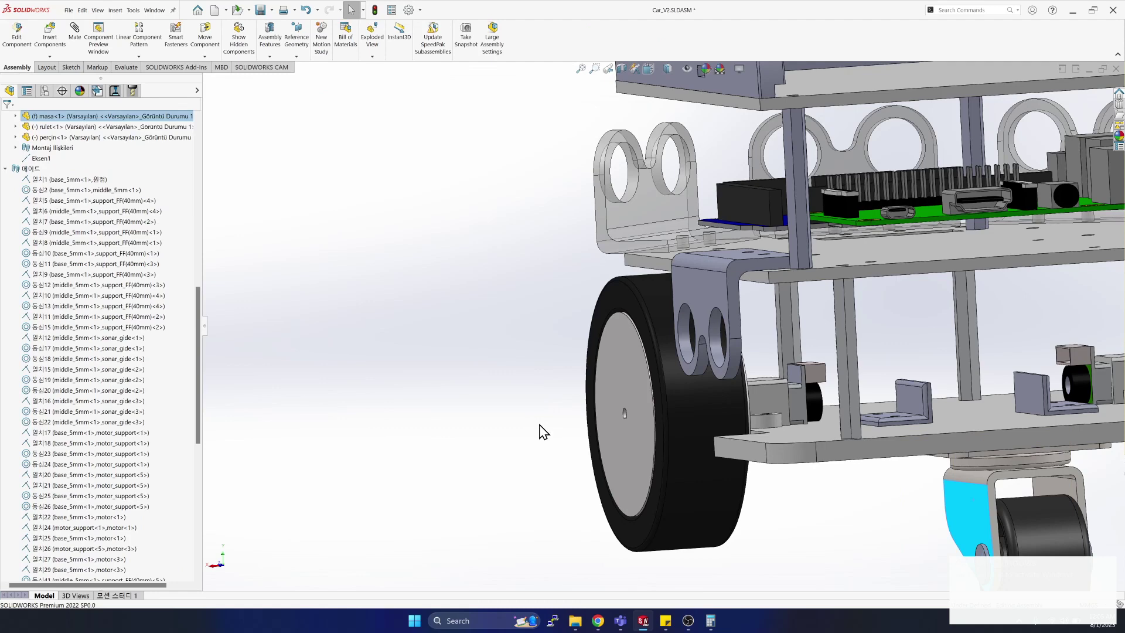
key(Down)
key(Down)
key(Down)
key(Down)
key(Down)
key(Down)
key(Down)
key(Down)
key(Down)
key(Down)
key(Down)
key(Down)
key(Down)
key(Down)
key(Down)
key(Down)
key(Down)
key(Down)
key(Down)
key(Down)
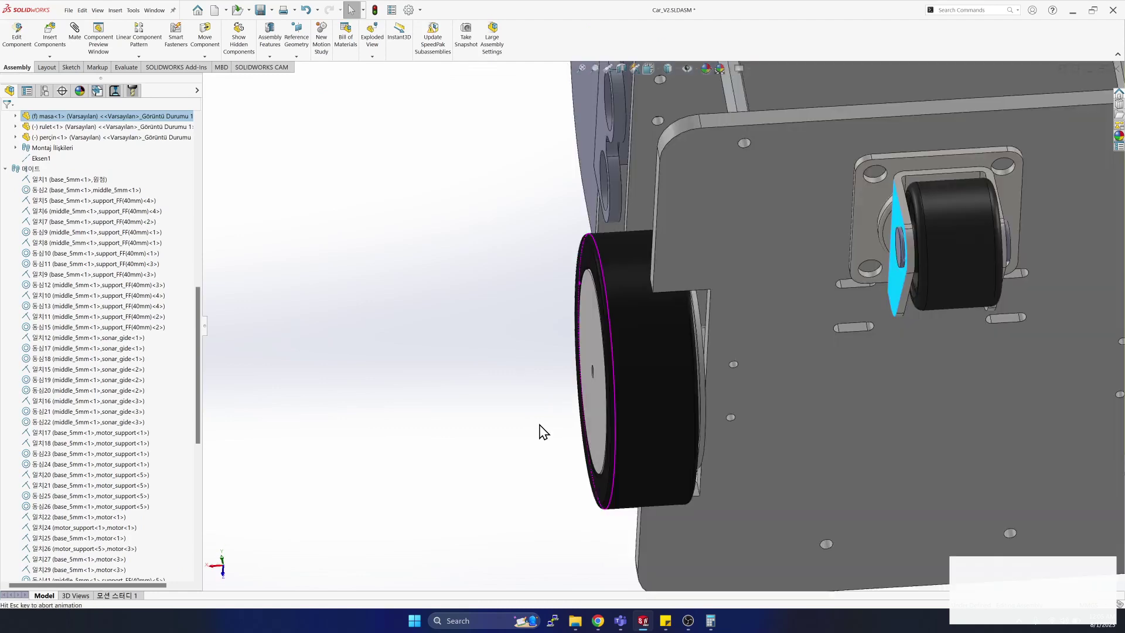
key(Down)
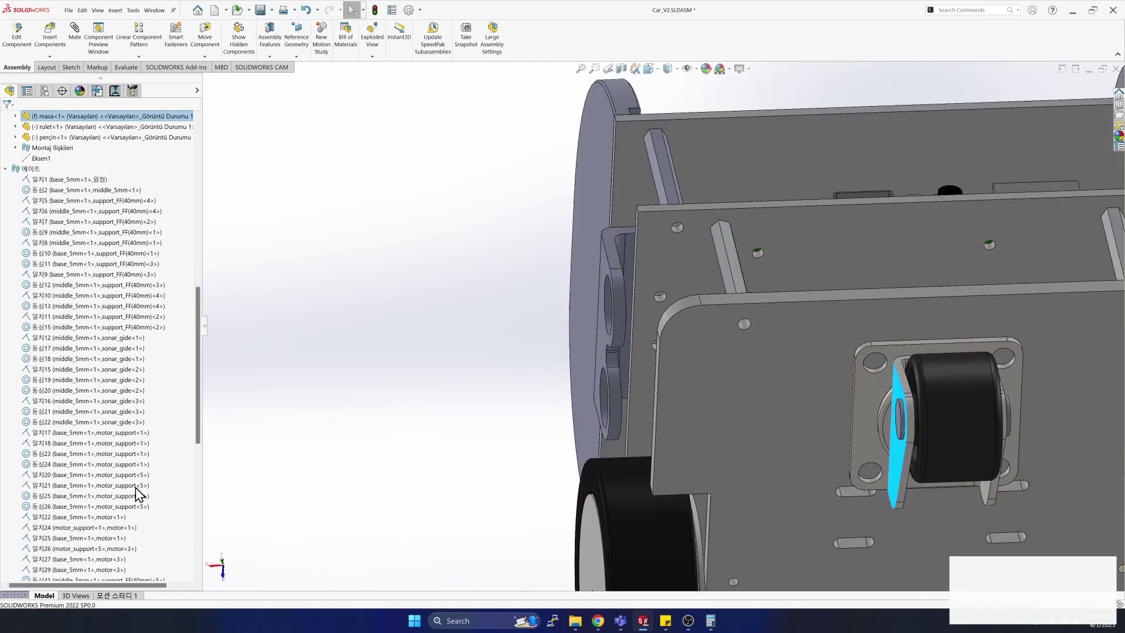
scroll(42, 561, down, 12)
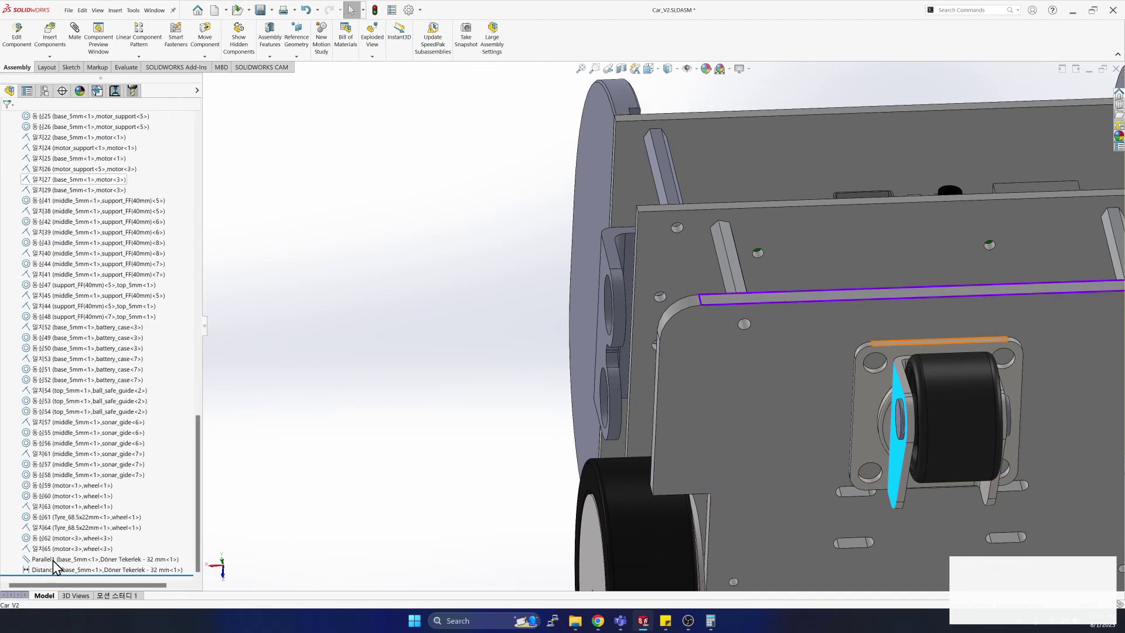
right_click(59, 560)
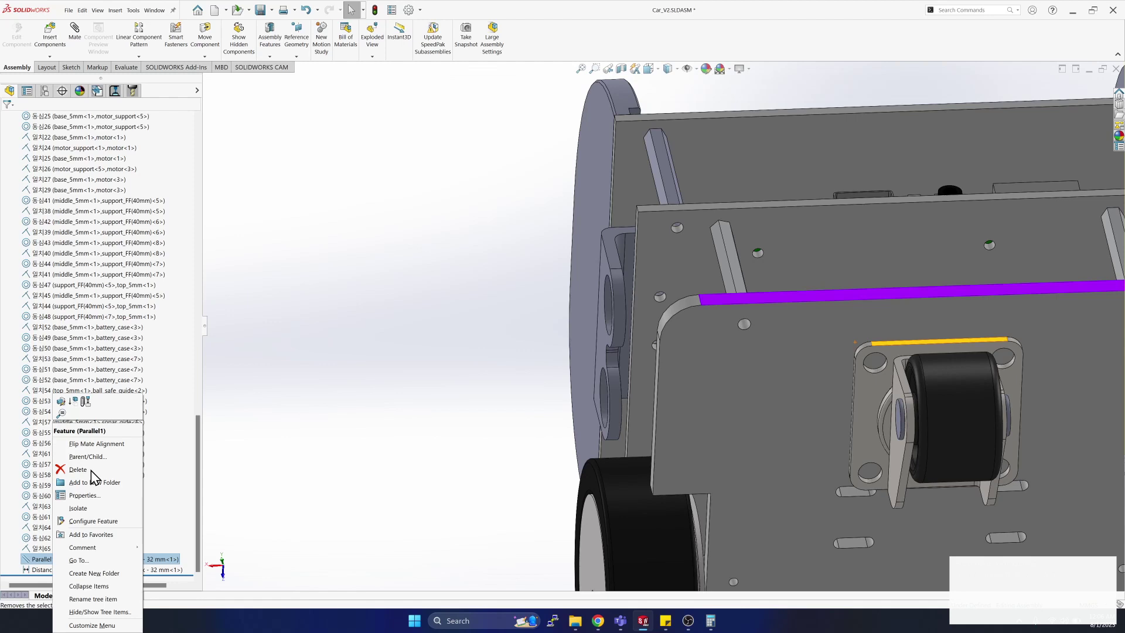
click(78, 470)
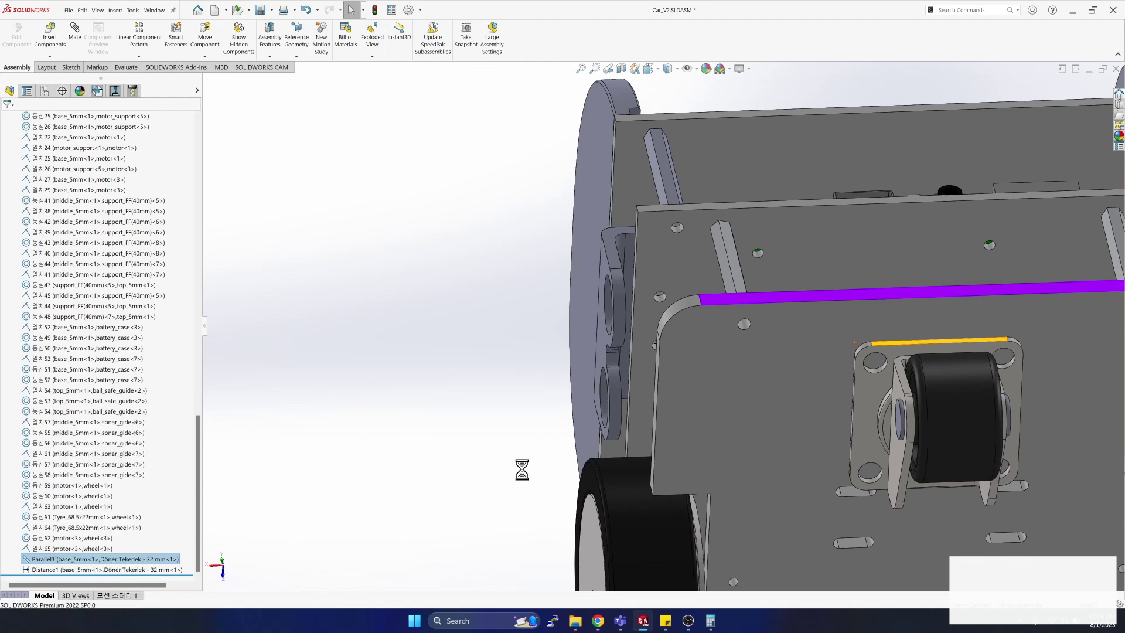
click(392, 143)
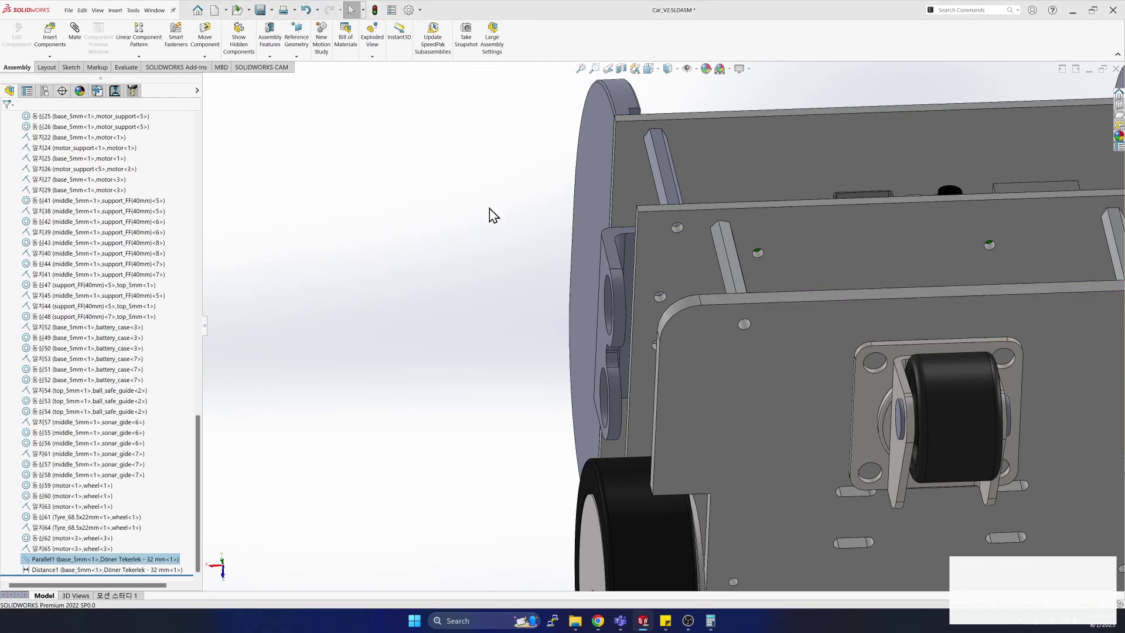
Move the caster wheel freely away from its place under the base plate and check its position from the front and back.
click(958, 391)
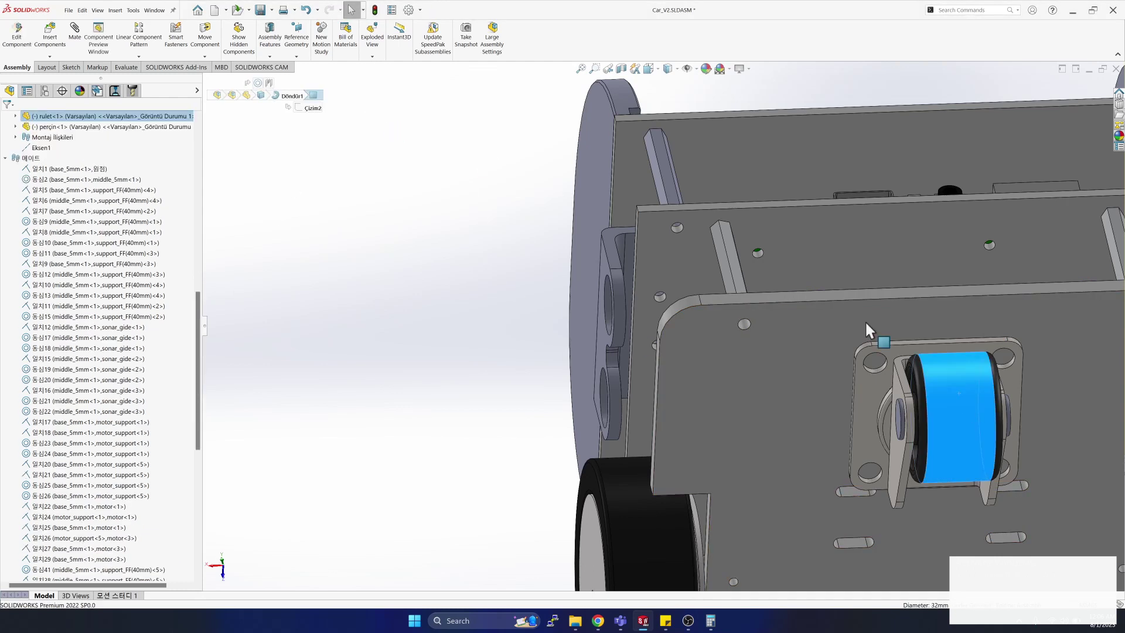
drag(954, 392, 936, 312)
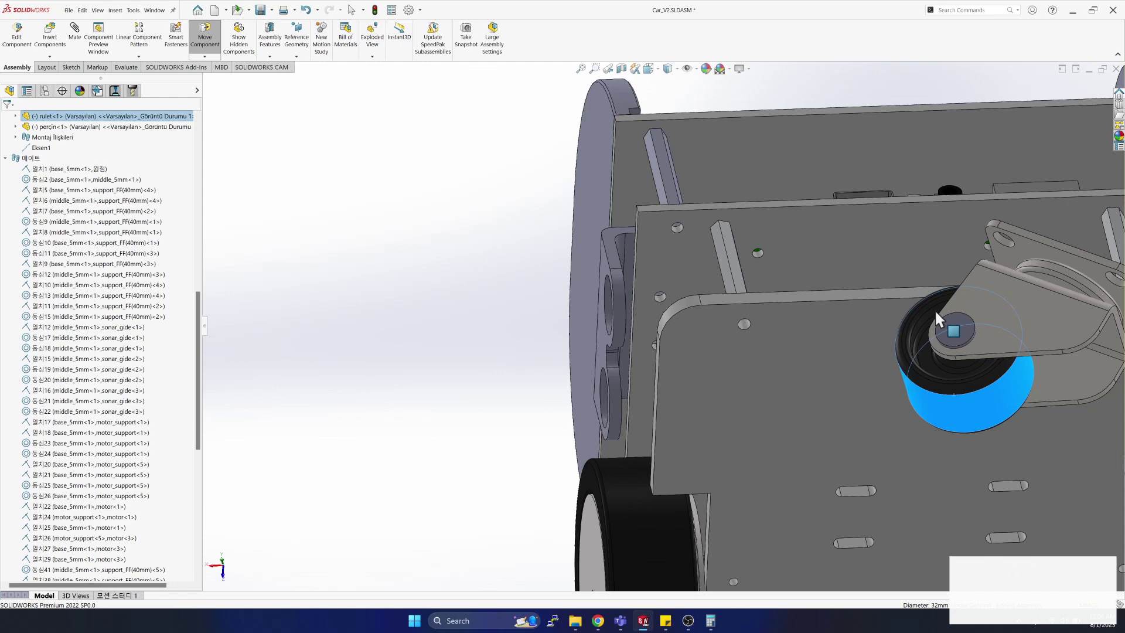
key(ctrl+1)
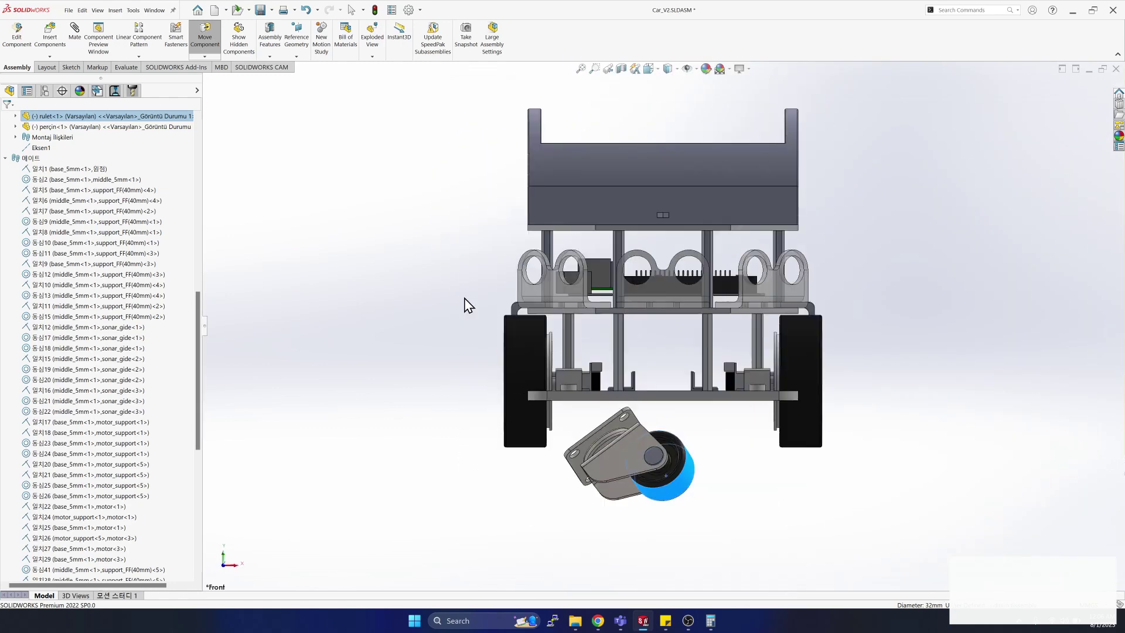
key(Escape)
key(ctrl+2)
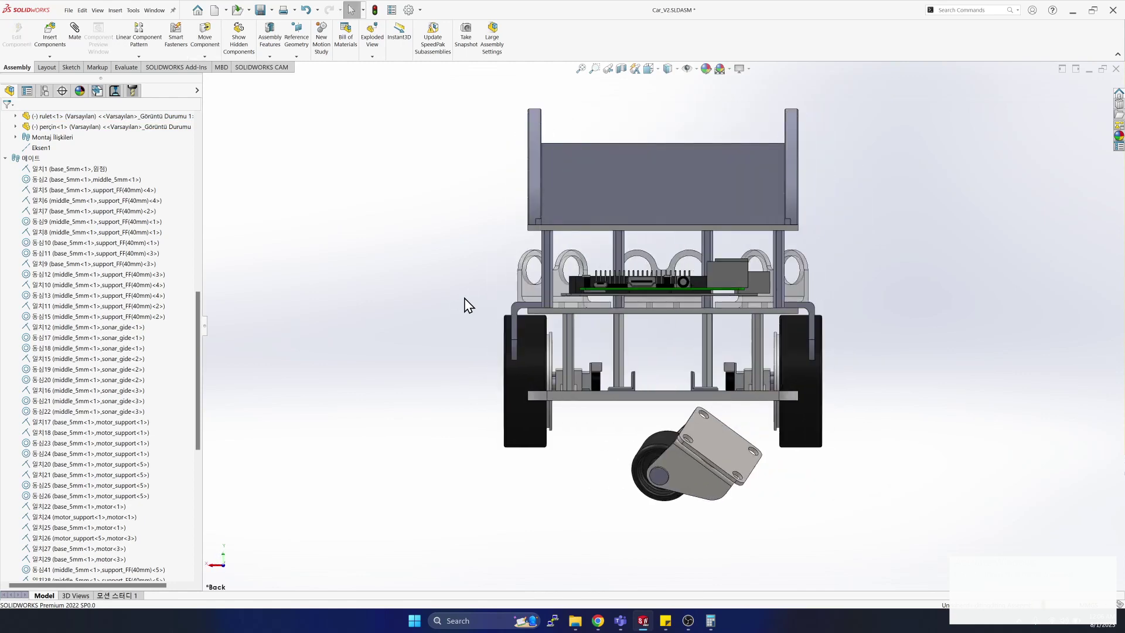
middle_drag(397, 381, 399, 382)
scroll(399, 382, down, 3)
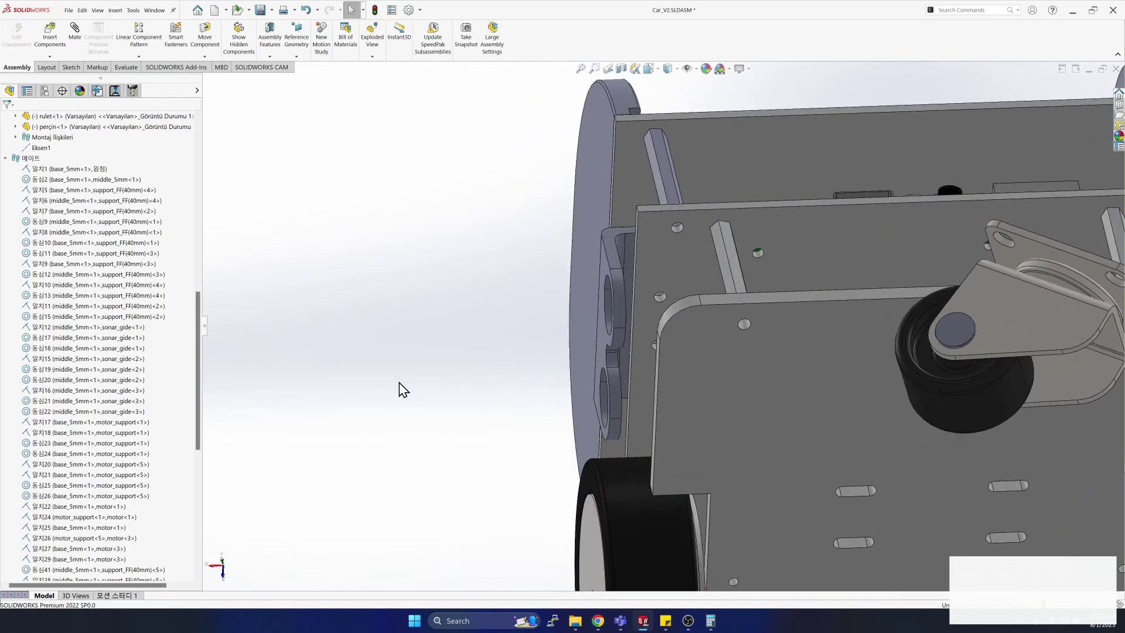
Undo the caster's free move and view the robot squarely from the back.
key(ctrl+z)
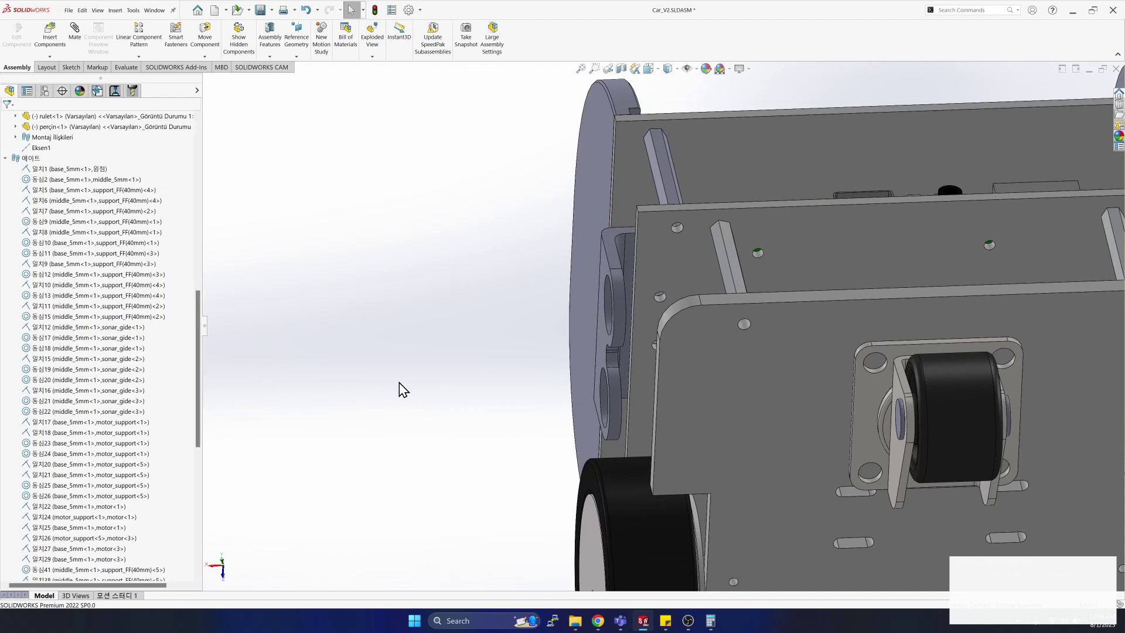
key(ctrl+shift+z)
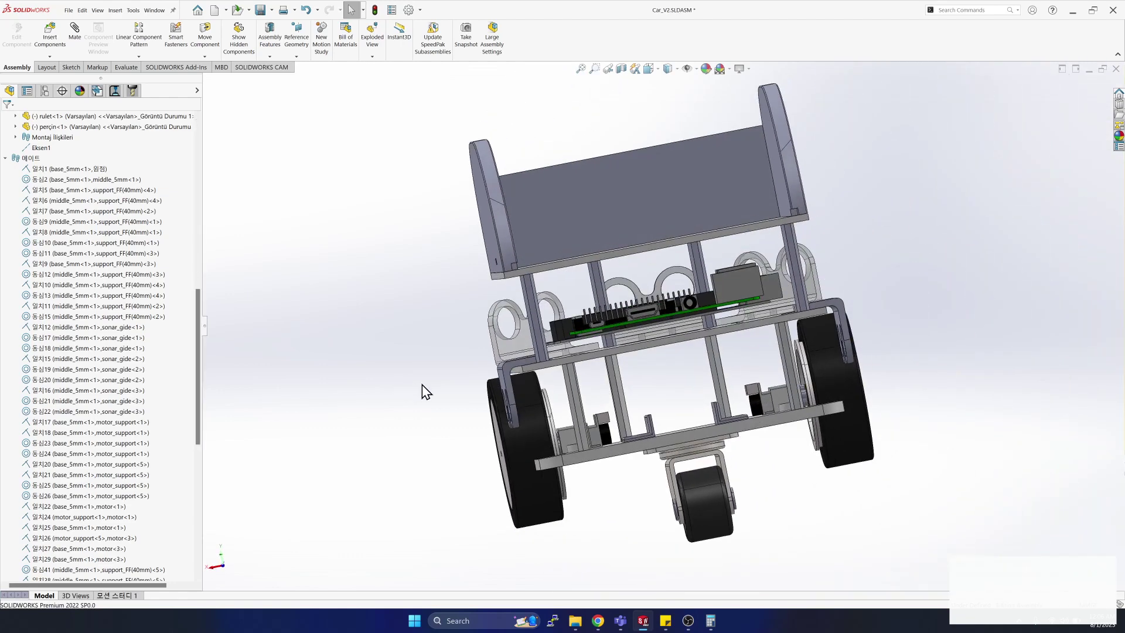
key(ctrl+2)
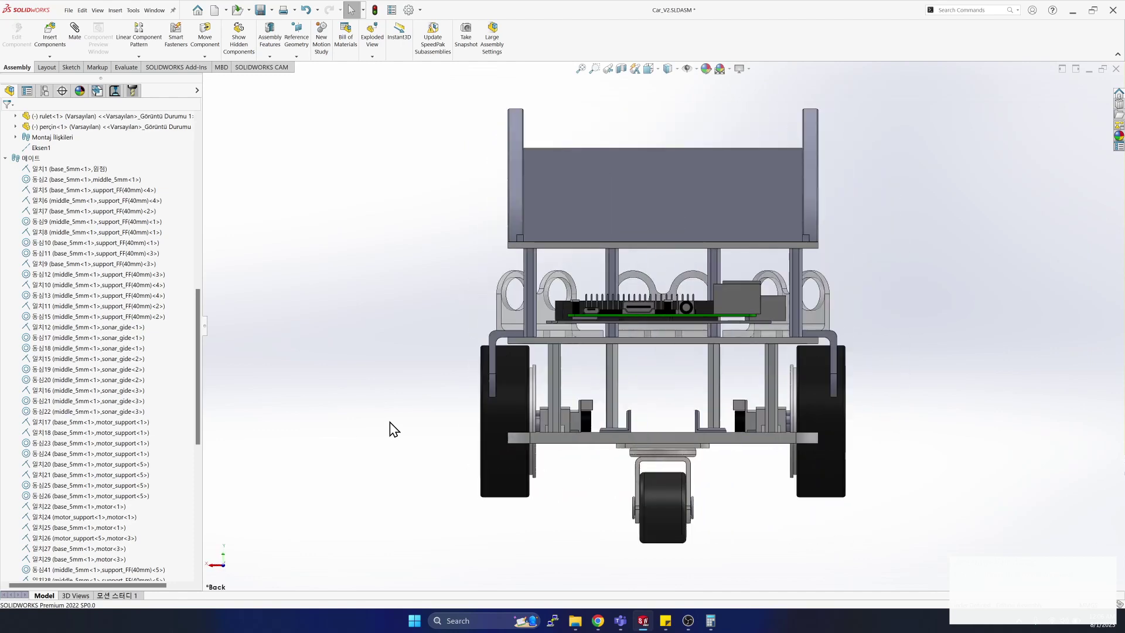
drag(666, 505, 209, 58)
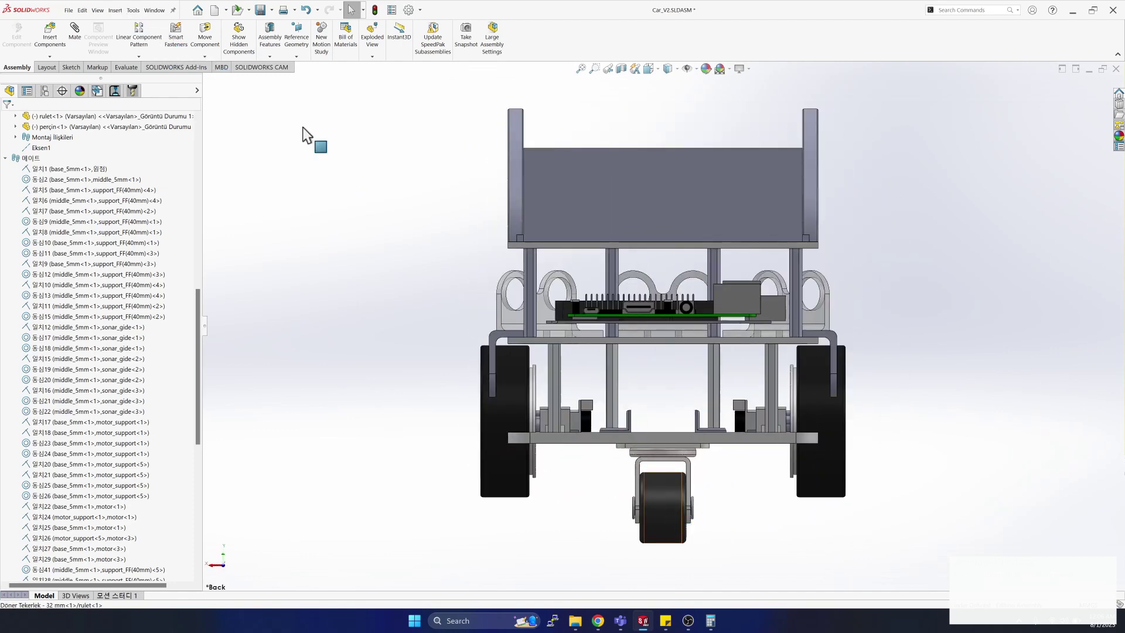
click(317, 182)
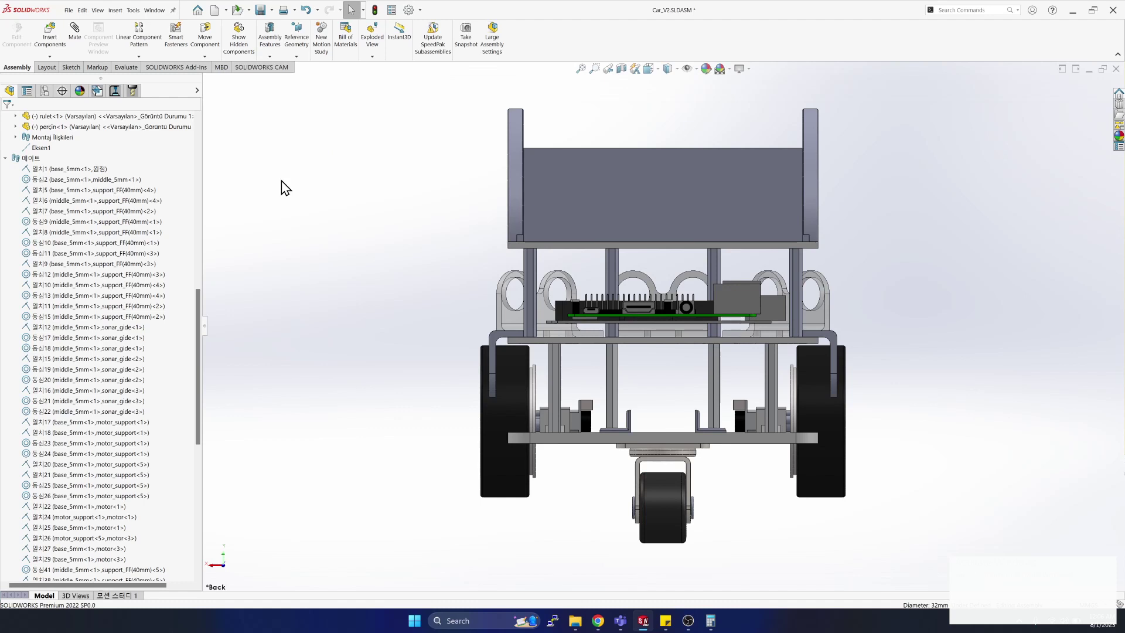
click(205, 32)
click(205, 56)
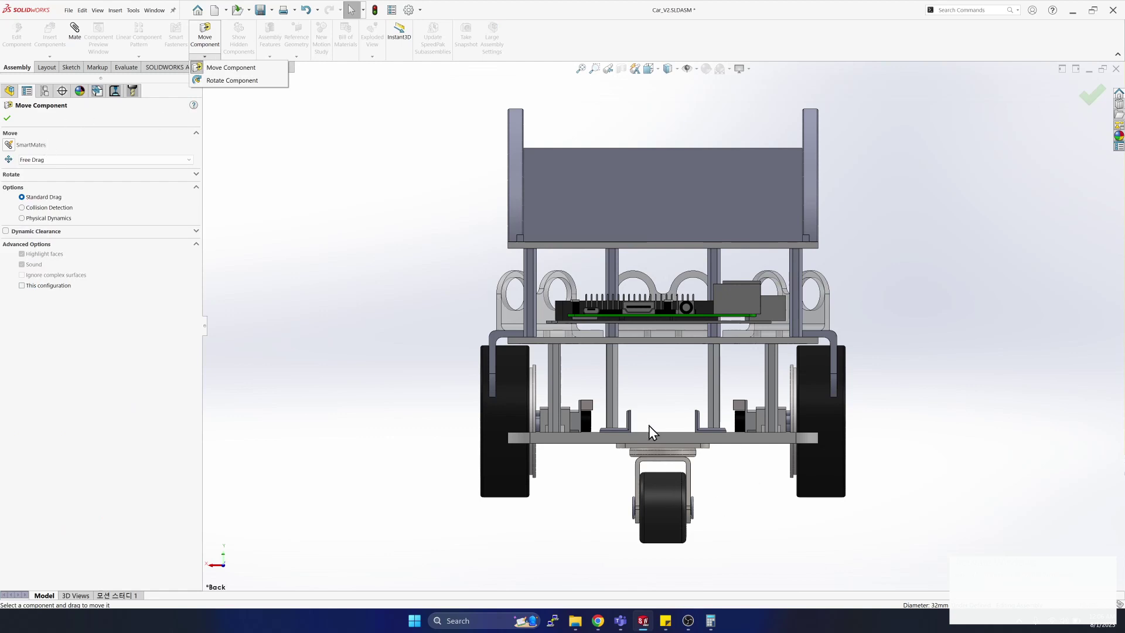
click(224, 69)
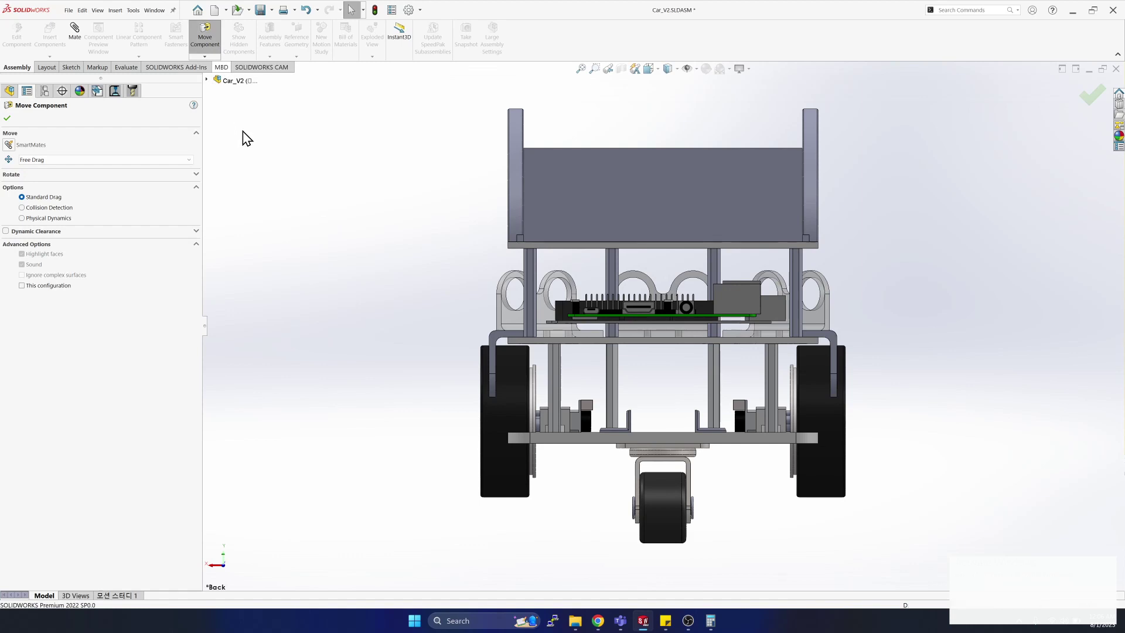
key(Escape)
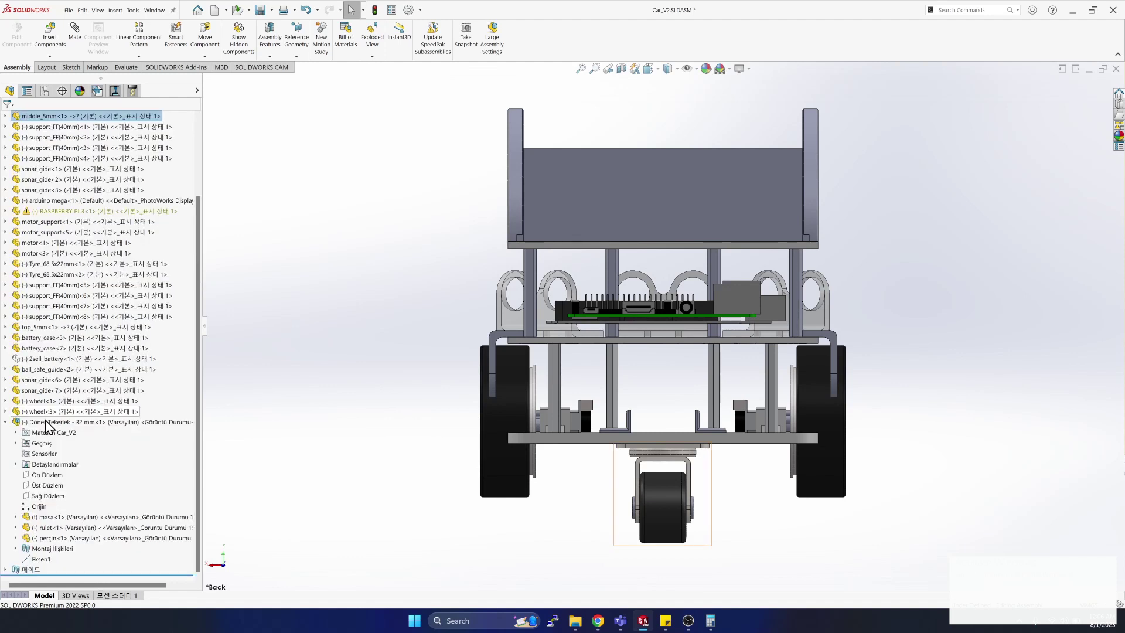
Try to move the whole 32 mm Döner Tekerlek caster assembly with Move Component set to Free Drag.
click(46, 424)
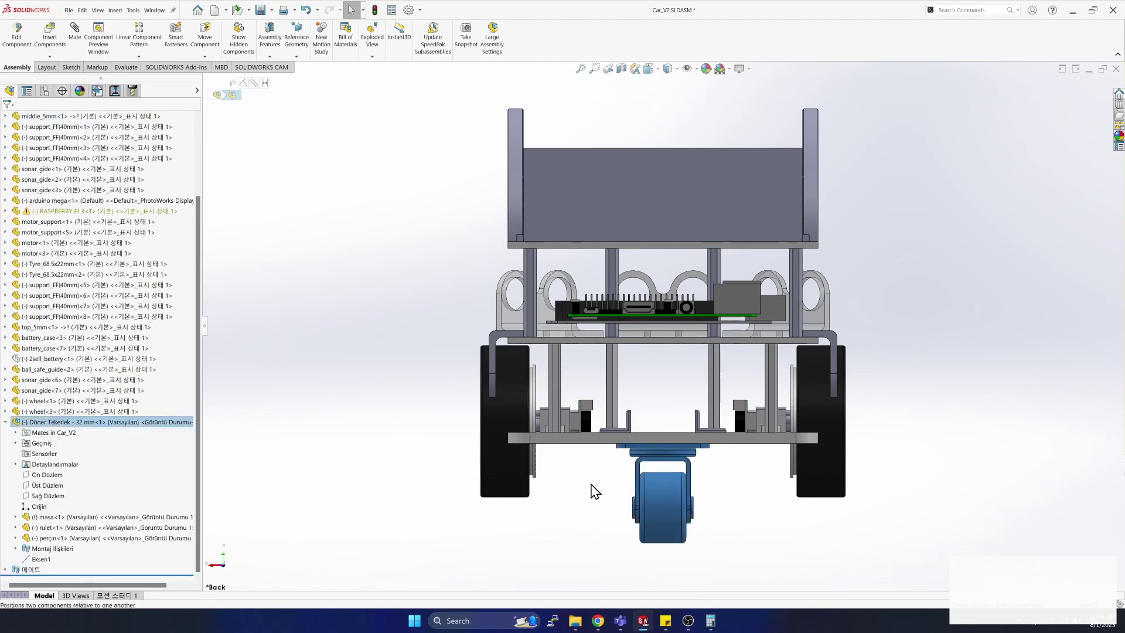
click(660, 473)
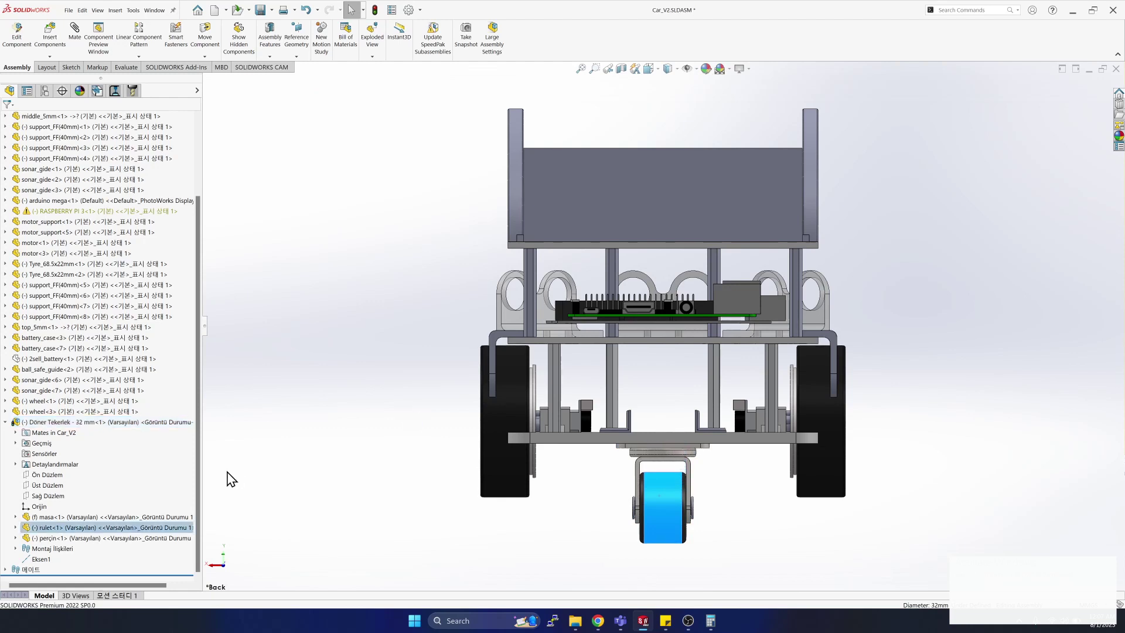
click(32, 422)
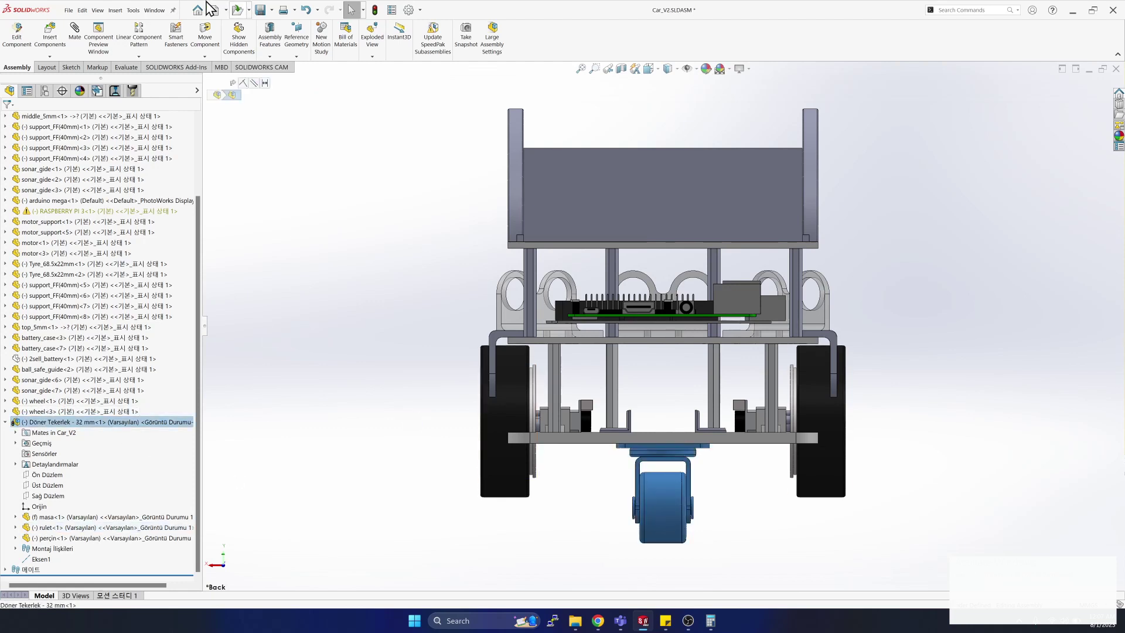
click(205, 51)
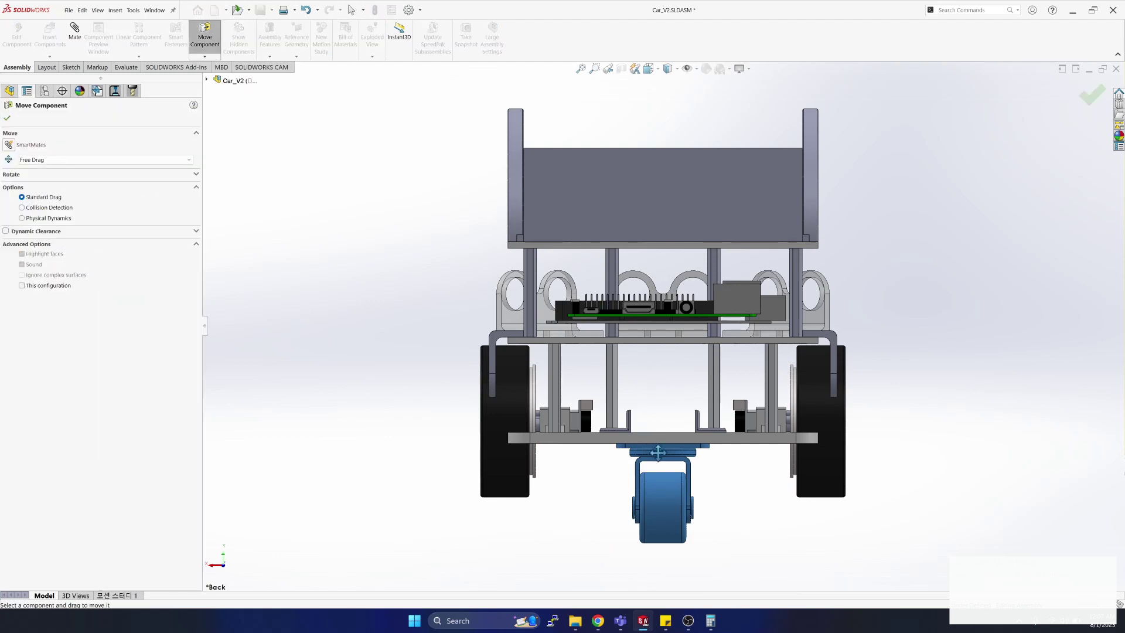
click(659, 423)
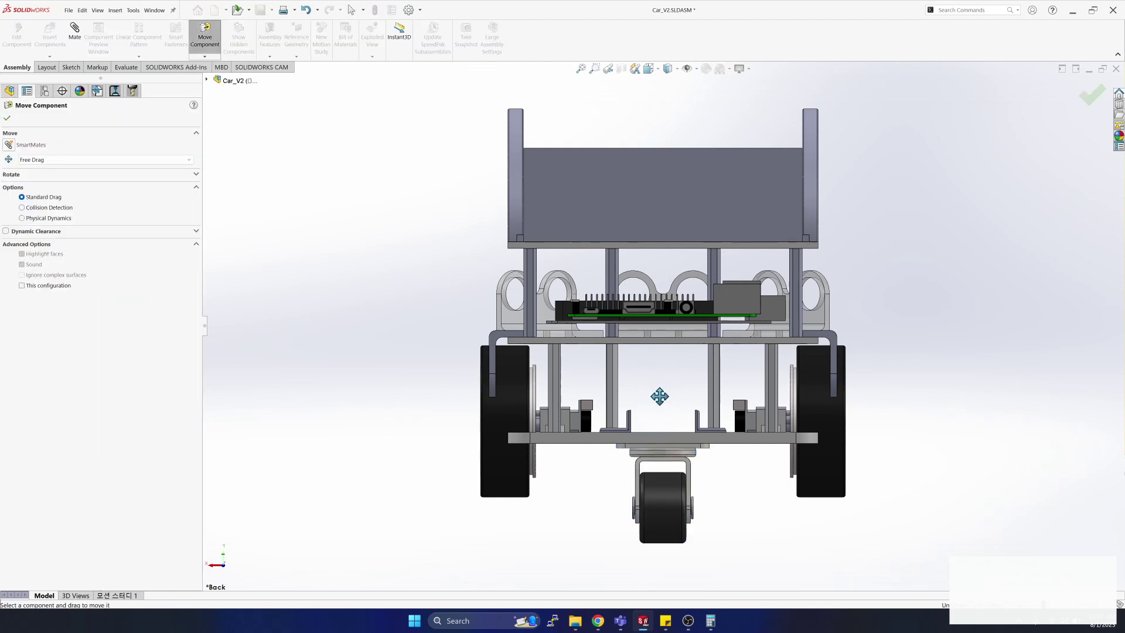
drag(655, 472, 615, 454)
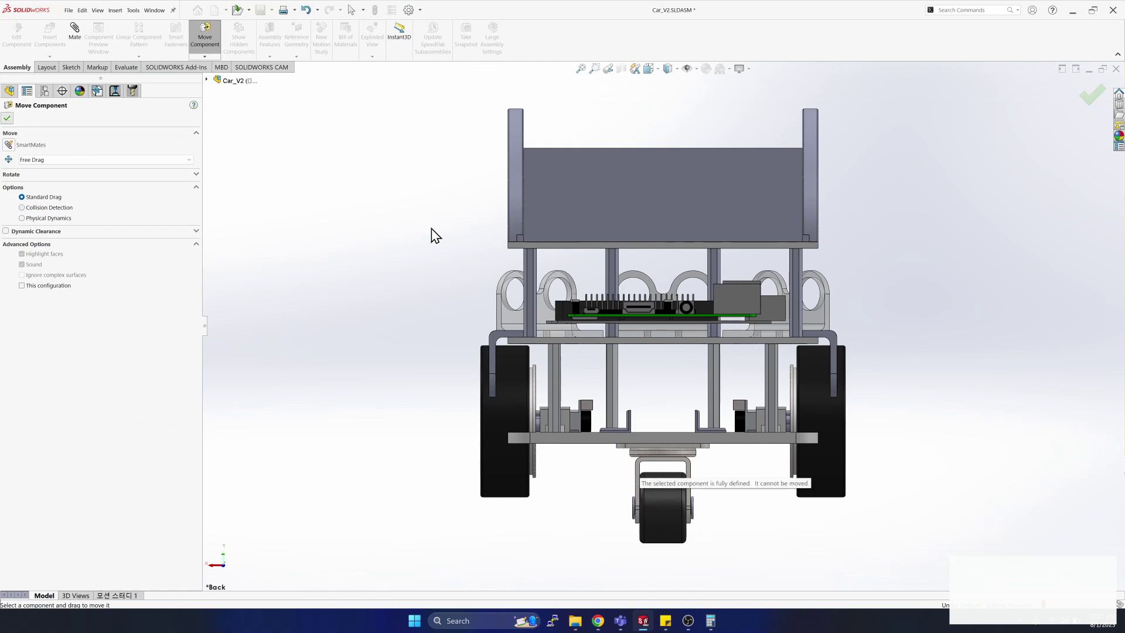
click(7, 119)
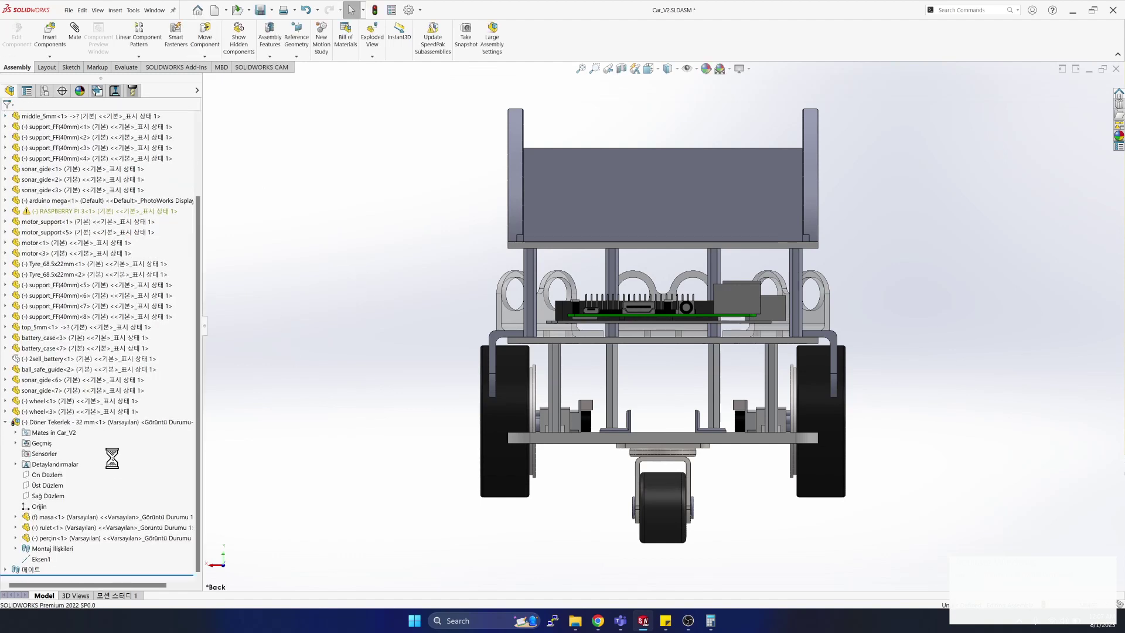
Delete the Coincident1 and Parallel1 mates between base_5mm and the 32 mm Döner Tekerlek caster.
double_click(18, 570)
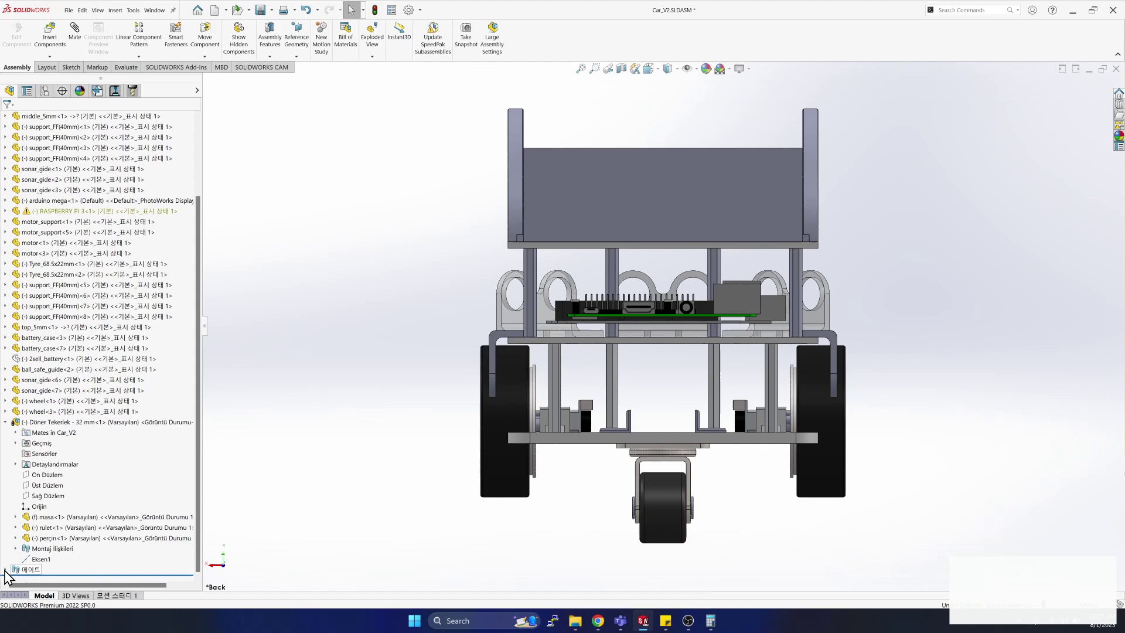
scroll(133, 519, down, 10)
click(63, 549)
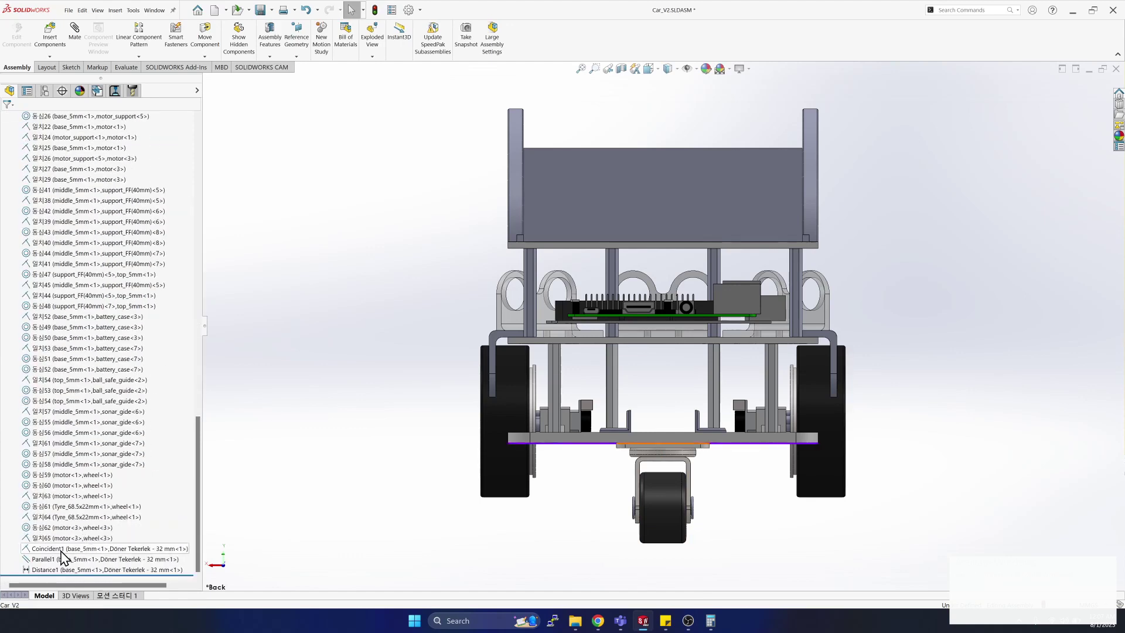
ctrl+click(59, 559)
right_click(59, 560)
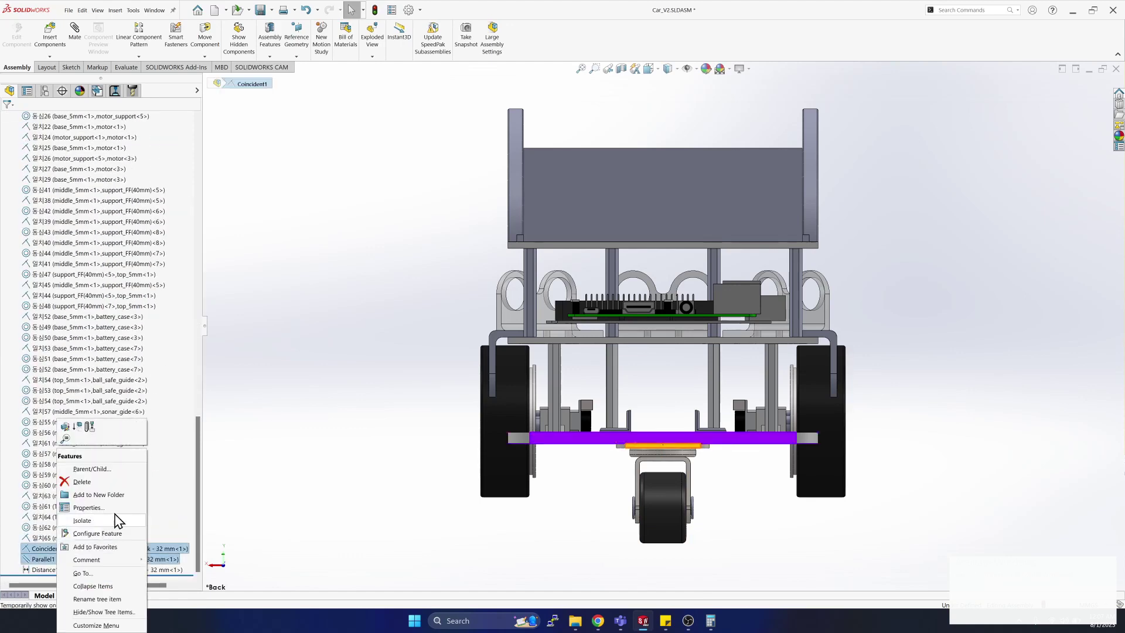
click(94, 484)
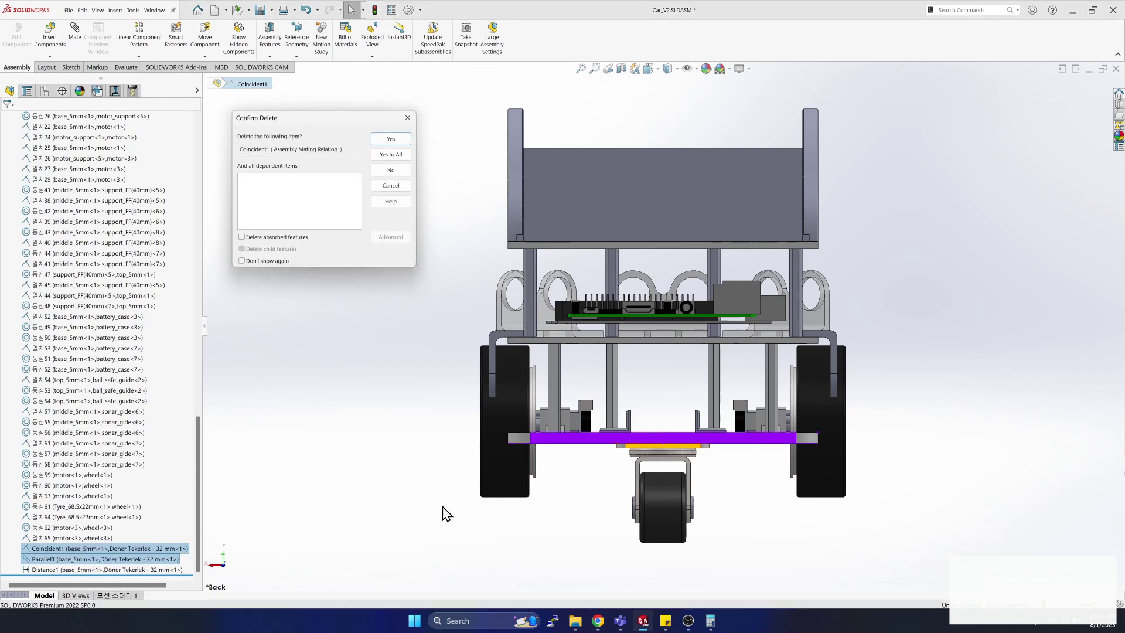
click(393, 141)
click(404, 140)
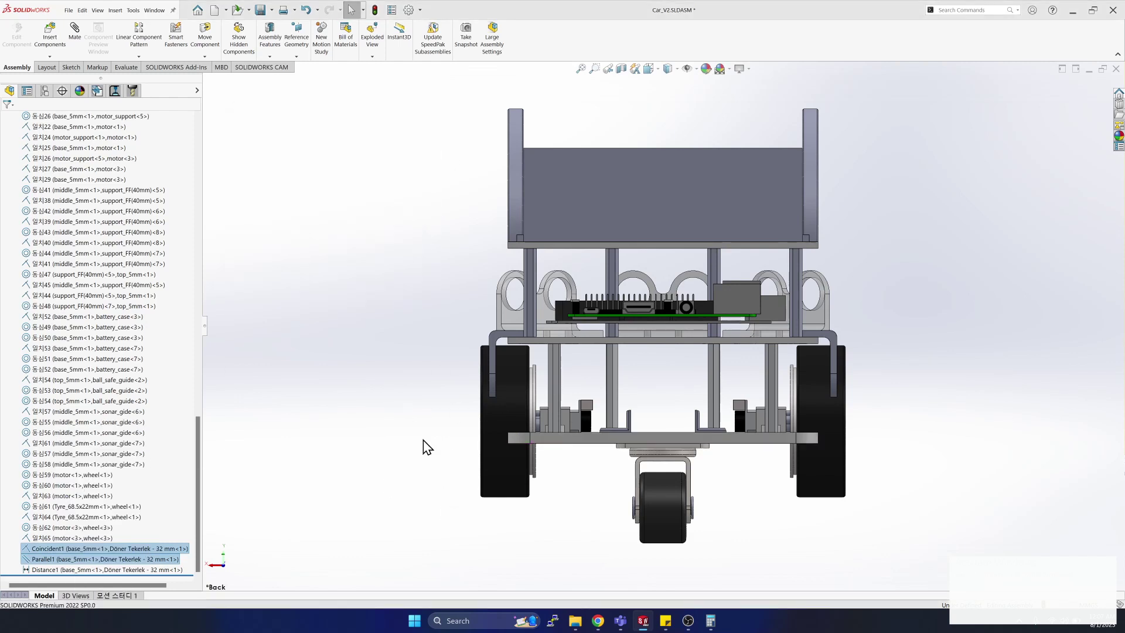
Add a coincident mate between the base plate's end face and the parallel side face of the caster's mounting plate.
key(Left)
key(Left)
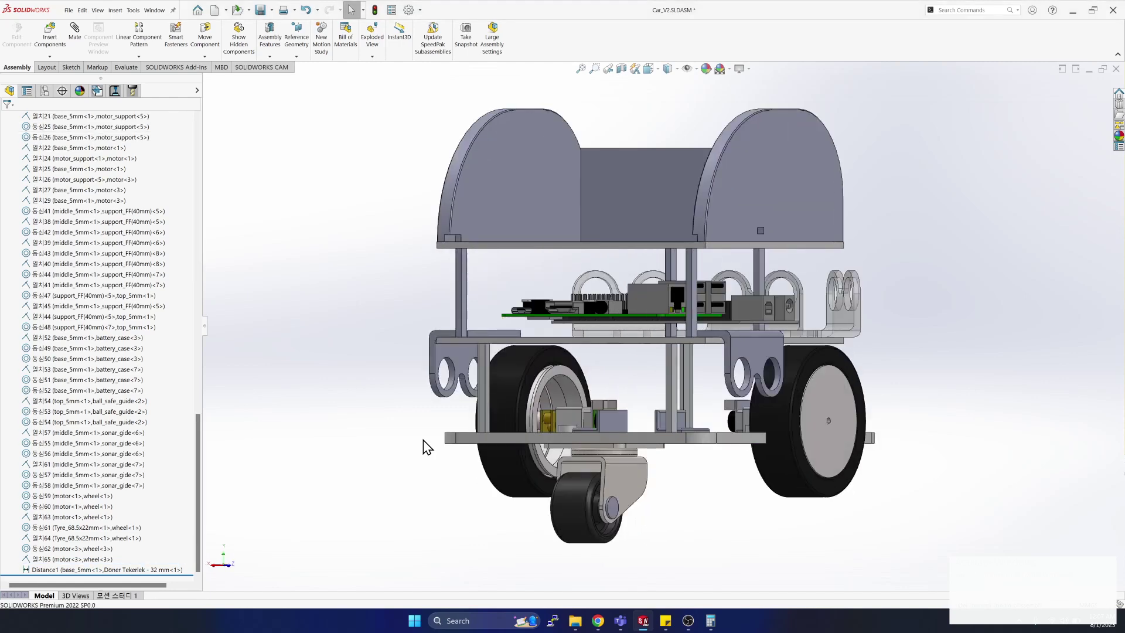
key(ctrl+7)
key(Up)
key(Up)
key(Up)
key(Up)
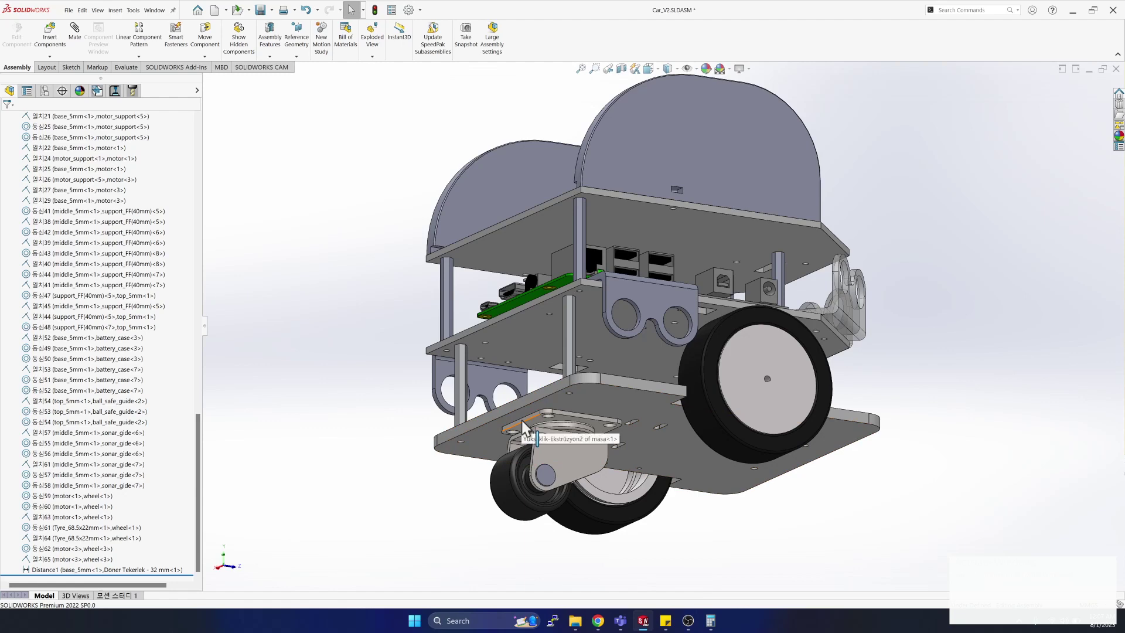
click(518, 402)
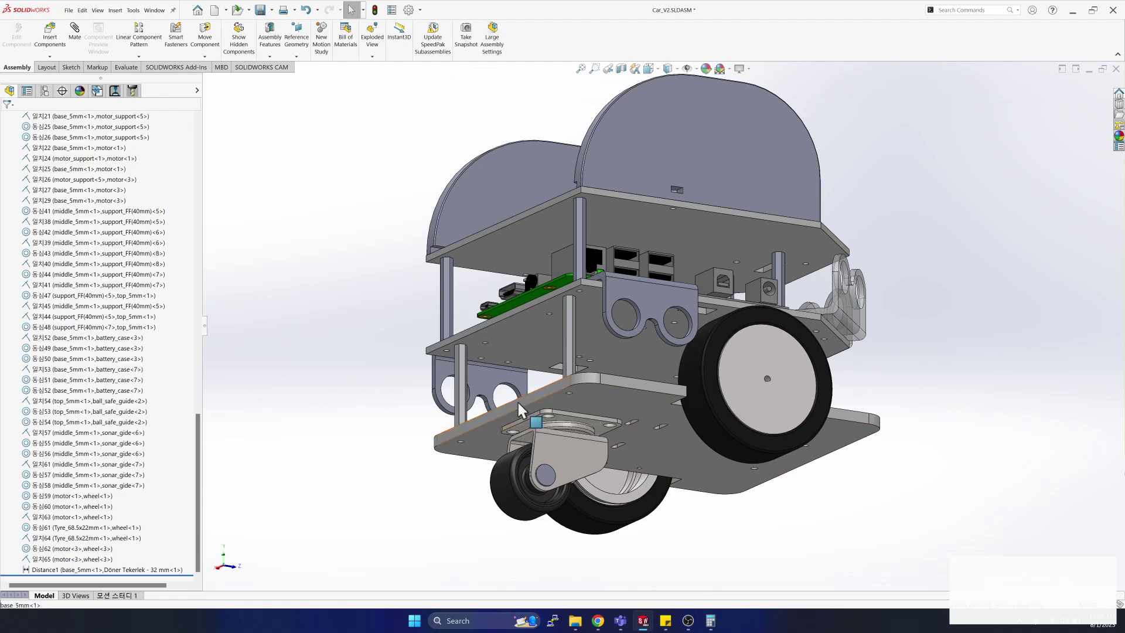
click(74, 32)
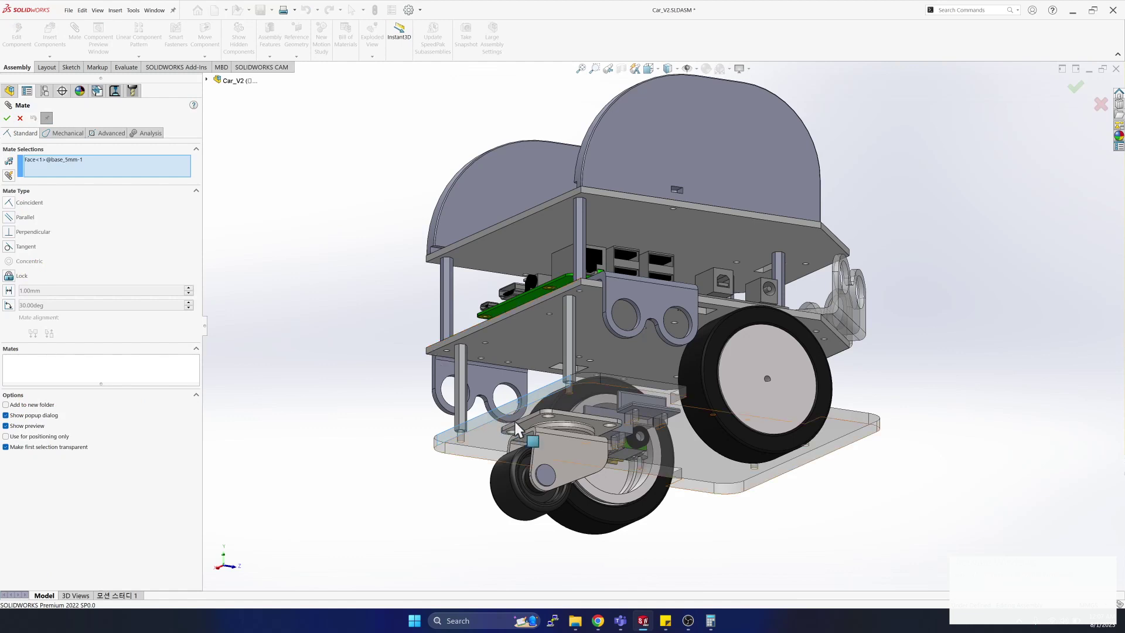
scroll(530, 416, up, 8)
scroll(627, 360, down, 10)
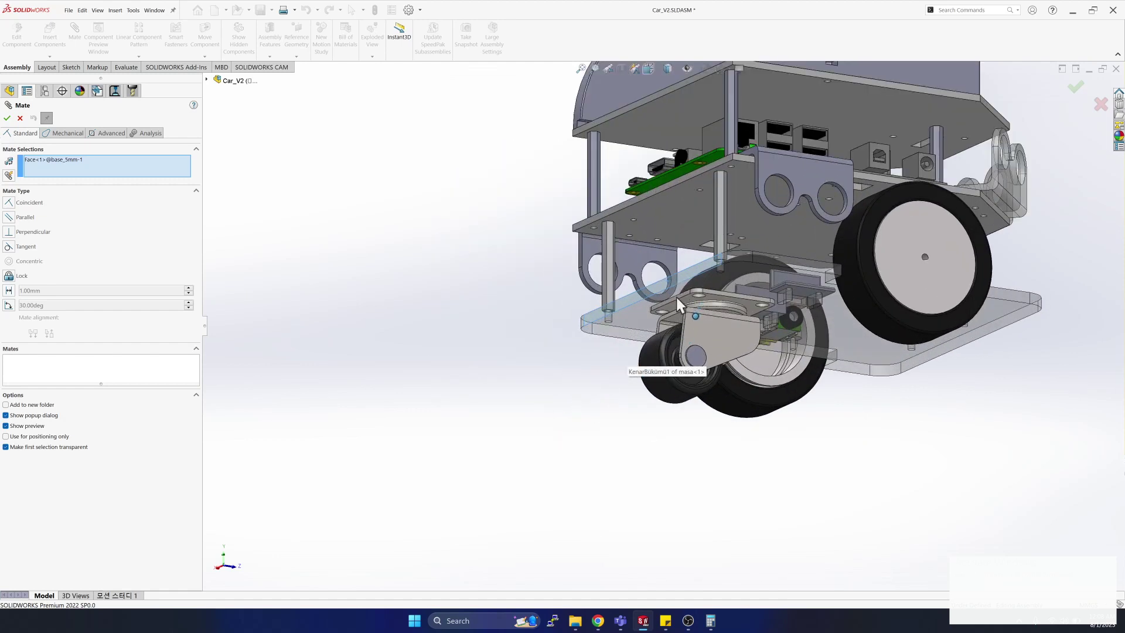
scroll(682, 296, down, 3)
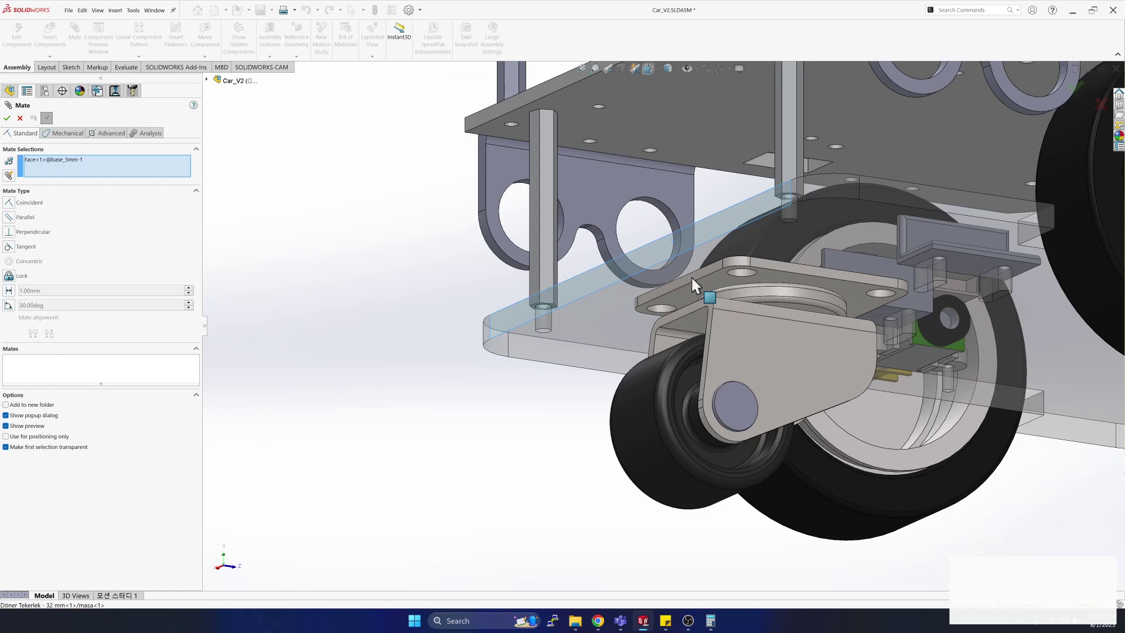
click(420, 229)
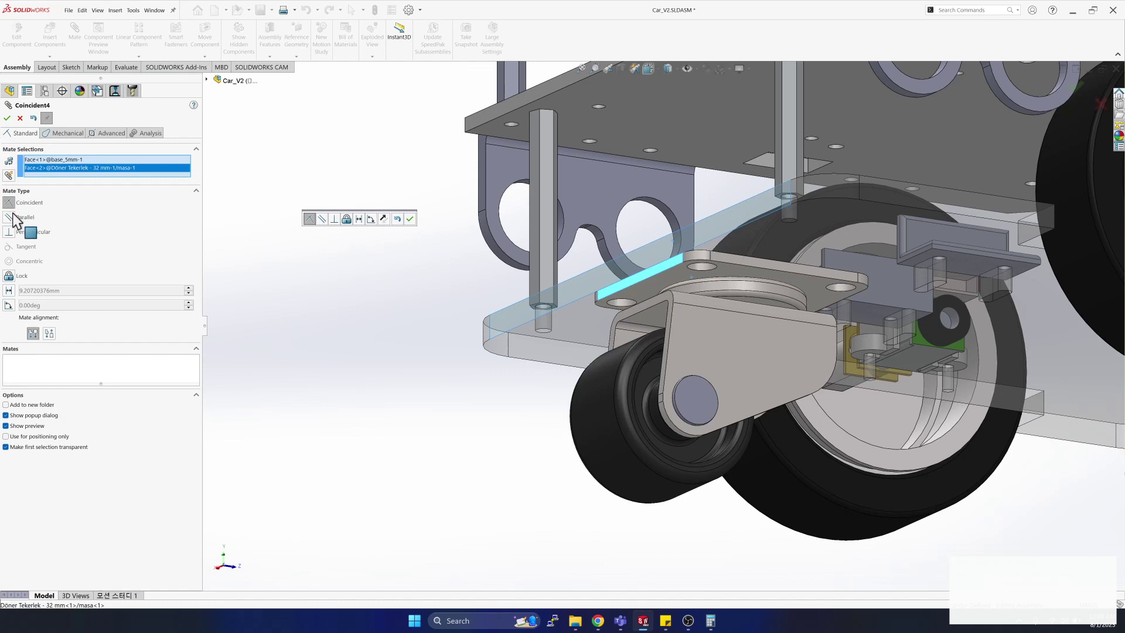
click(7, 119)
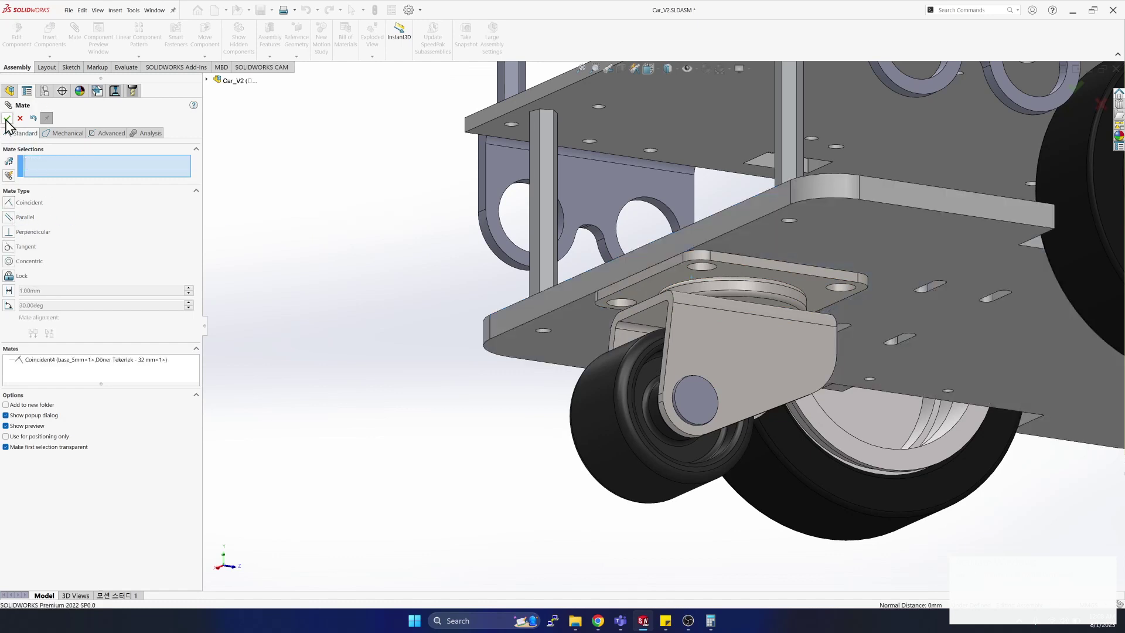
click(7, 119)
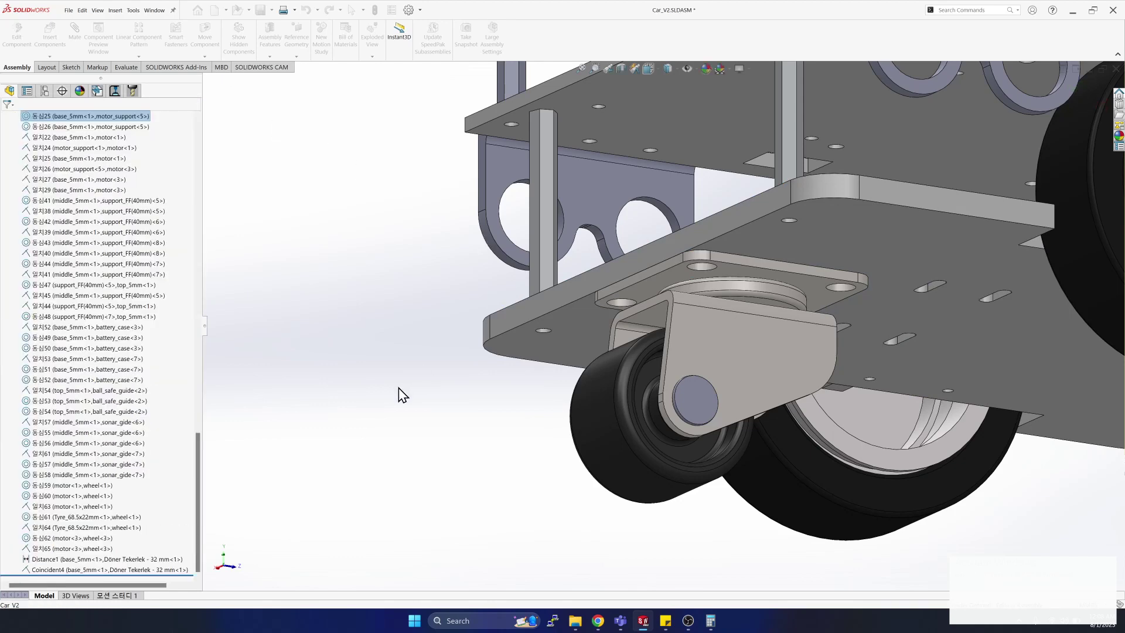
Move the caster bracket freely upward from beneath the base plate, letting the caster assembly tilt.
key(Down)
key(Down)
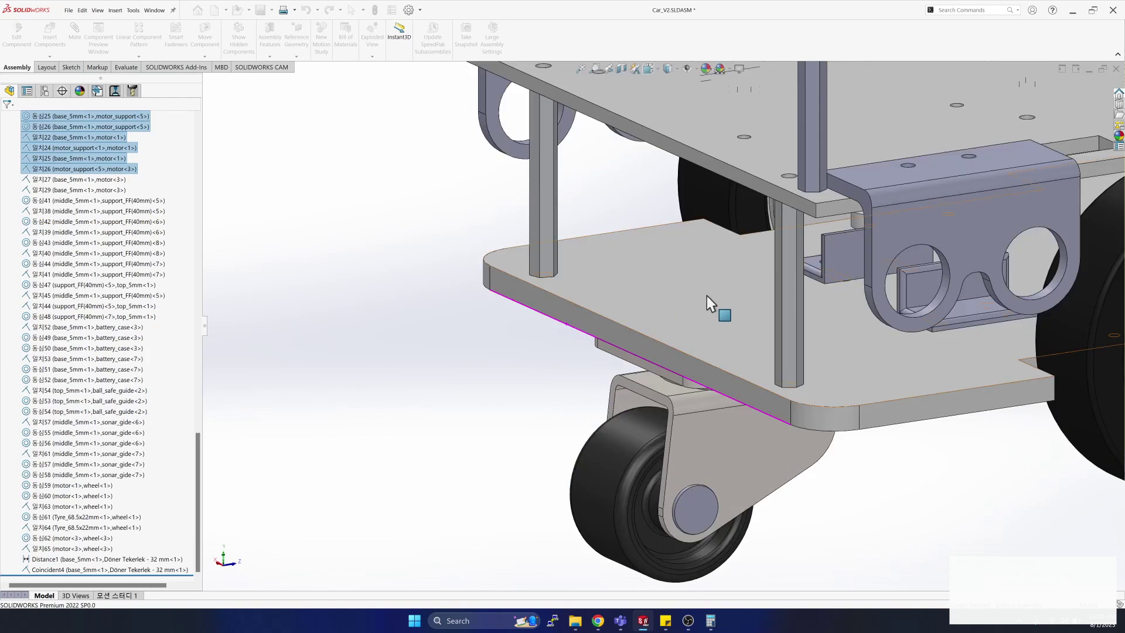
click(579, 370)
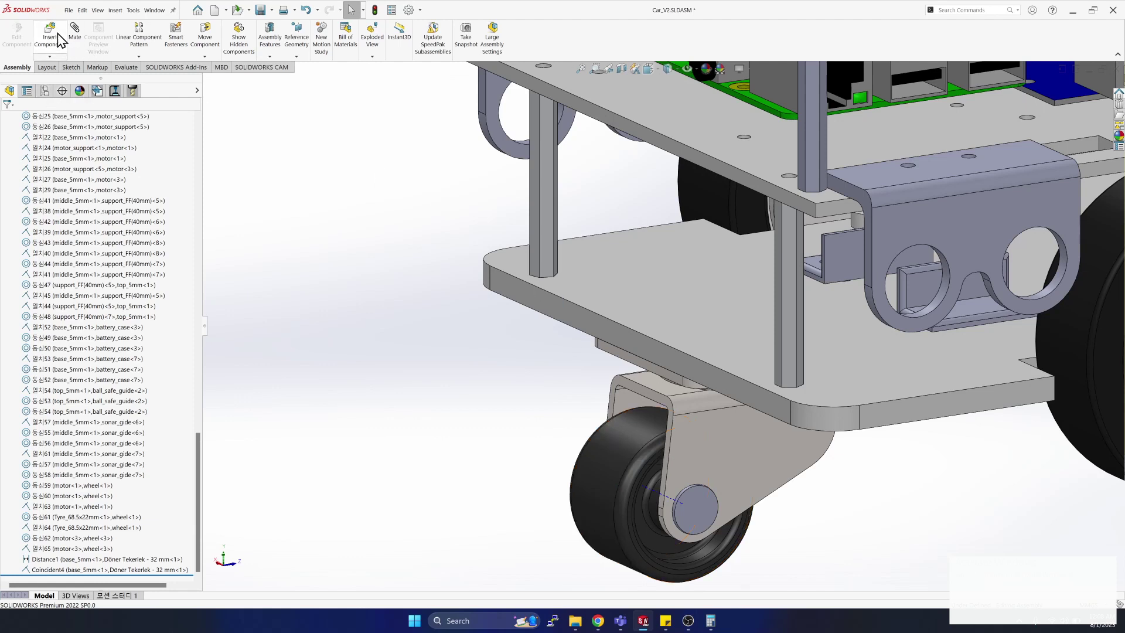
click(694, 424)
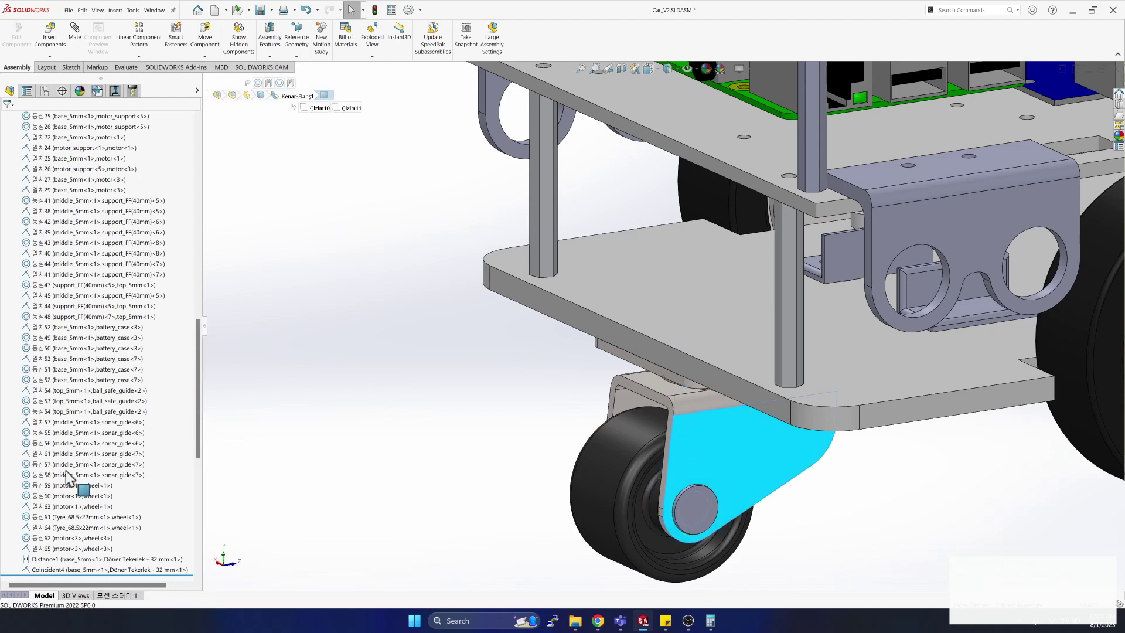
drag(66, 476, 202, 497)
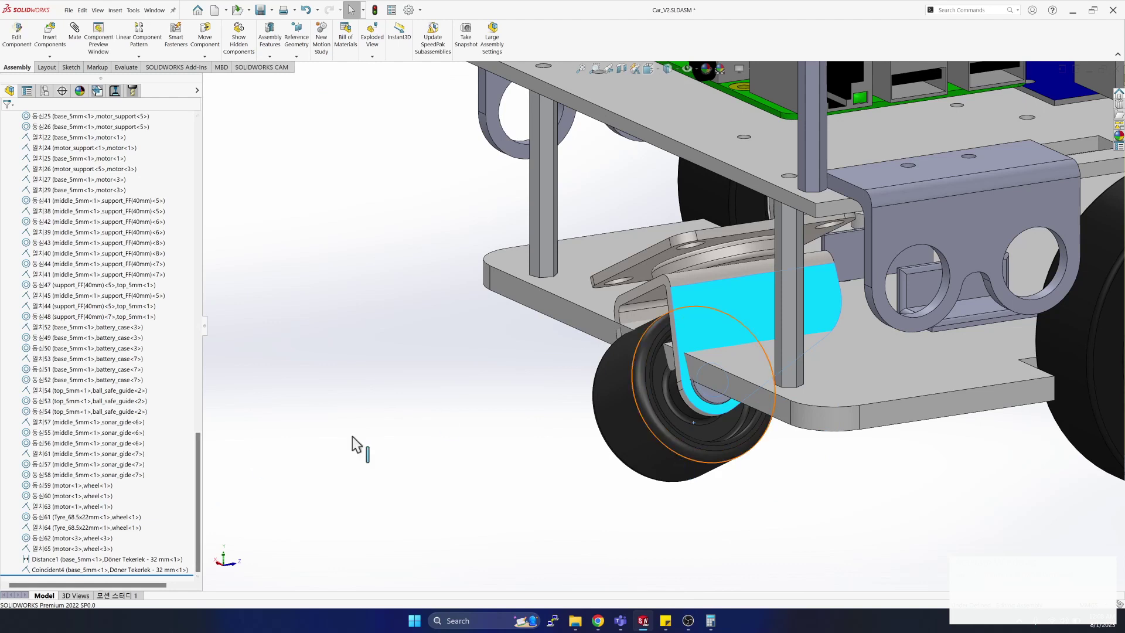
Delete the Distance1 and Coincident4 mates between base_5mm and the 32 mm Döner Tekerlek caster.
click(45, 560)
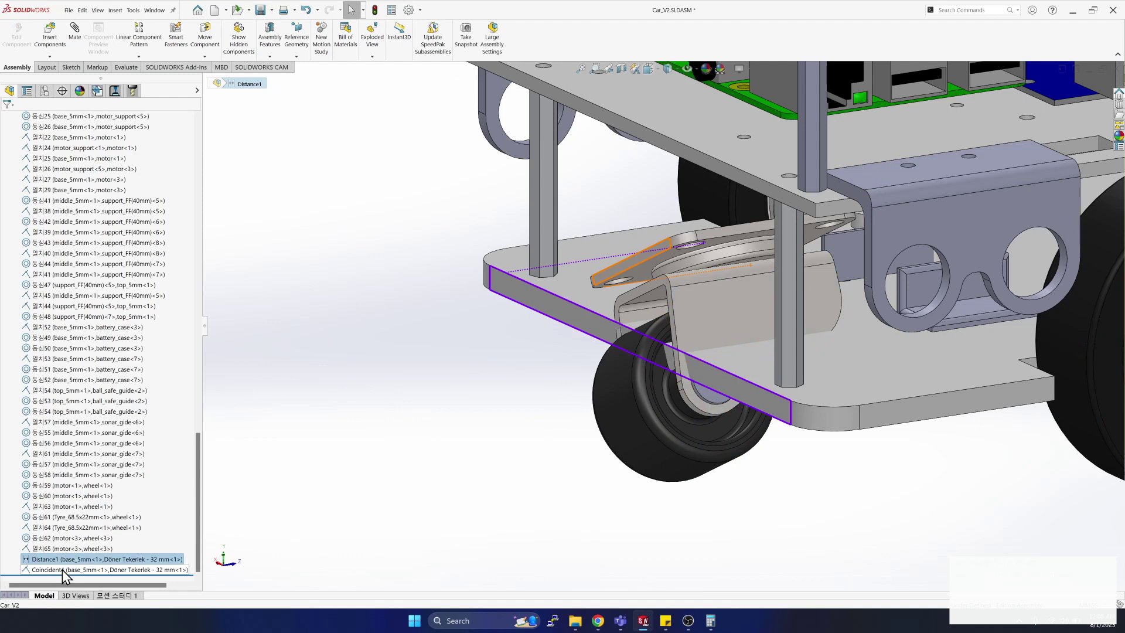
ctrl+click(62, 569)
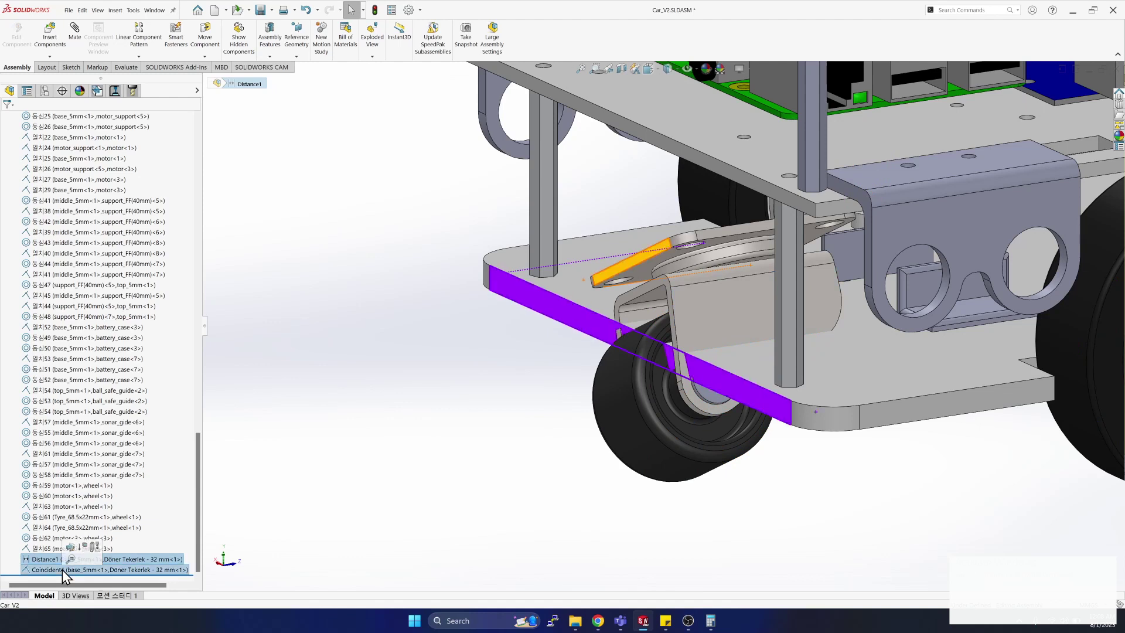
right_click(62, 570)
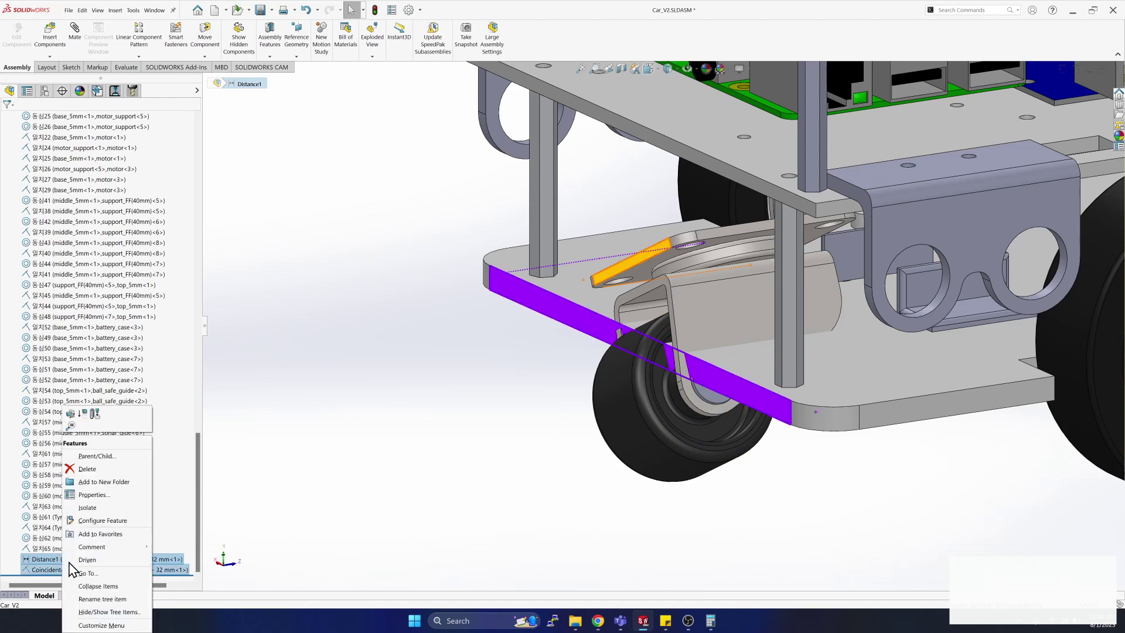
click(88, 469)
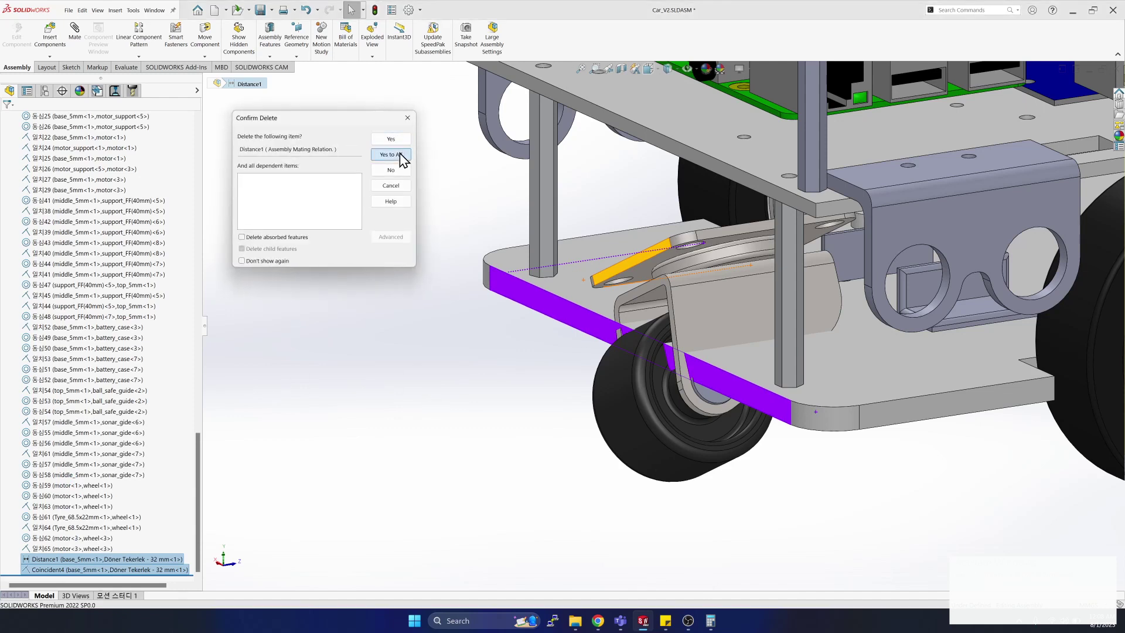
click(400, 154)
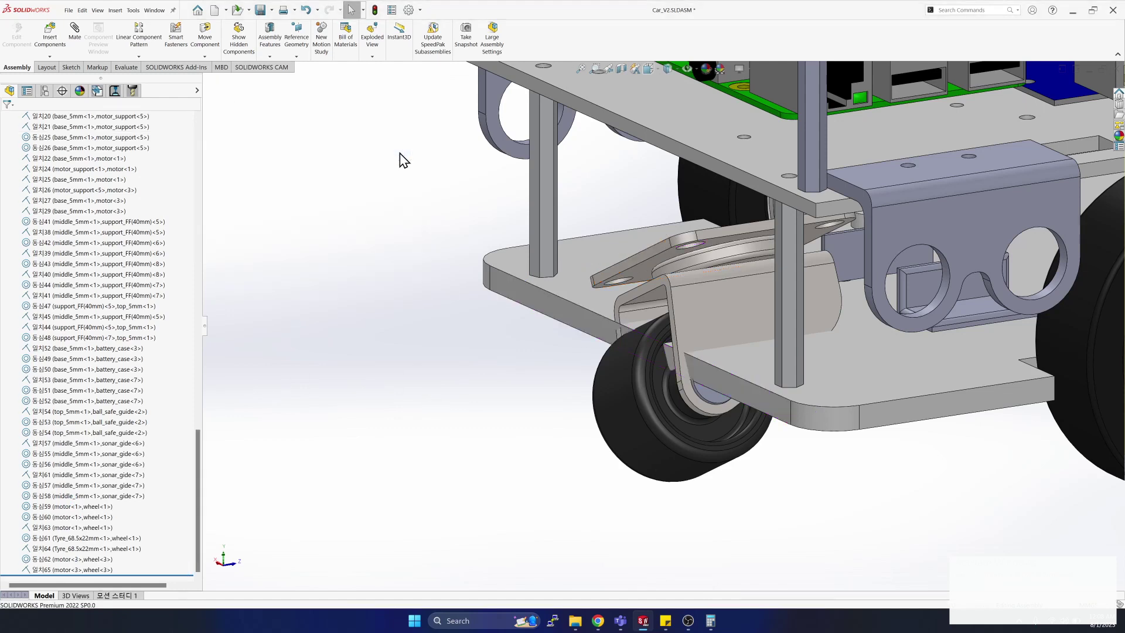
Move the 32 mm caster assembly freely down and outward until it hangs clear below the base plate's front edge.
drag(718, 308, 689, 339)
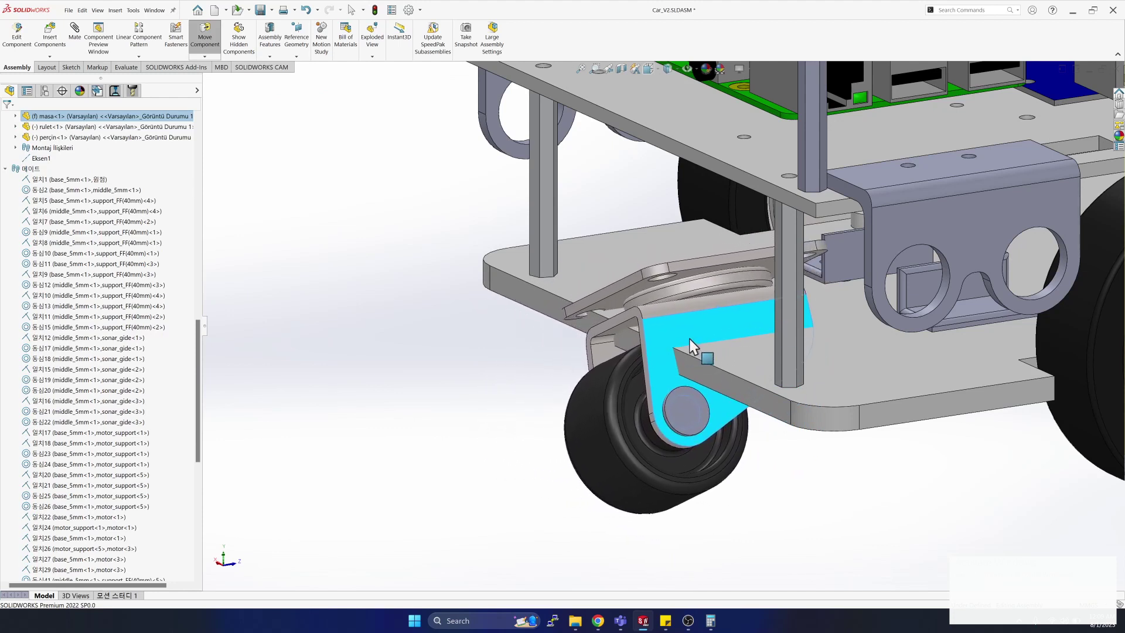
key(Escape)
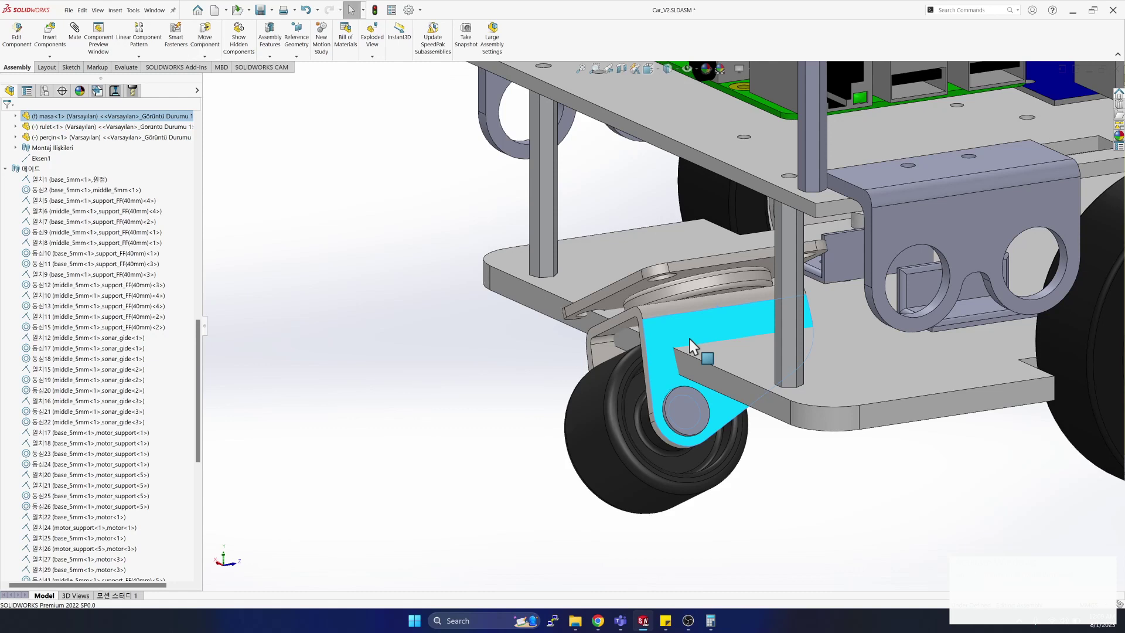
drag(689, 339, 605, 488)
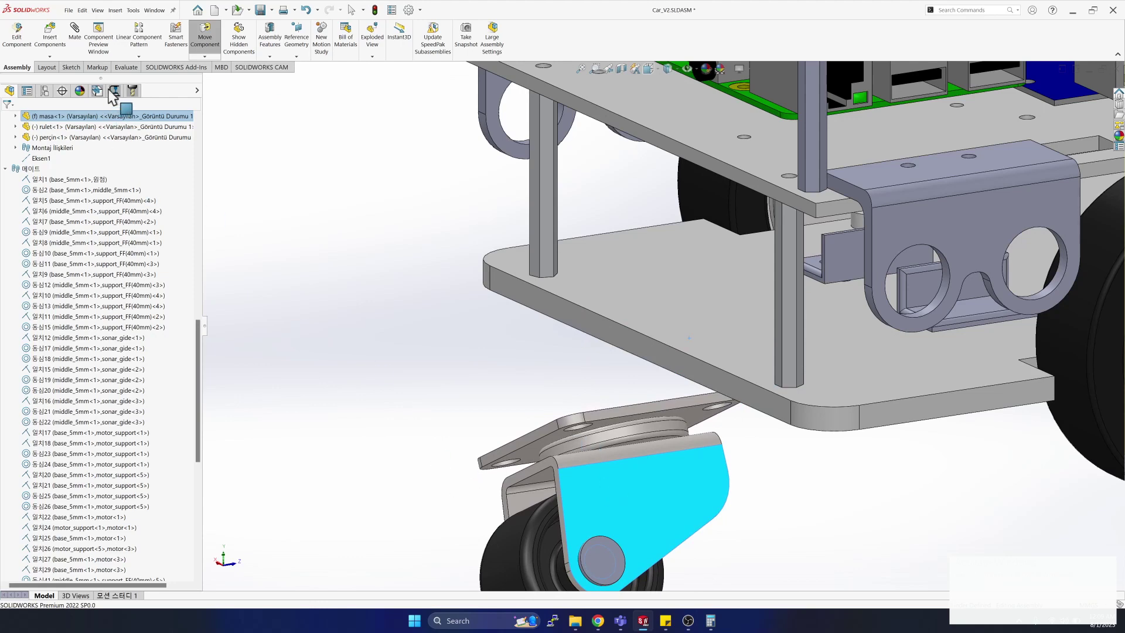
key(Right)
key(Right)
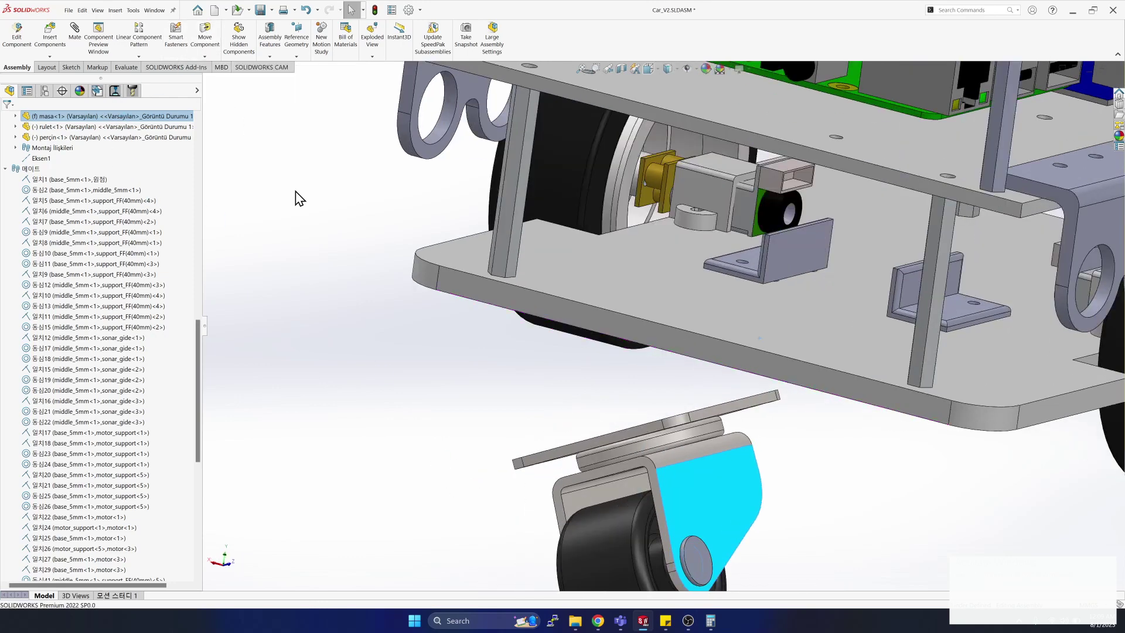
click(12, 167)
click(425, 348)
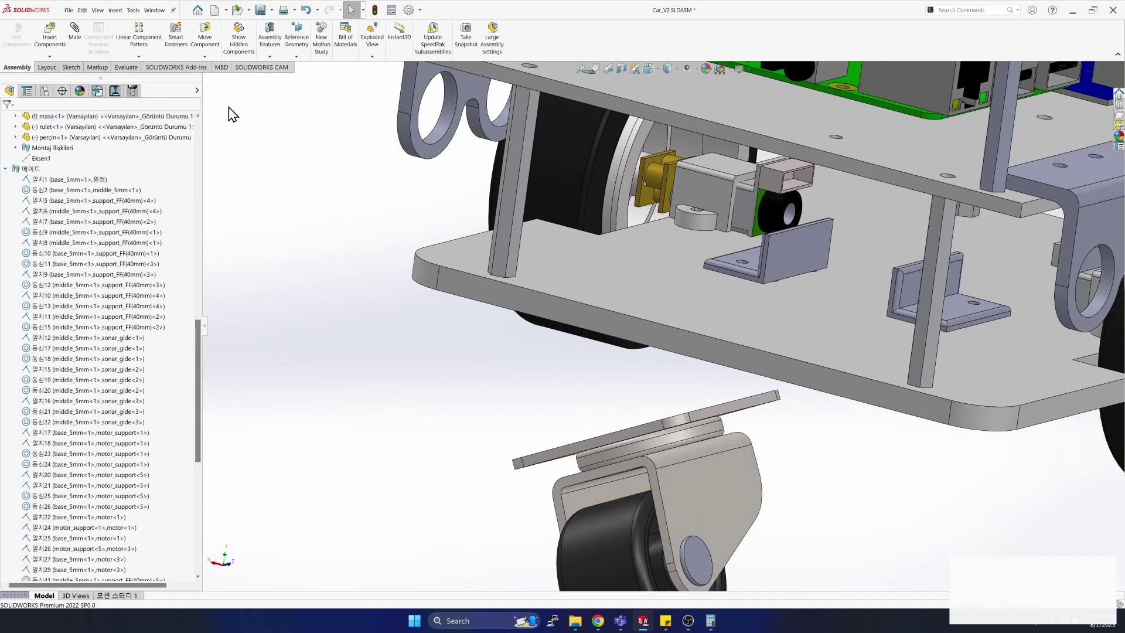
Try a 10 mm distance mate between the top face of the caster's mounting plate and the base plate's top face.
click(75, 34)
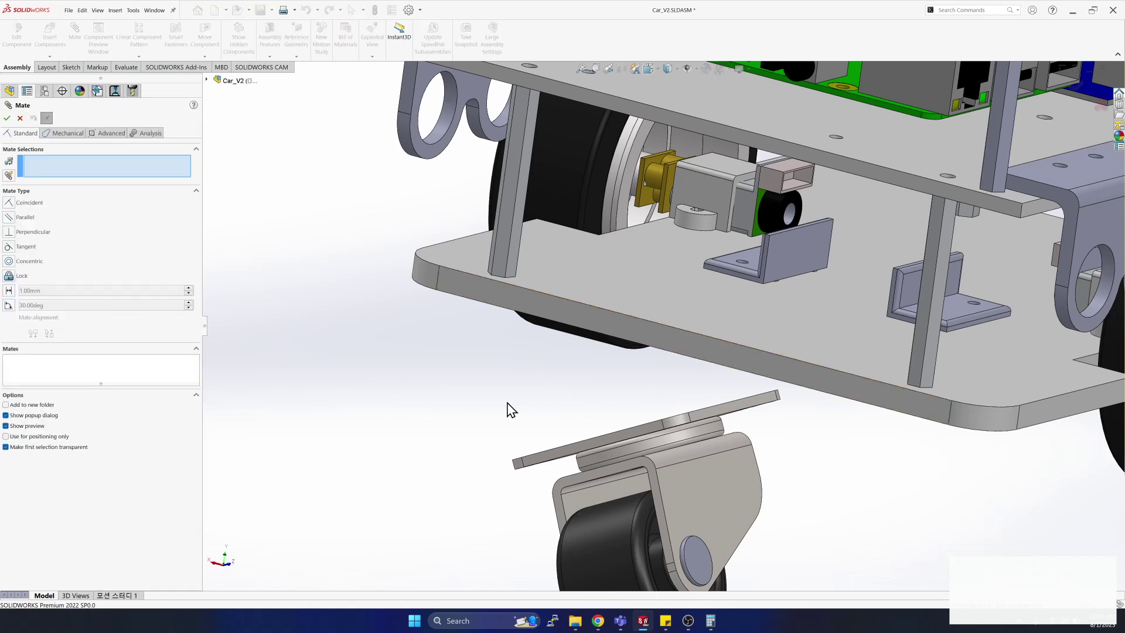
key(Down)
key(Down)
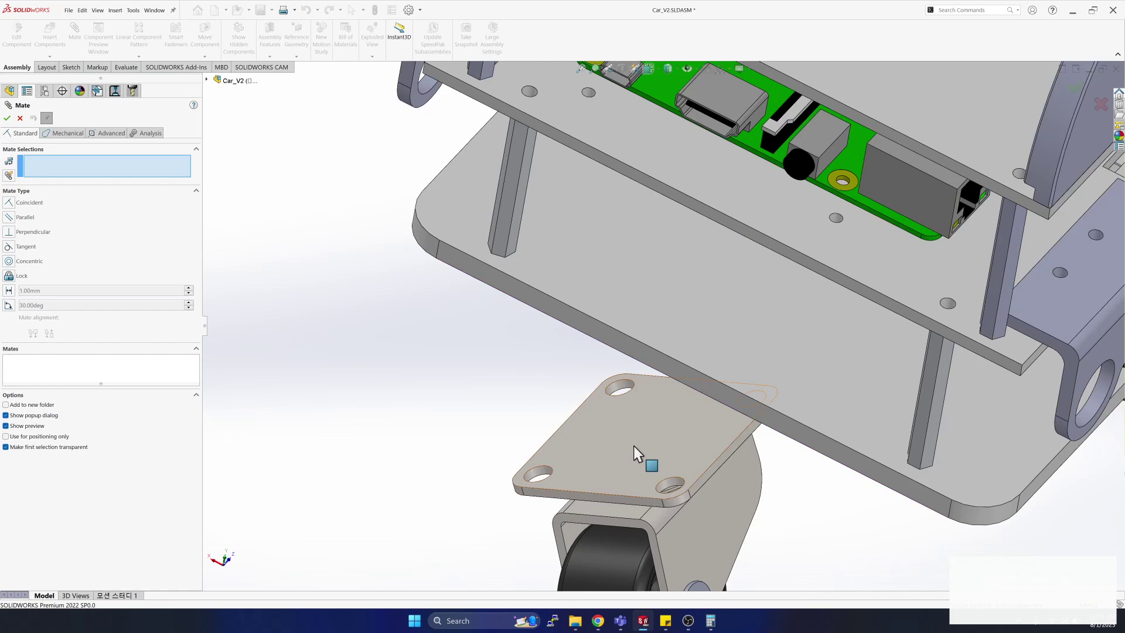
click(700, 287)
click(699, 287)
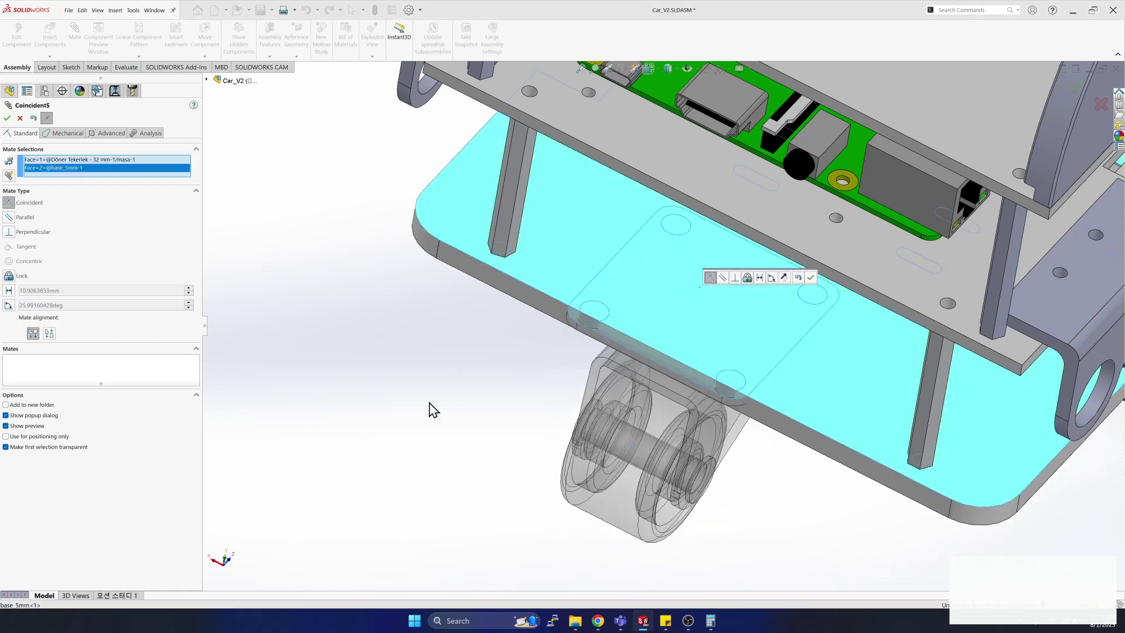
click(8, 291)
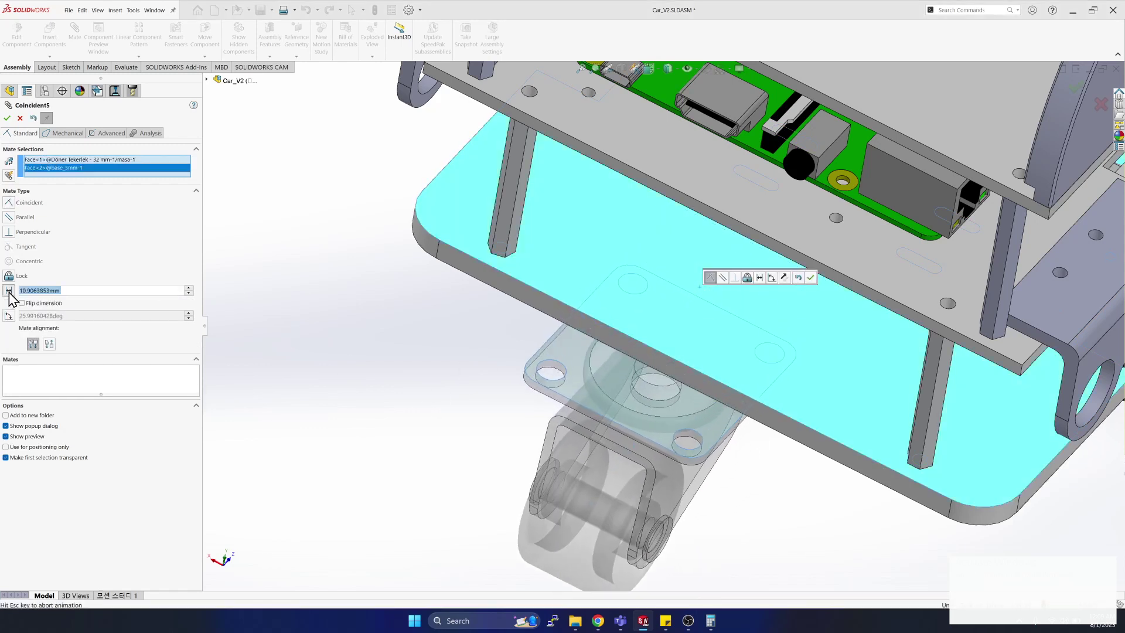
text(-10)
key(Return)
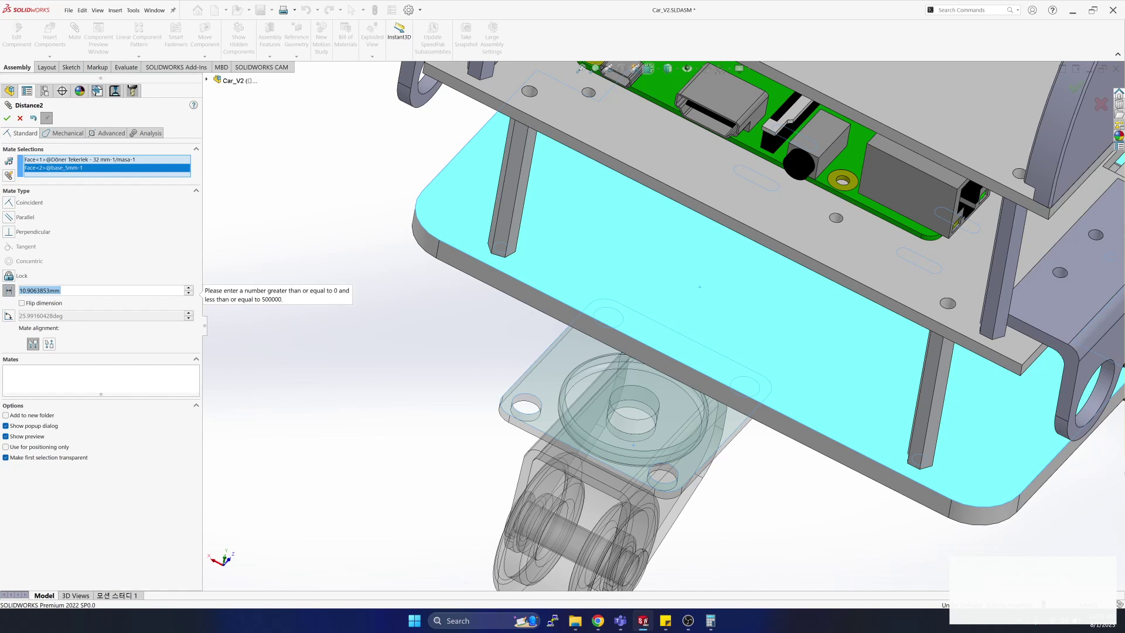
text(0)
key(Return)
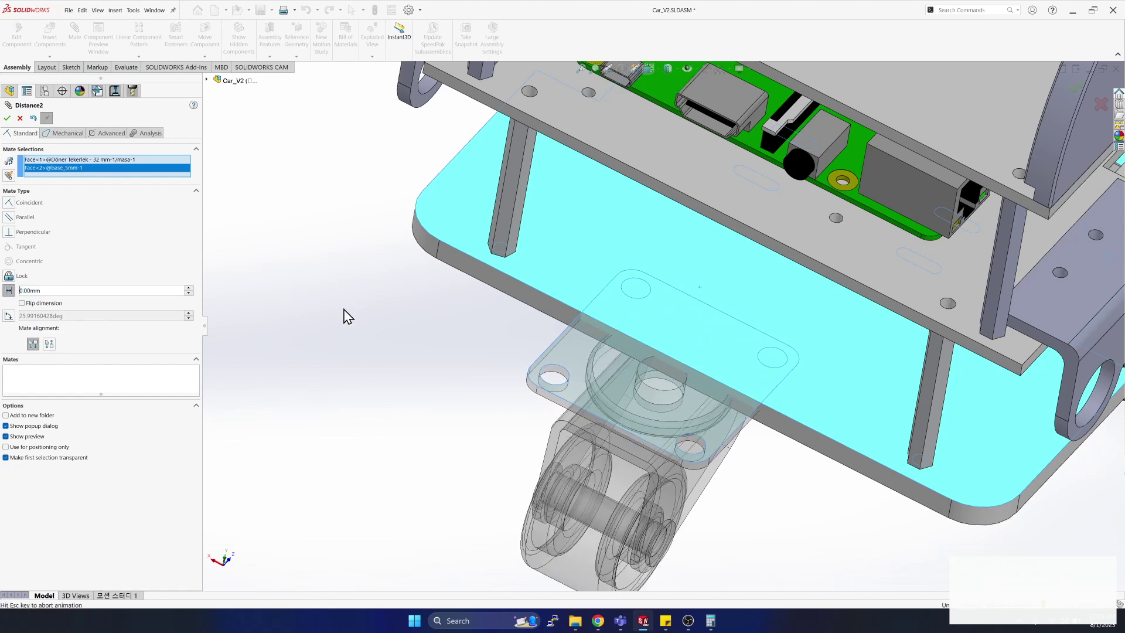
text(1)
click(308, 286)
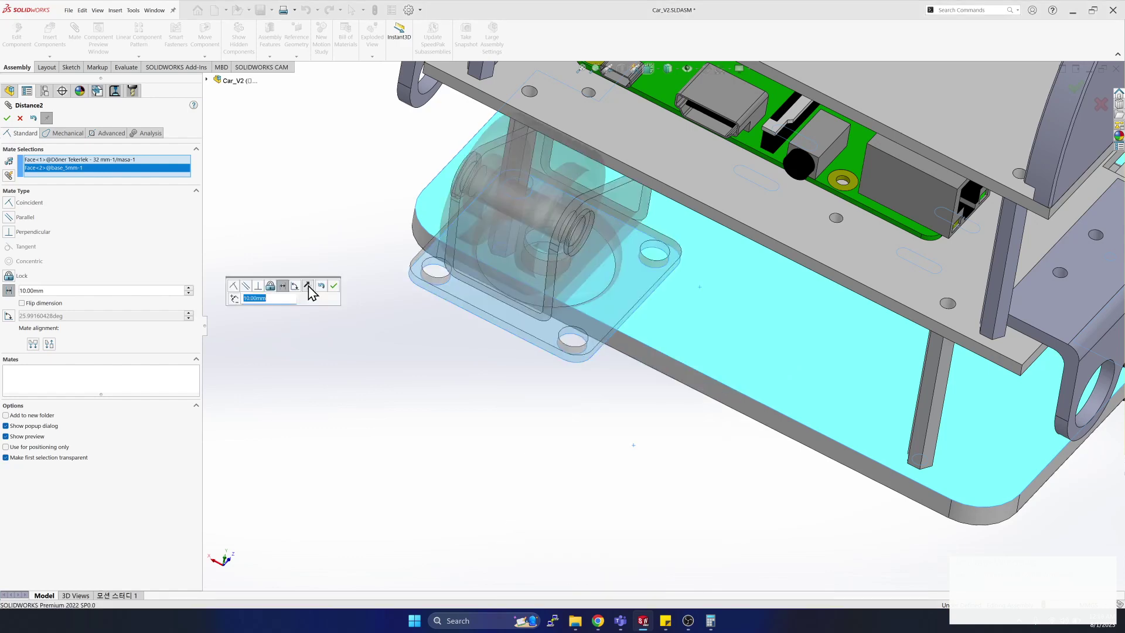
click(308, 286)
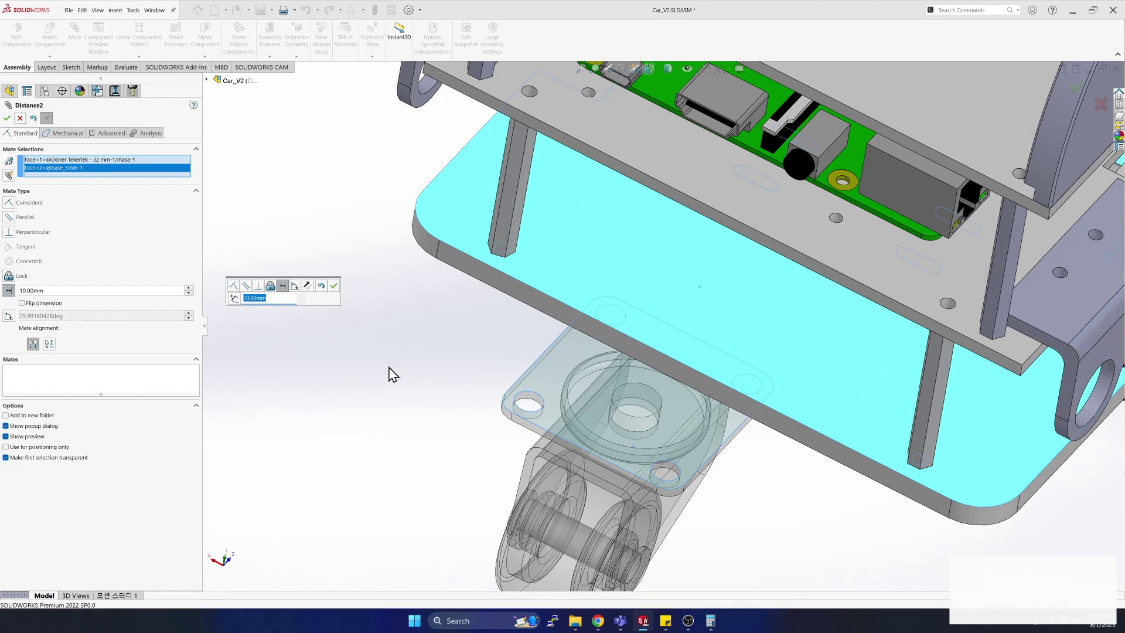
key(Return)
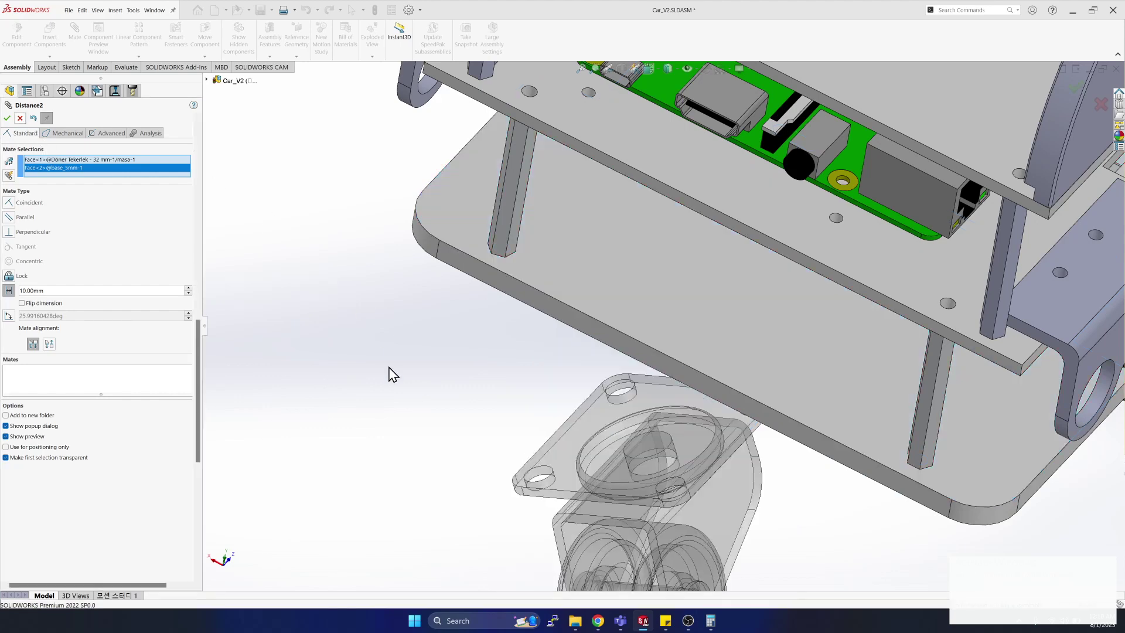
Try a 0 mm distance mate with flipped alignment between the underside of the caster's mounting plate and the base plate's top face.
key(Up)
key(Up)
key(Up)
key(Up)
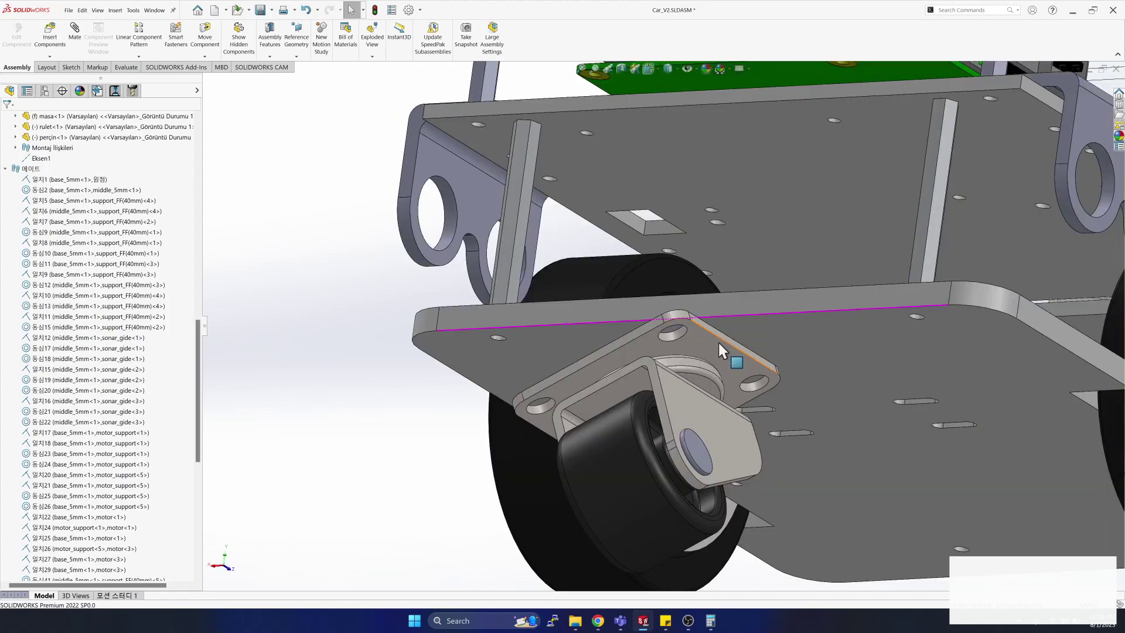
click(716, 343)
key(Down)
key(Down)
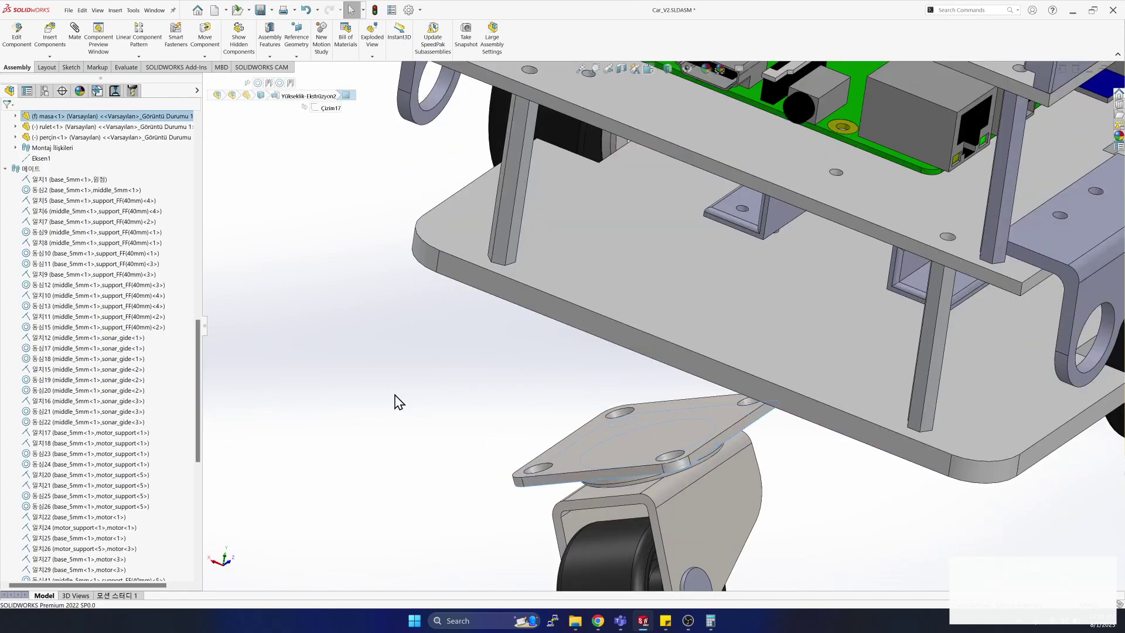
click(77, 41)
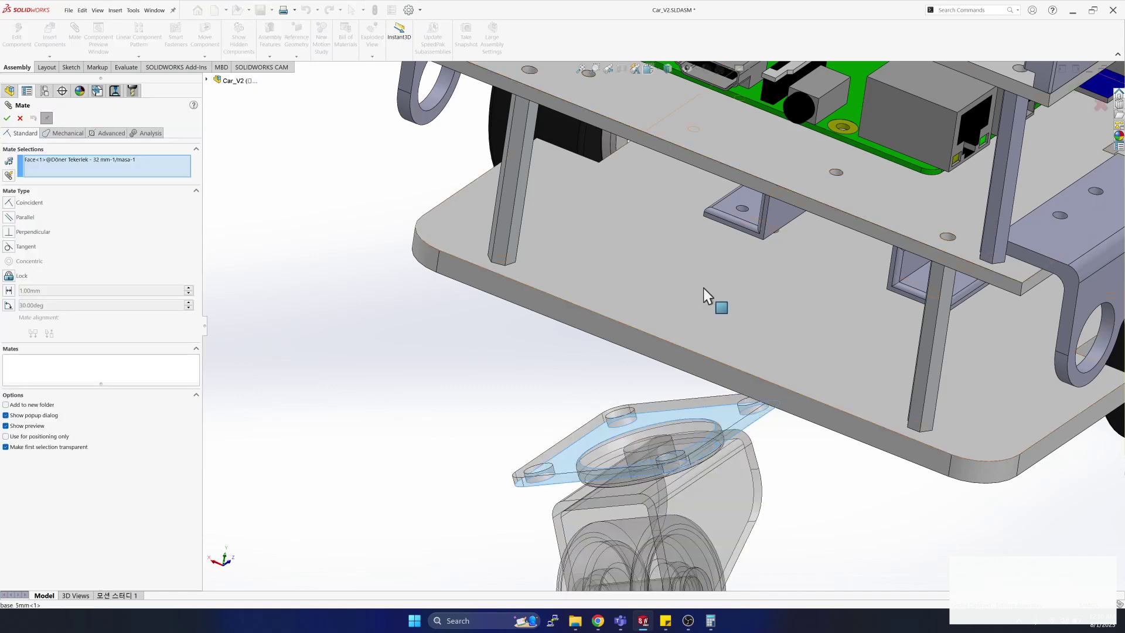
click(704, 287)
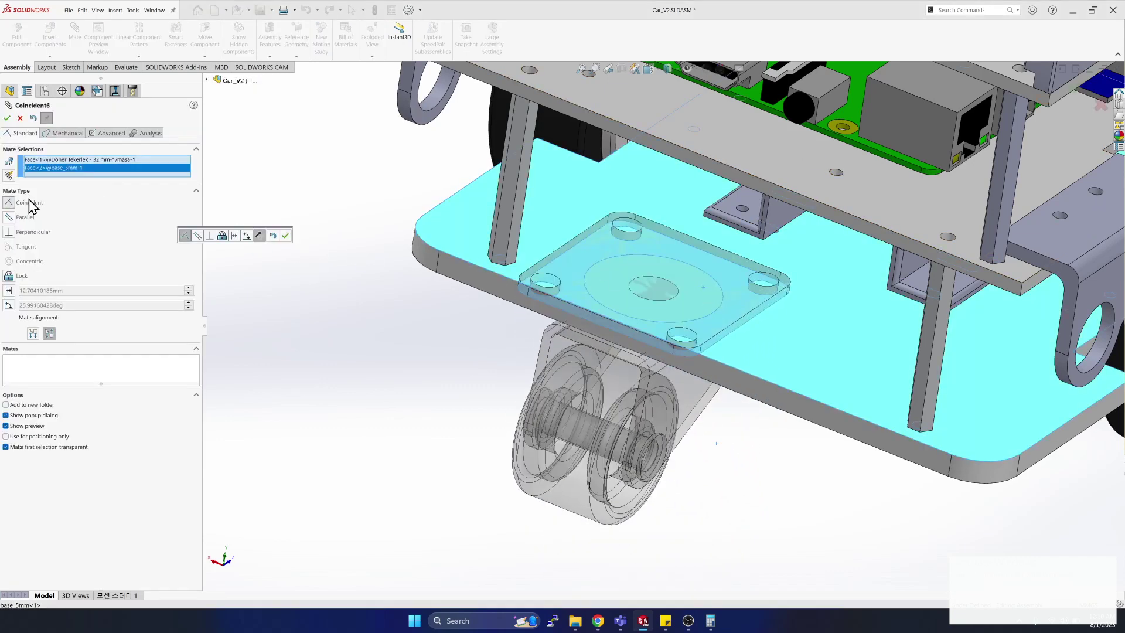
click(9, 290)
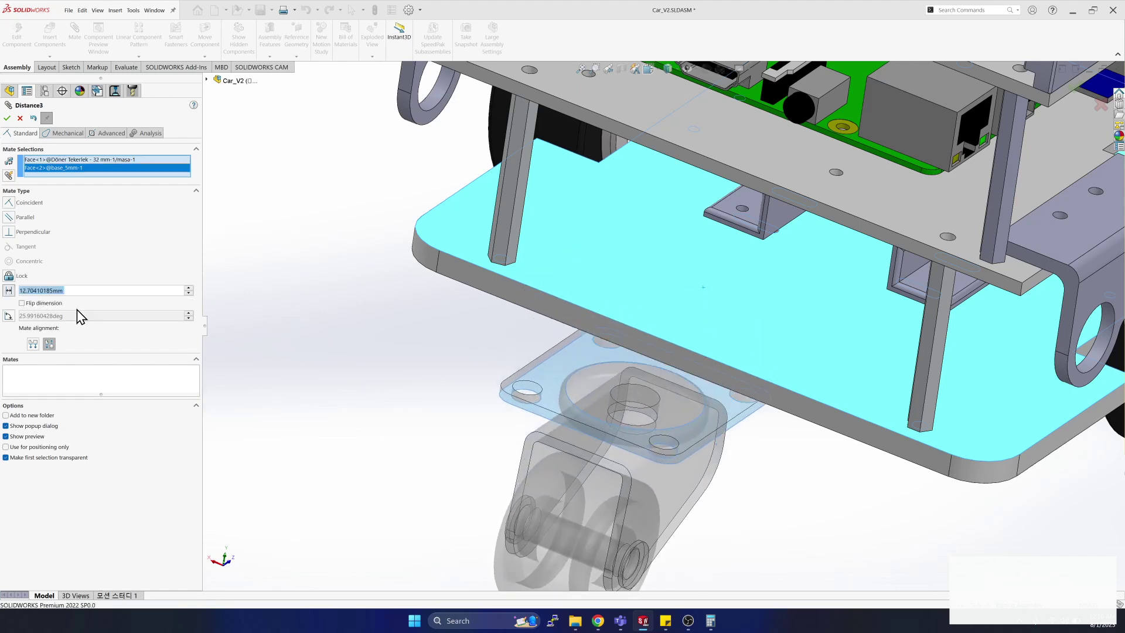
text(0)
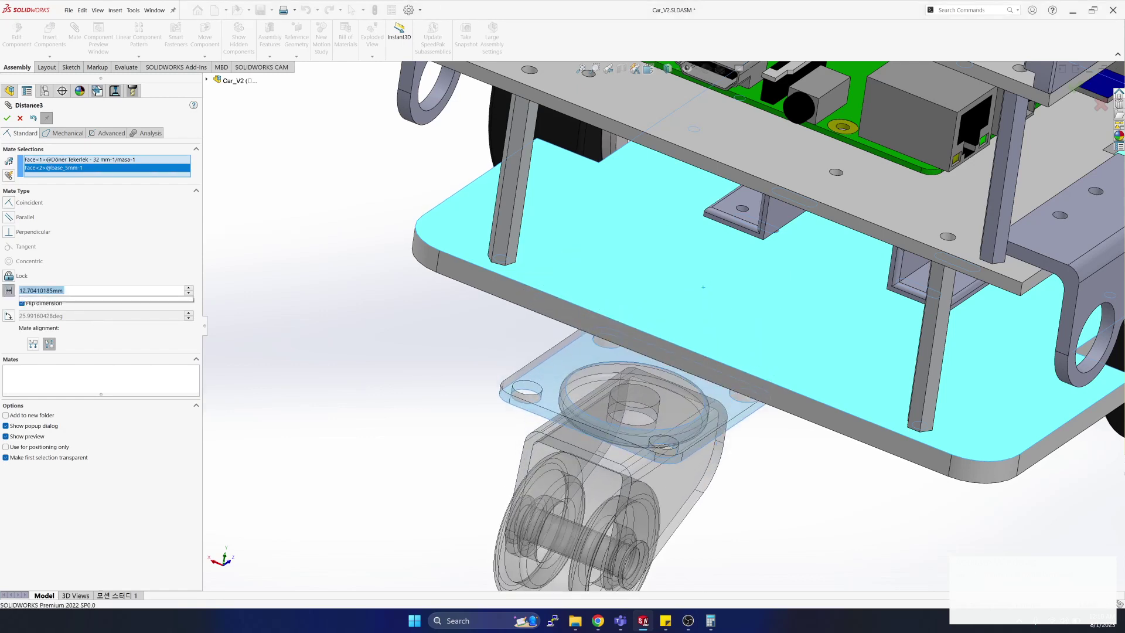
key(Return)
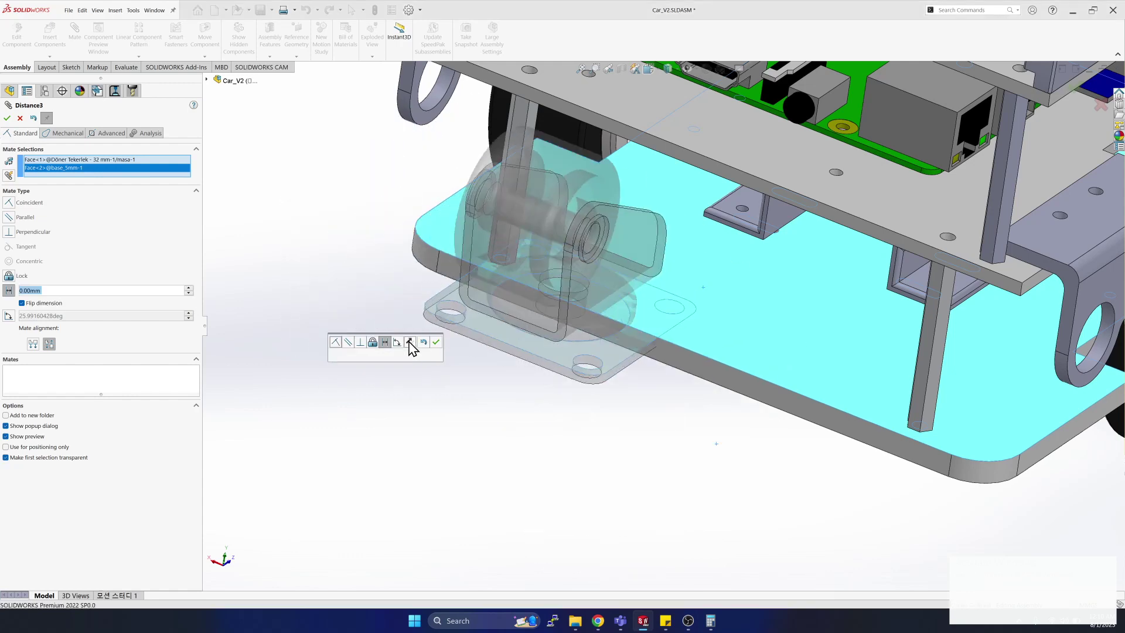
click(410, 342)
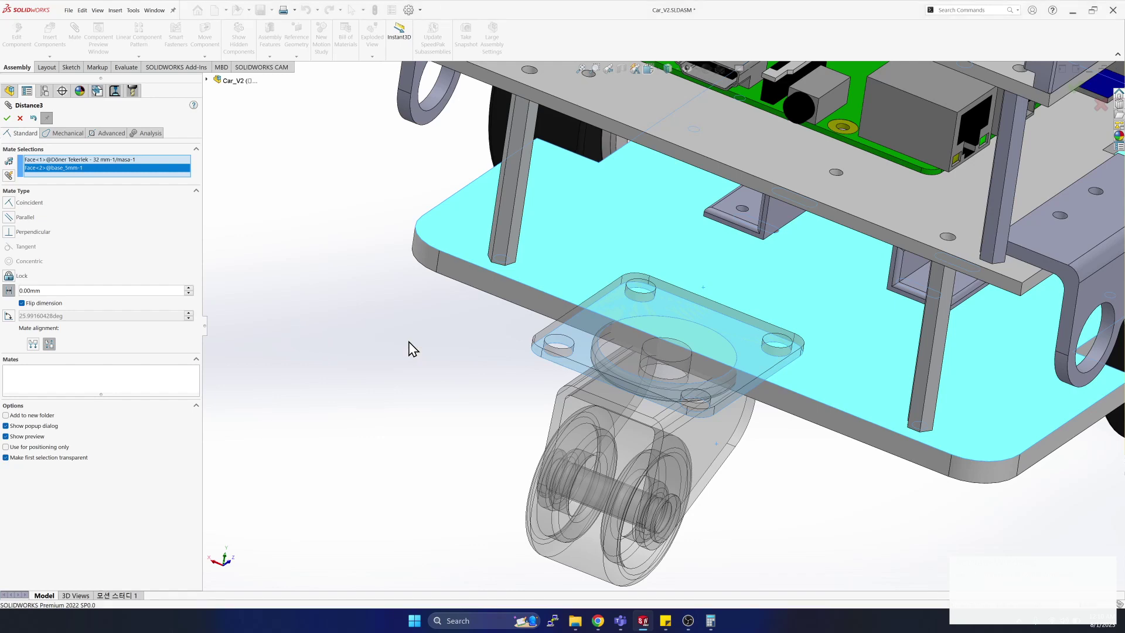
click(20, 117)
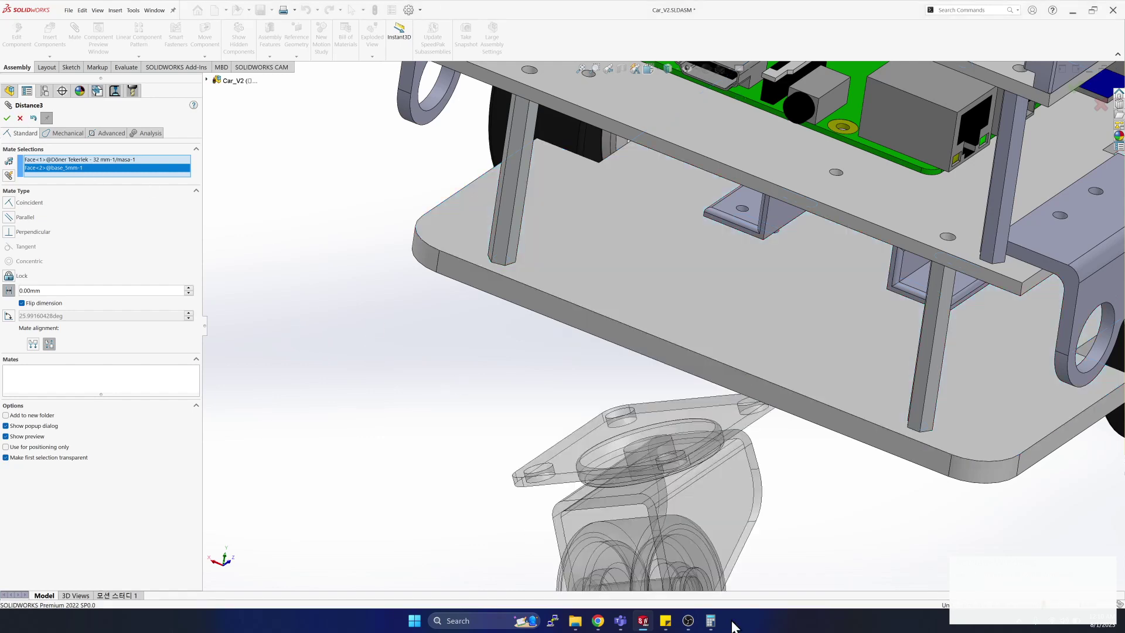
click(688, 621)
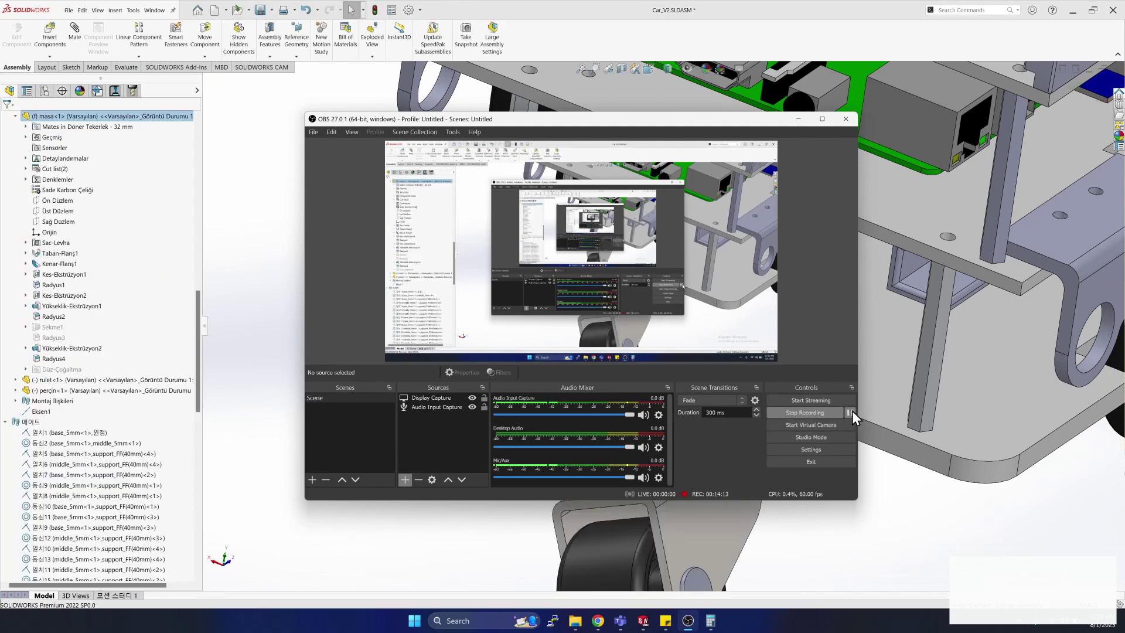
click(849, 412)
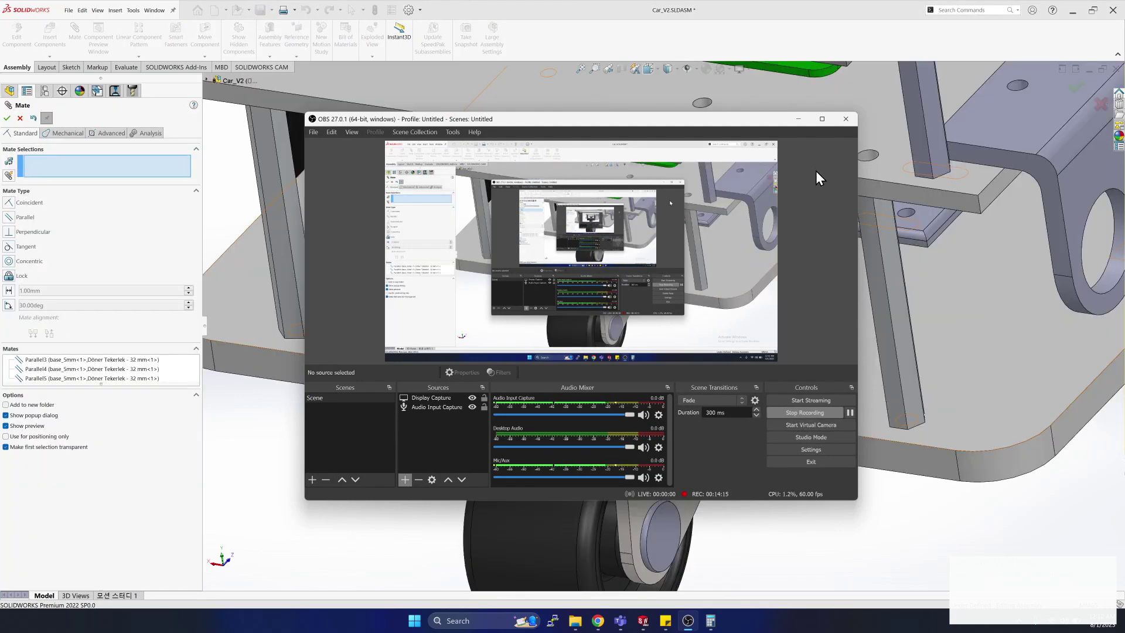
click(798, 119)
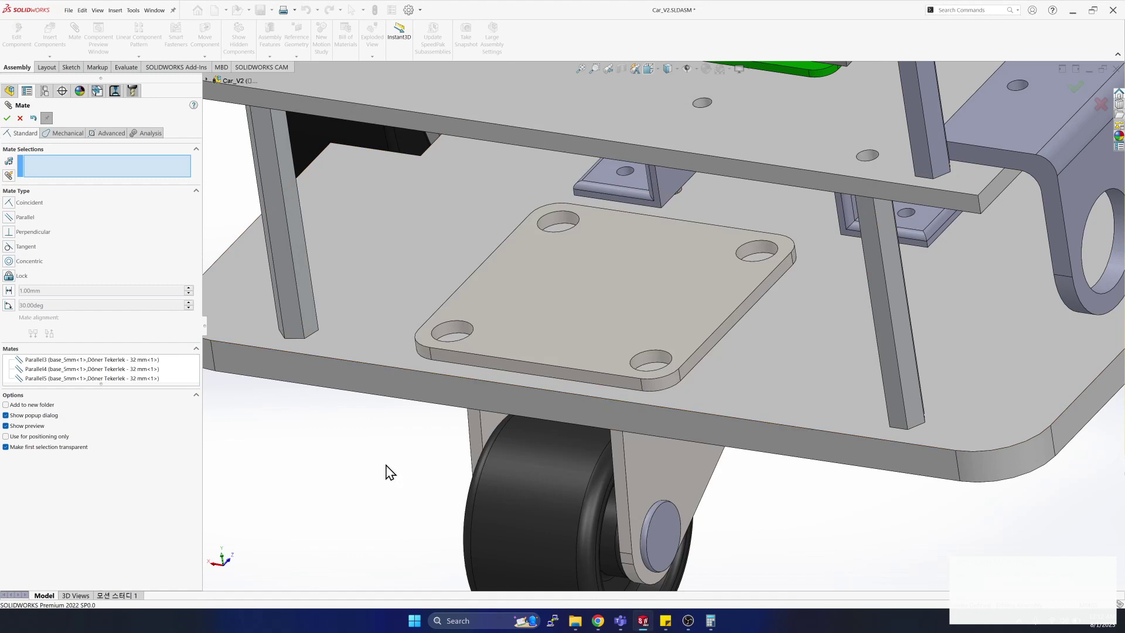
Move the caster freely outward so its mounting plate sits in front of the base plate's front edge.
key(Up)
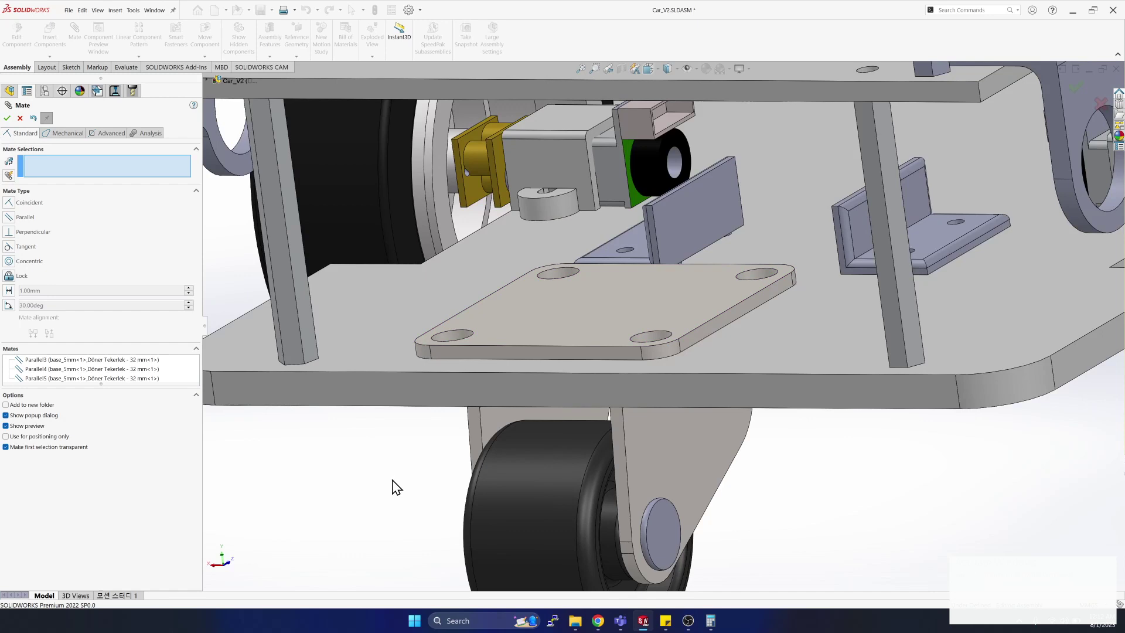
drag(608, 300, 680, 482)
scroll(680, 481, down, 5)
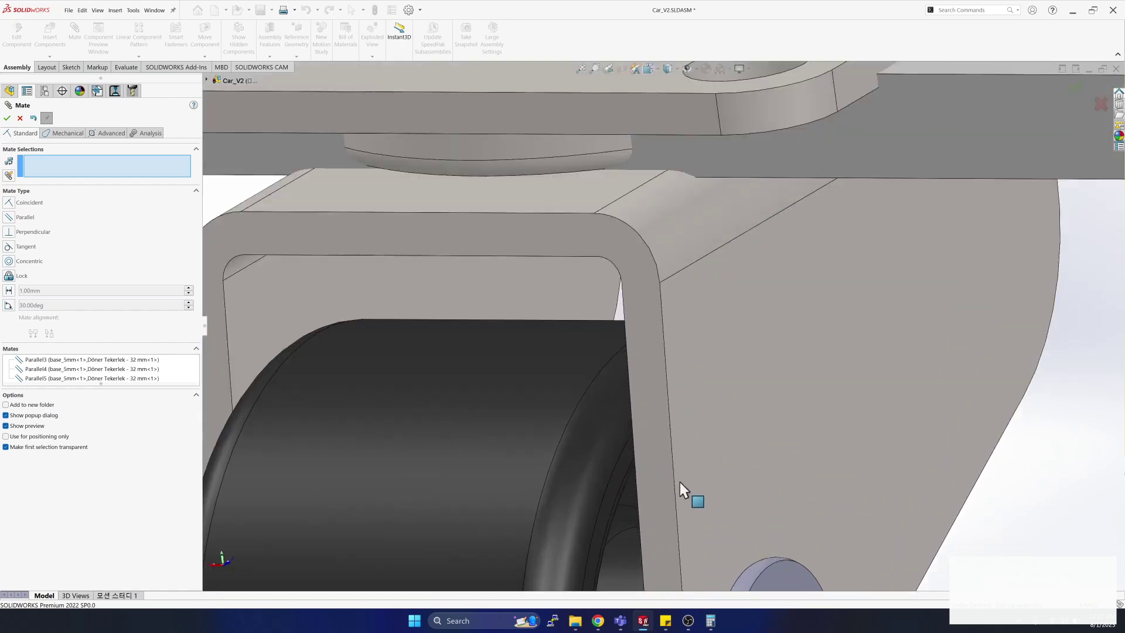
scroll(679, 482, up, 7)
scroll(680, 482, up, 1)
drag(677, 338, 614, 304)
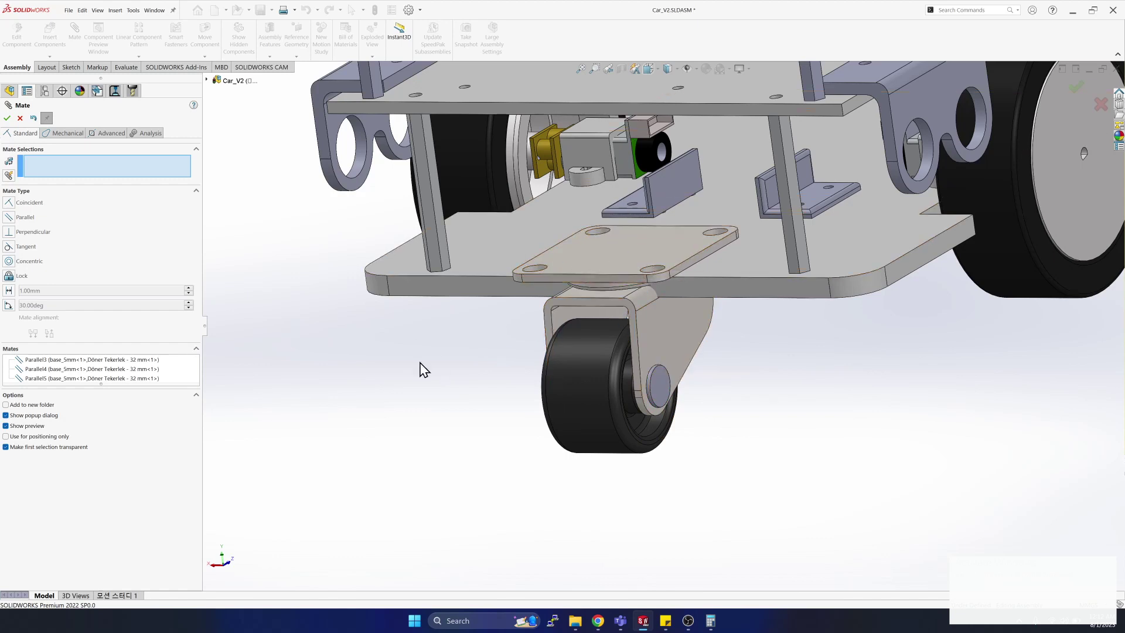
drag(643, 355, 671, 305)
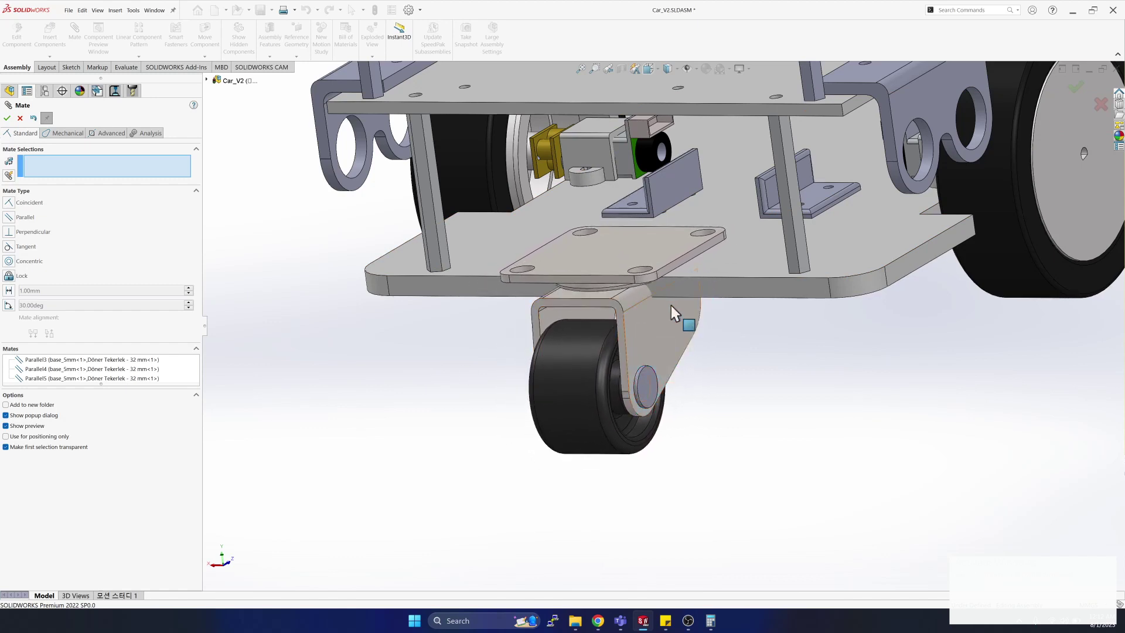
Add a 0 mm distance mate between the base plate's front end face and the front side face of the caster's mounting plate.
click(710, 291)
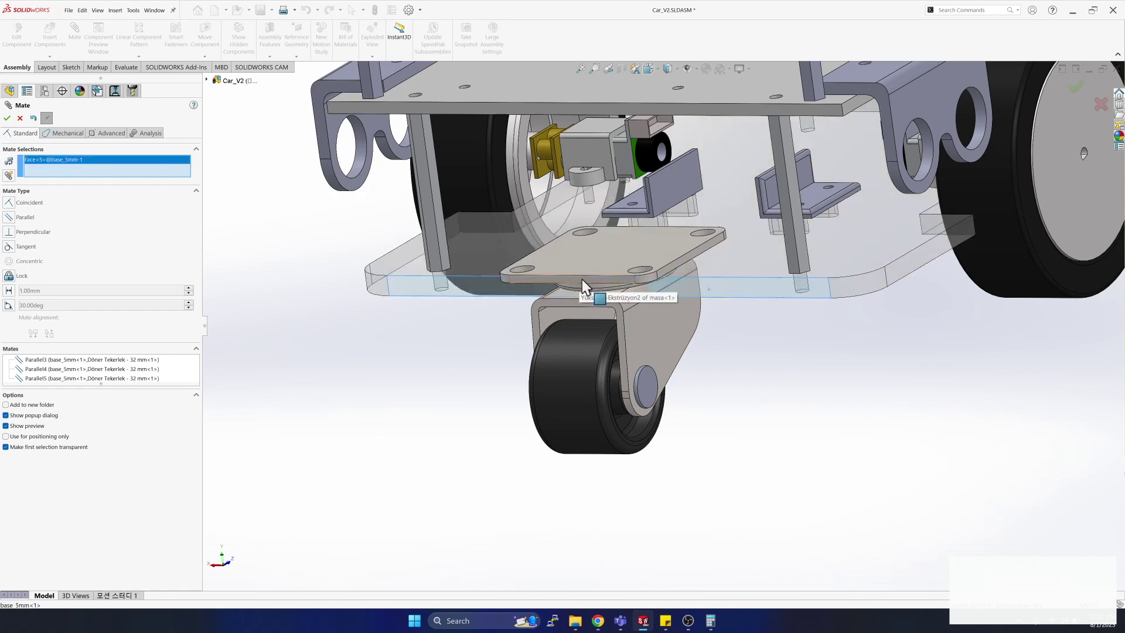
click(582, 280)
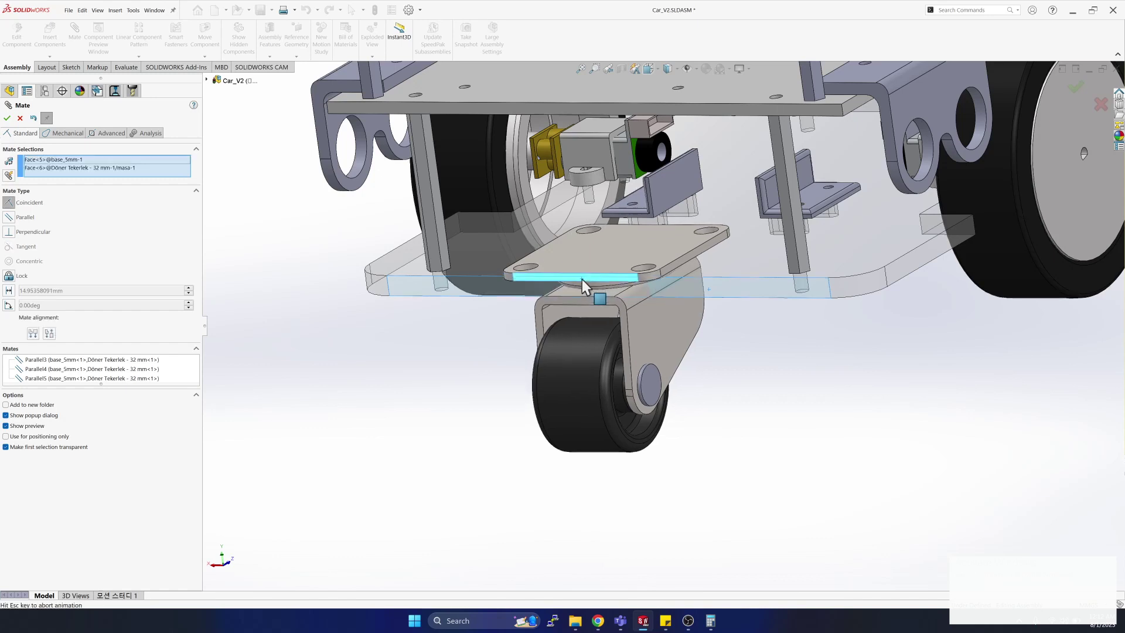
click(9, 290)
text(0.00mm)
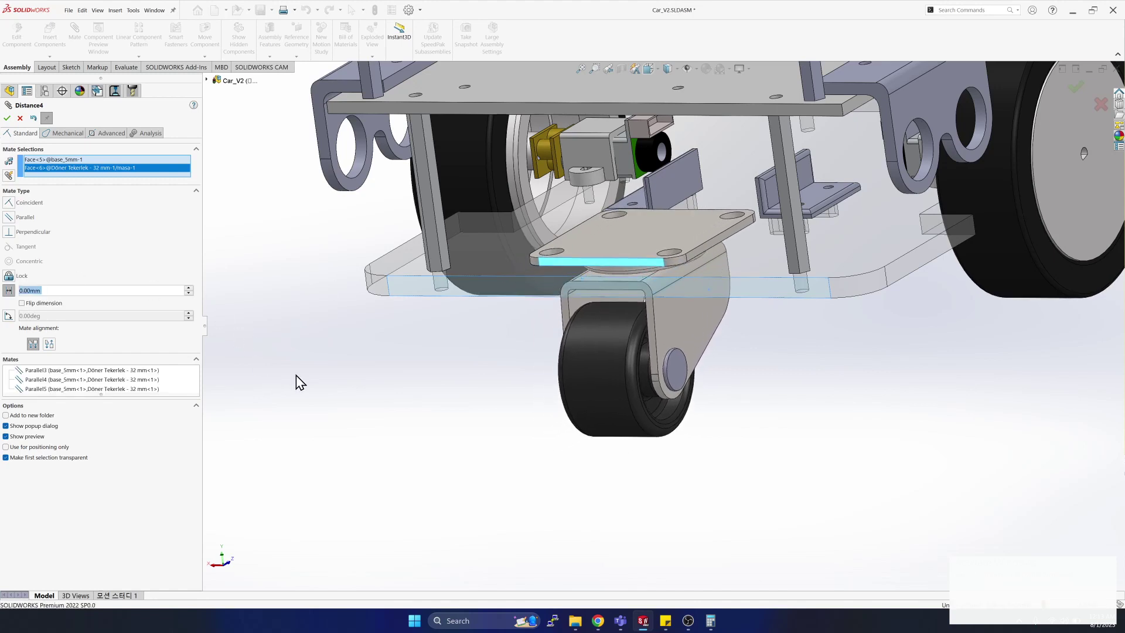
click(7, 118)
Add a 49 mm distance mate between the side face of the caster's mounting plate and the base plate's matching side face.
click(710, 244)
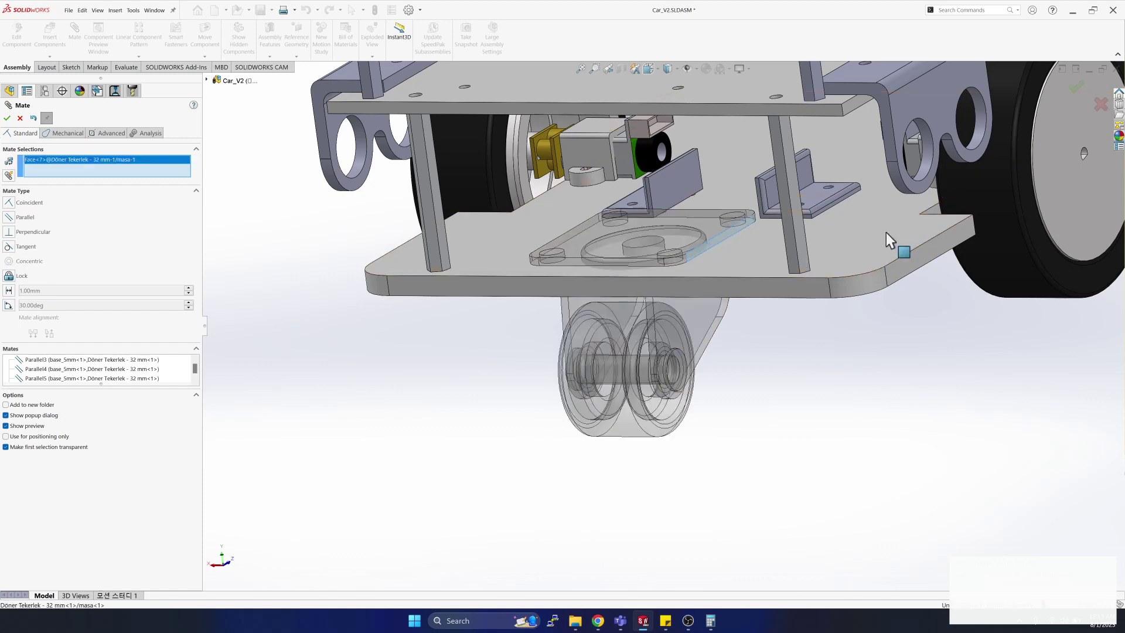
click(912, 262)
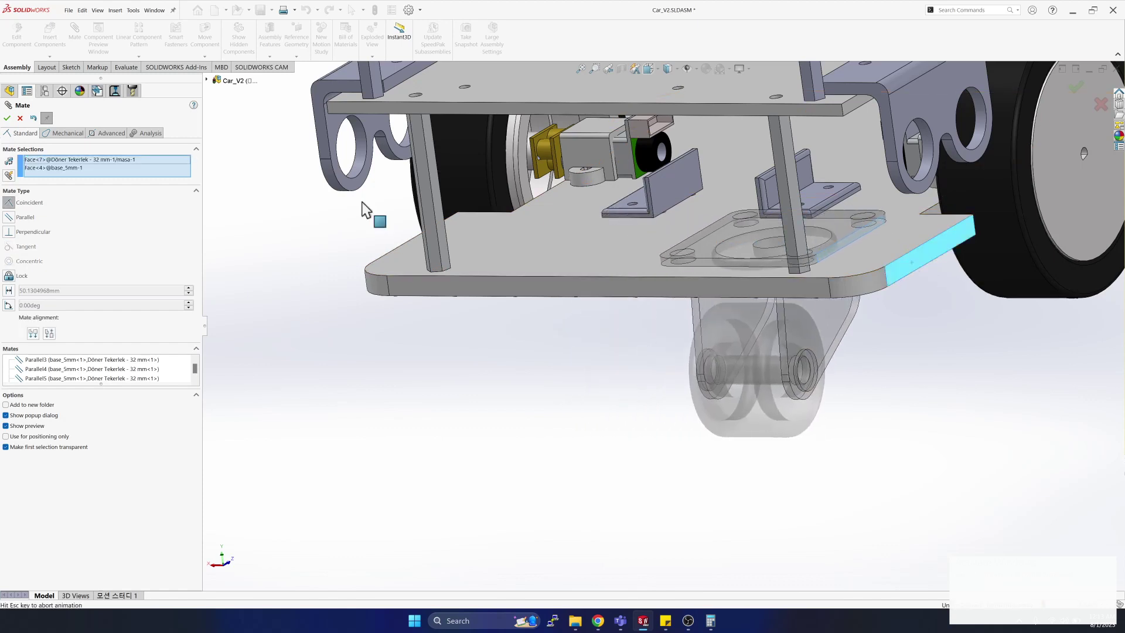
click(8, 290)
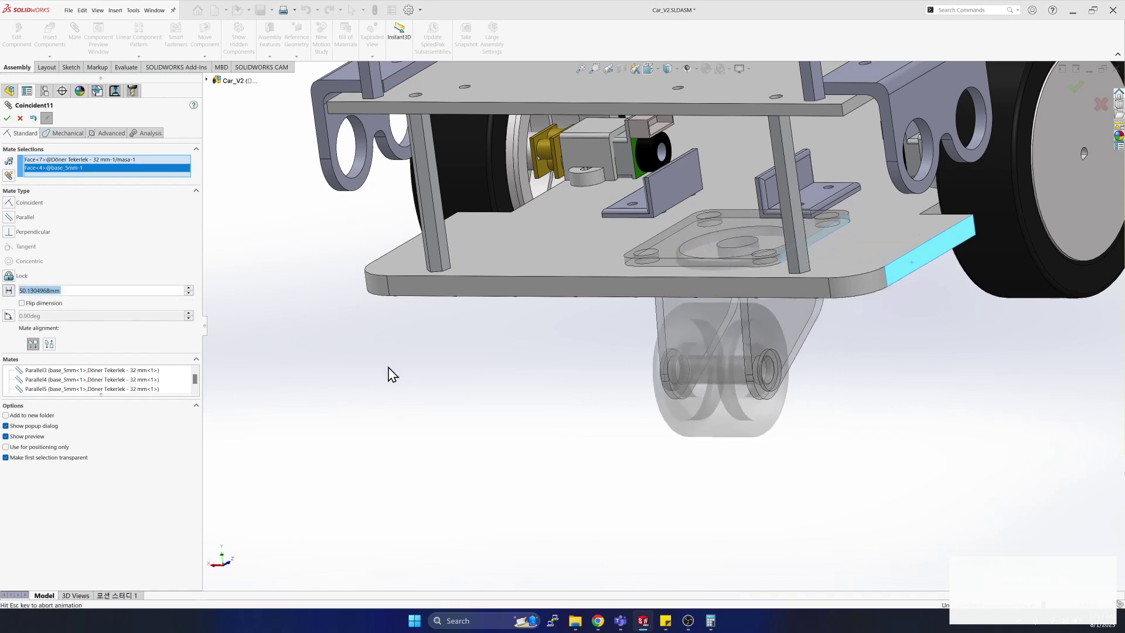
text(49)
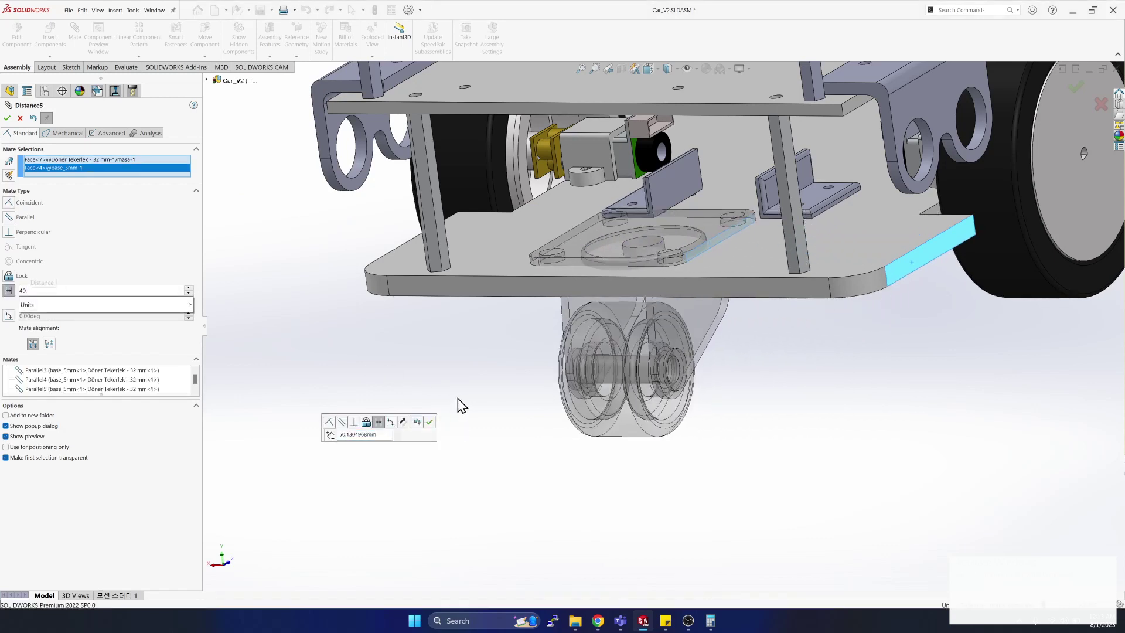
key(Return)
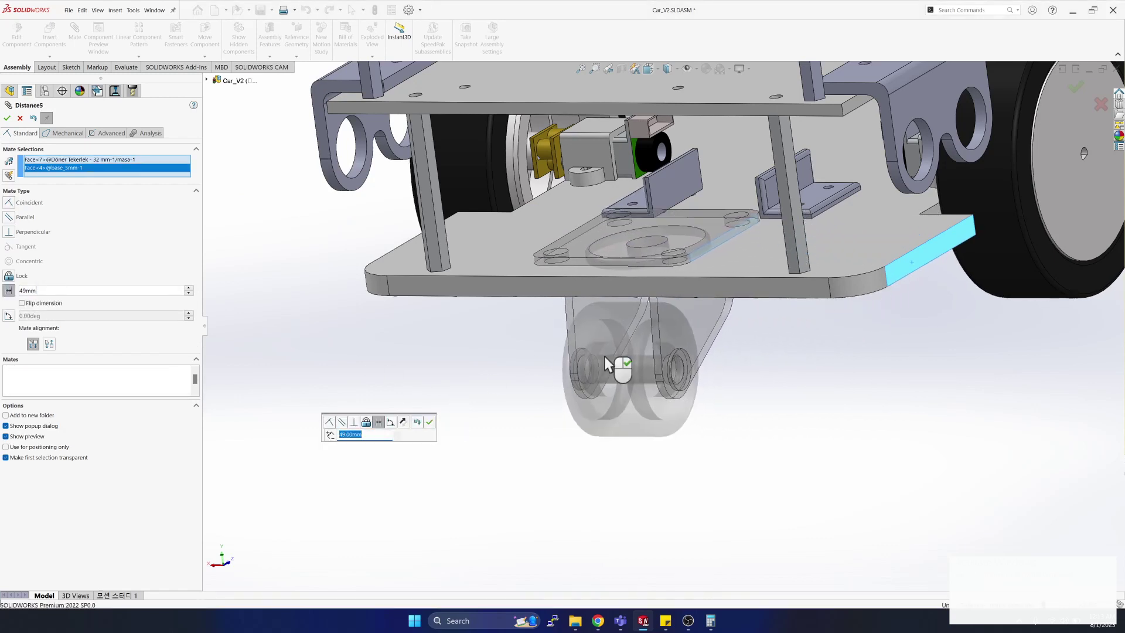
click(9, 119)
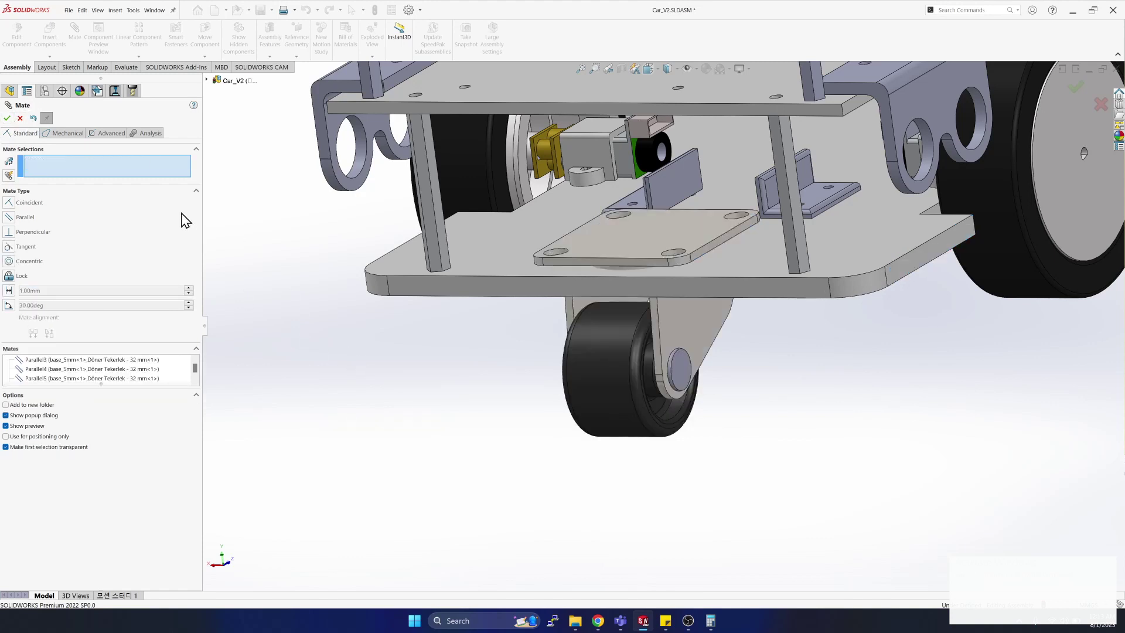
click(7, 121)
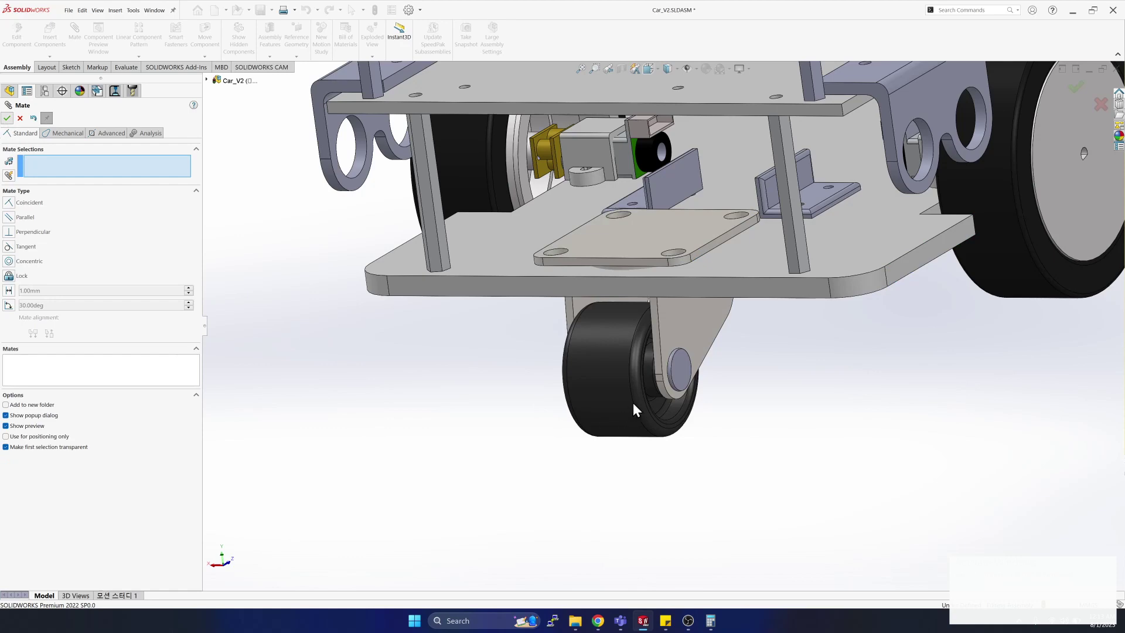
Try moving the caster freely by its mounting plate and fork to test its remaining freedom.
drag(690, 321, 602, 310)
key(Escape)
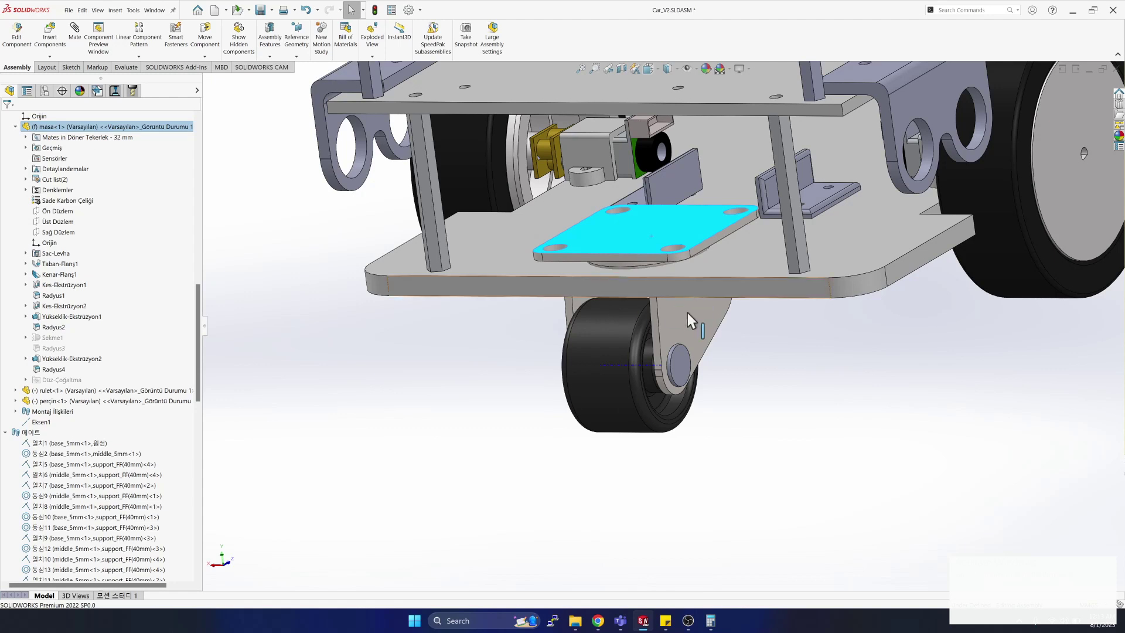
click(684, 337)
mouse_move(667, 247)
mouse_down()
mouse_move(674, 296)
mouse_move(647, 237)
mouse_move(655, 258)
mouse_move(651, 247)
mouse_up()
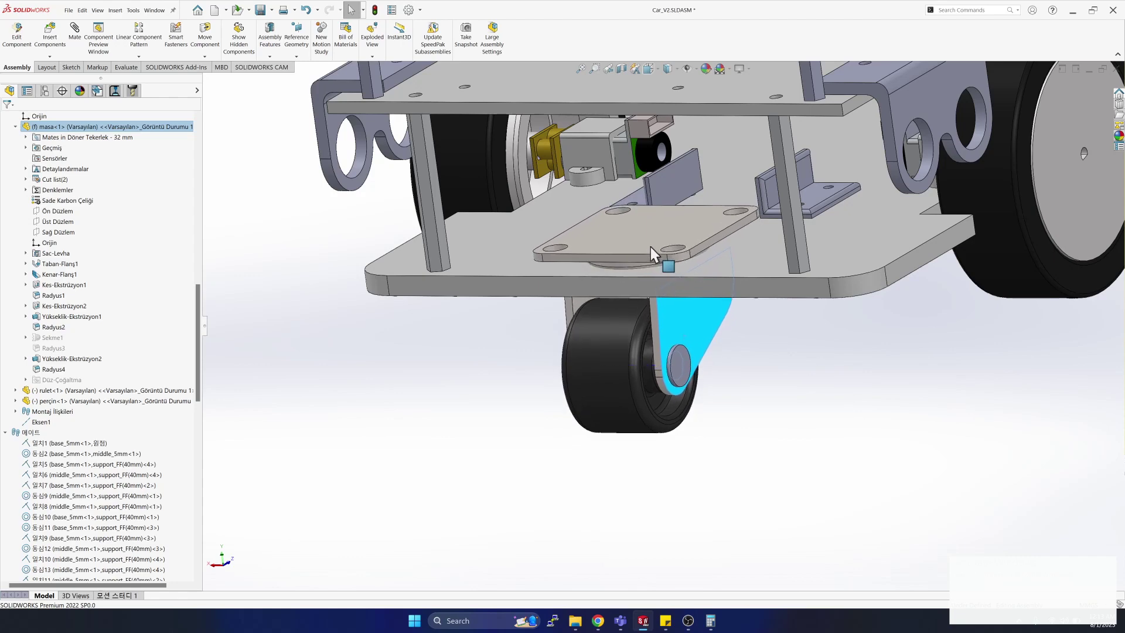
click(753, 380)
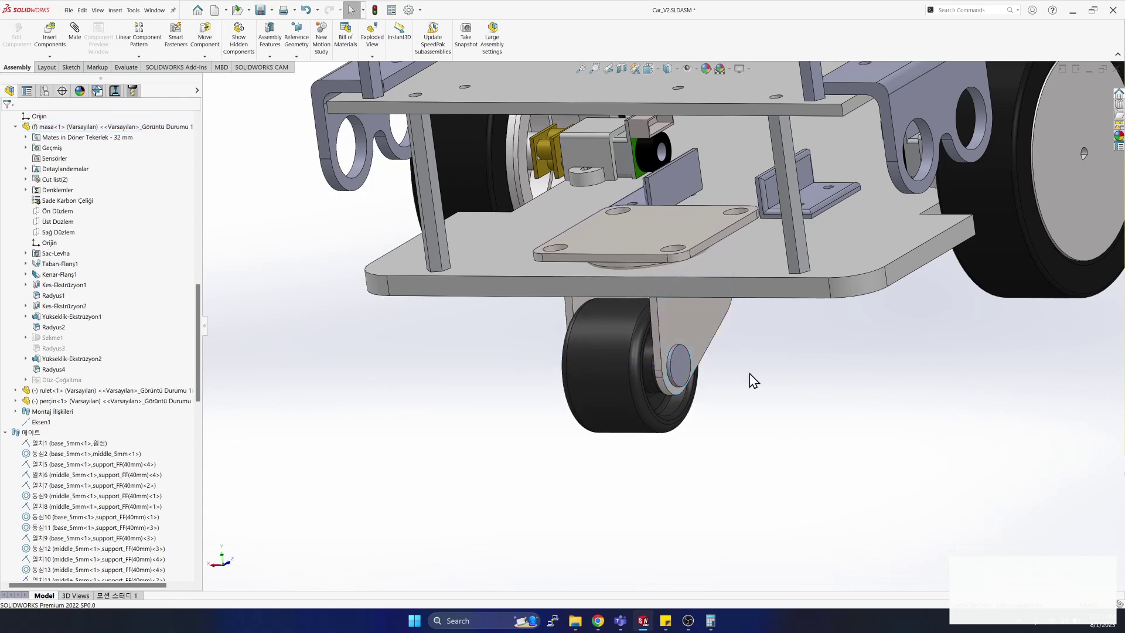
Raise the caster vertically in the back view so its wheel bottom comes closer to the level of the drive wheels.
key(ctrl+1)
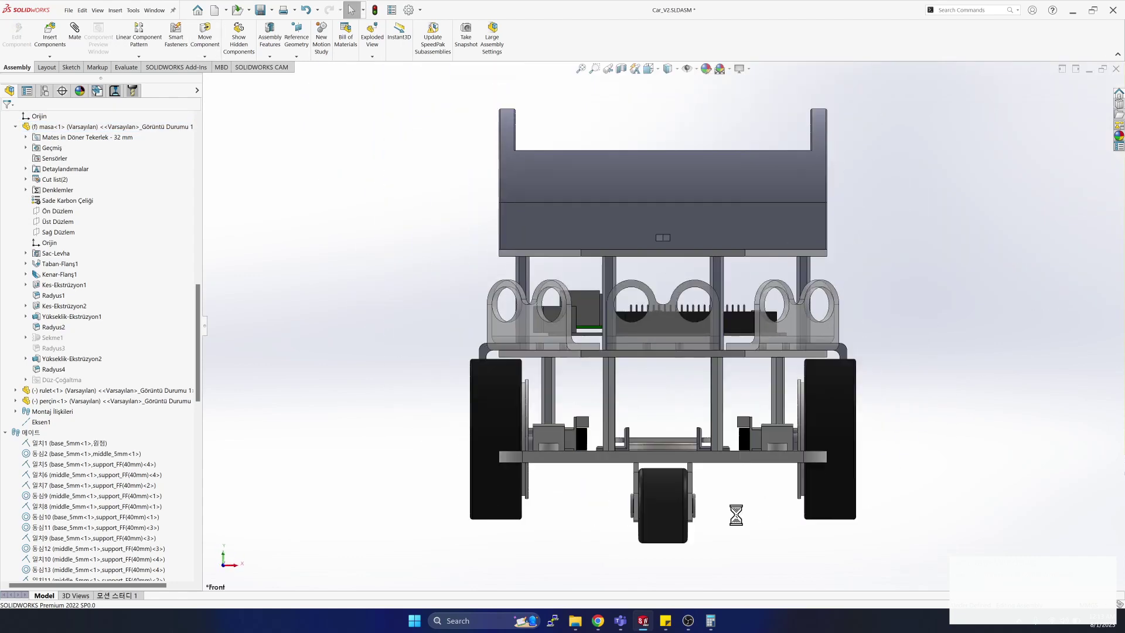
key(ctrl+2)
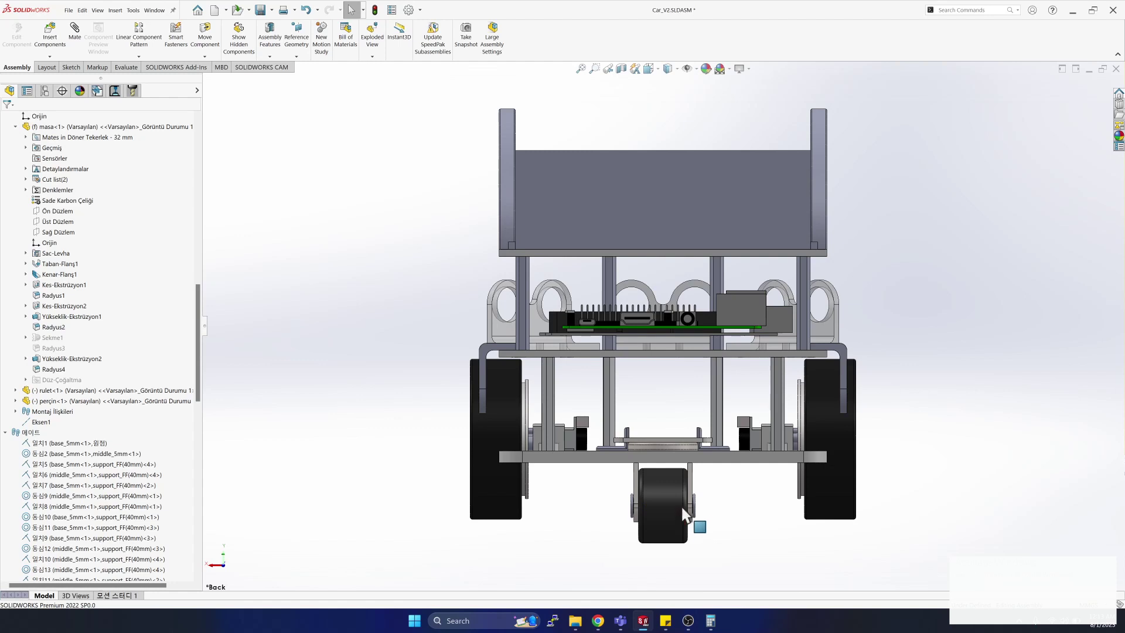
drag(689, 502, 689, 477)
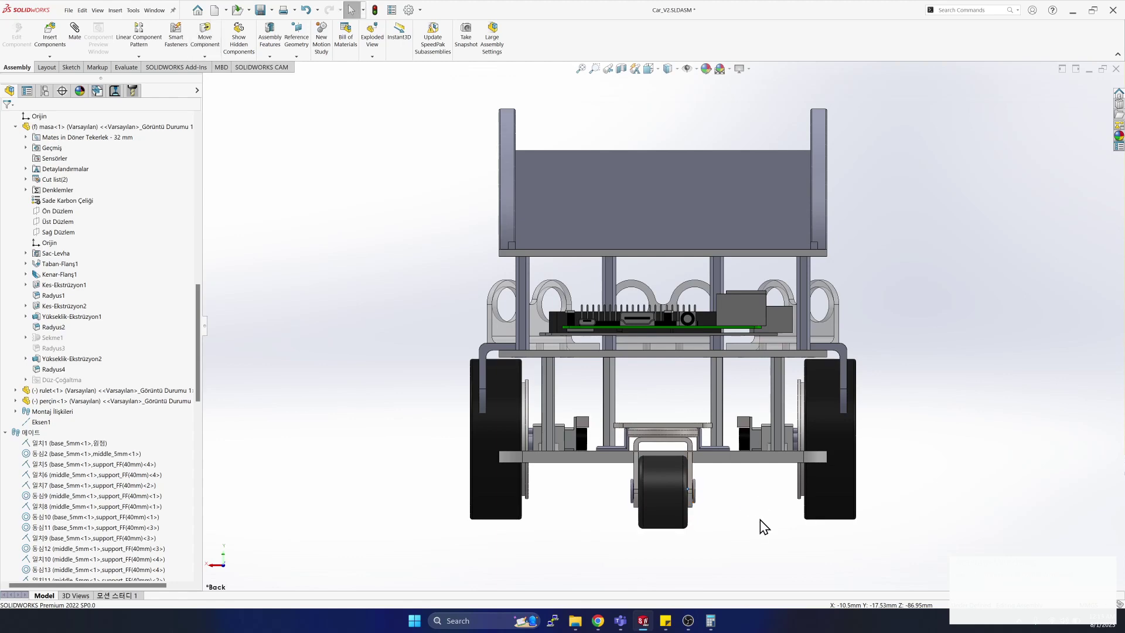
Examine the raised caster and its position relative to the base plate from the rear, side and underneath.
key(Left)
key(Left)
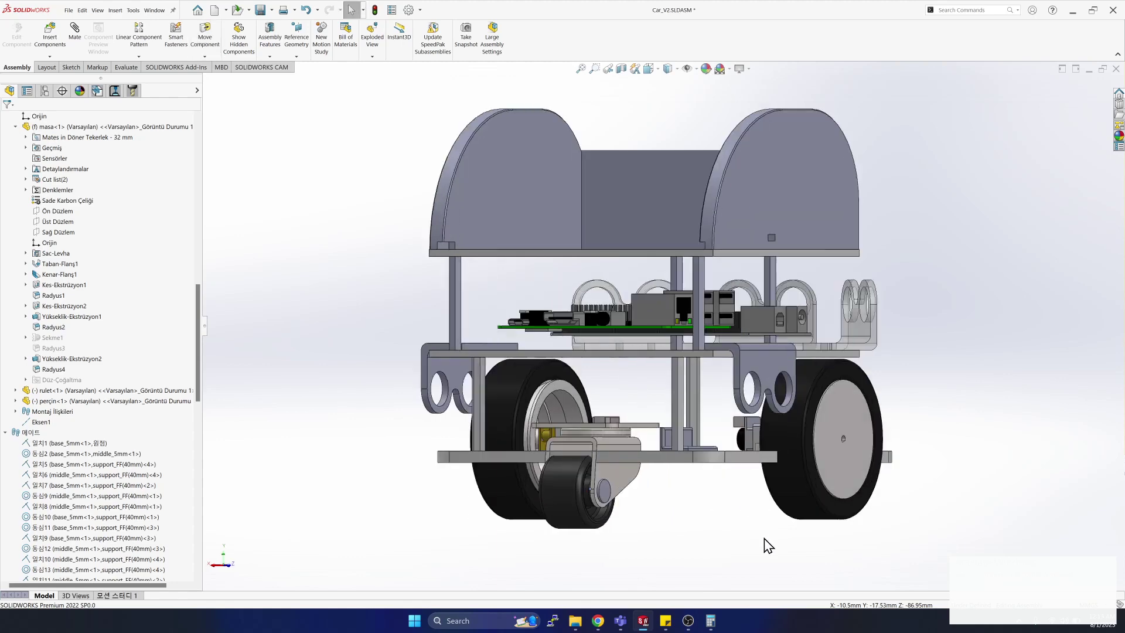
key(Up)
key(Up)
key(Down)
key(Down)
key(Down)
key(Down)
key(Right)
key(Up)
key(Up)
key(Up)
key(Up)
key(Right)
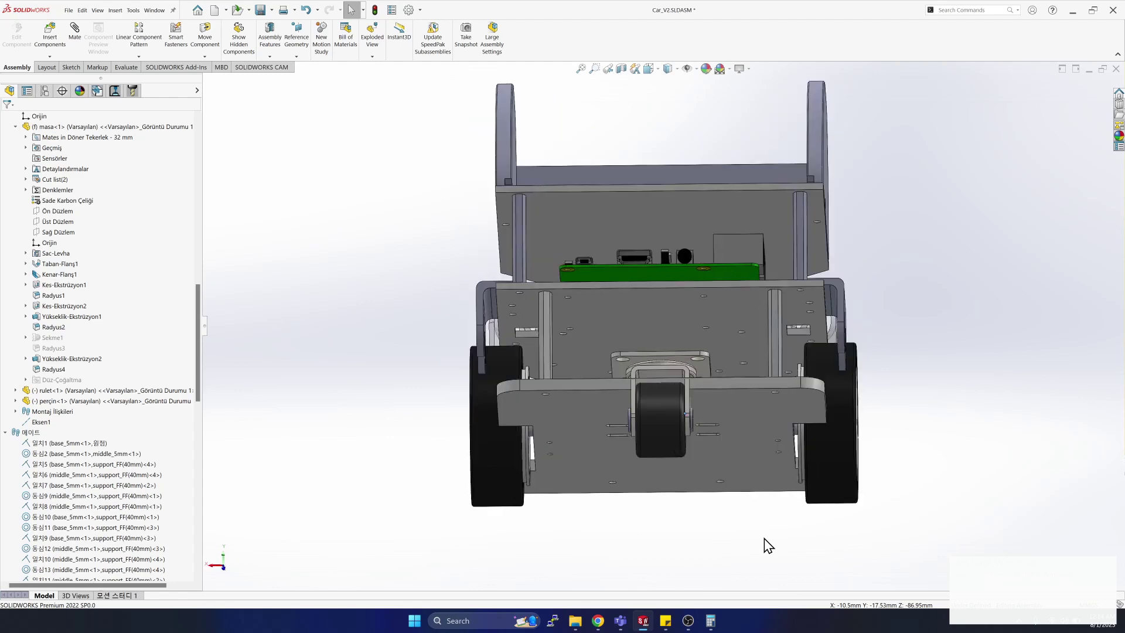
Adjust the caster's height in the front view so the bottom of its wheel lines up with the large drive wheels.
key(ctrl+1)
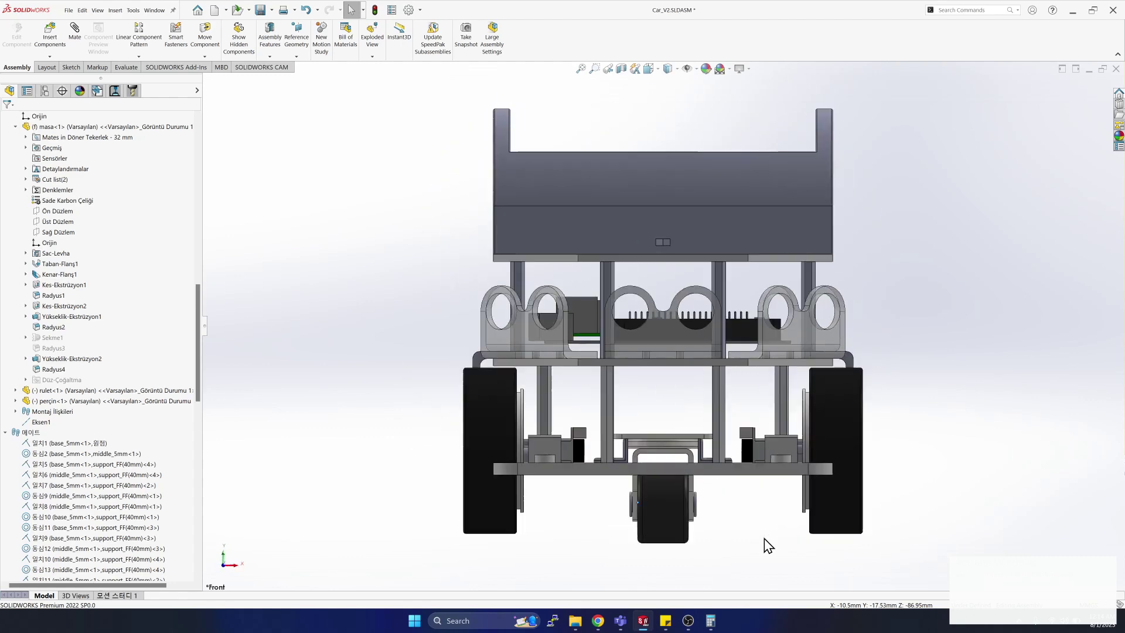
click(678, 508)
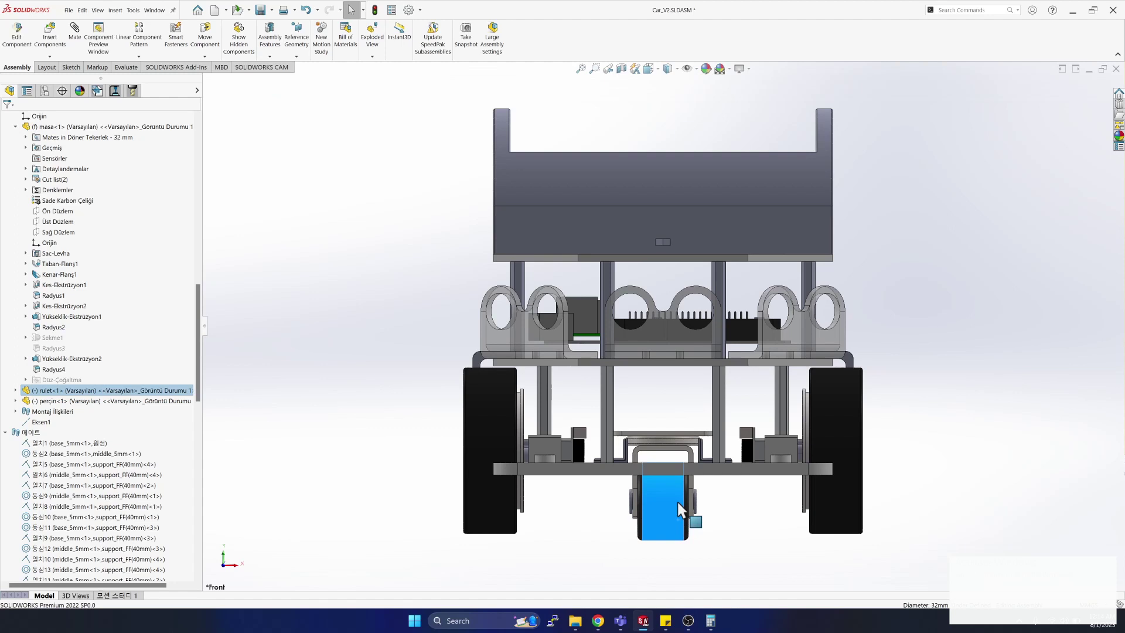
drag(677, 502, 677, 497)
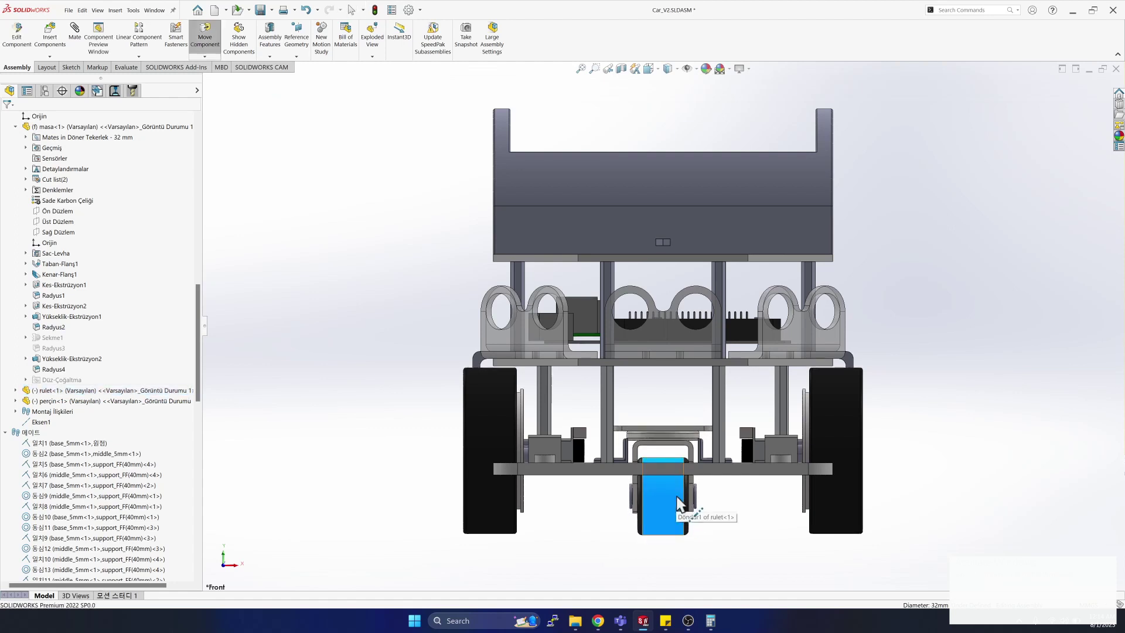
key(Escape)
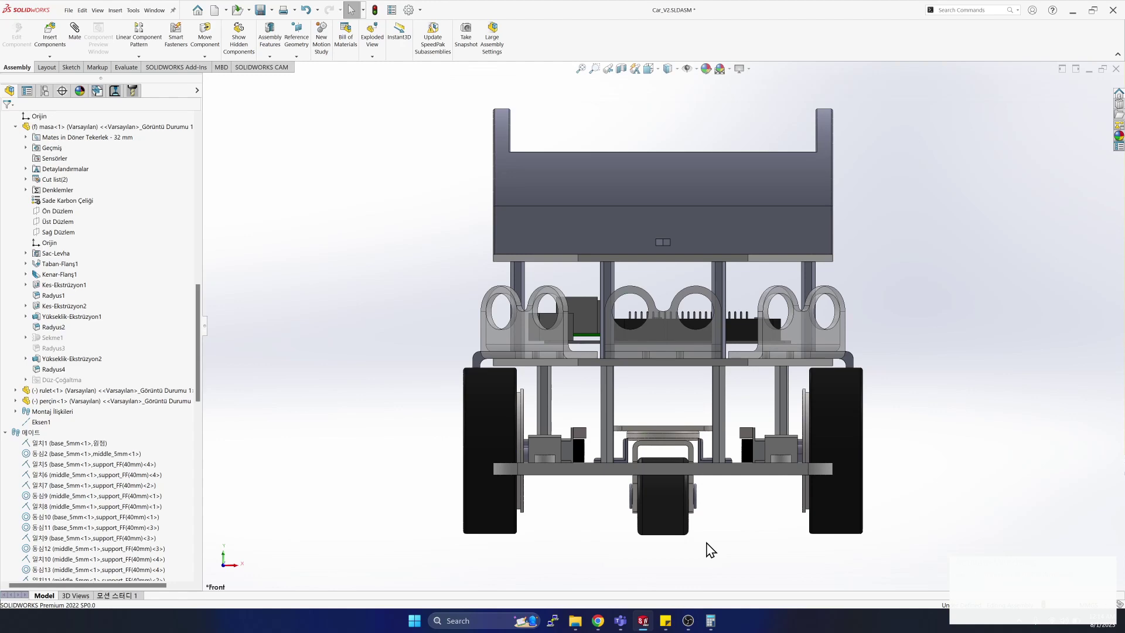
Examine the caster's height and placement around the robot from the front through the back to the side.
key(Right)
key(Right)
key(Right)
key(Right)
key(Right)
key(Right)
key(Right)
key(Right)
key(Right)
key(Right)
key(Right)
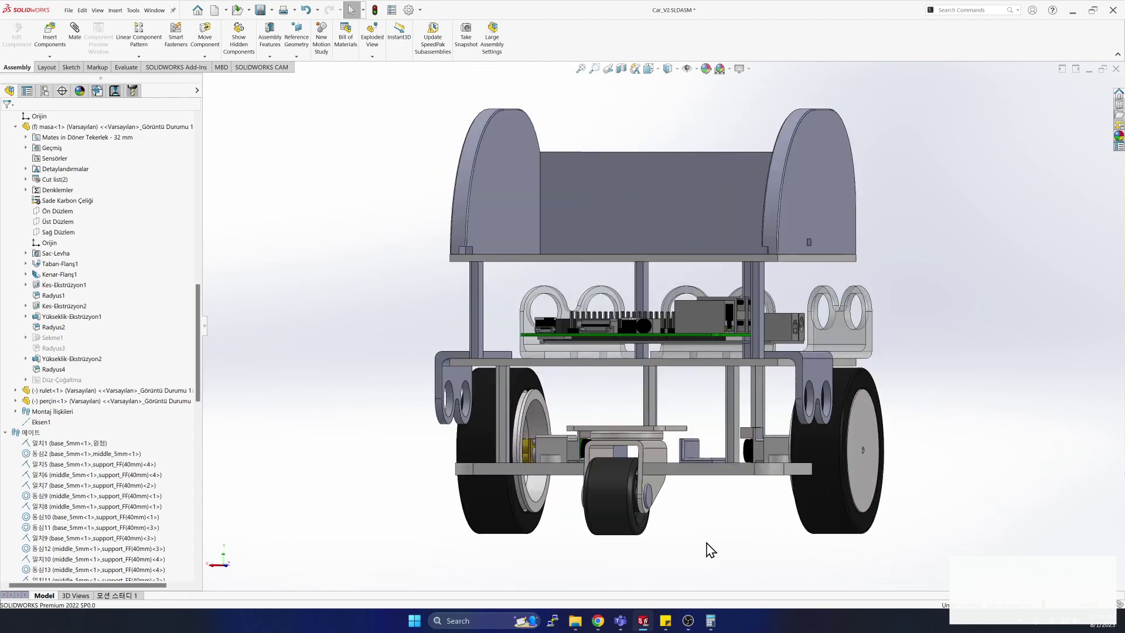
key(Right)
key(Right)
key(Right)
key(Right)
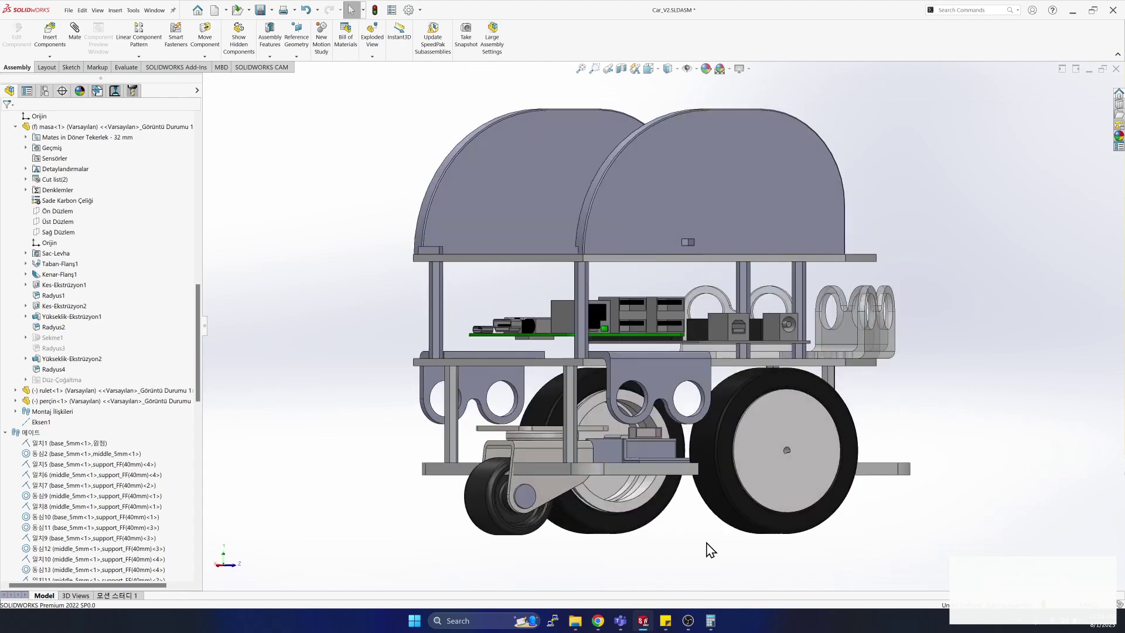
Examine the caster wheel's position relative to the base plate from several side angles.
key(Right)
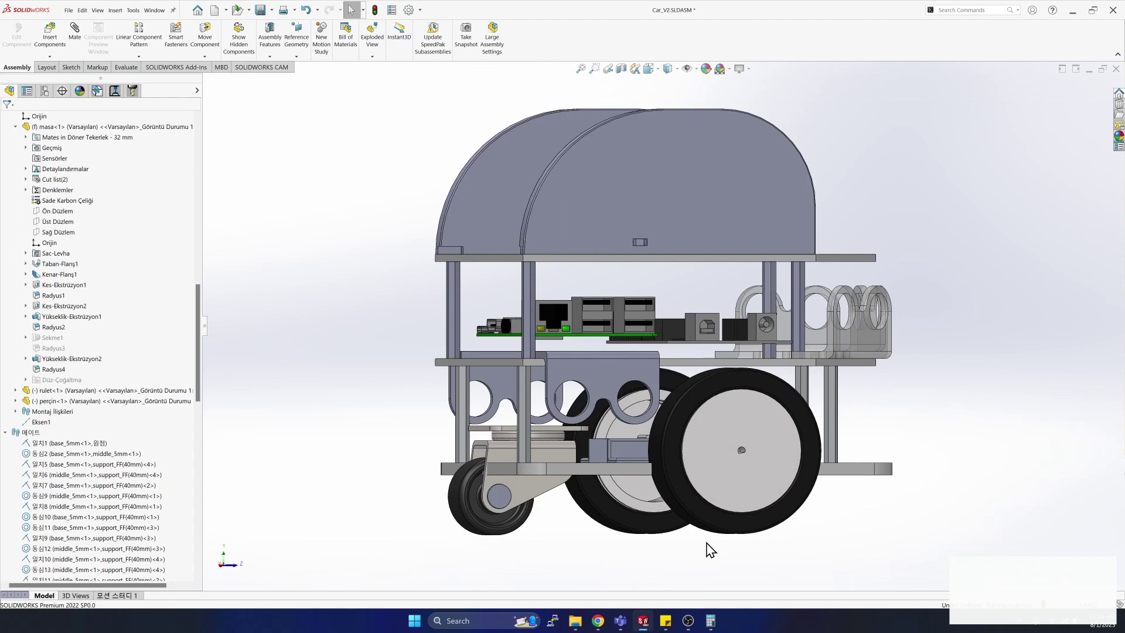
key(Right)
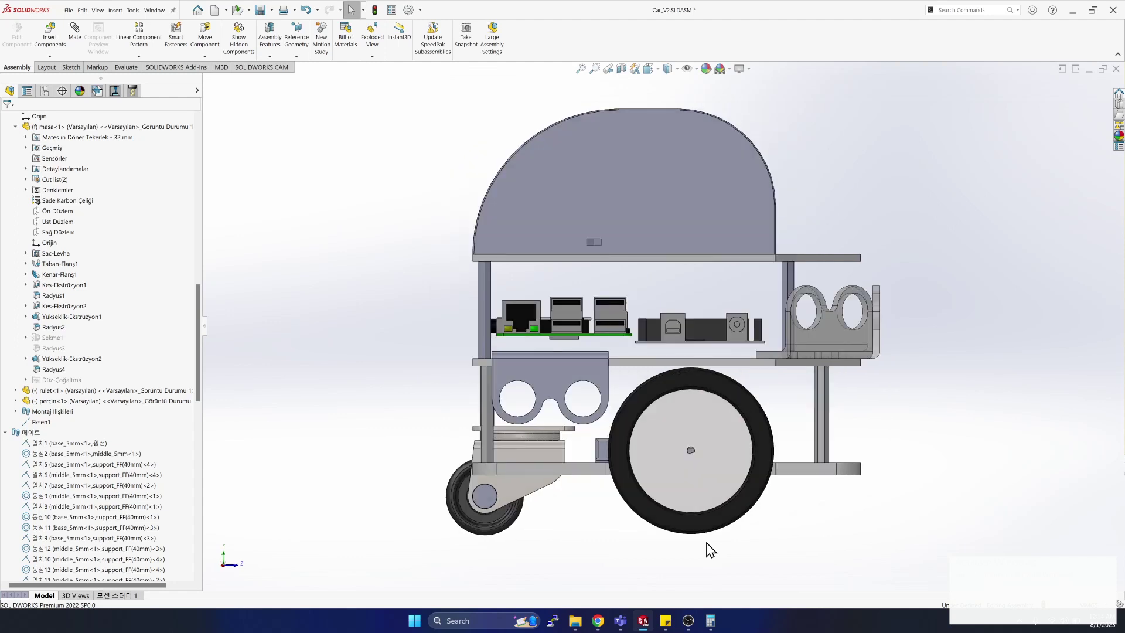
key(Right)
key(Right)
key(Left)
key(Left)
key(Right)
key(Right)
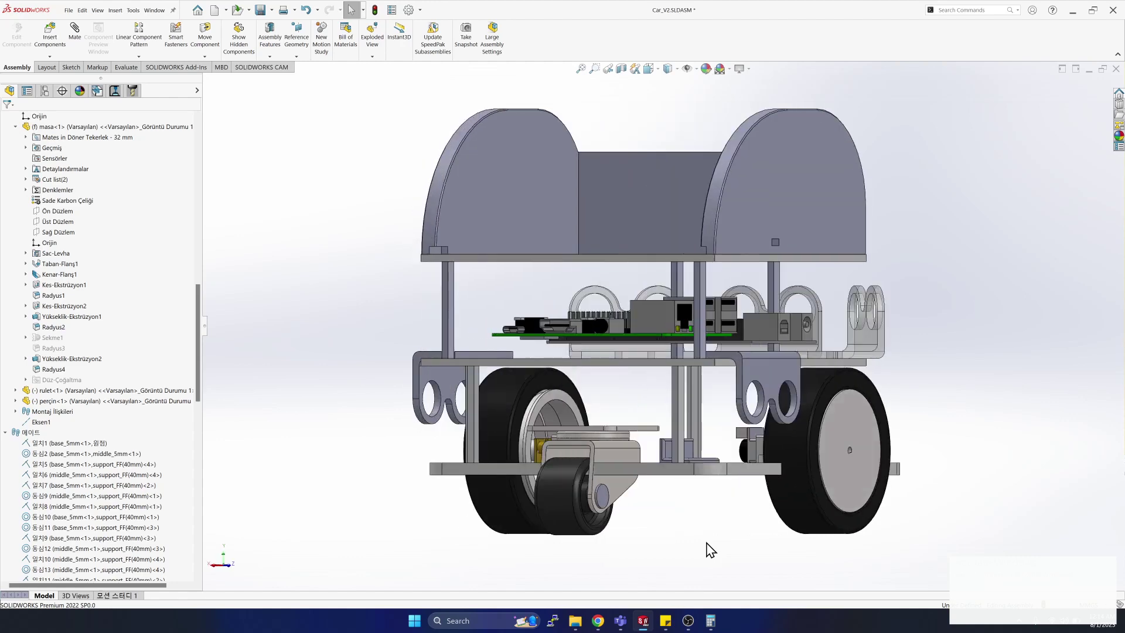
Set the Distance4 mate between the end faces of the base plate and the caster's mounting plate to 5 mm.
click(610, 469)
click(344, 495)
scroll(58, 487, down, 20)
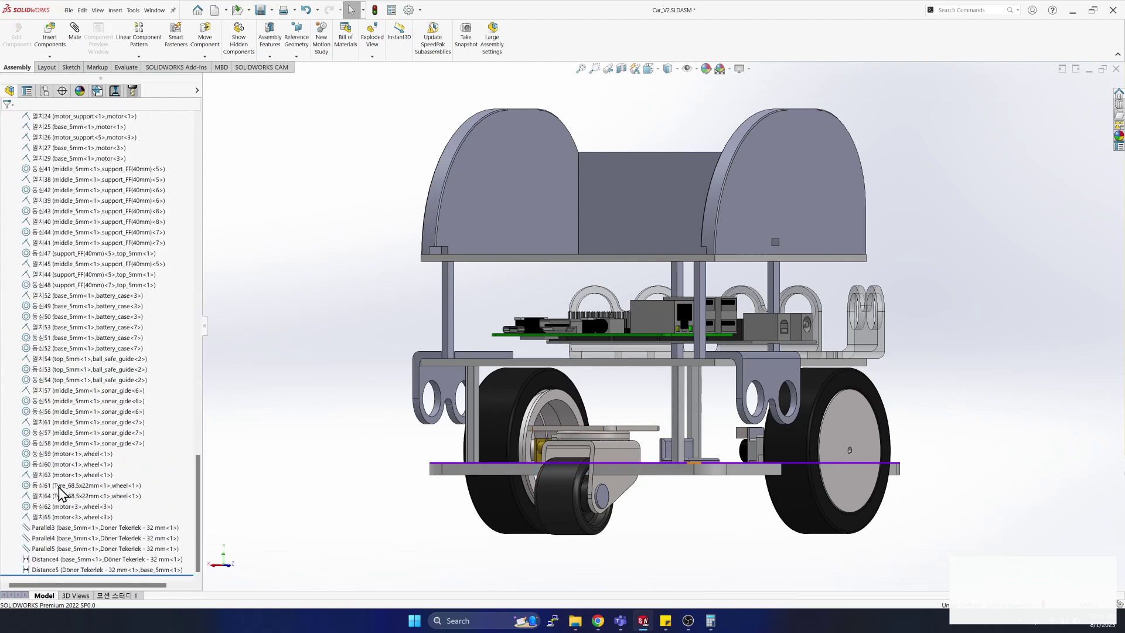
click(49, 559)
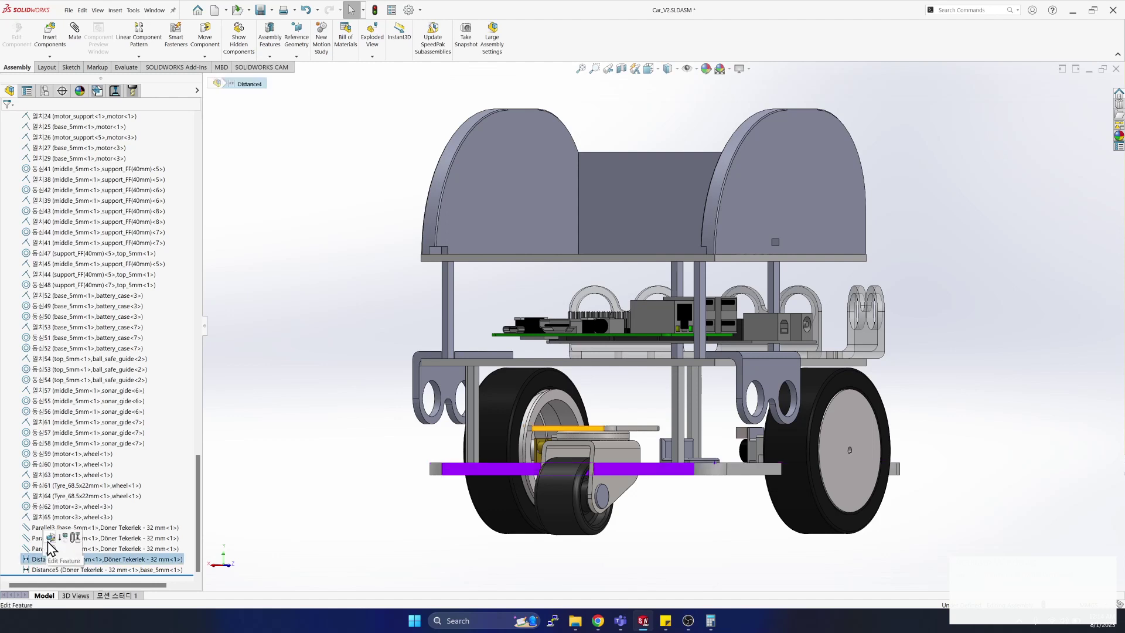
click(50, 539)
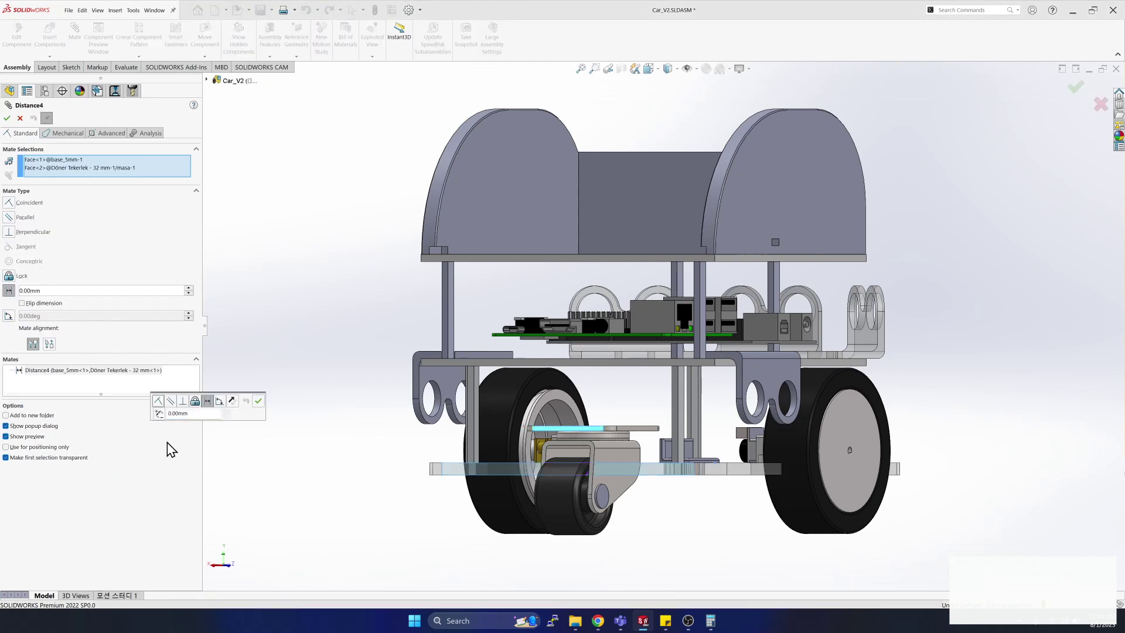
click(192, 413)
key(BackSpace)
key(BackSpace)
key(BackSpace)
key(BackSpace)
text(5mm)
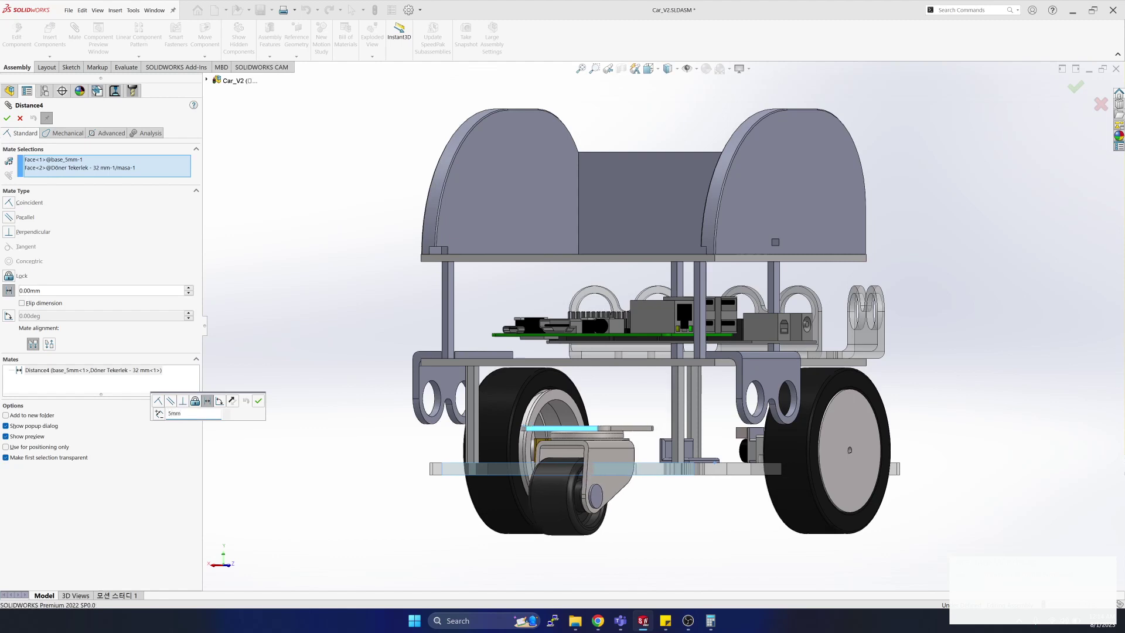
key(Return)
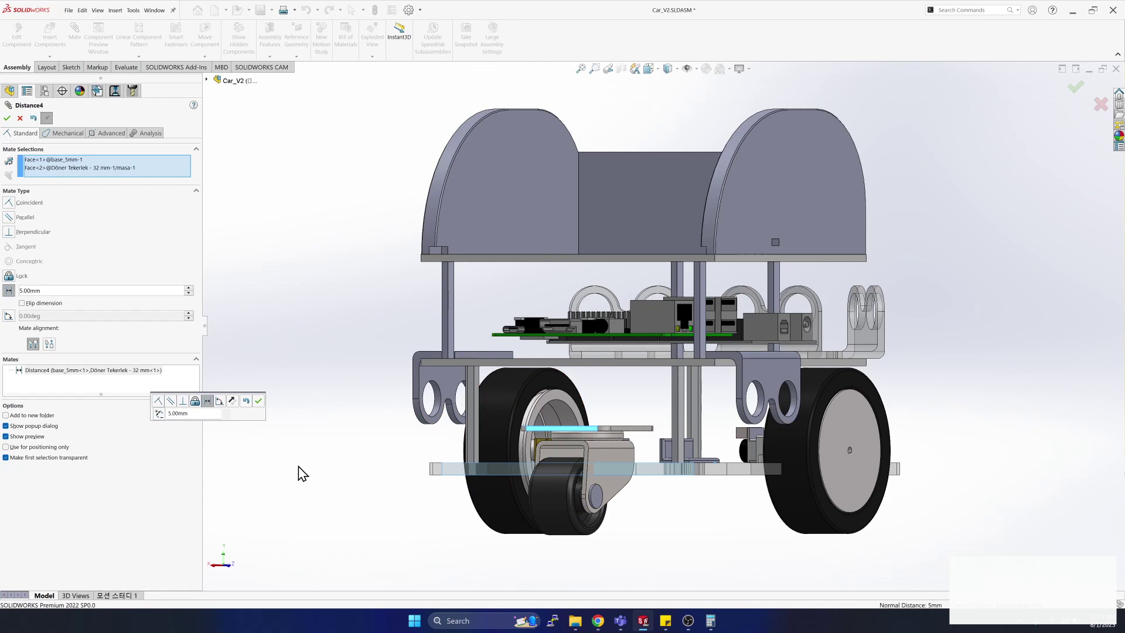
click(258, 401)
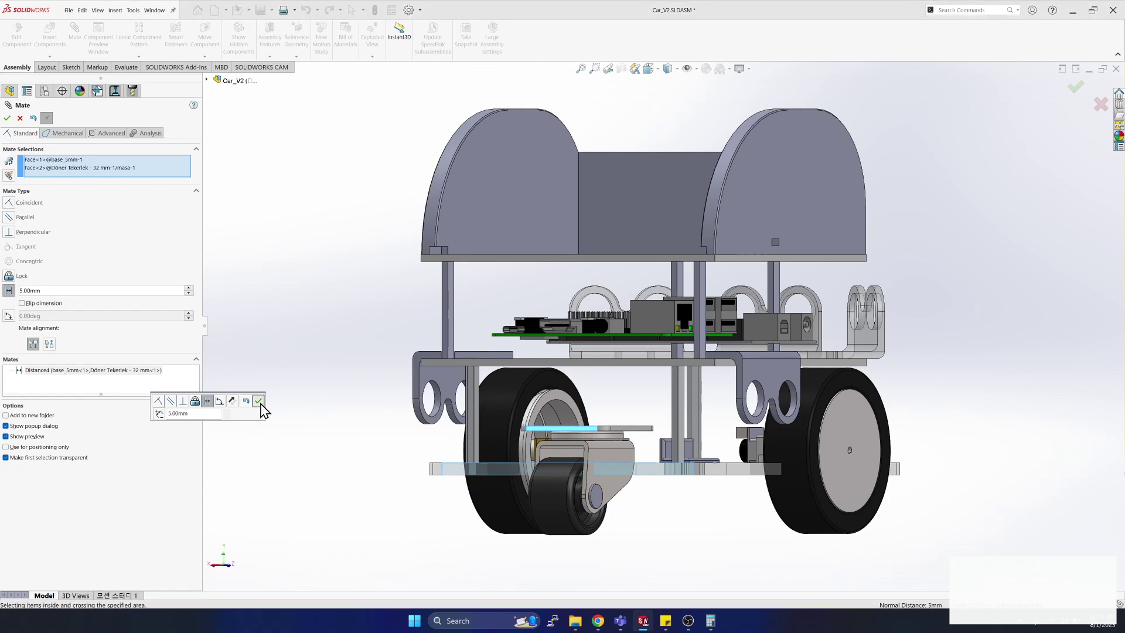
Raise the caster slightly and add a 17.5 mm distance mate between its mounting plate's underside and the base plate's upper face.
key(ctrl+3)
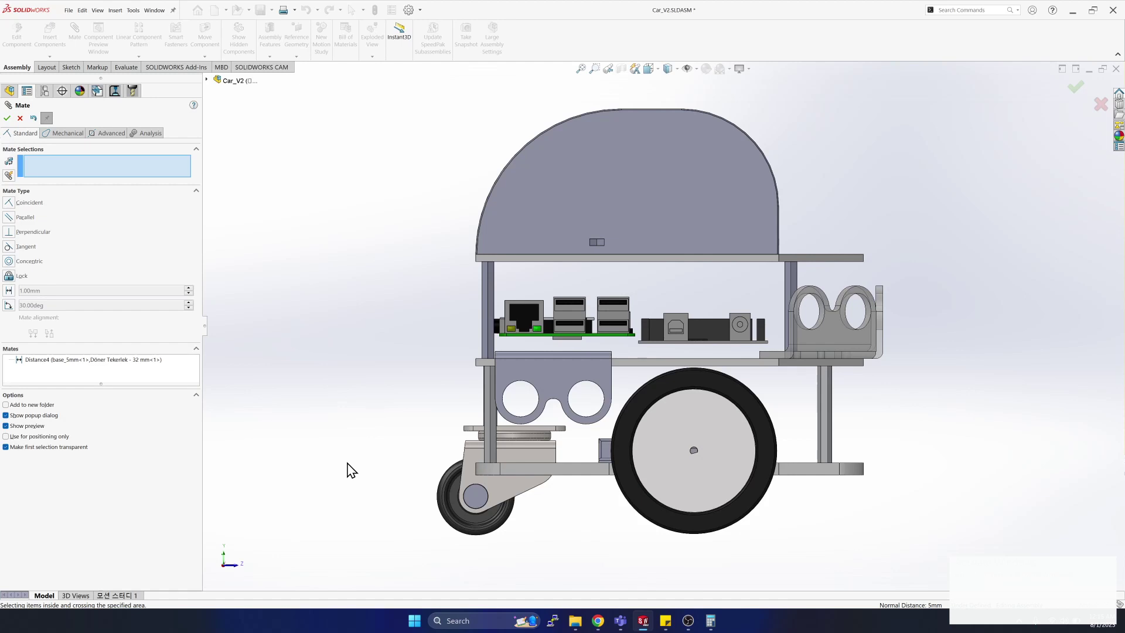
drag(495, 475, 495, 467)
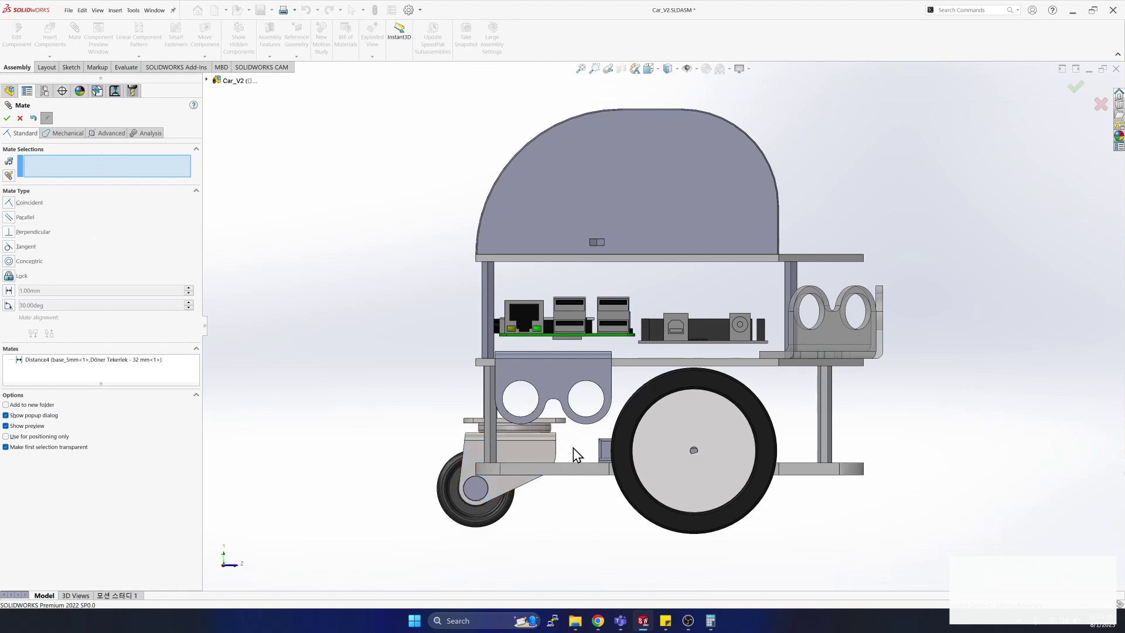
key(Up)
key(Up)
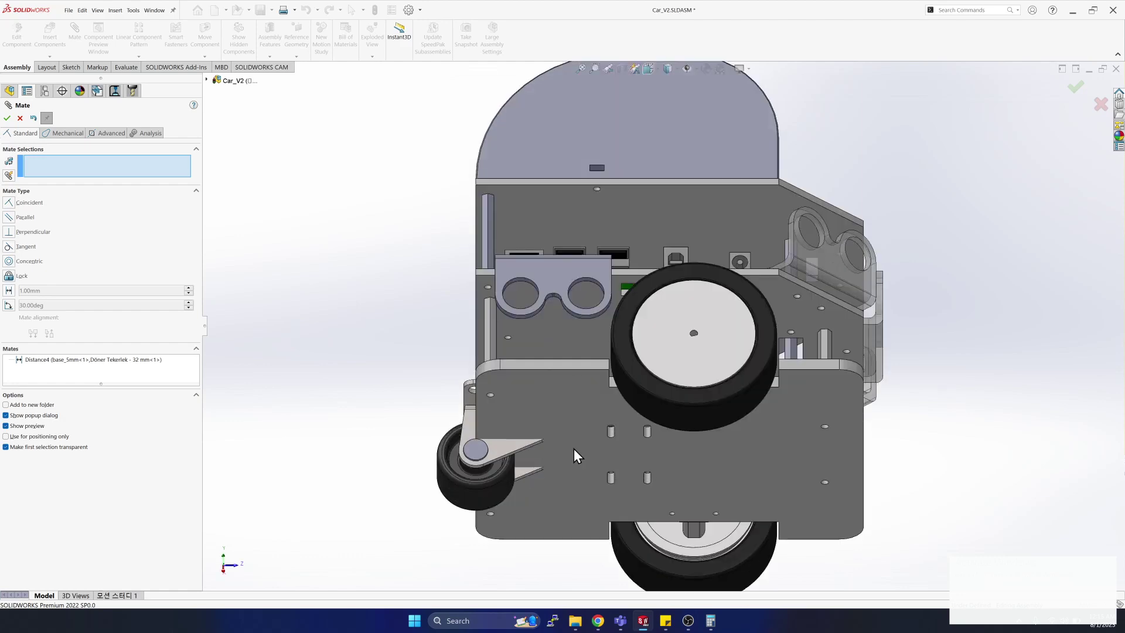
key(Down)
key(Down)
key(Right)
key(Up)
key(Up)
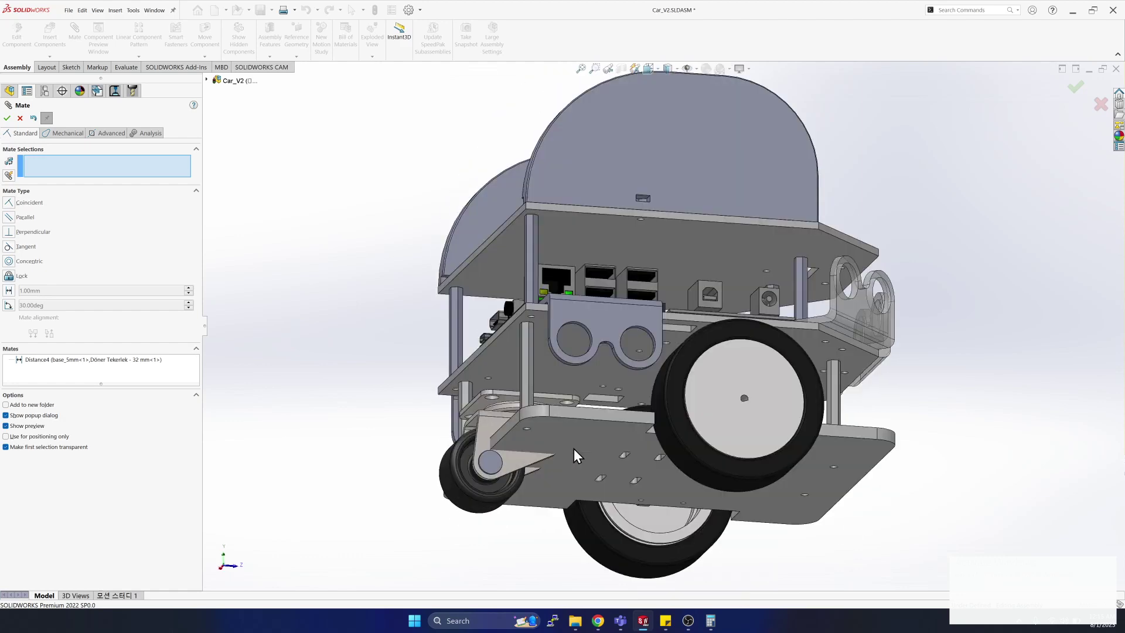
click(484, 402)
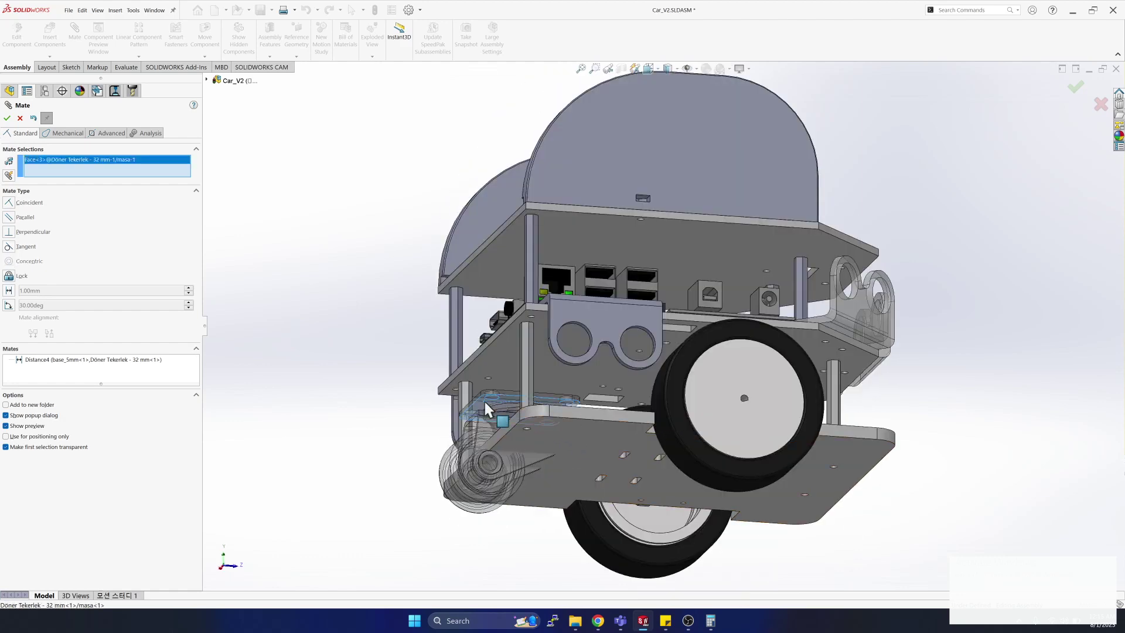
key(Down)
key(Down)
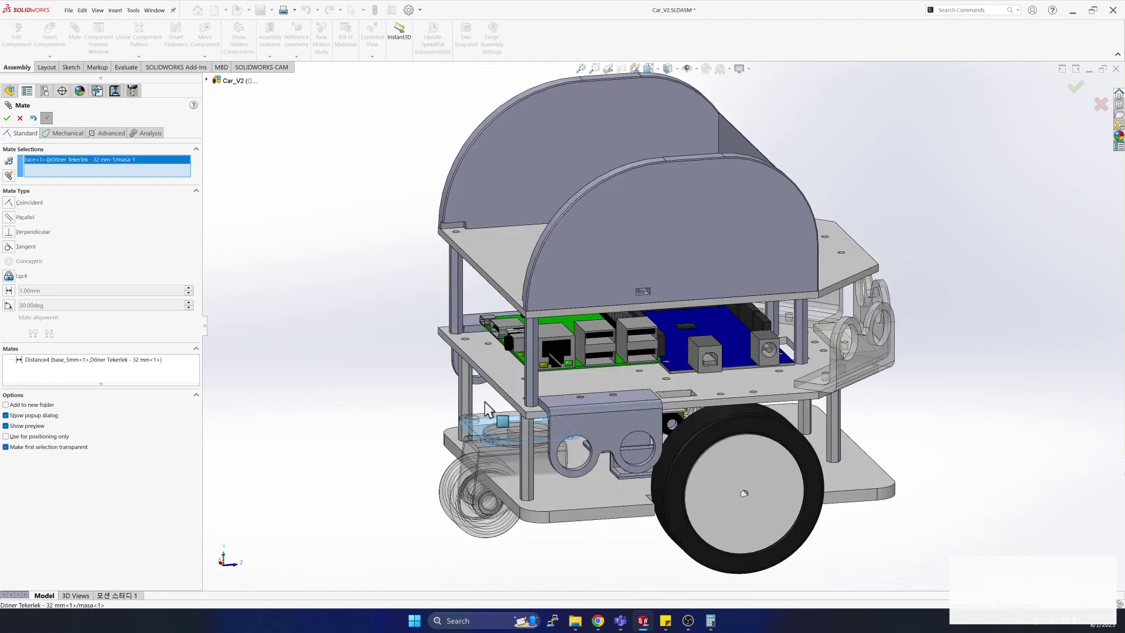
click(546, 491)
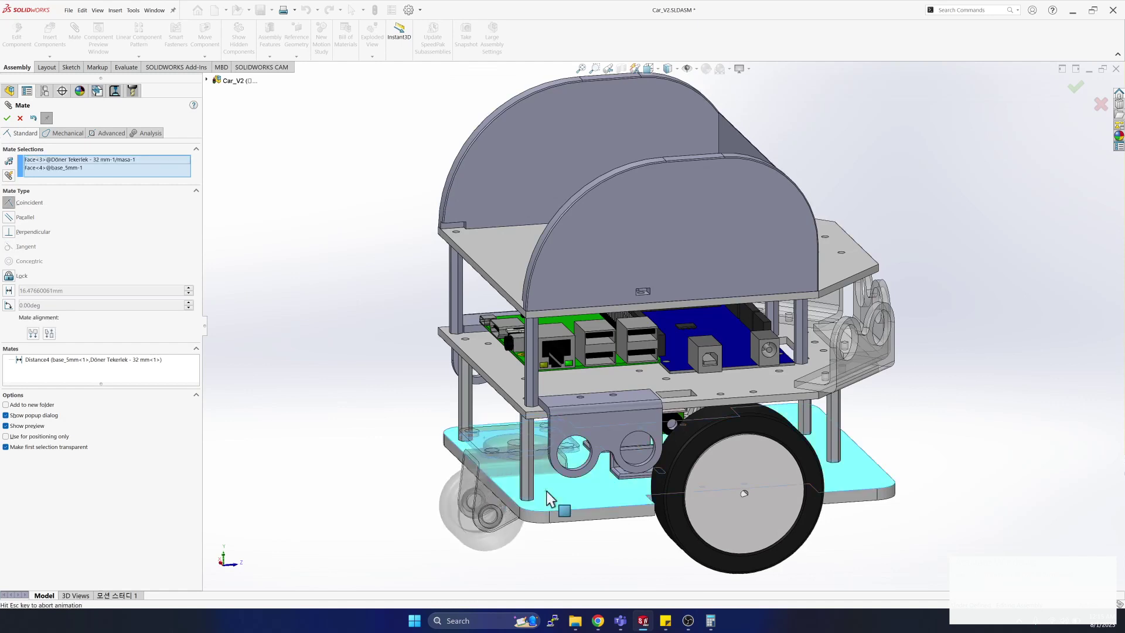
click(9, 291)
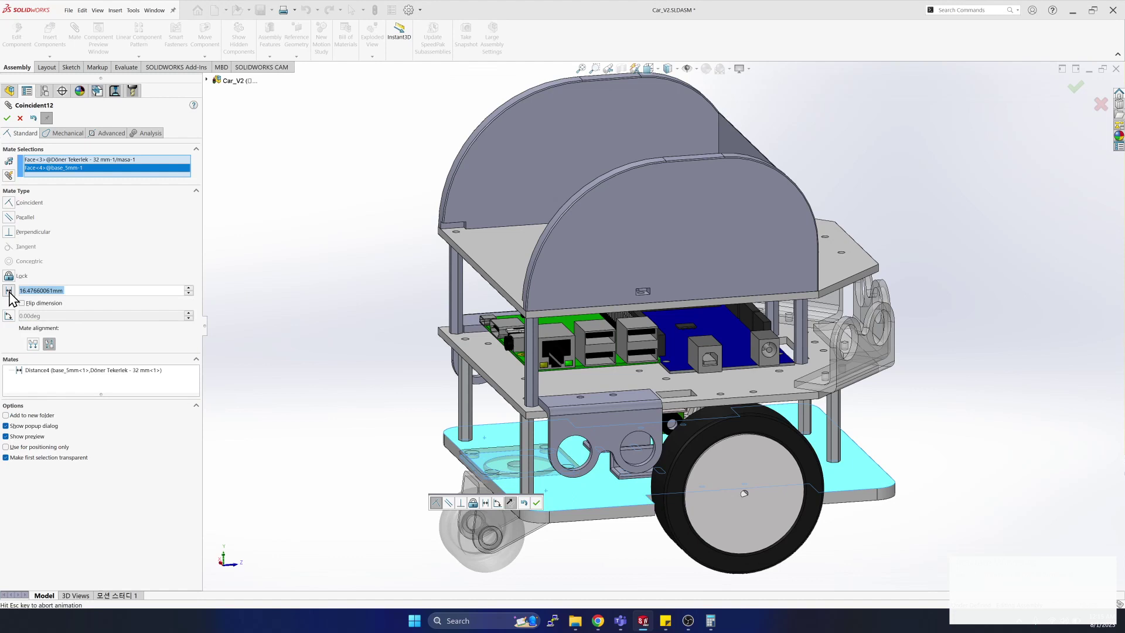
text(17.5)
key(Return)
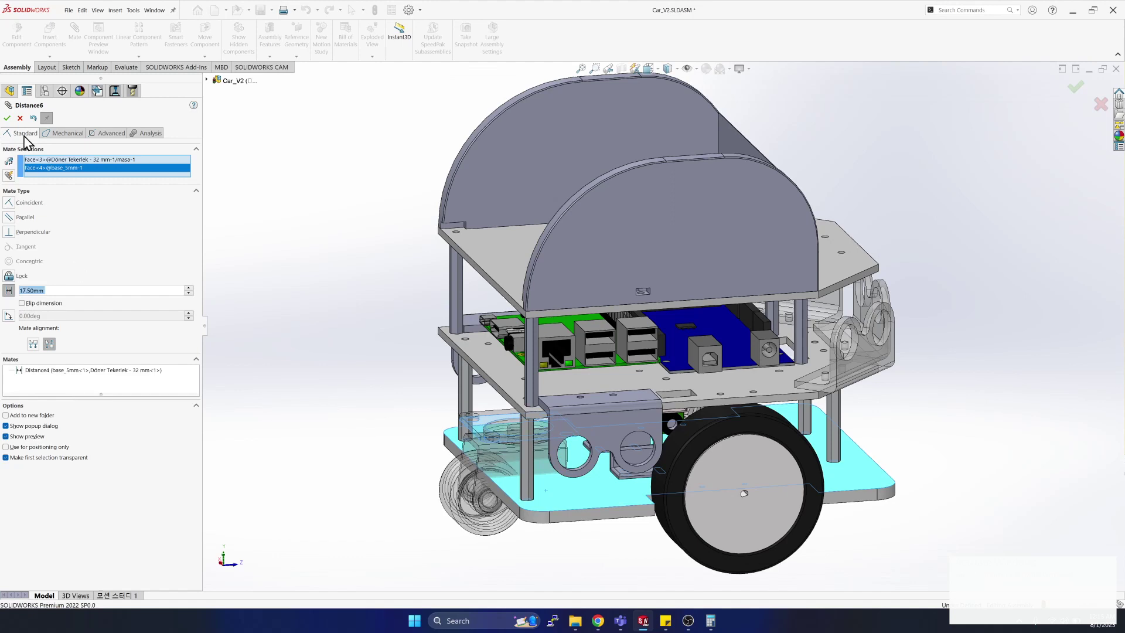
key(Return)
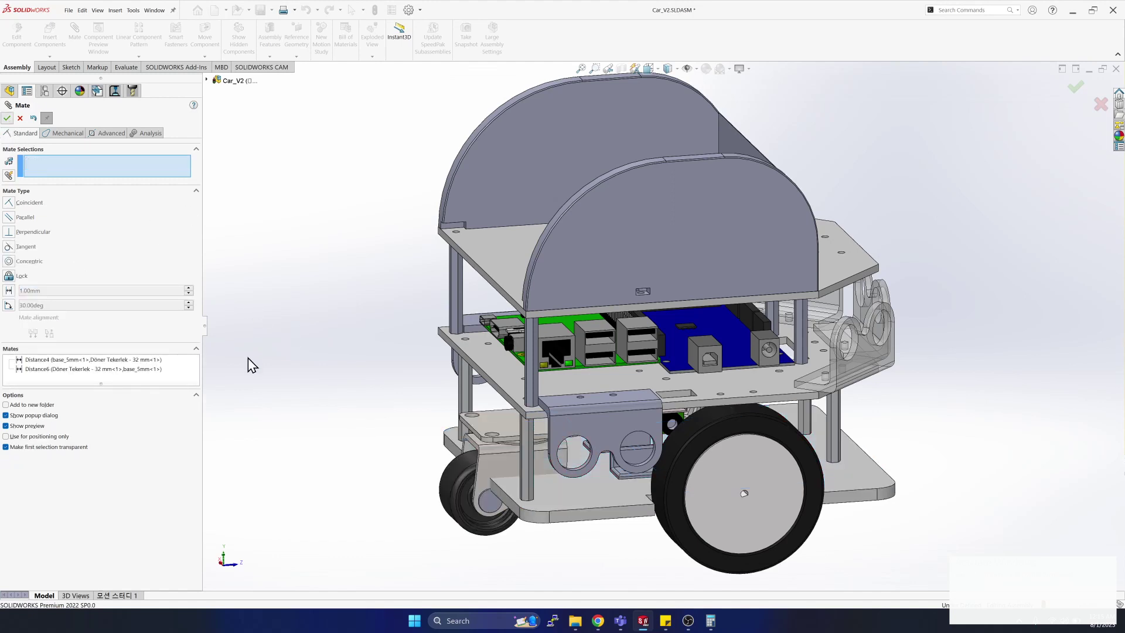
key(Escape)
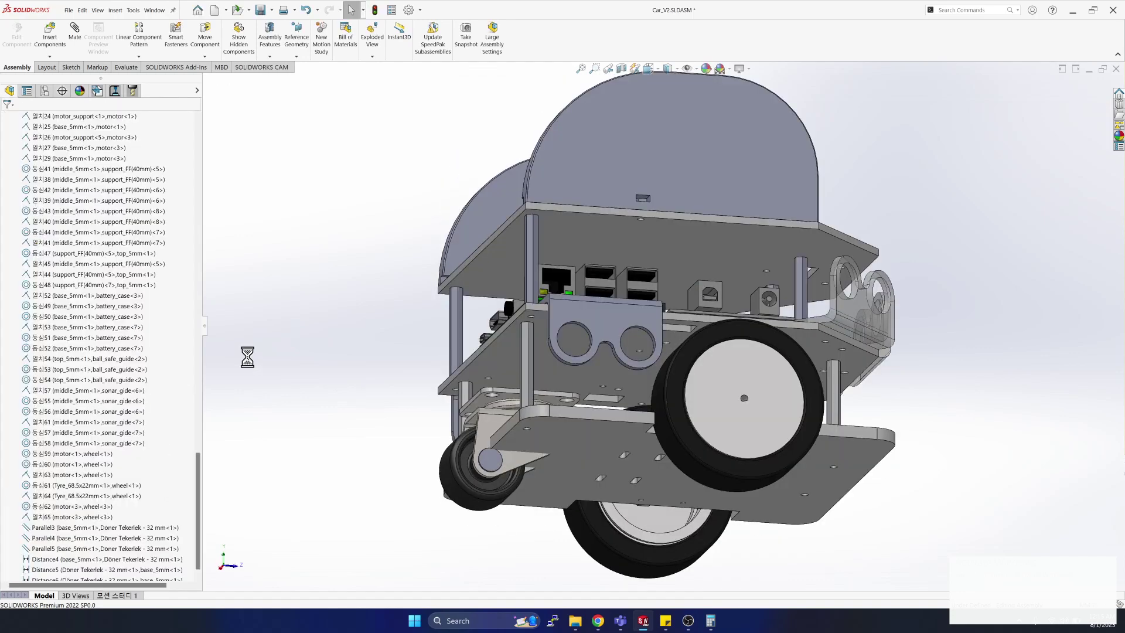
Edit the Distance4 mate between the base plate and the caster's mounting plate, setting its distance to 15 mm.
middle_drag(248, 358, 346, 400)
key(ctrl+1)
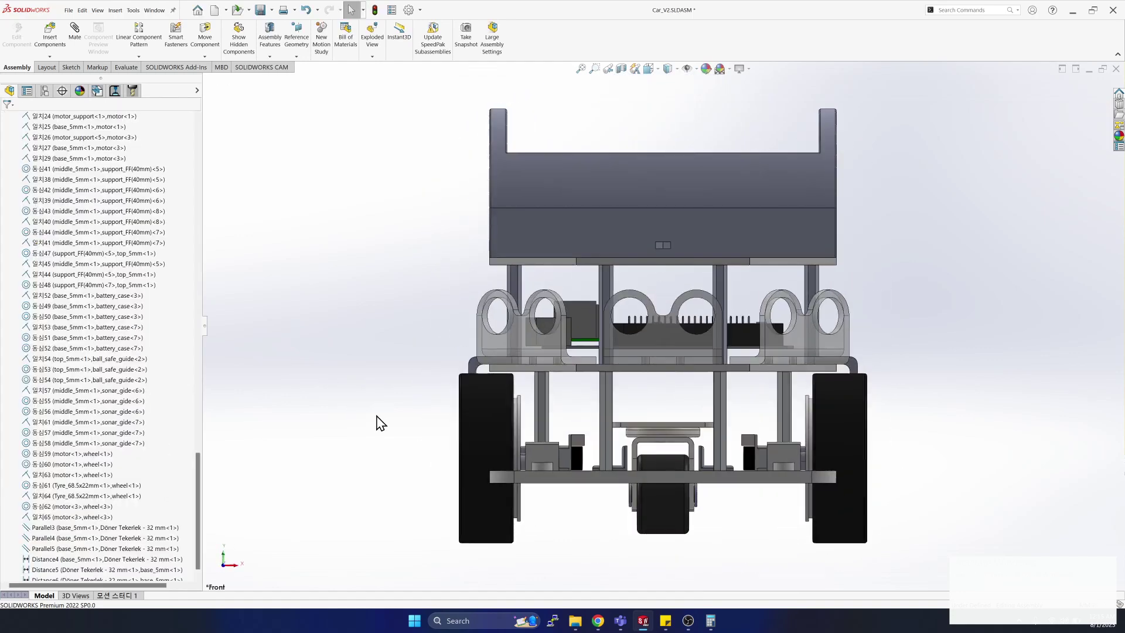
key(ctrl+3)
key(ctrl+1)
key(ctrl+3)
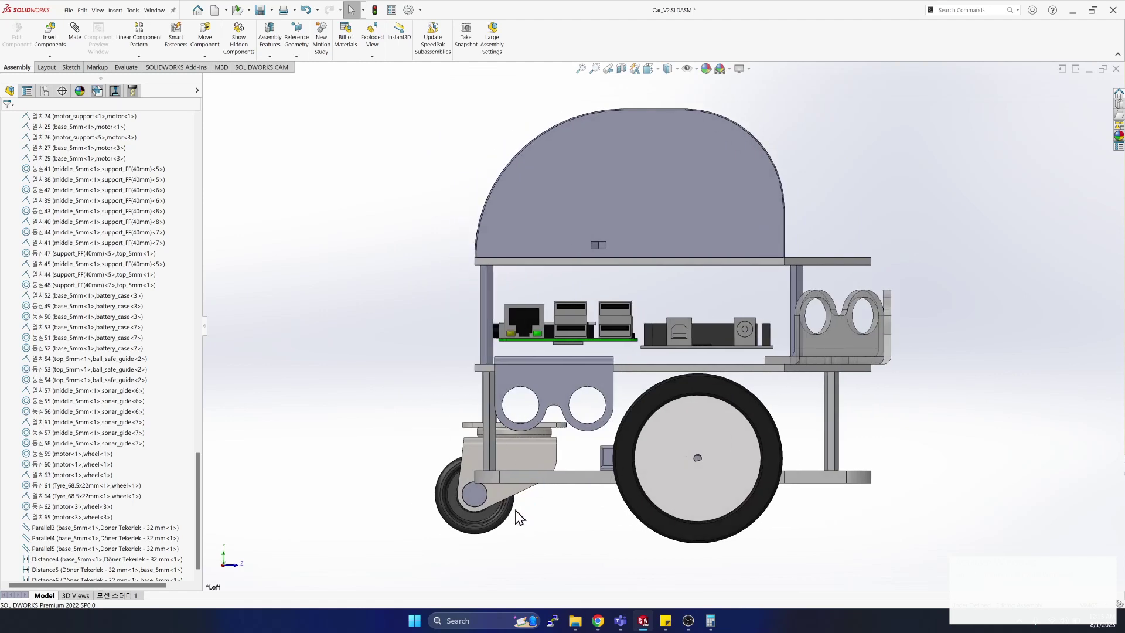
drag(516, 516, 63, 549)
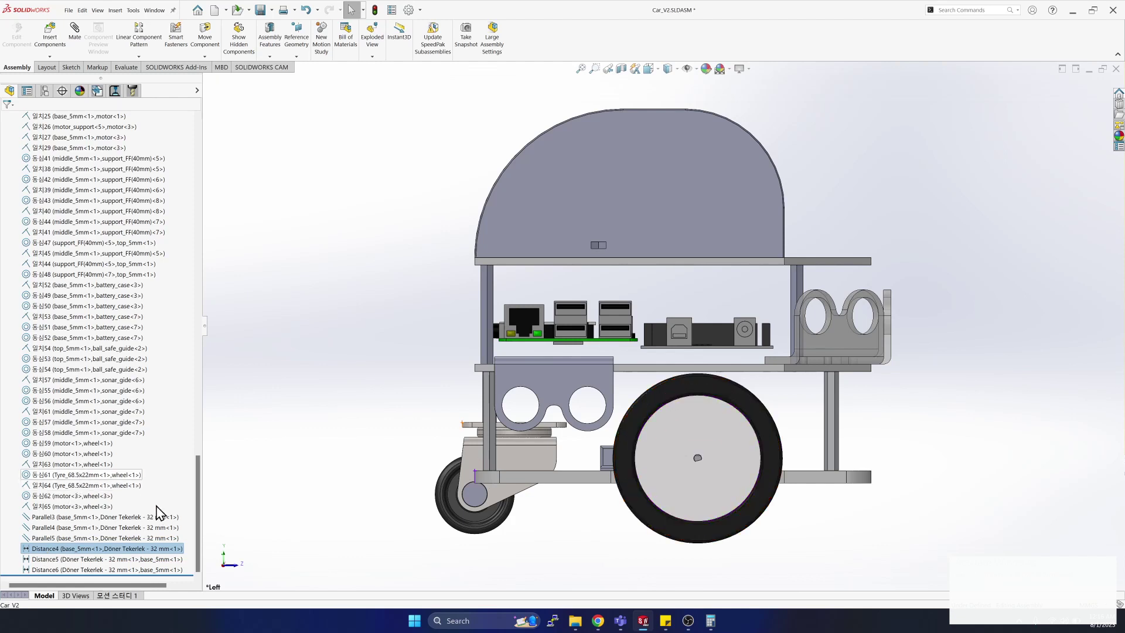
right_click(109, 551)
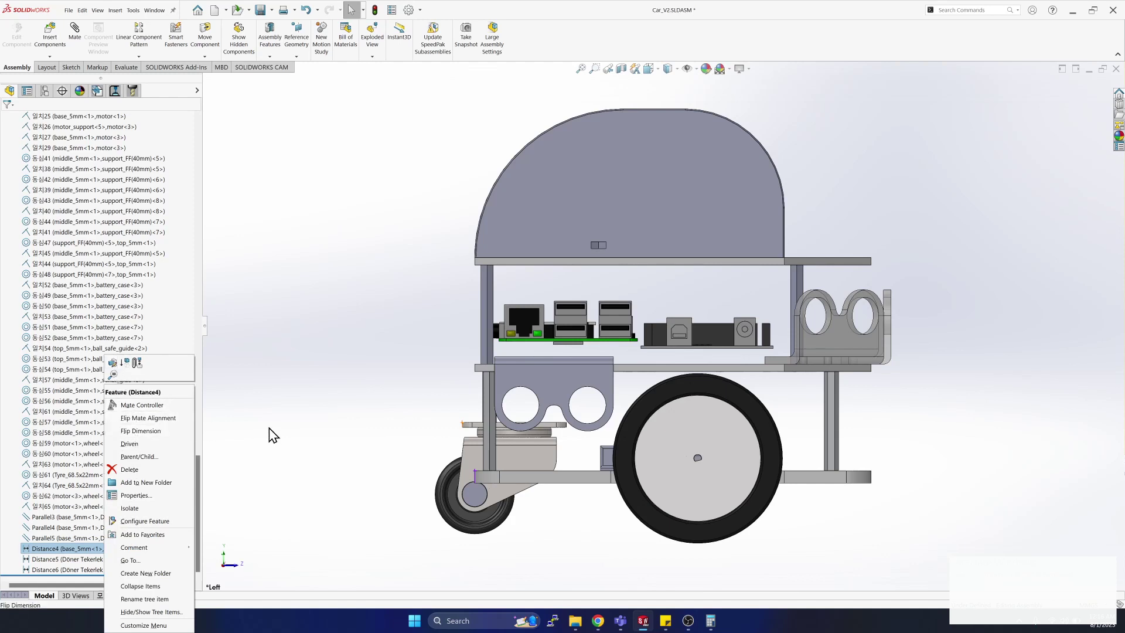
click(116, 369)
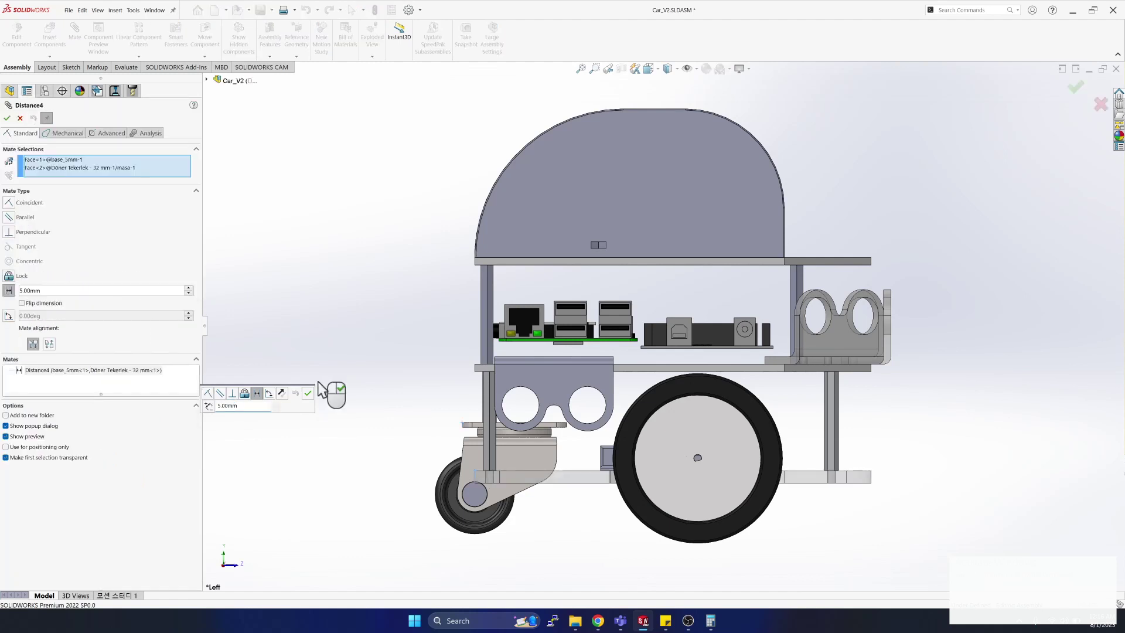
click(252, 406)
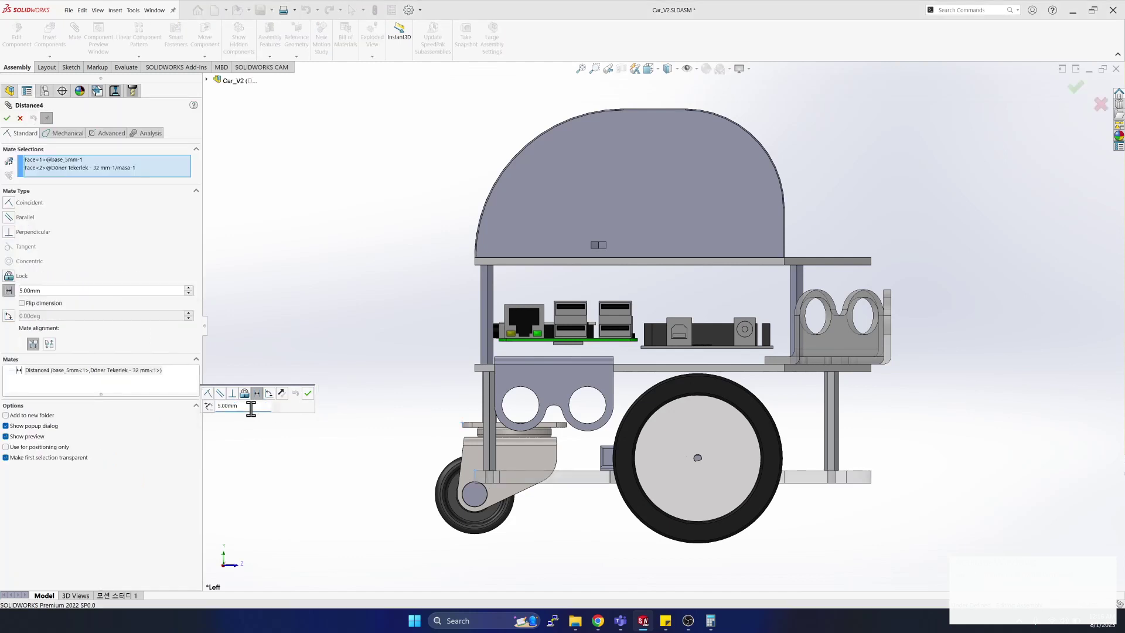
key(BackSpace)
key(BackSpace)
key(BackSpace)
key(BackSpace)
key(BackSpace)
key(BackSpace)
text(15mm)
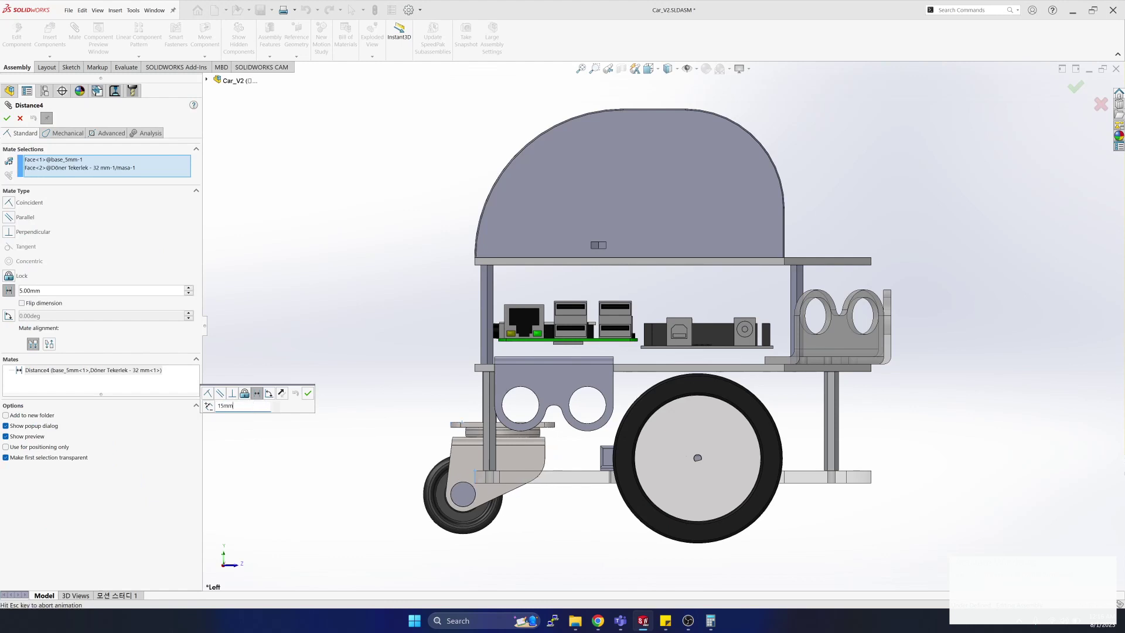
key(Return)
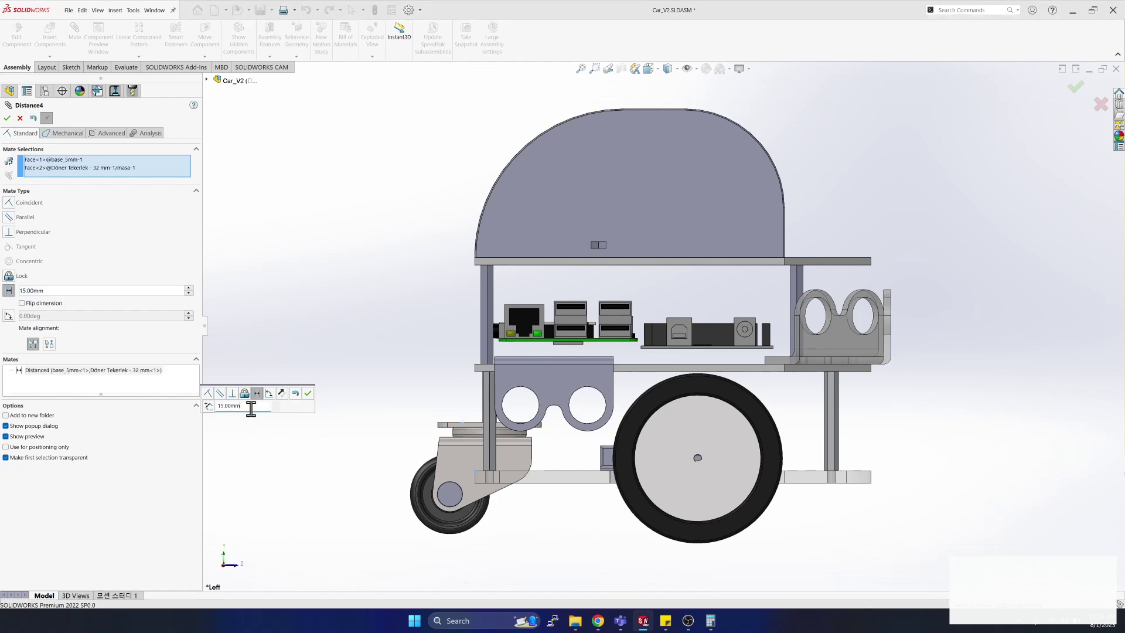
Set the Distance4 mate between the base plate and the caster's mounting plate to 20 mm and accept it.
key(BackSpace)
key(BackSpace)
key(BackSpace)
key(BackSpace)
key(BackSpace)
key(BackSpace)
key(BackSpace)
text(291)
text(m)
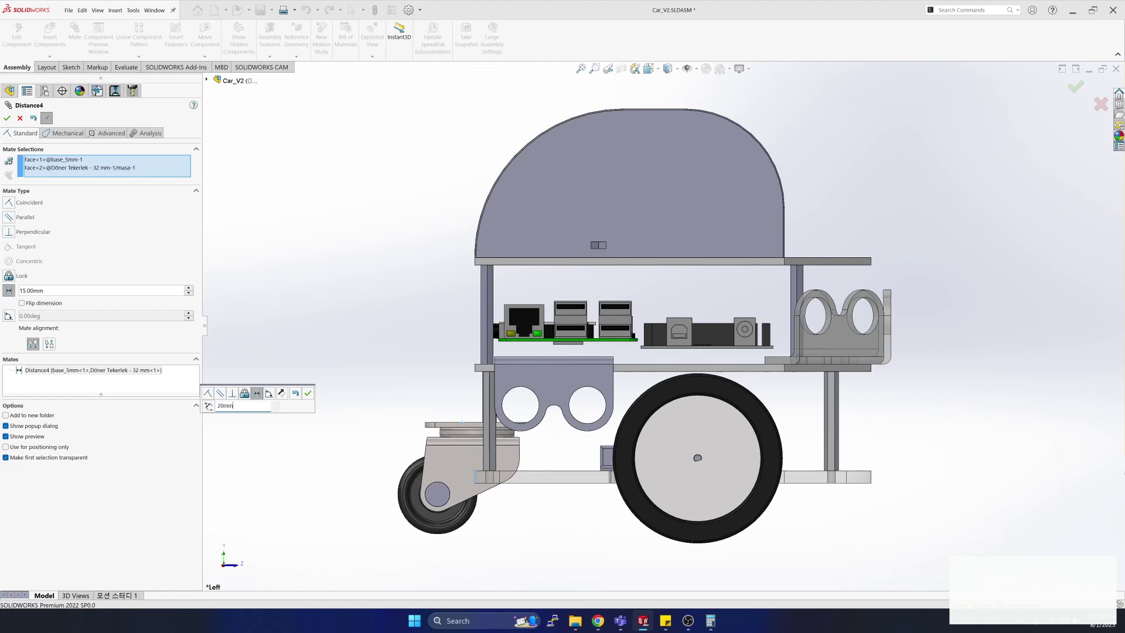
key(Return)
click(309, 394)
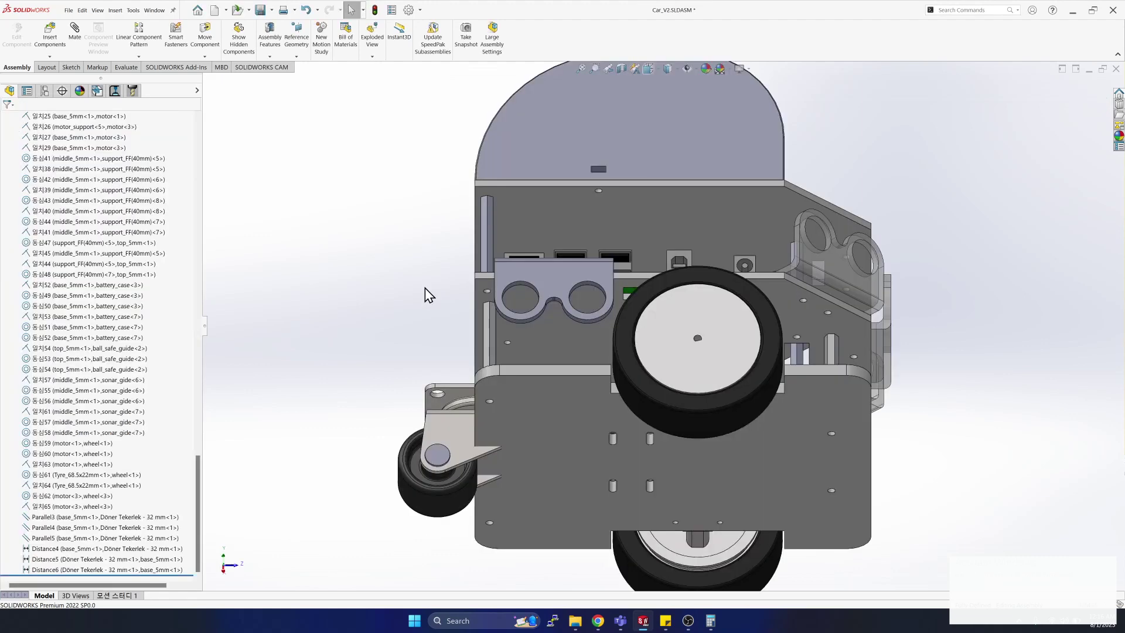
Save the car assembly together with all modified caster wheel files.
middle_drag(424, 287, 438, 357)
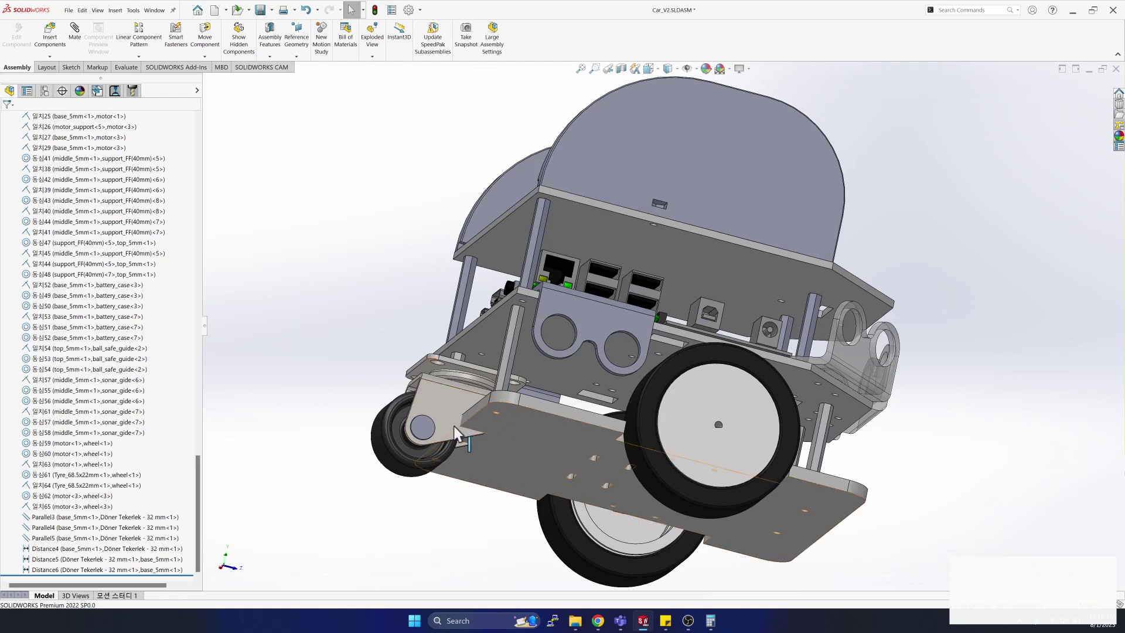
middle_drag(298, 411, 300, 418)
key(ctrl+s)
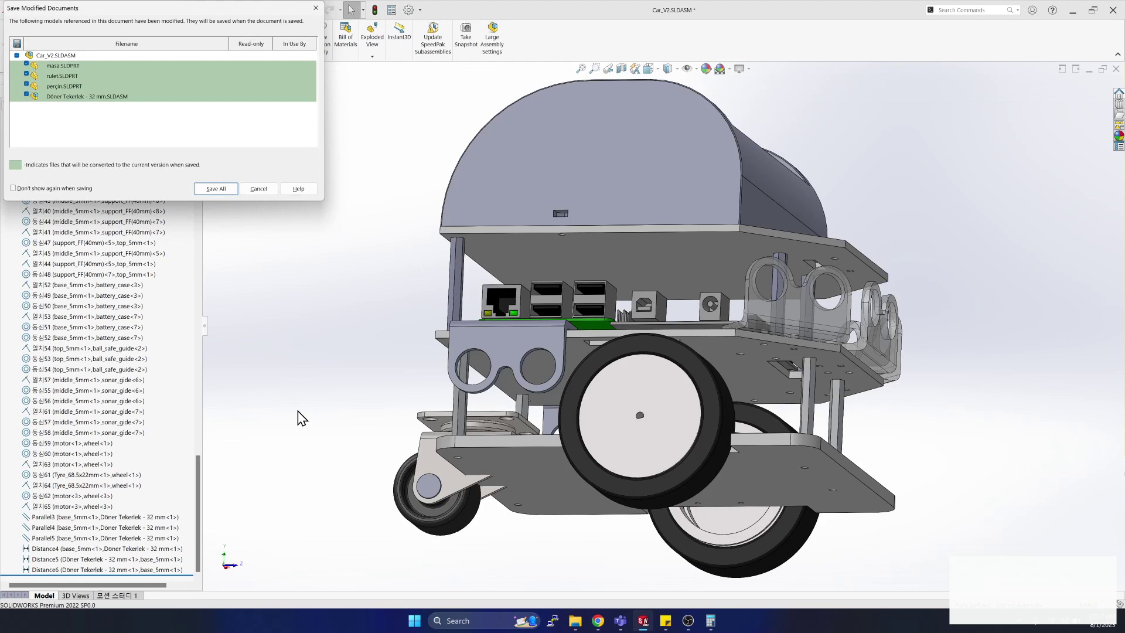
click(217, 189)
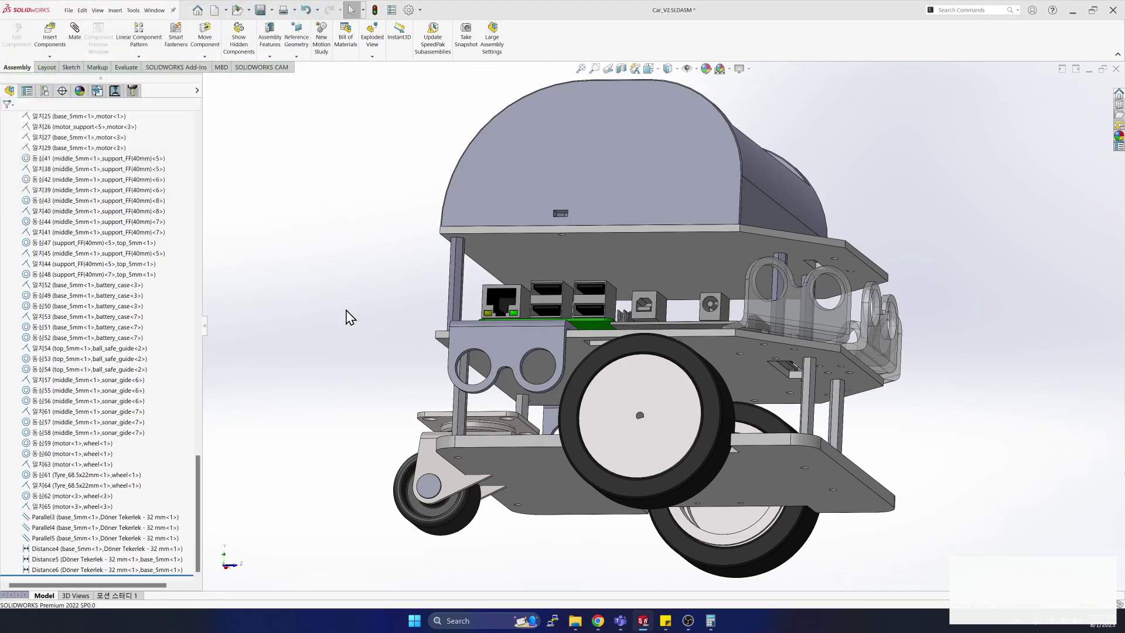
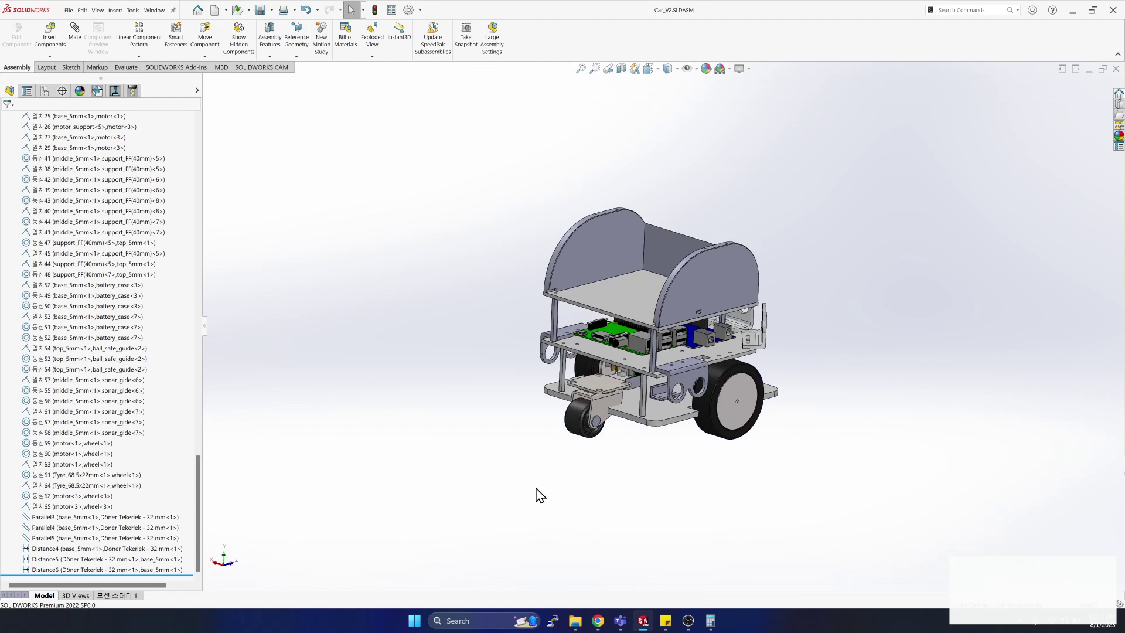
Examine the complete car assembly from all around.
key(Left)
key(Left)
key(Left)
key(Left)
key(Left)
key(Left)
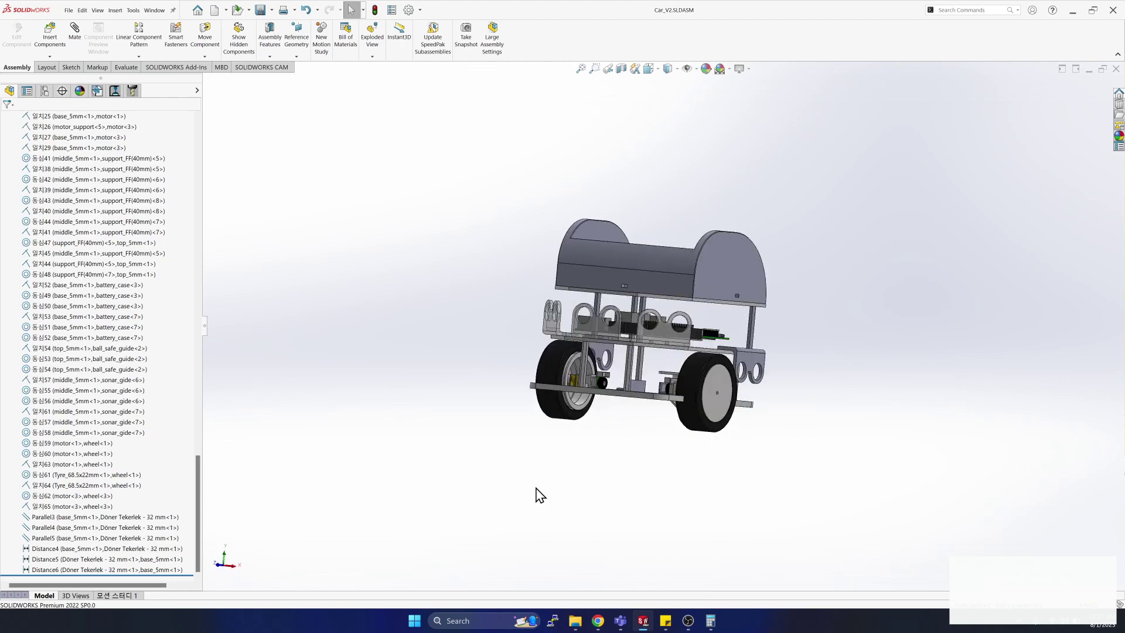
Inspect the robot car's body, plates, sonar guides and wheels from several angles and zoom levels.
key(Left)
key(Down)
key(Left)
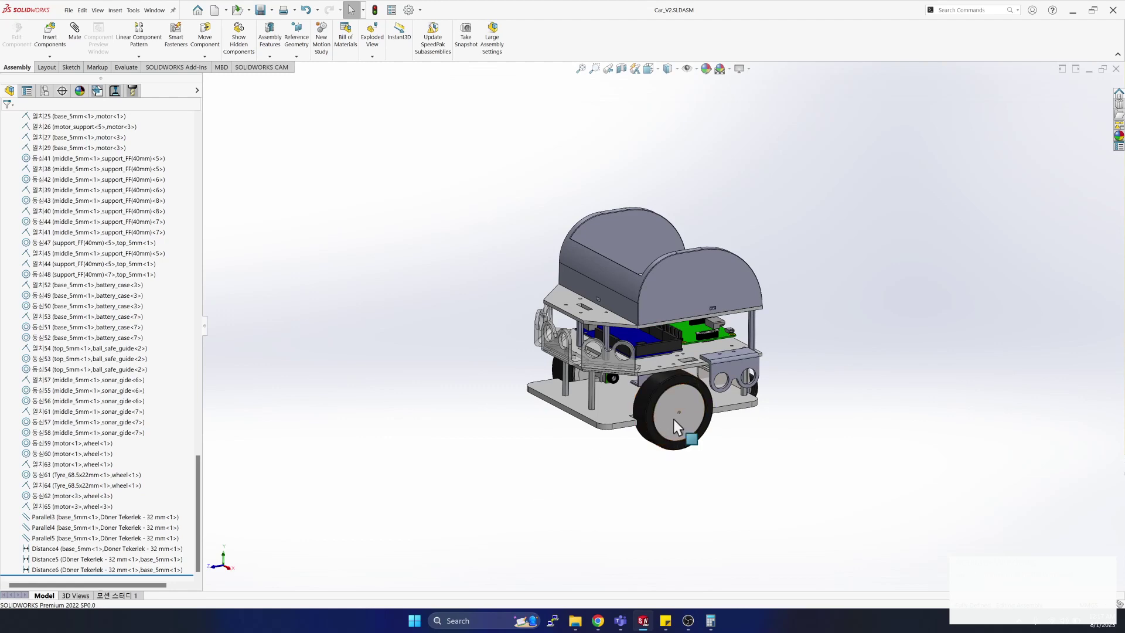
scroll(674, 420, up, 8)
scroll(673, 344, down, 8)
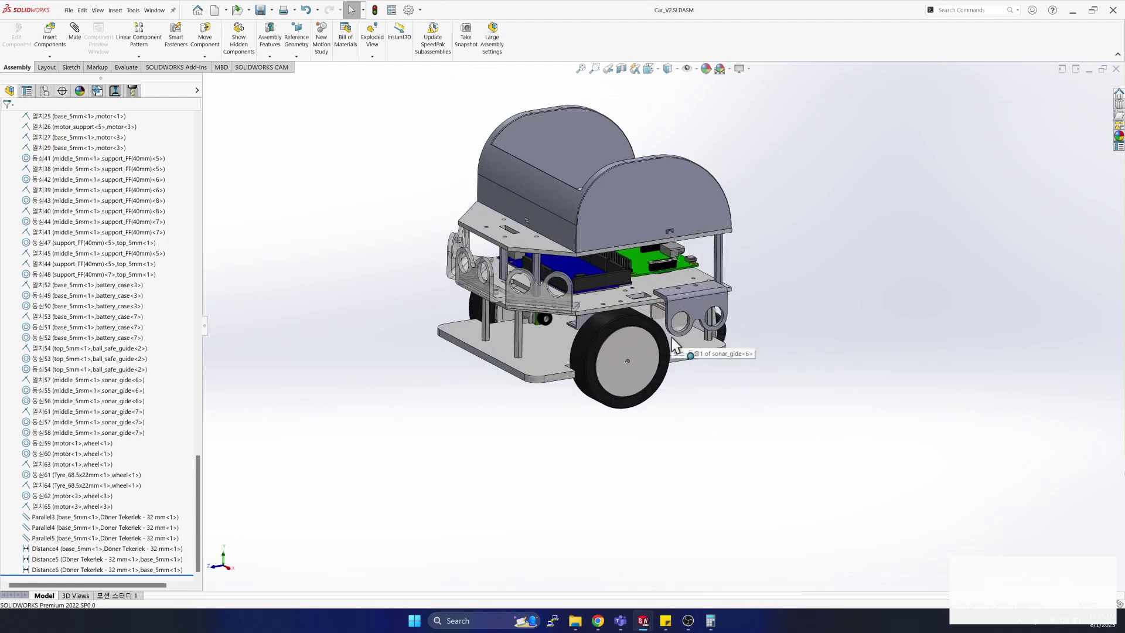
key(ctrl+Up)
key(ctrl+Down)
key(ctrl+Down)
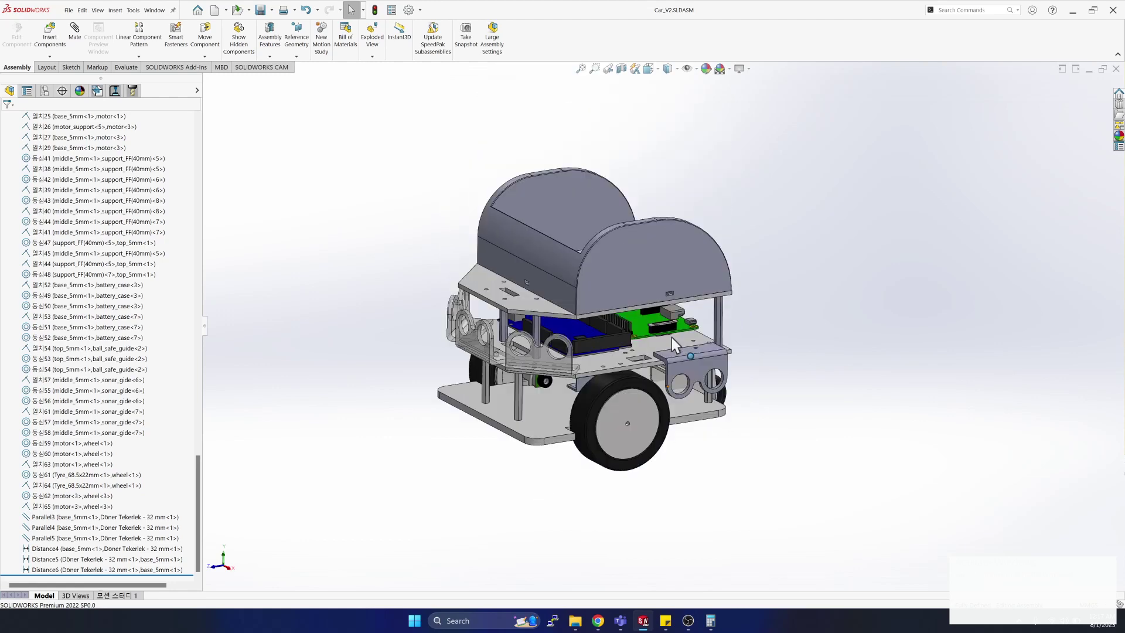
key(Left)
key(Up)
key(Right)
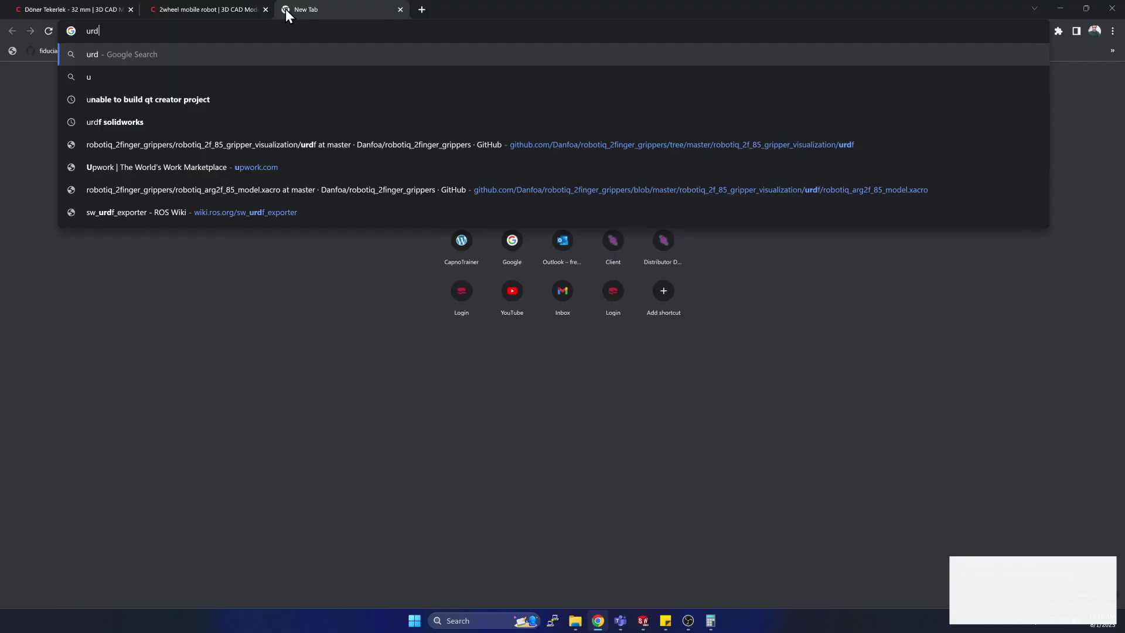
Search the web for "sw urdf exporter" in Chrome and switch back to the car assembly in SOLIDWORKS.
text(f exporter)
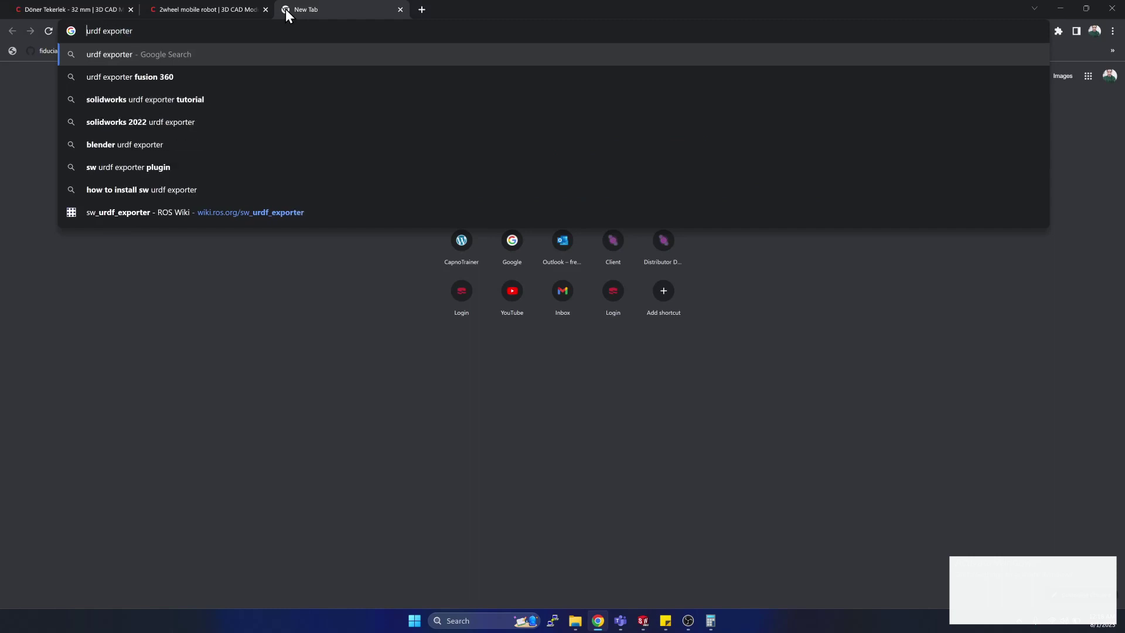
text(sw)
key(Return)
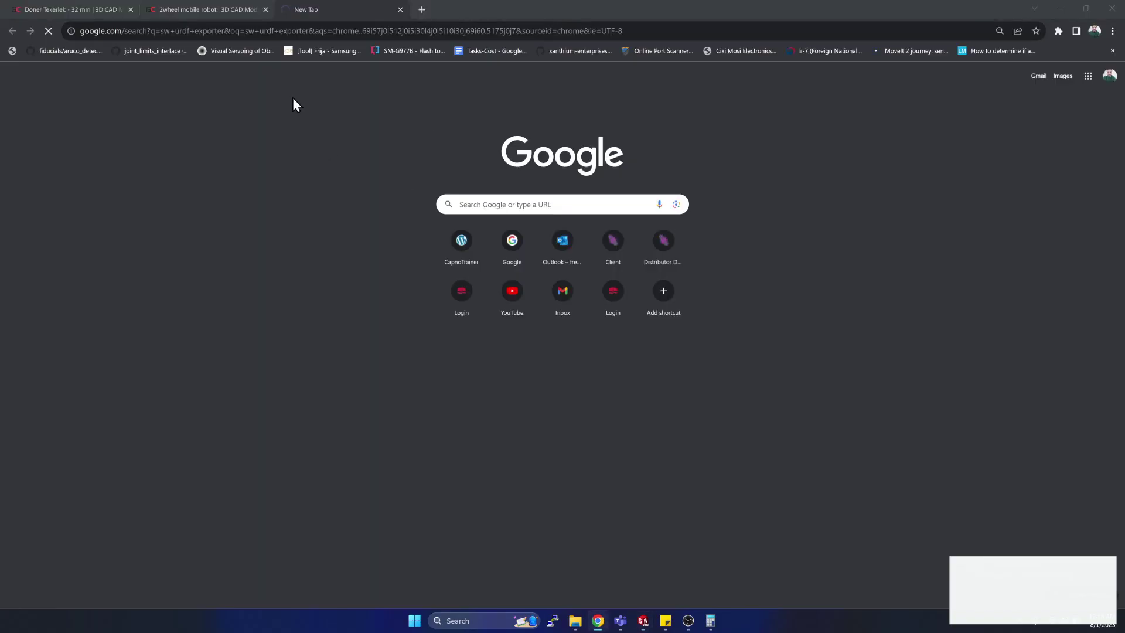
key(alt+Tab)
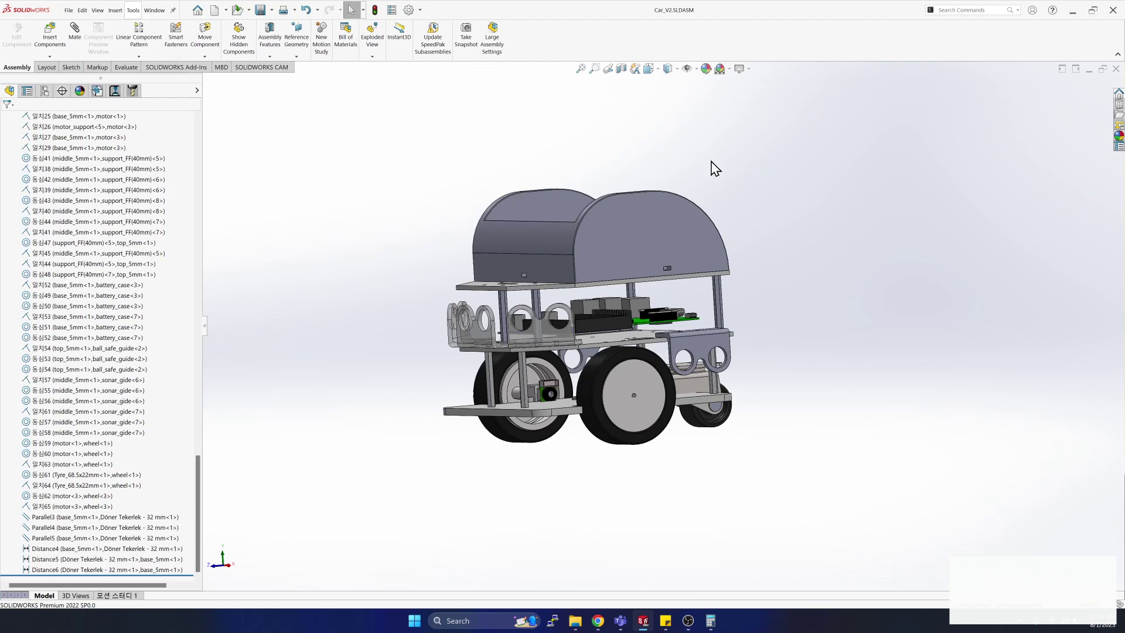
key(alt+t)
key(Escape)
key(Down)
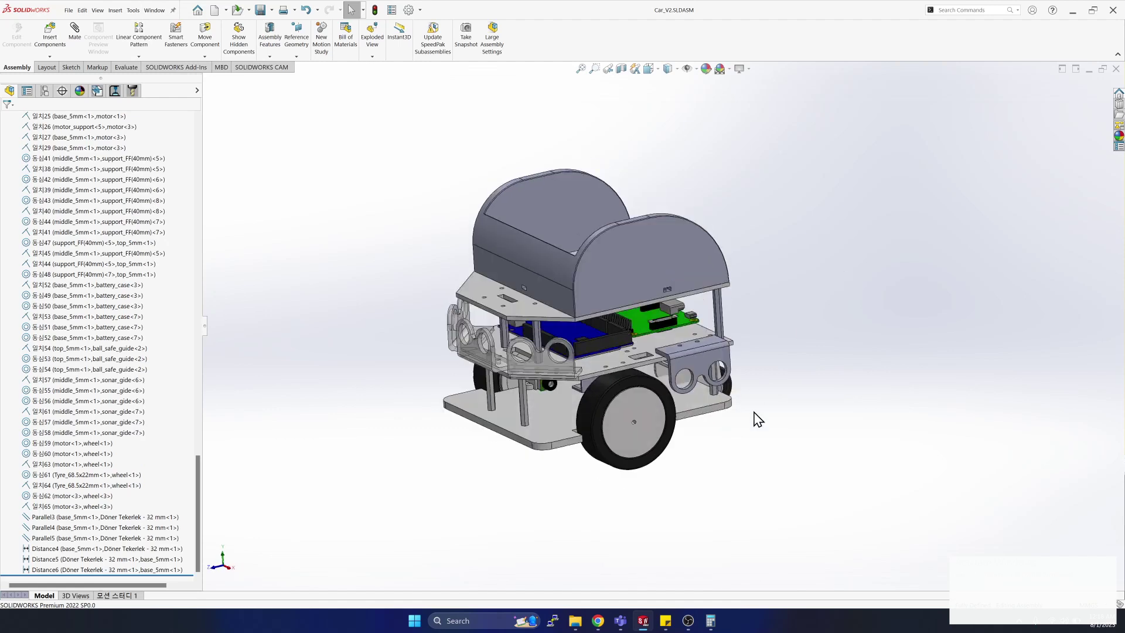
click(650, 409)
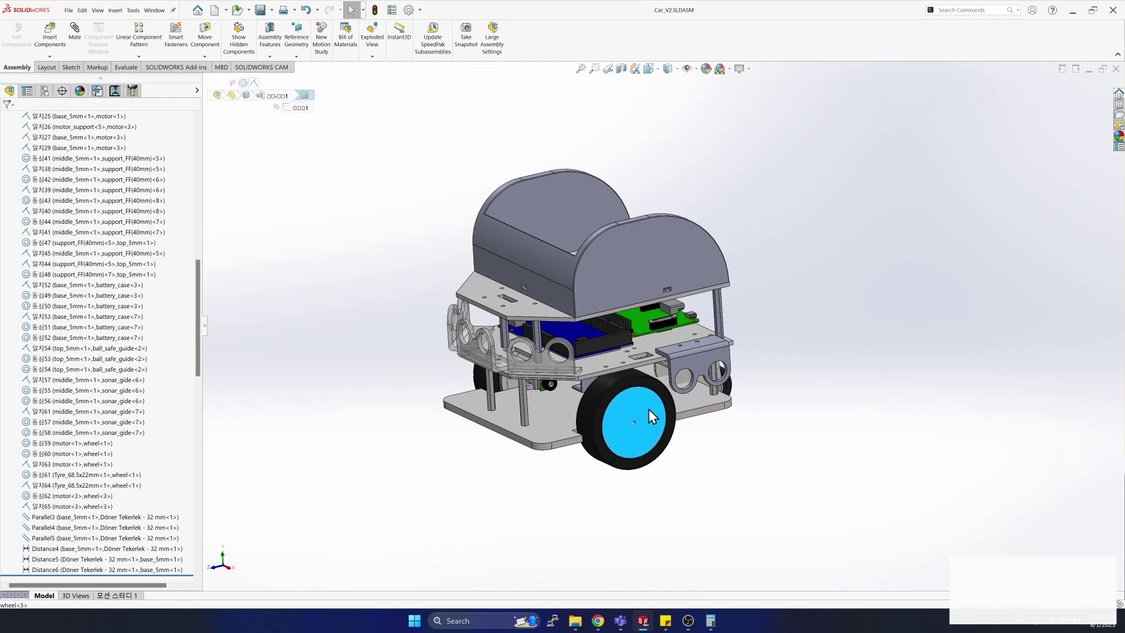
right_click(649, 410)
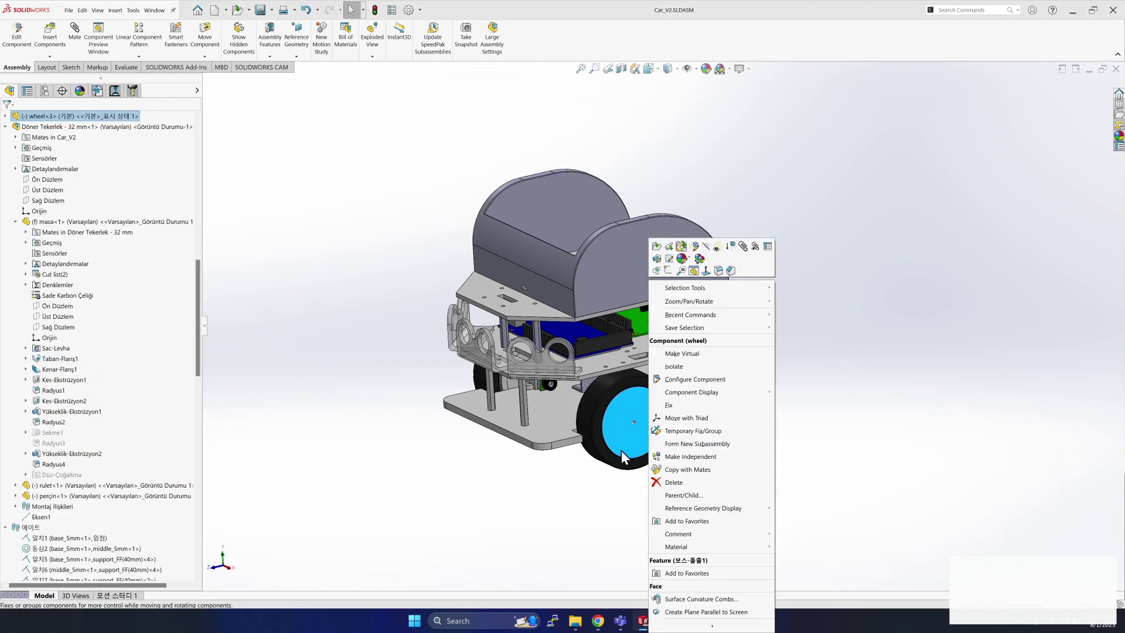
click(591, 539)
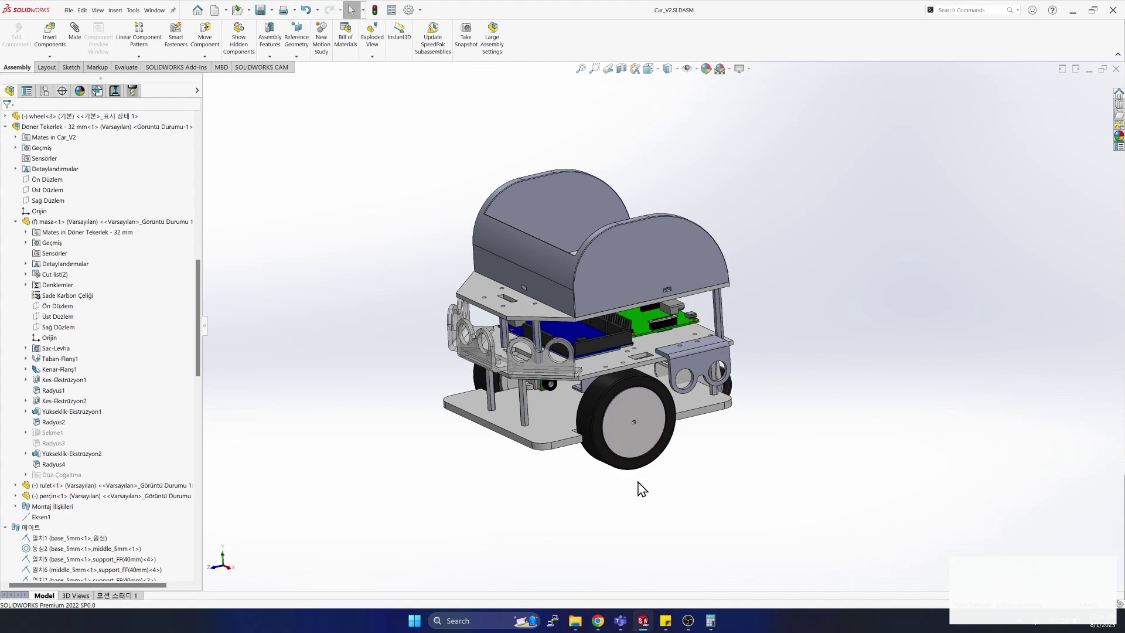
Collapse the masa part, the Döner Tekerlek caster subassembly and the mates folder in the assembly's feature tree.
click(15, 221)
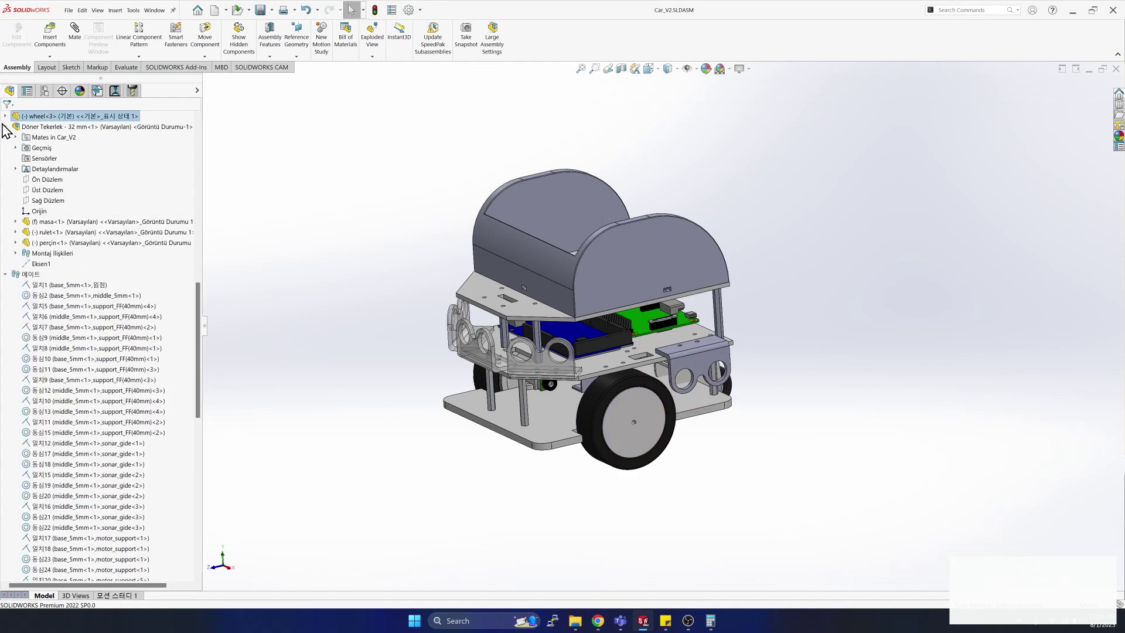
click(5, 126)
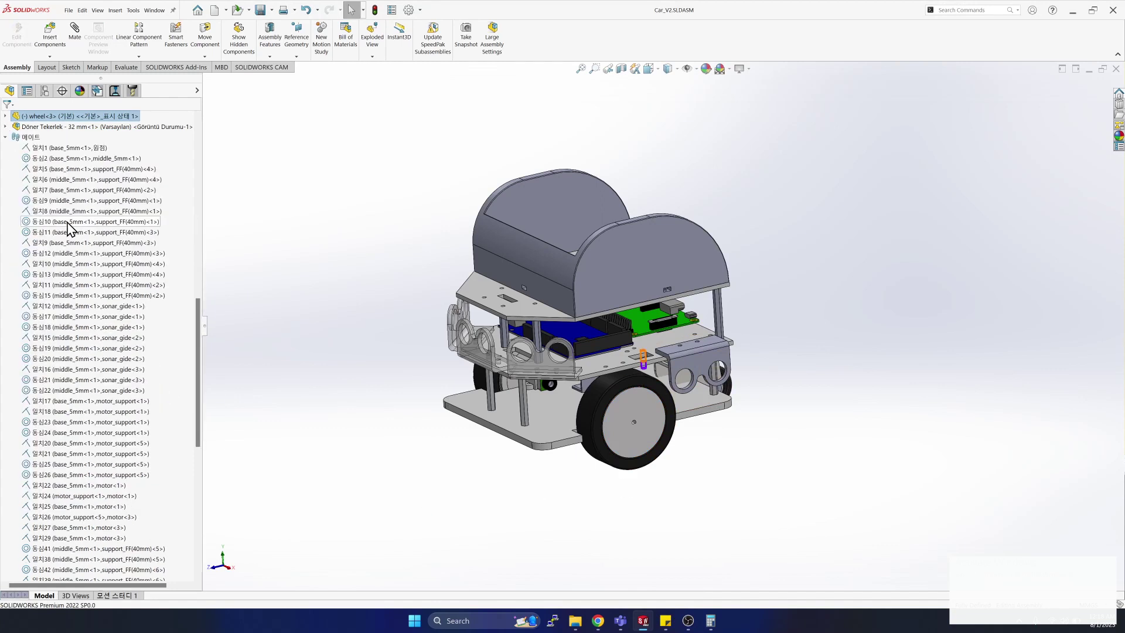
click(4, 137)
scroll(68, 187, up, 5)
scroll(68, 188, down, 3)
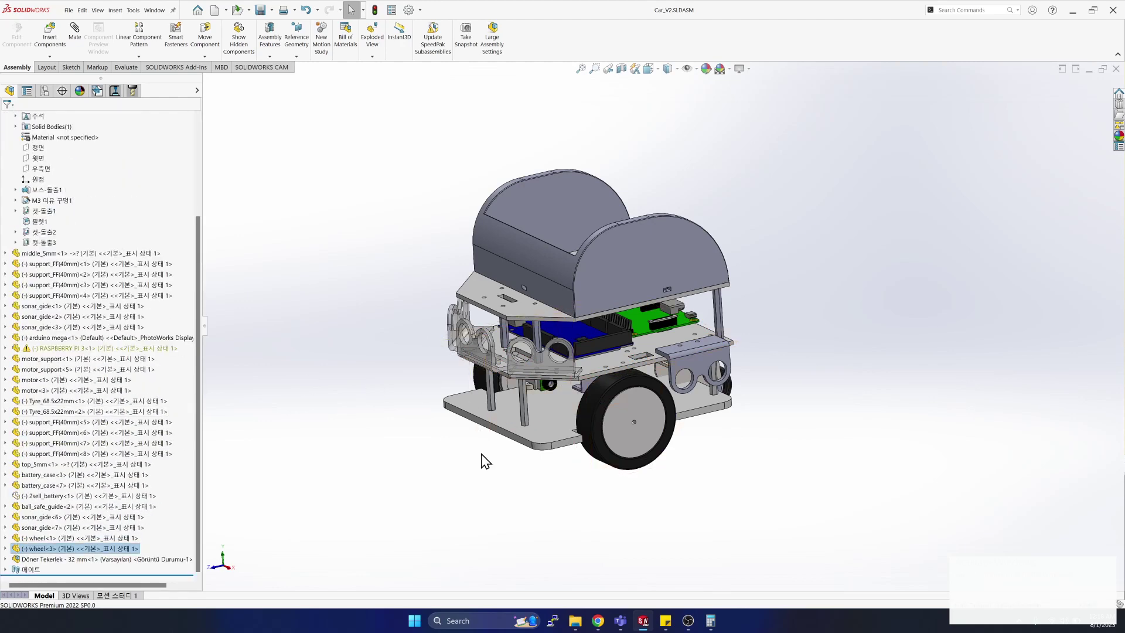
Create a reference point at the center of the outer flat face of wheel<3>, using the Center of Face option.
scroll(754, 356, up, 2)
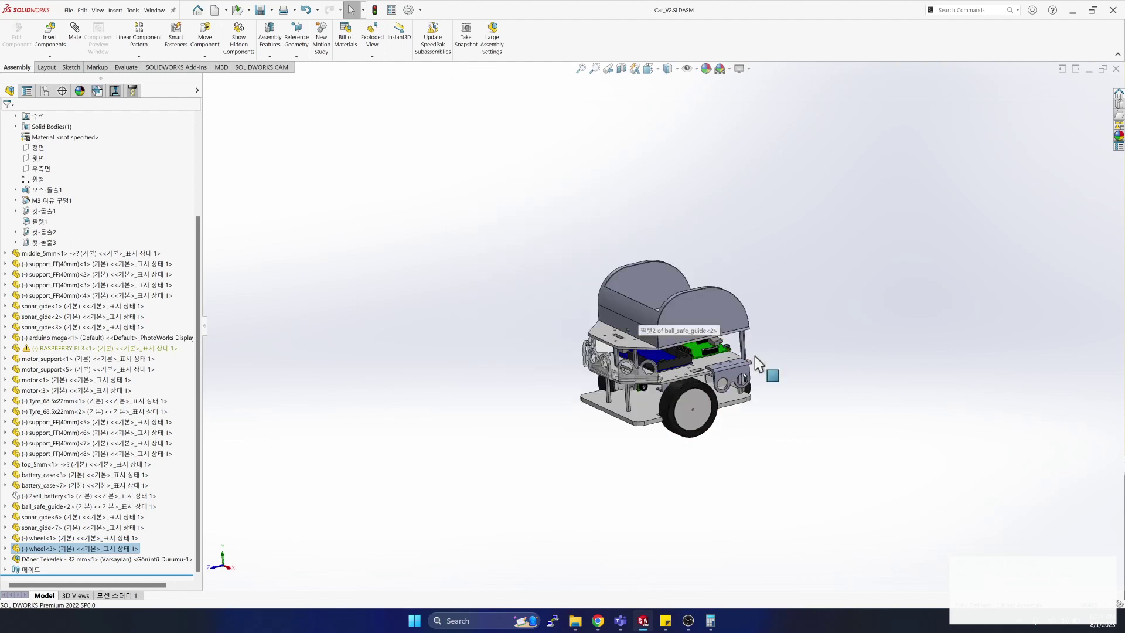
scroll(755, 356, down, 5)
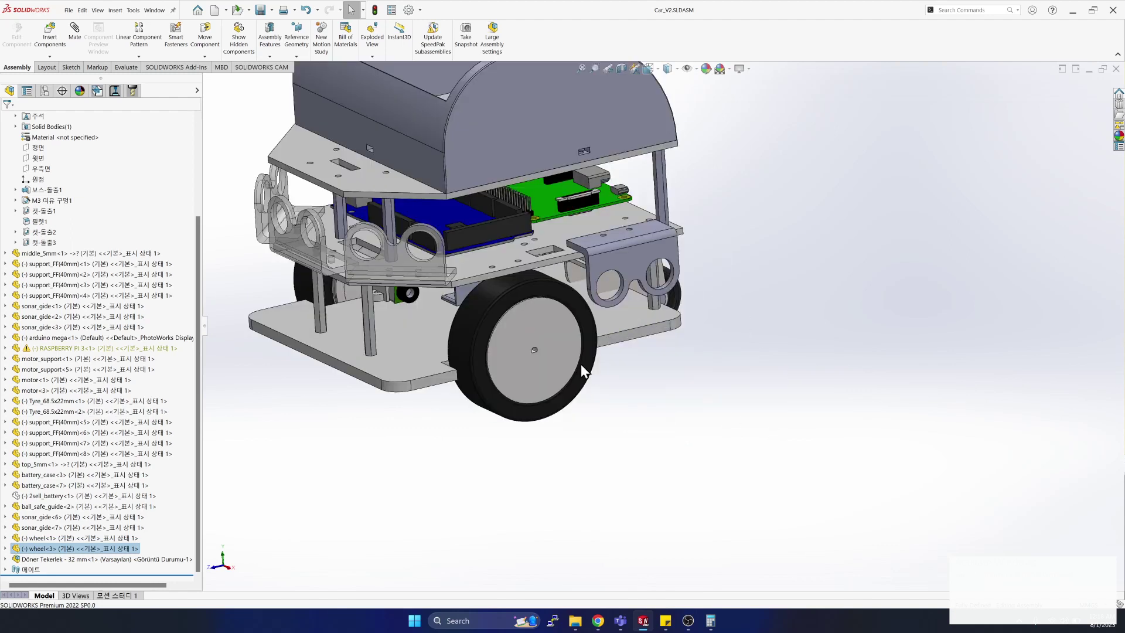
click(549, 345)
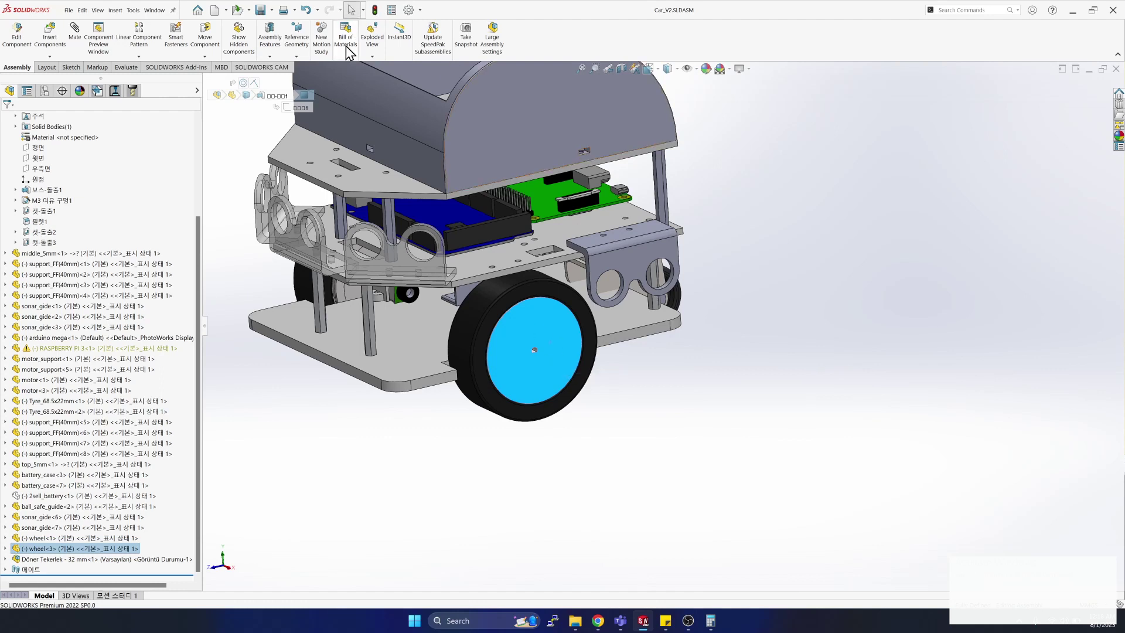
click(299, 53)
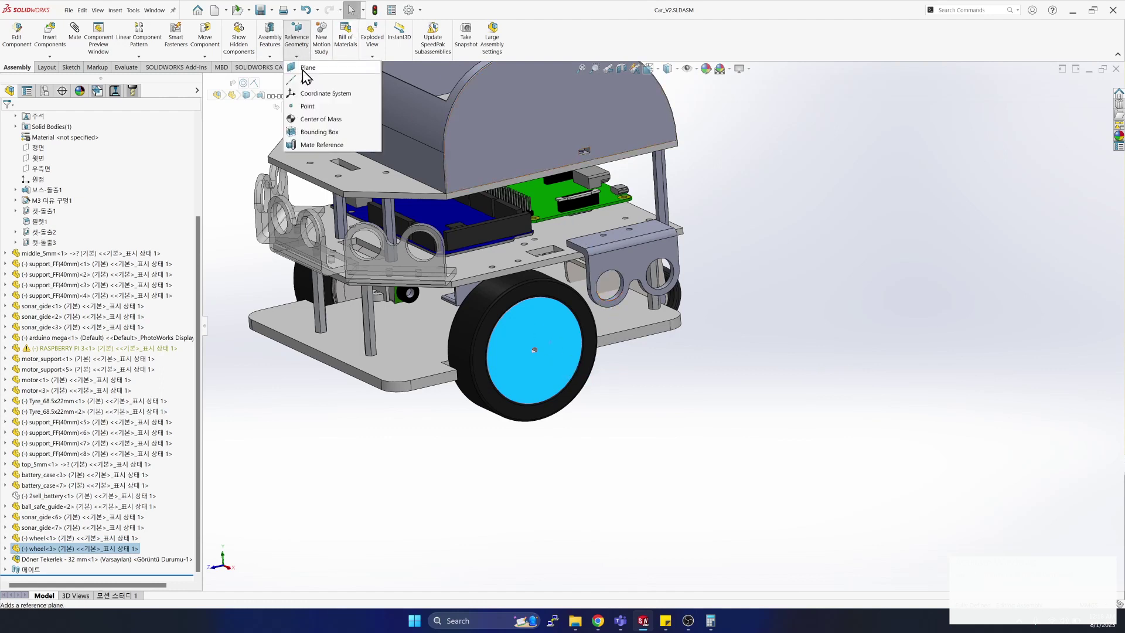
click(307, 105)
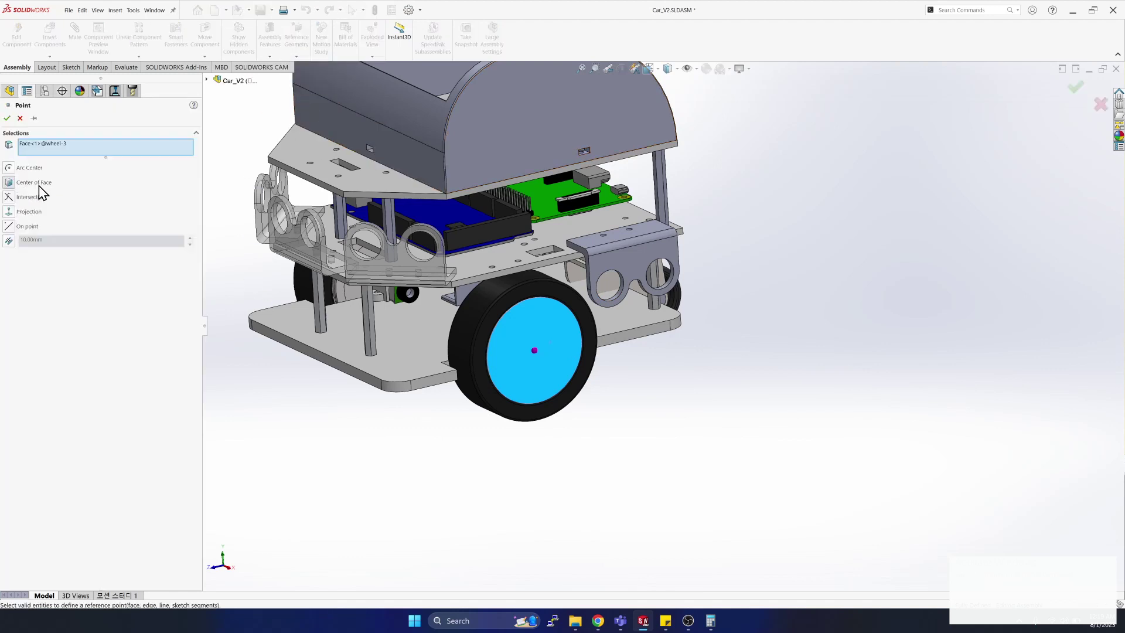
click(9, 168)
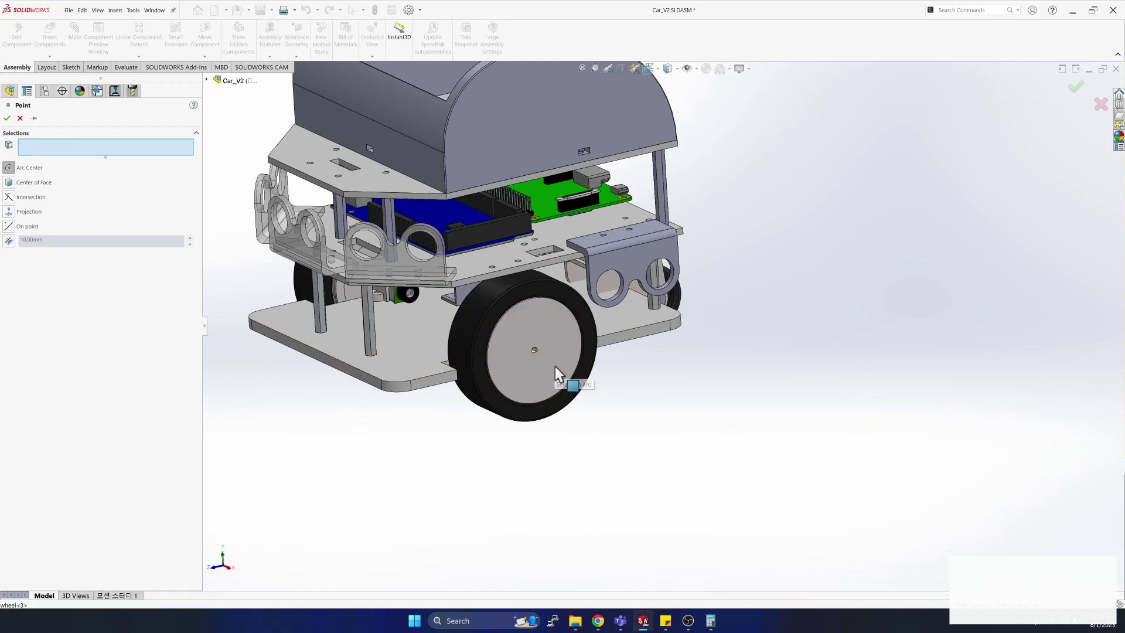
click(43, 183)
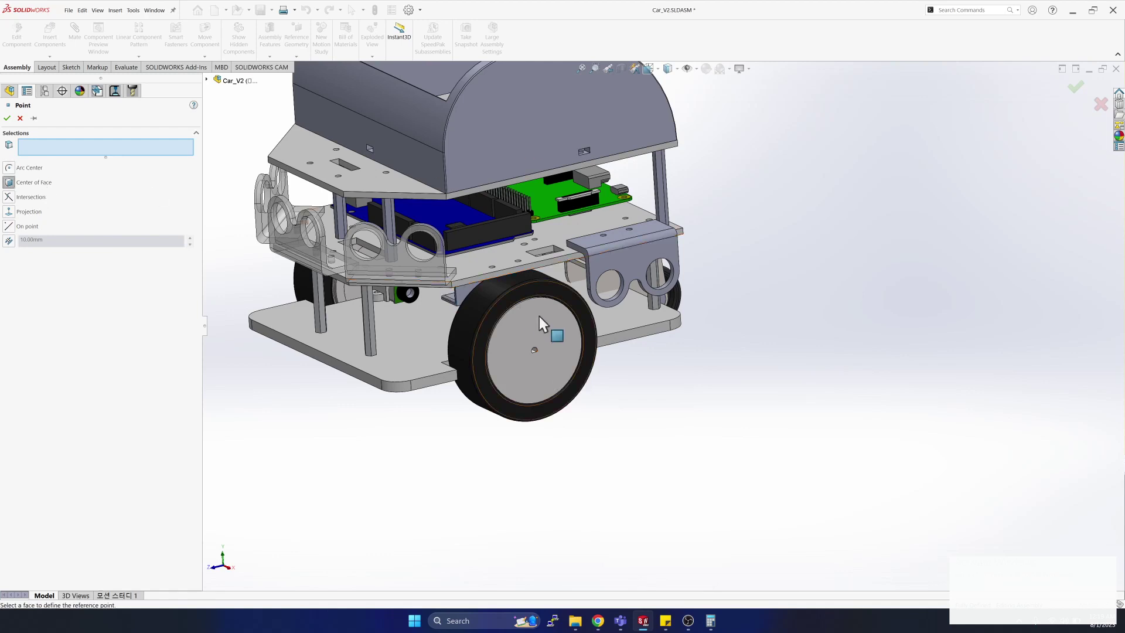
click(539, 367)
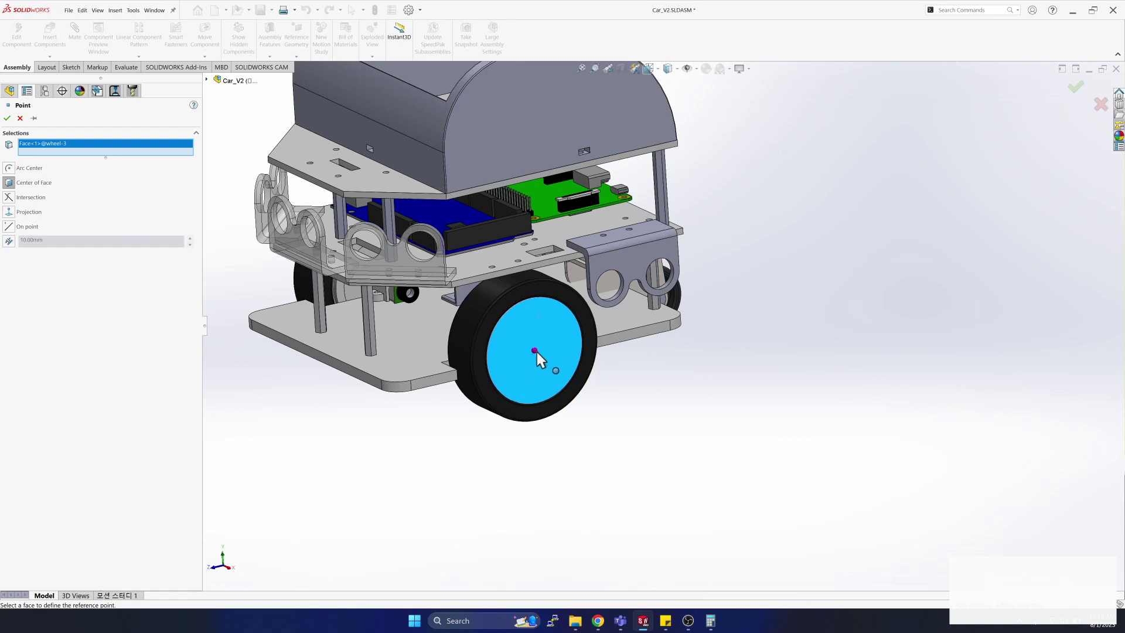
click(7, 119)
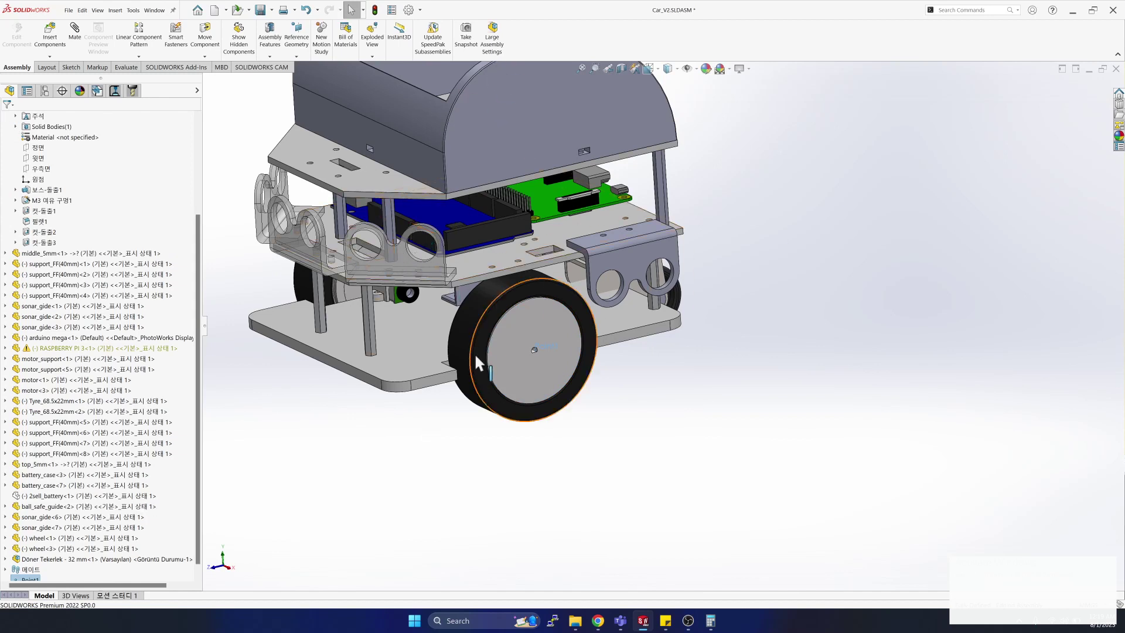
Rename the wheel's new reference point left_origin and select it.
drag(543, 363, 36, 577)
click(32, 569)
text(left_origin)
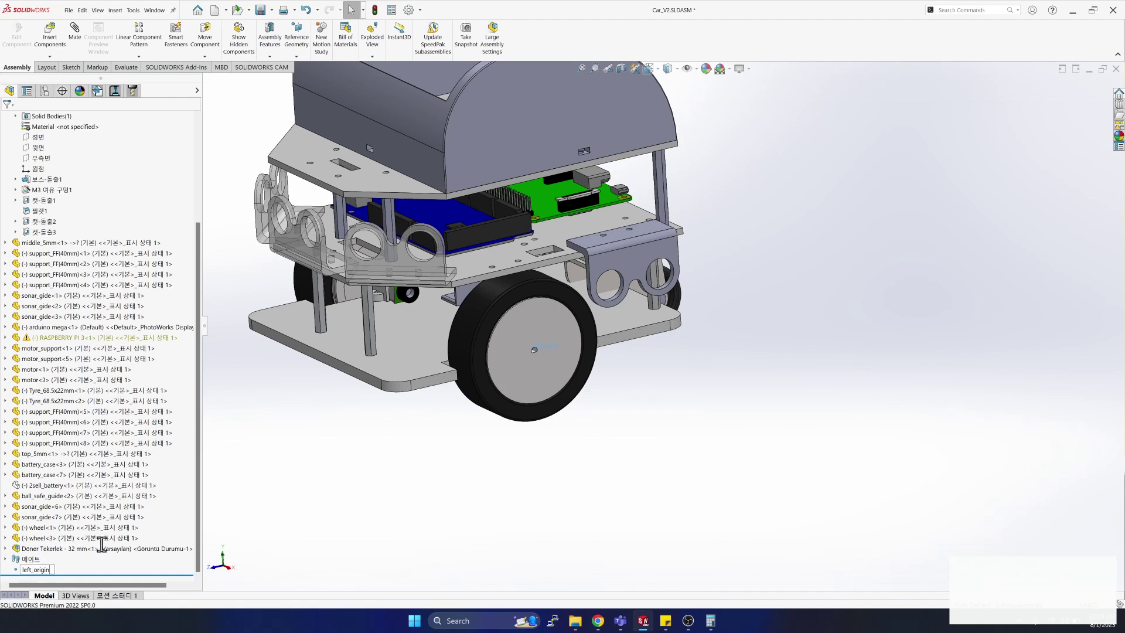
click(297, 519)
click(298, 520)
click(30, 570)
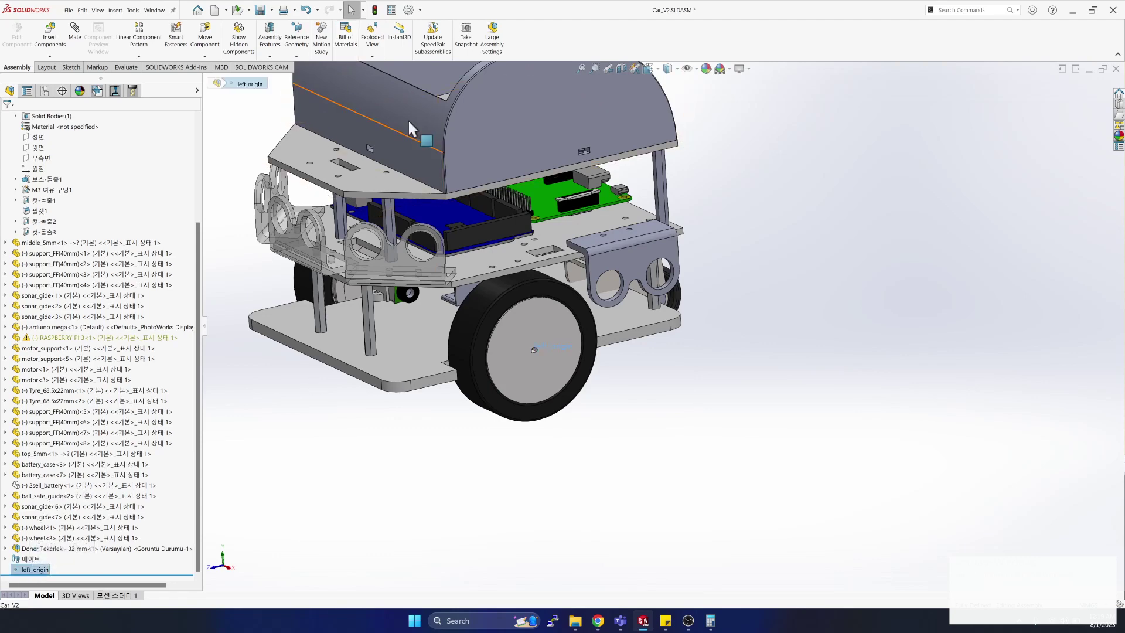
click(688, 621)
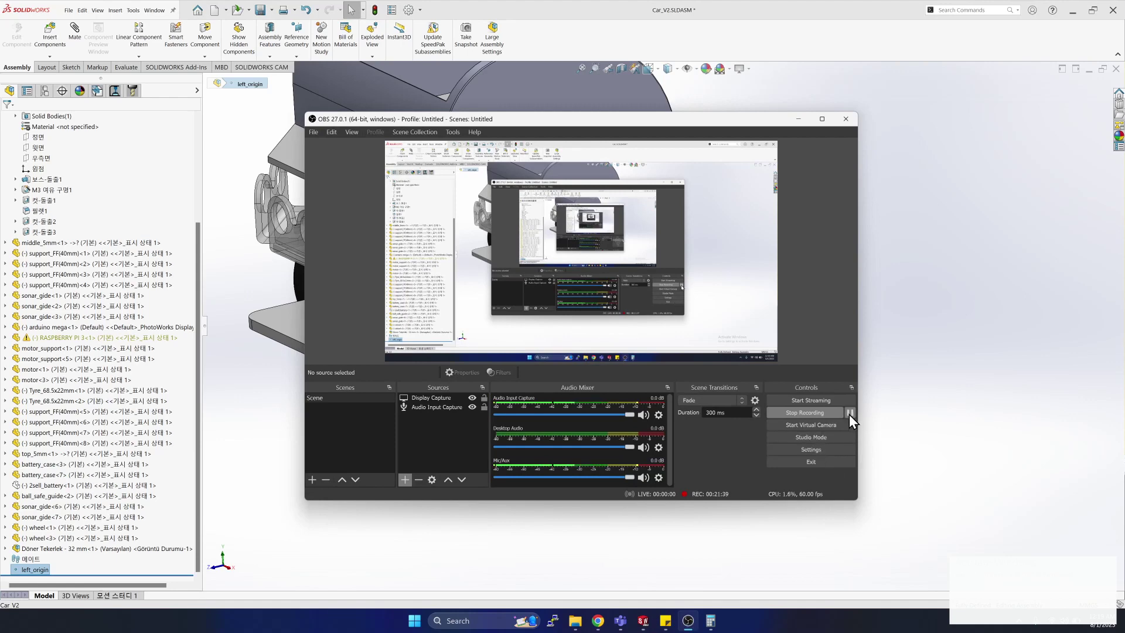
click(798, 118)
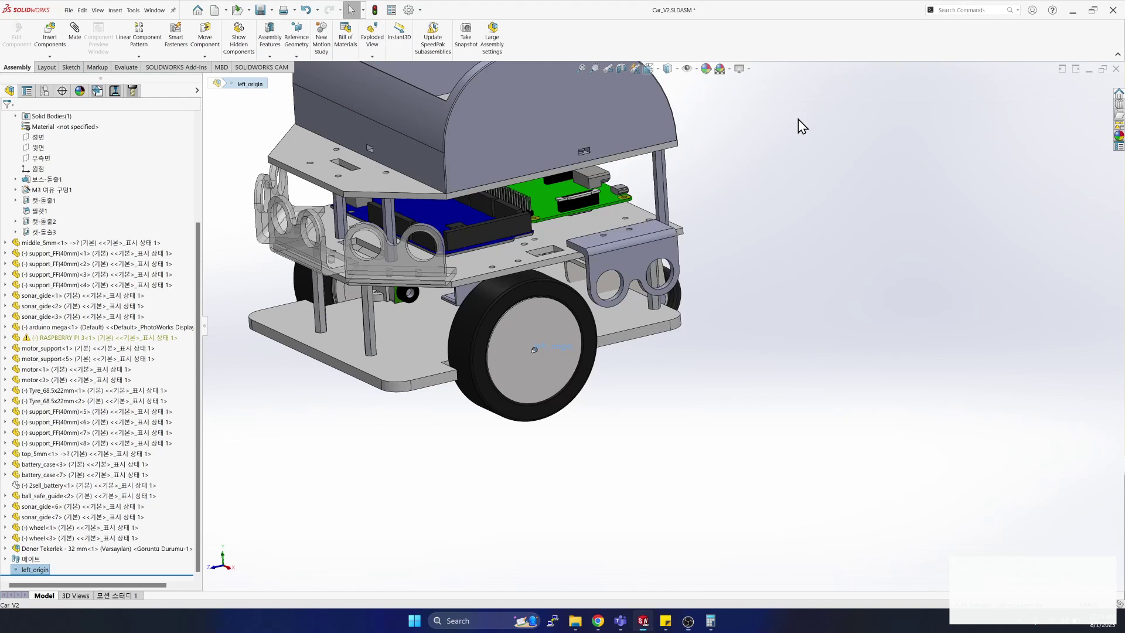
Create a reference axis through left_origin and perpendicular to the outer face of wheel<3>, using the Point and Face/Plane option.
click(304, 55)
click(304, 84)
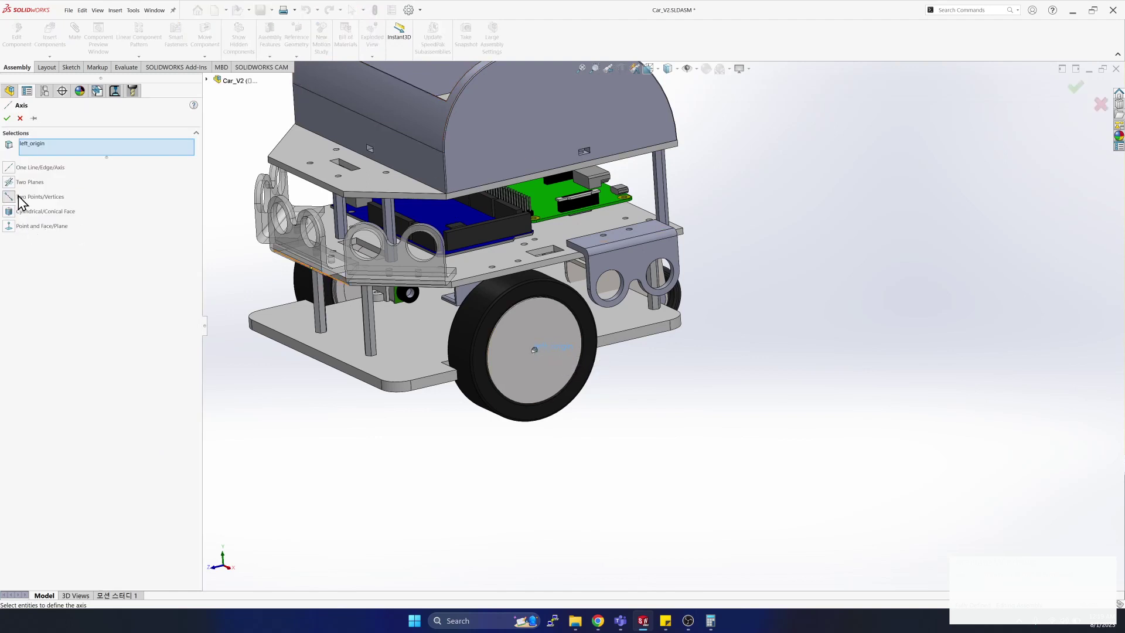
click(9, 227)
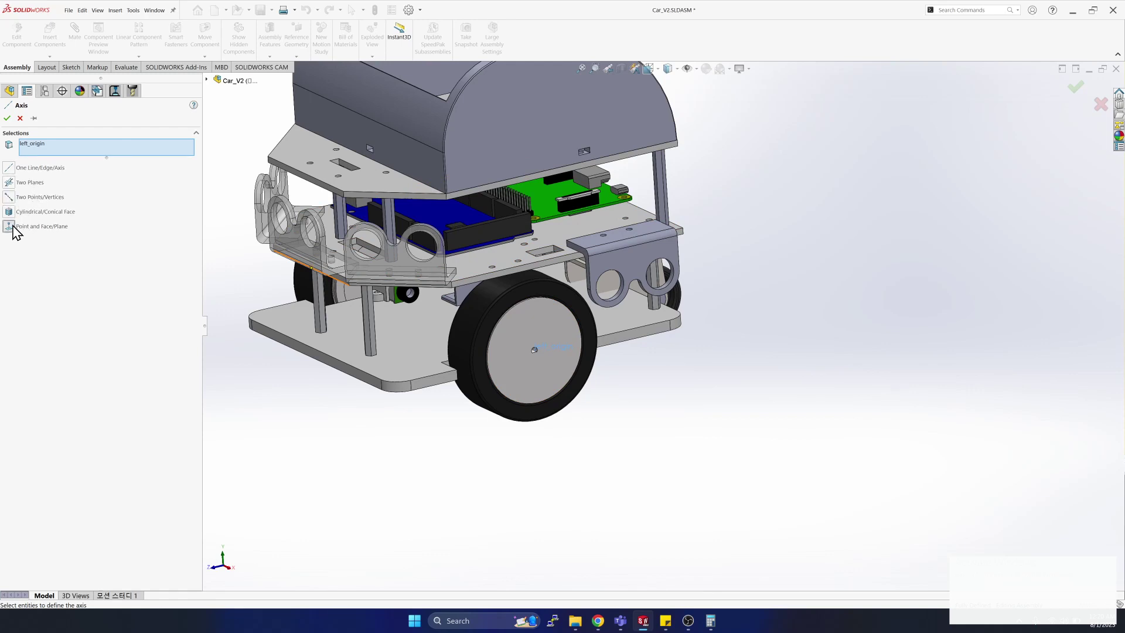
click(540, 321)
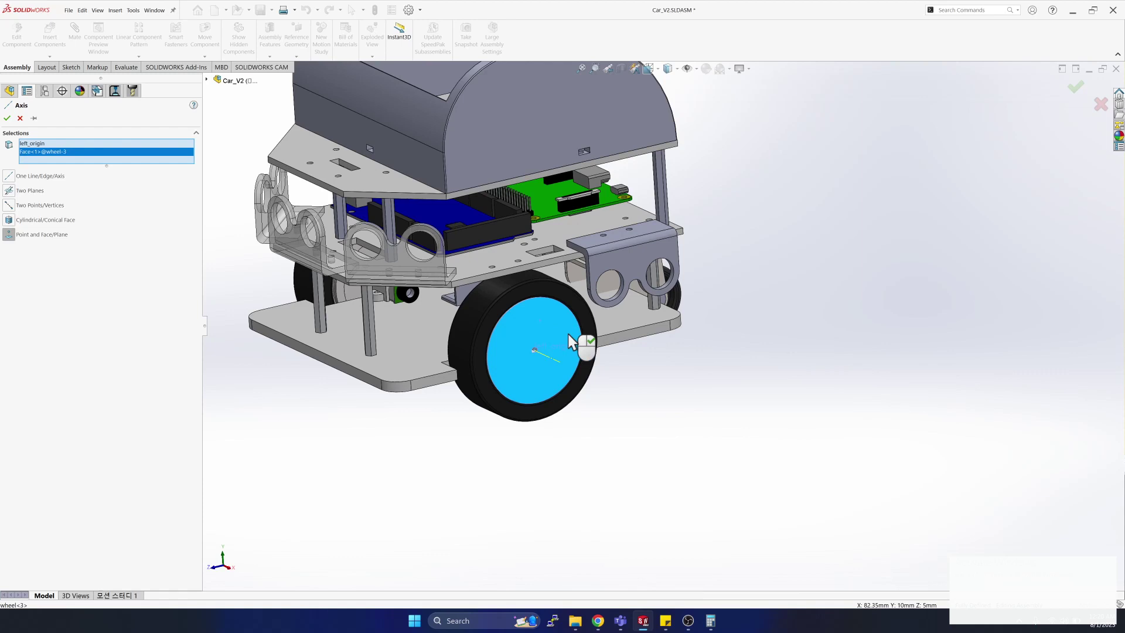
click(7, 119)
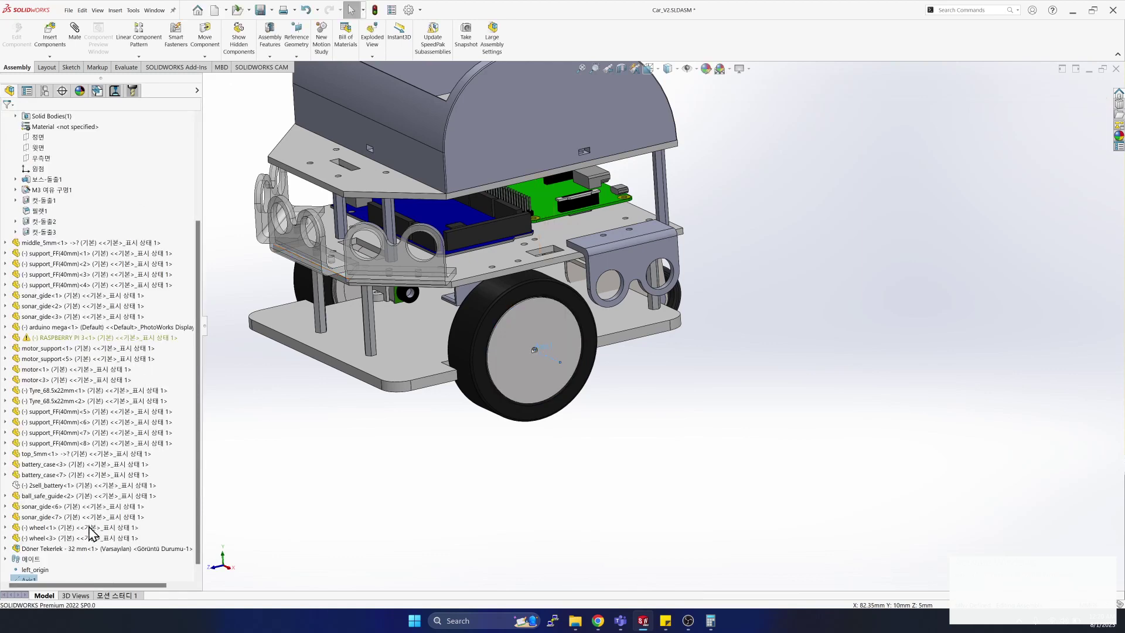
Rename the wheel's new reference axis left_axis.
click(26, 568)
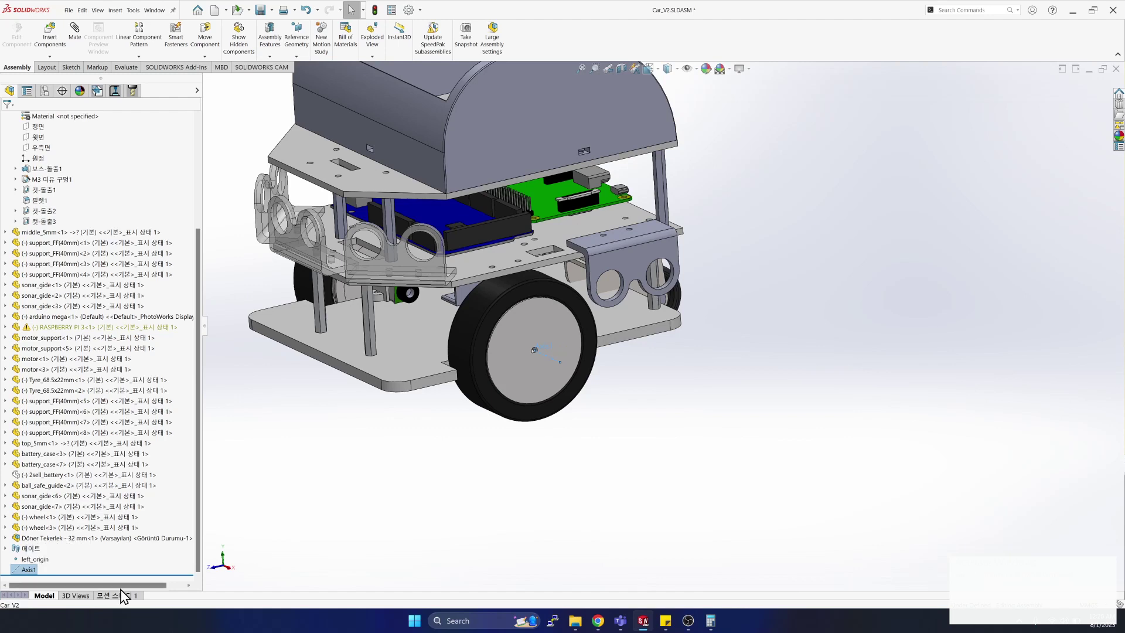
text(left_axis)
key(Return)
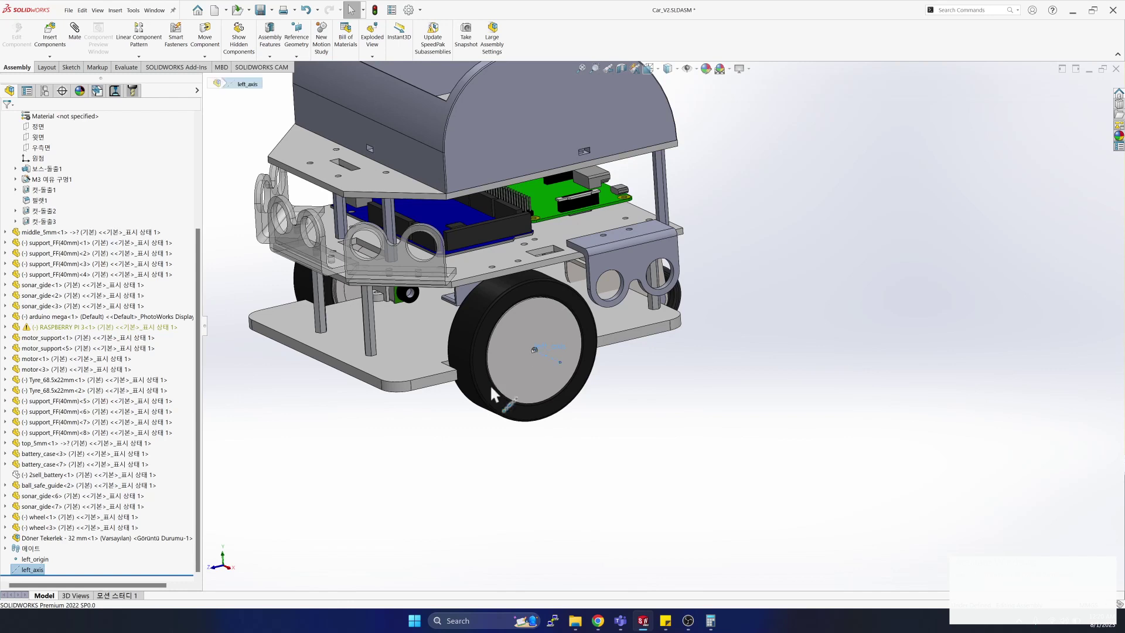
Start a new coordinate system with its position set at left_origin.
click(36, 559)
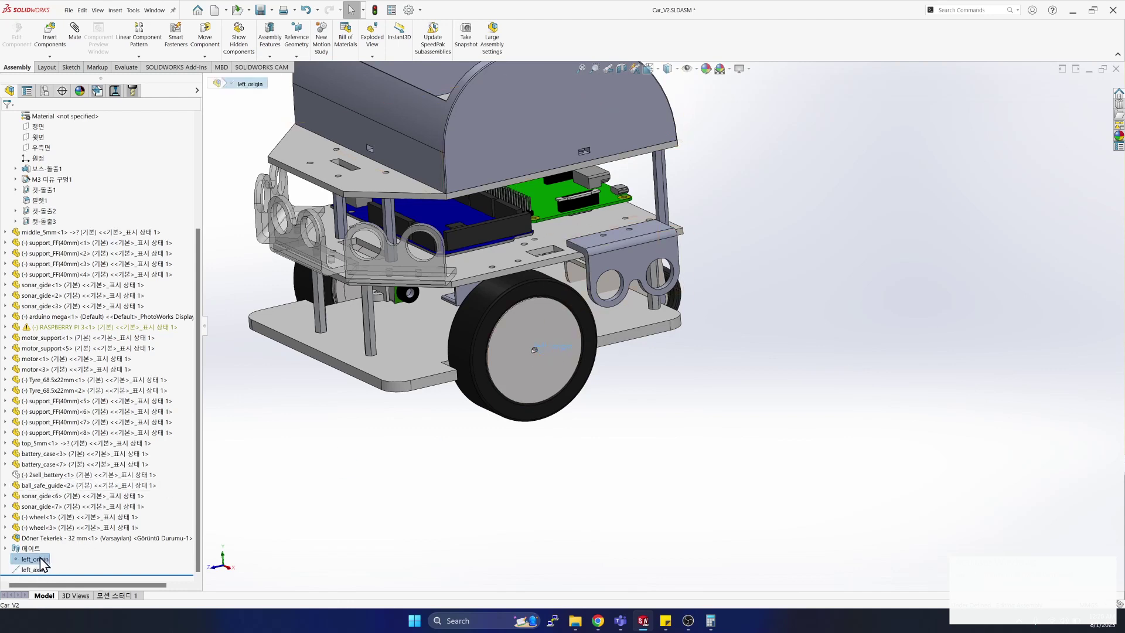
click(301, 52)
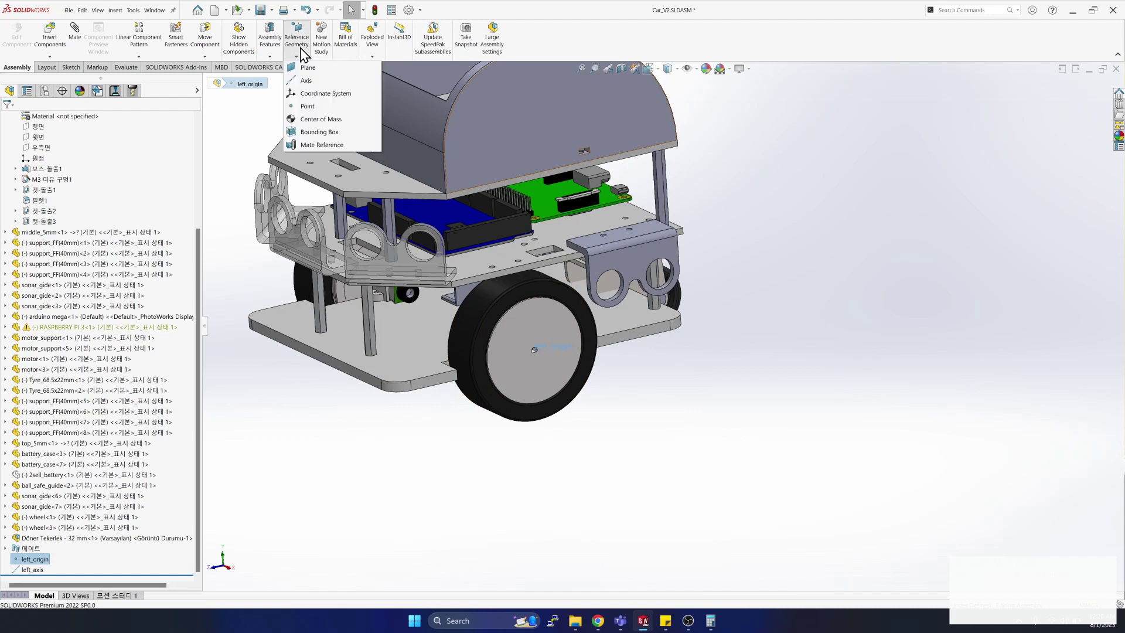
click(308, 93)
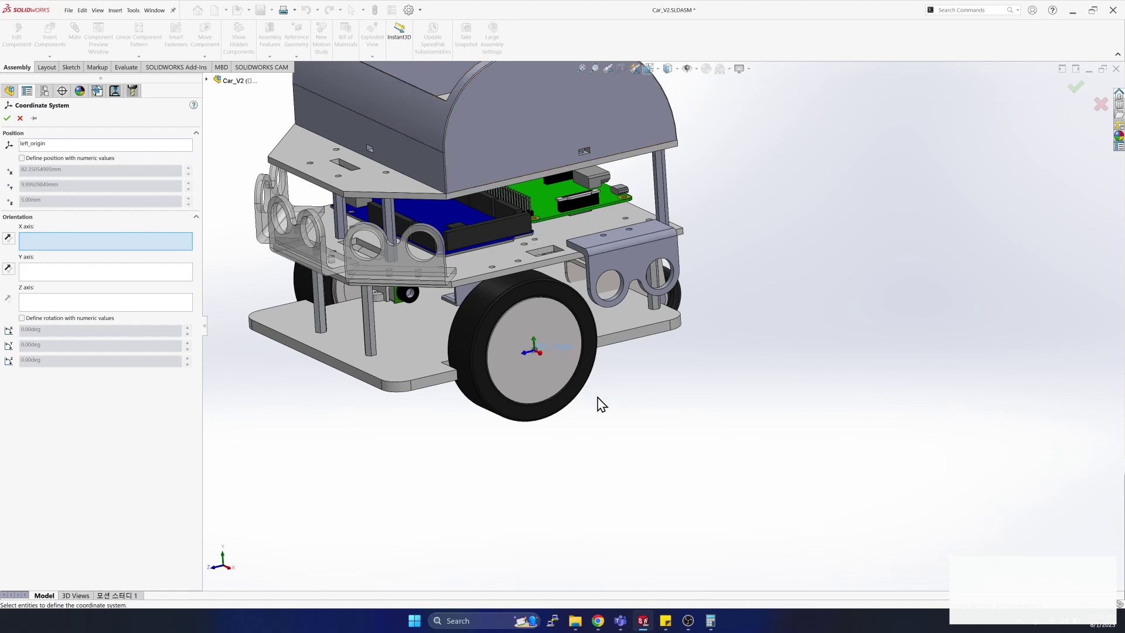
click(208, 80)
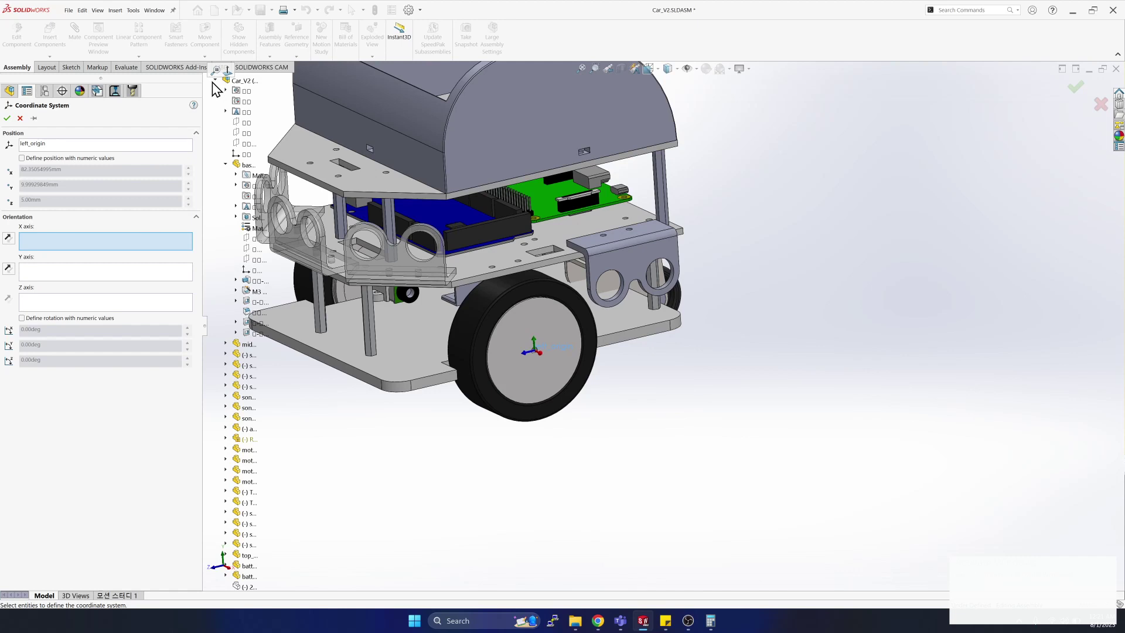
click(243, 121)
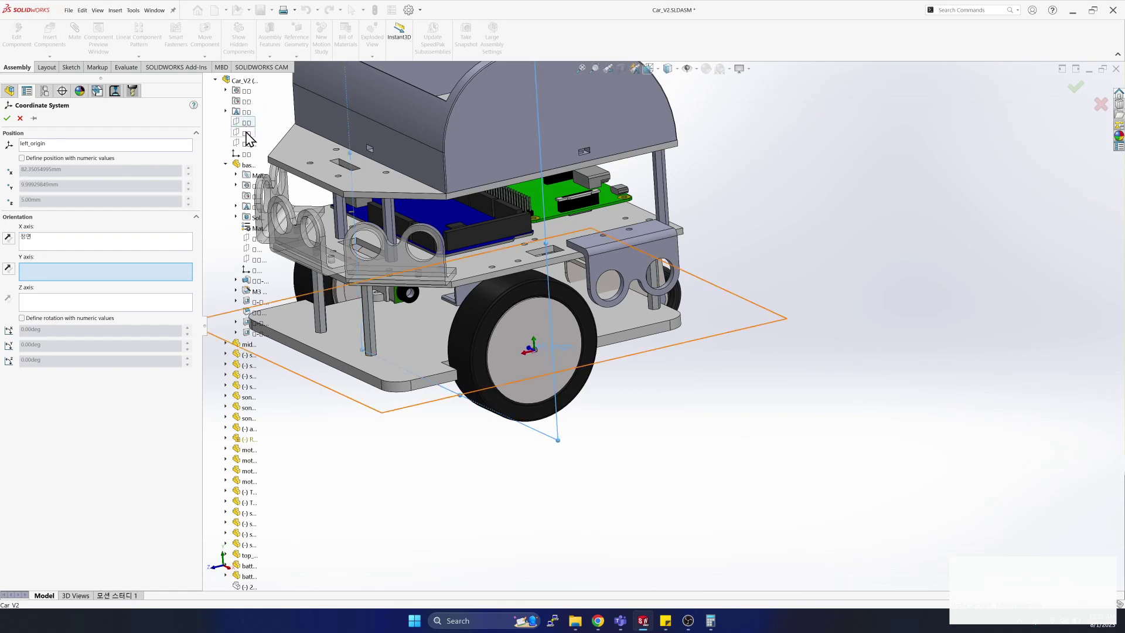
click(246, 133)
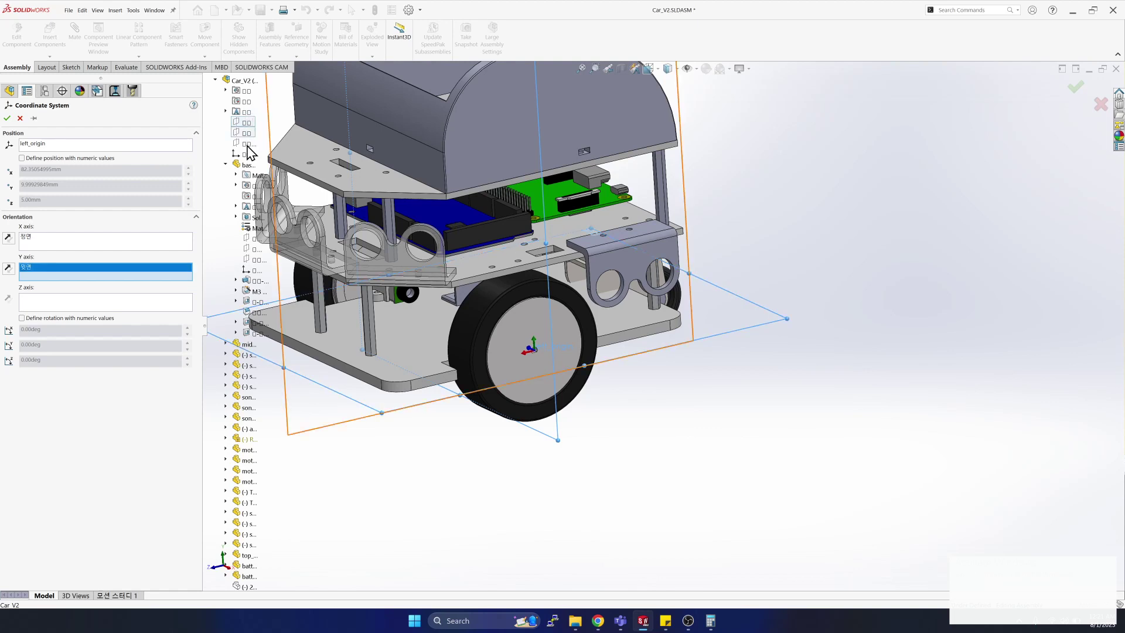
click(248, 145)
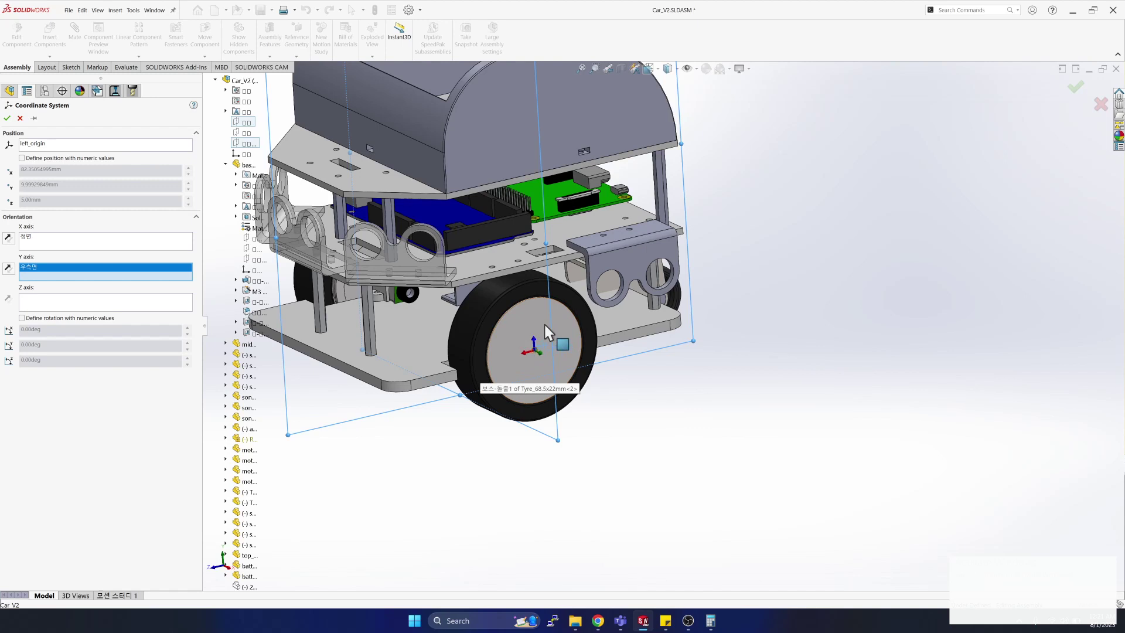
click(57, 309)
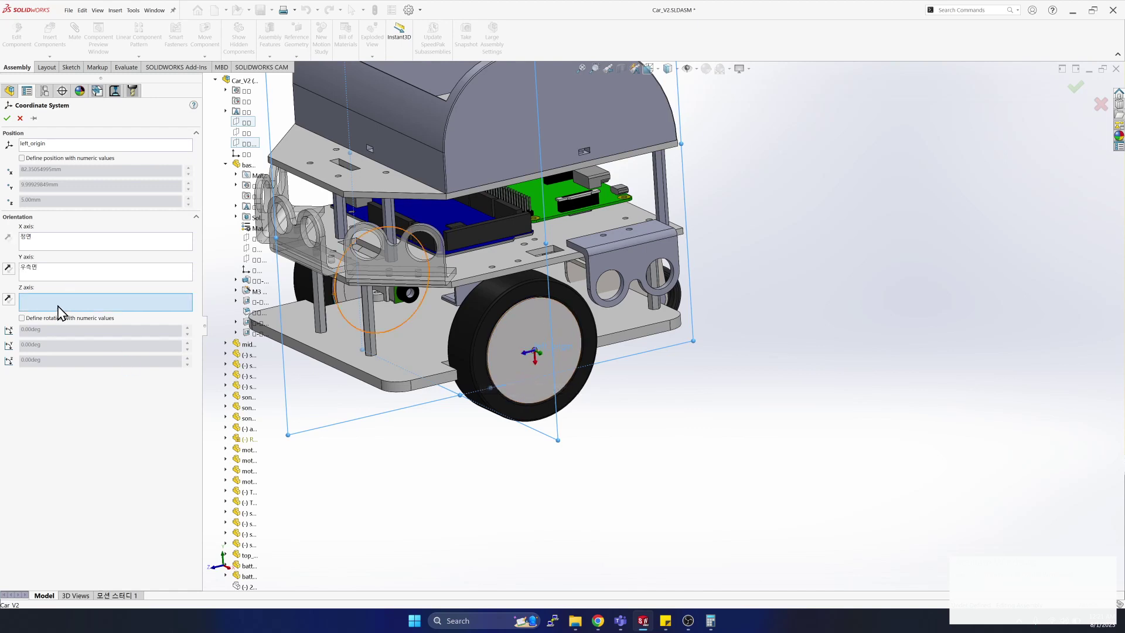
click(245, 145)
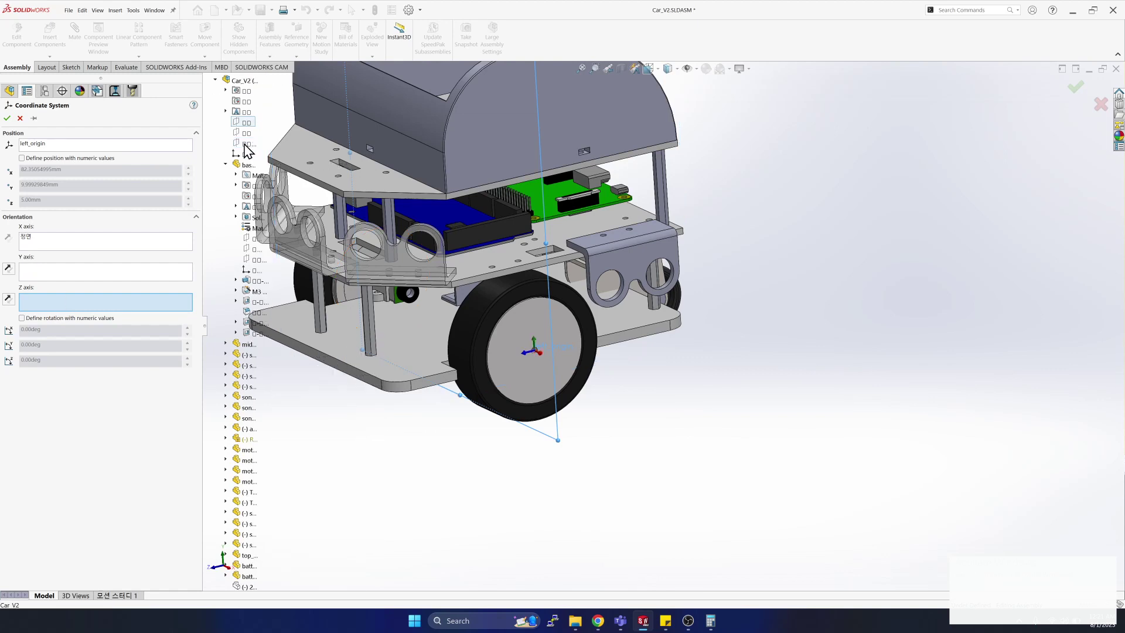
right_click(78, 250)
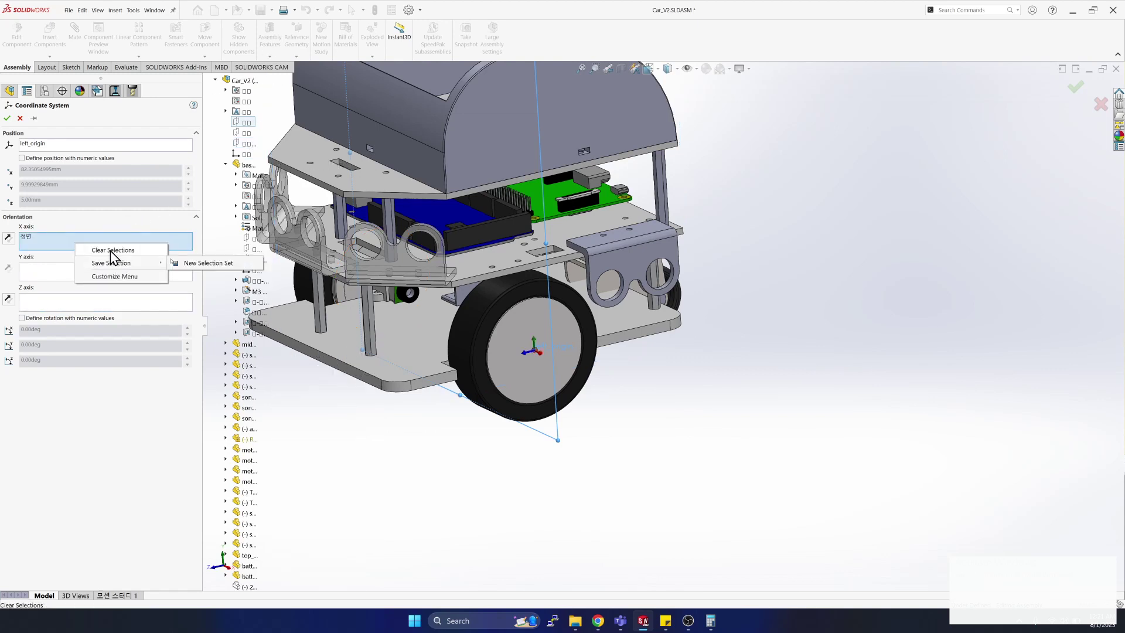
click(115, 253)
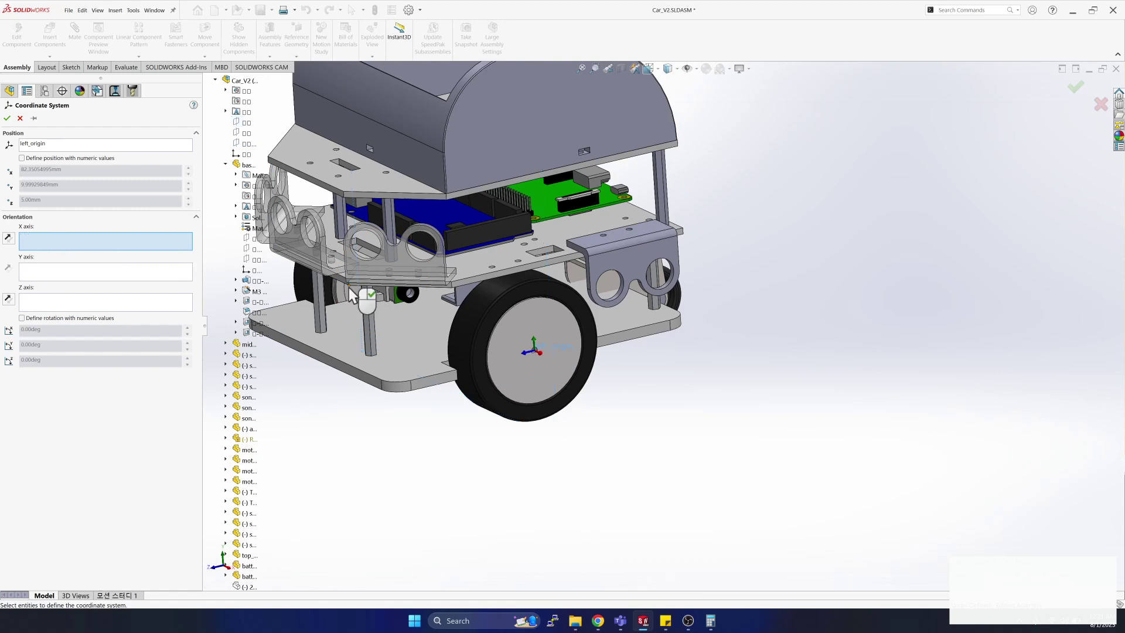
Align the coordinate system's Z axis to the outer flat face of wheel<3> and create it.
click(117, 304)
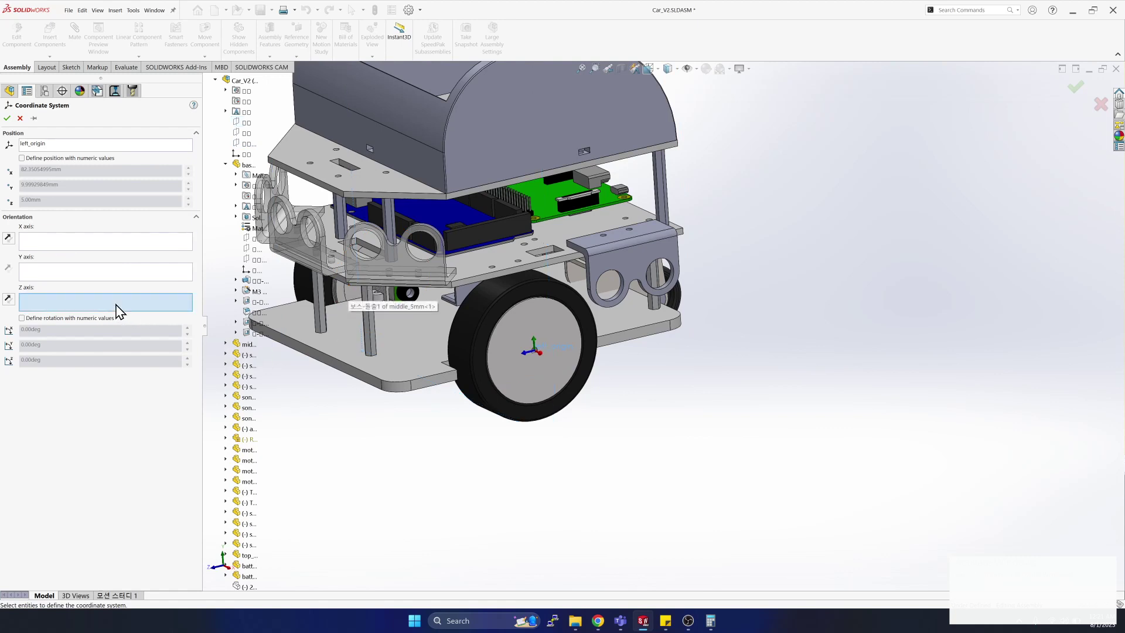
click(513, 337)
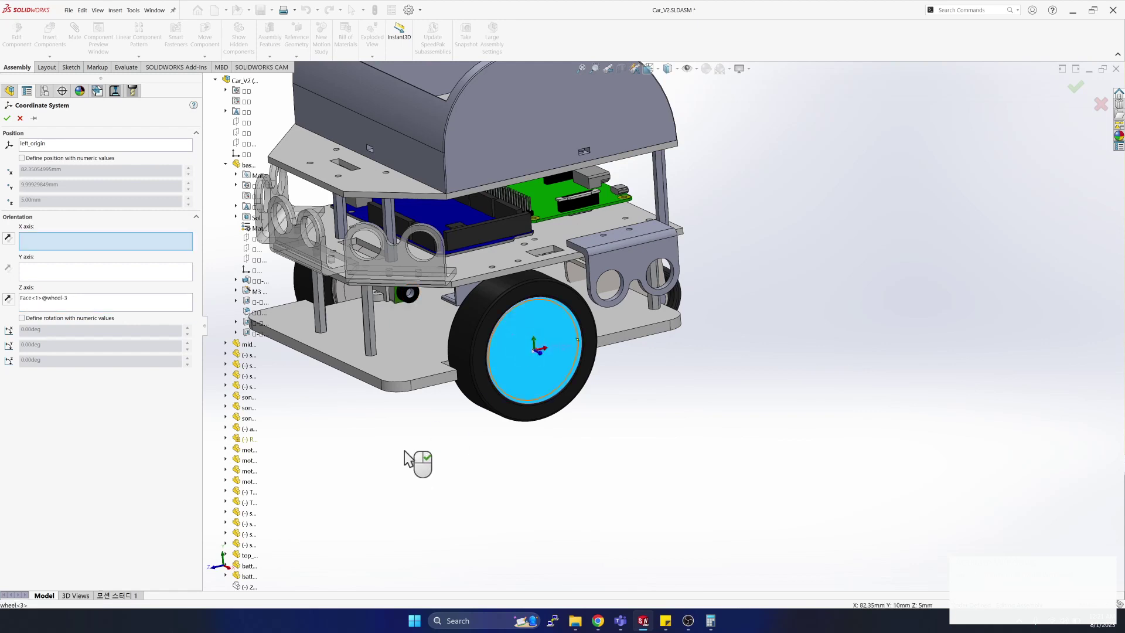
click(7, 118)
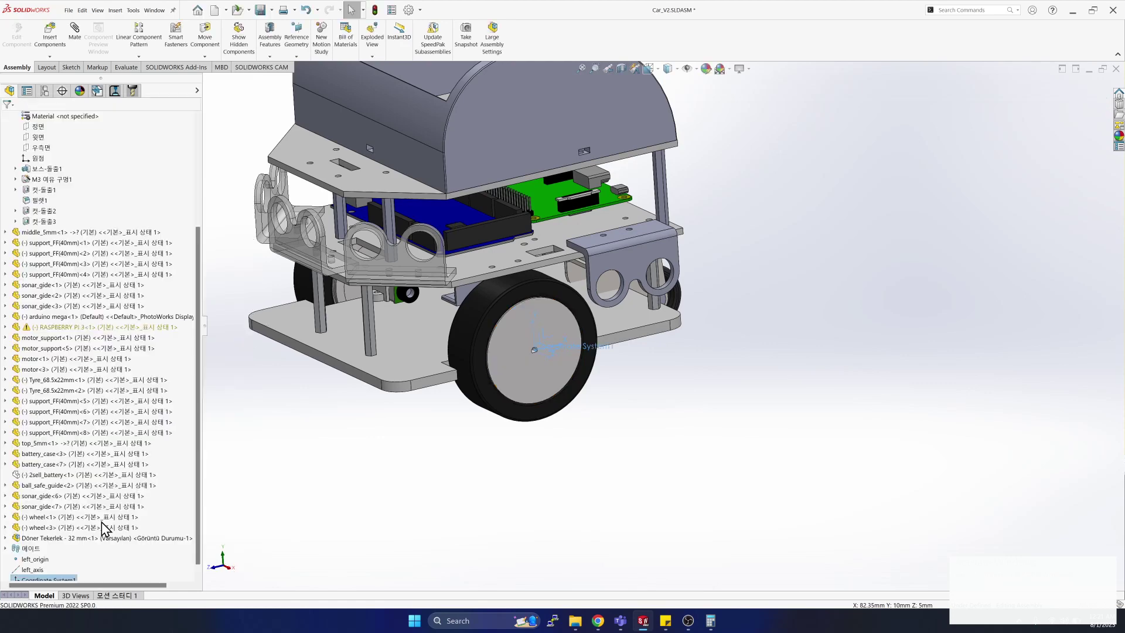
Rename the wheel's new coordinate system left_cs.
click(51, 570)
click(50, 570)
text(le)
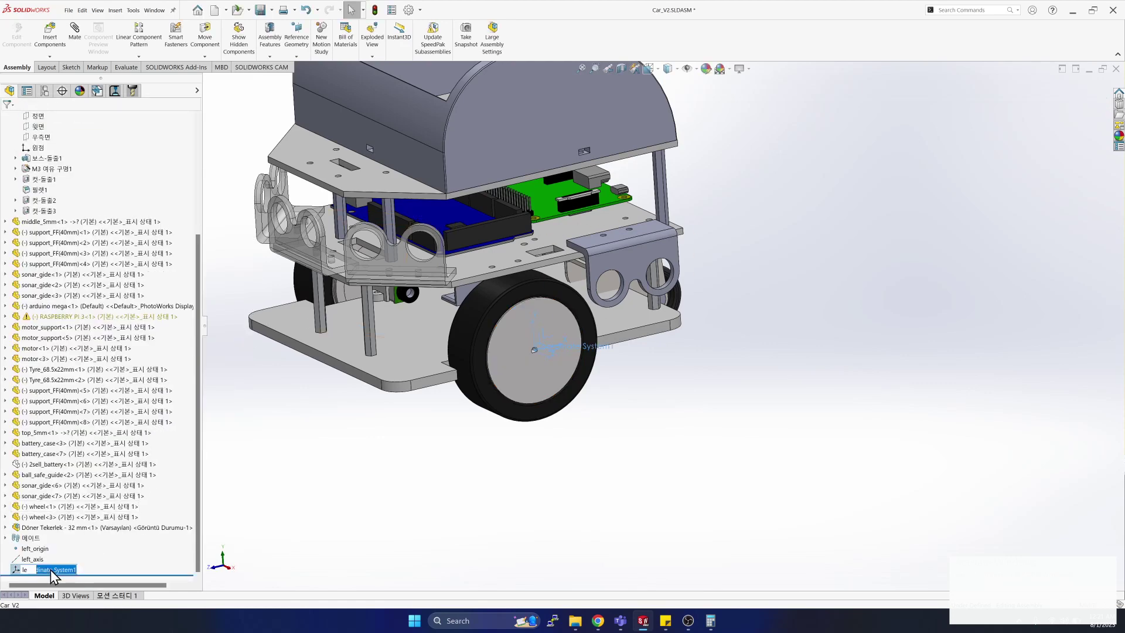
text(ft_cs)
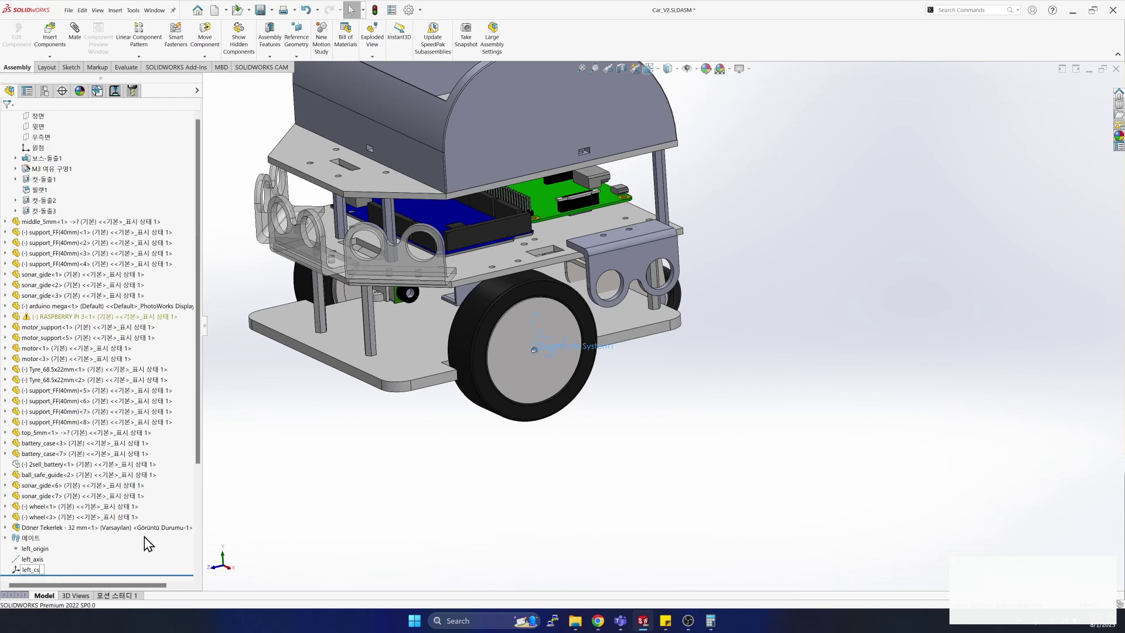
key(Return)
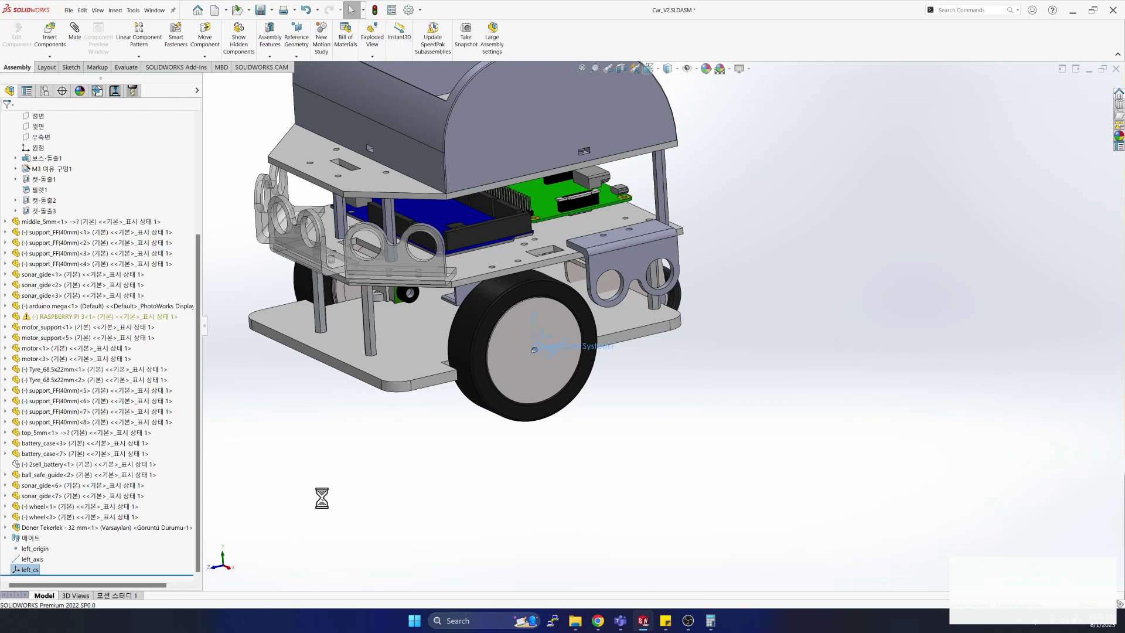
click(688, 623)
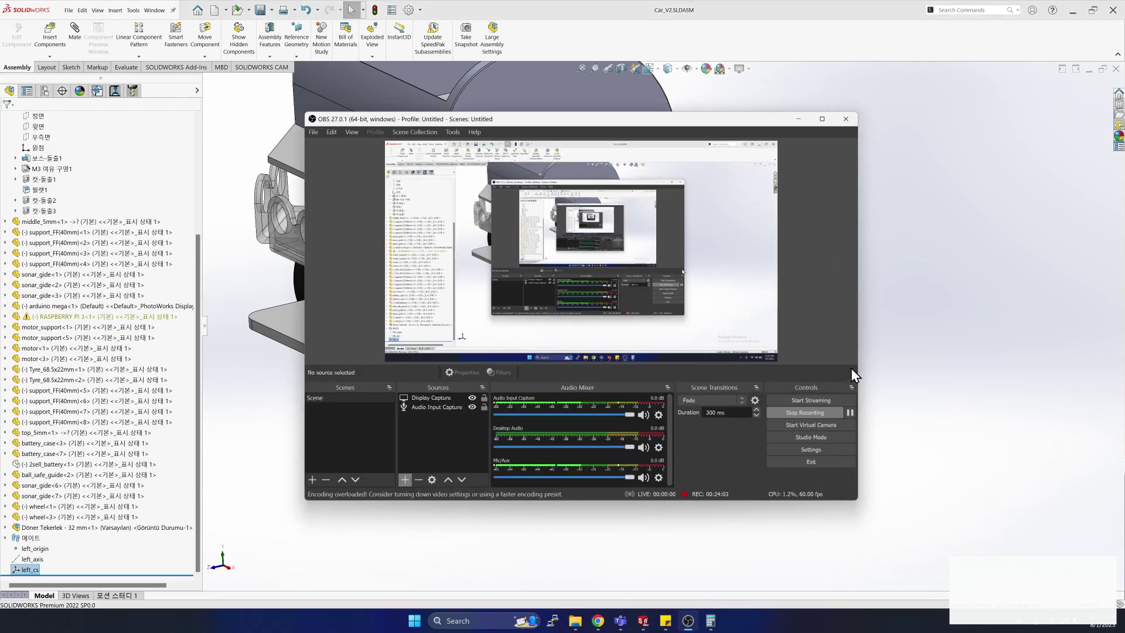
click(912, 394)
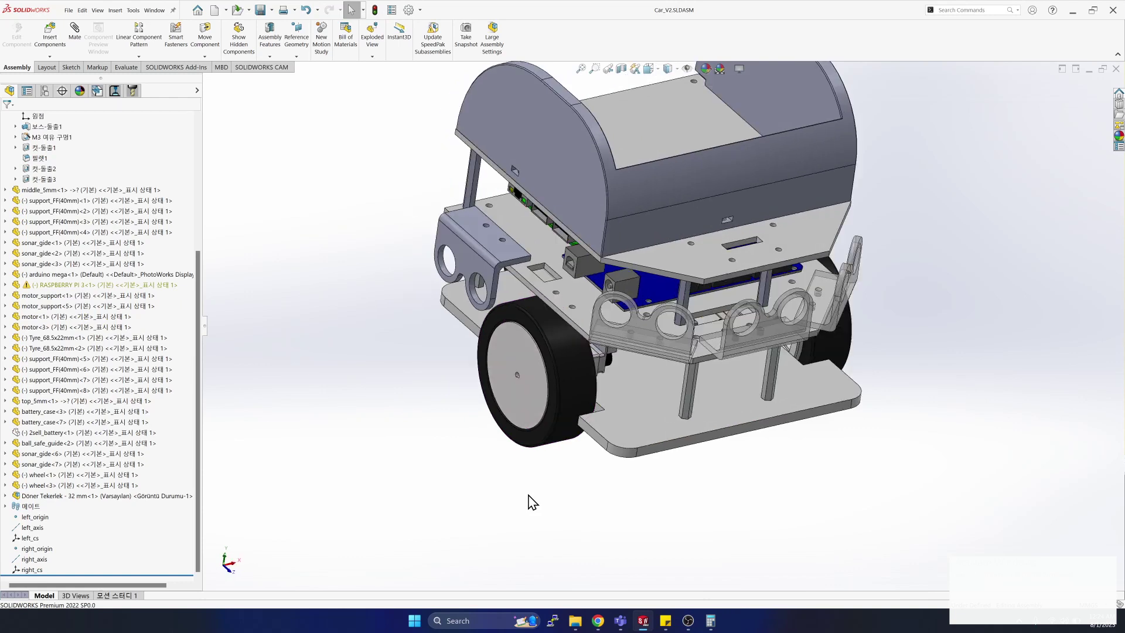
Examine the placement of right_axis, right_cs and left_cs at the drive wheels from several viewing angles.
click(33, 559)
click(33, 570)
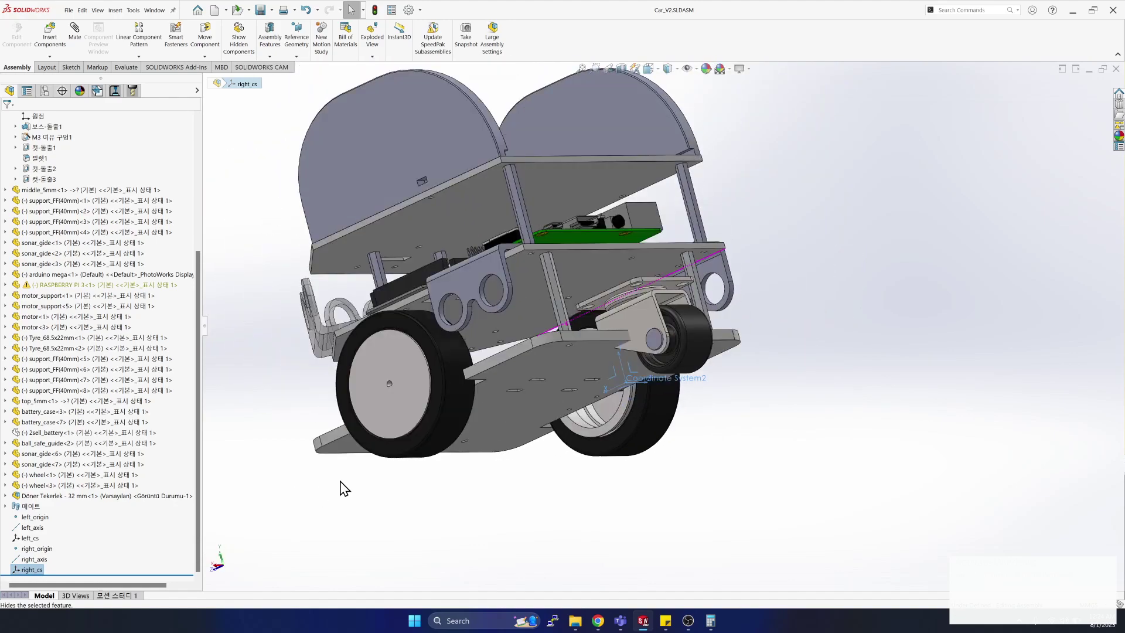
key(Left)
key(Right)
key(Right)
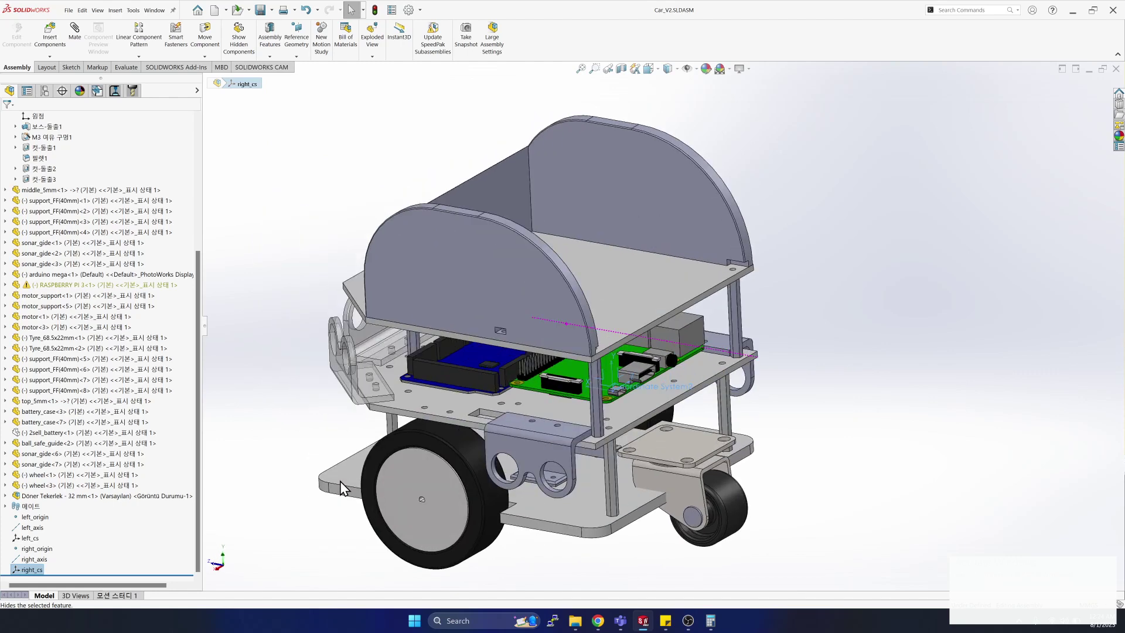
key(Up)
key(Left)
key(Left)
key(Down)
key(Right)
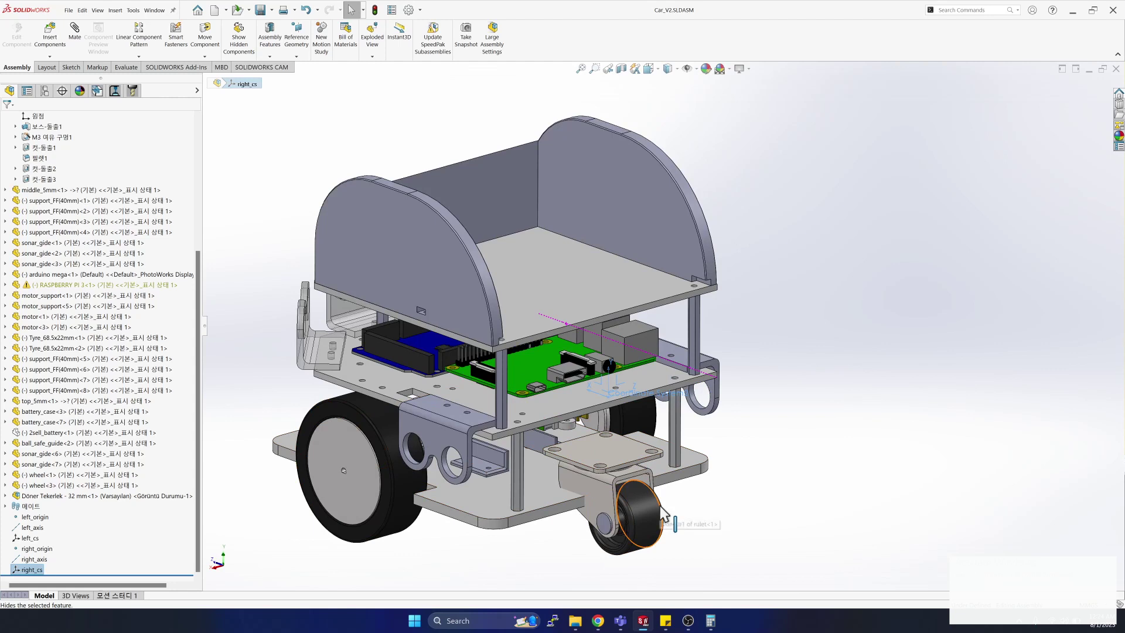
click(30, 538)
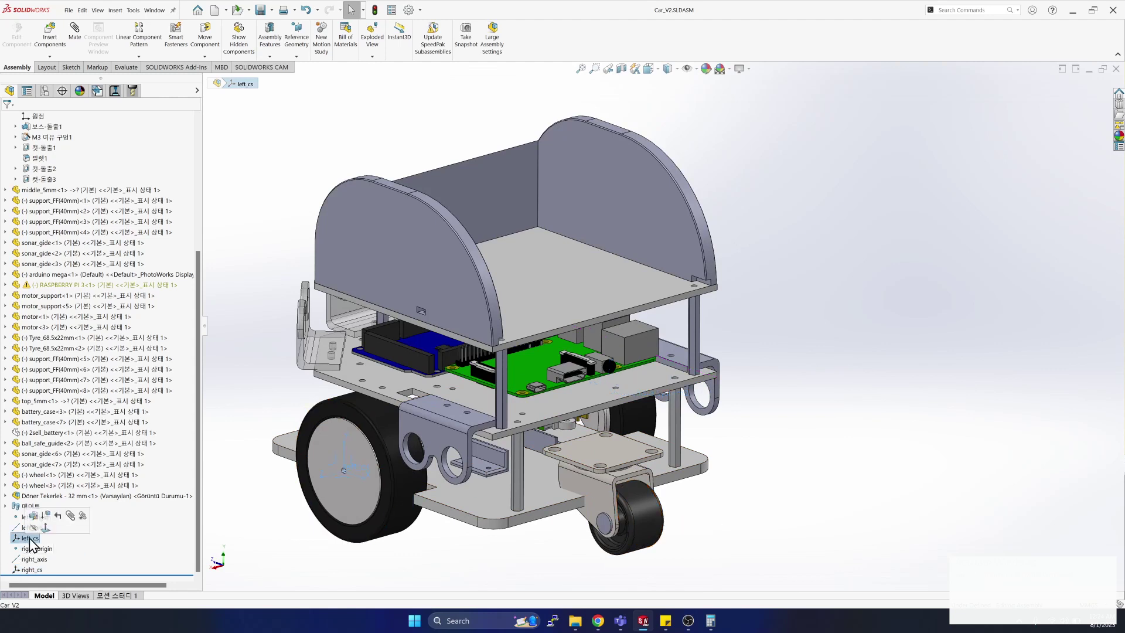
click(32, 569)
key(ctrl+8)
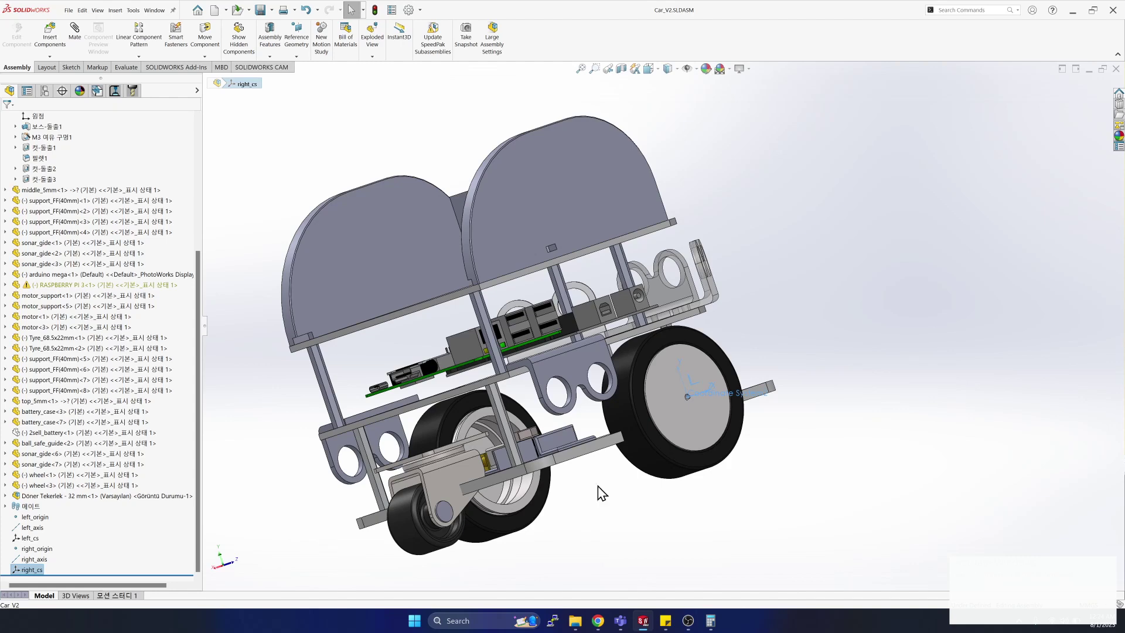
Create a reference point at the center of the base_5mm plate's underside, using the Center of Face option.
middle_drag(598, 486, 585, 441)
click(585, 442)
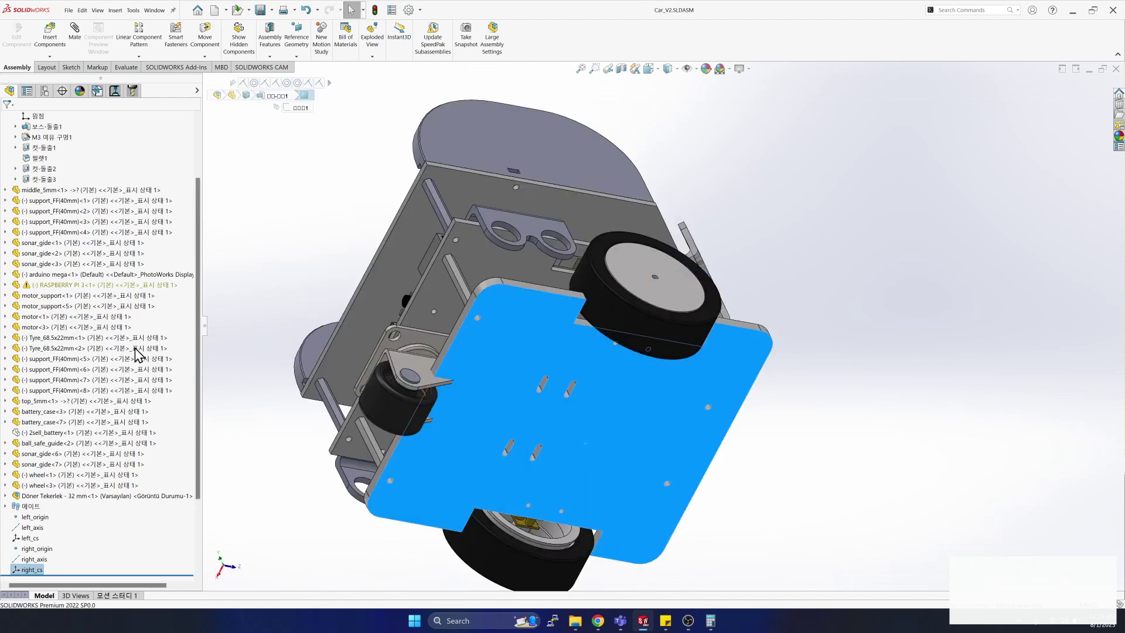
click(297, 57)
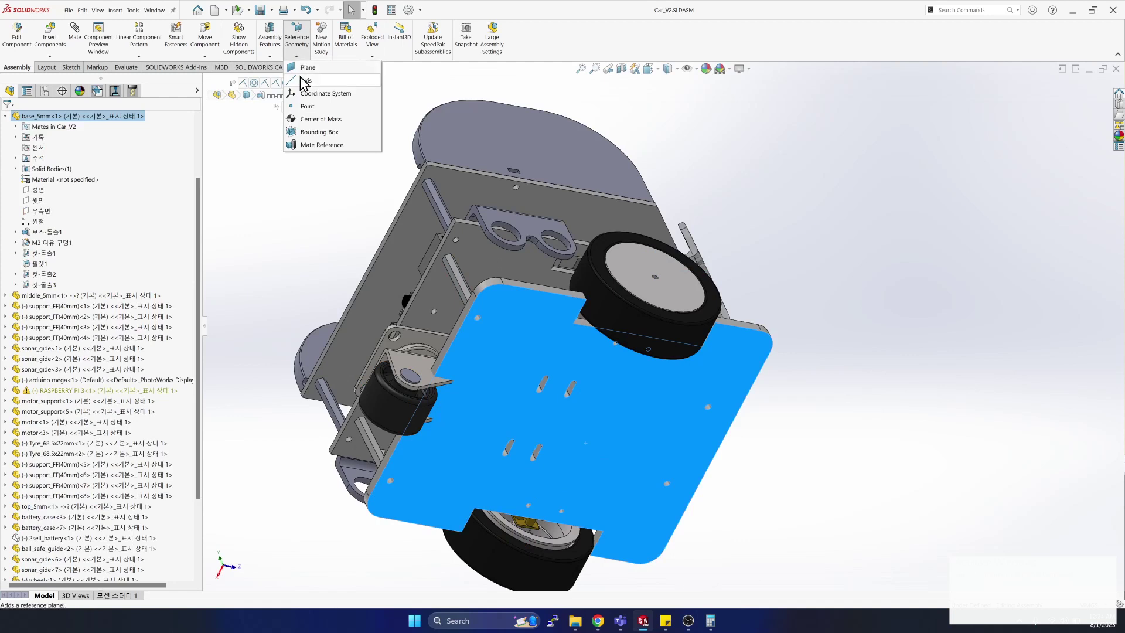
click(301, 104)
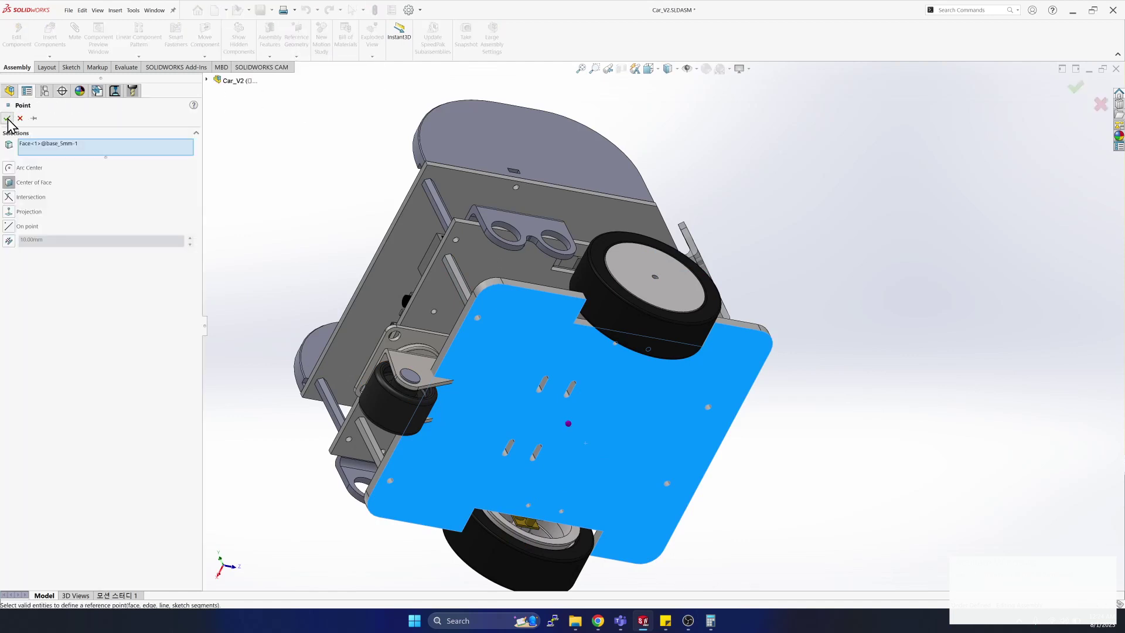
key(Return)
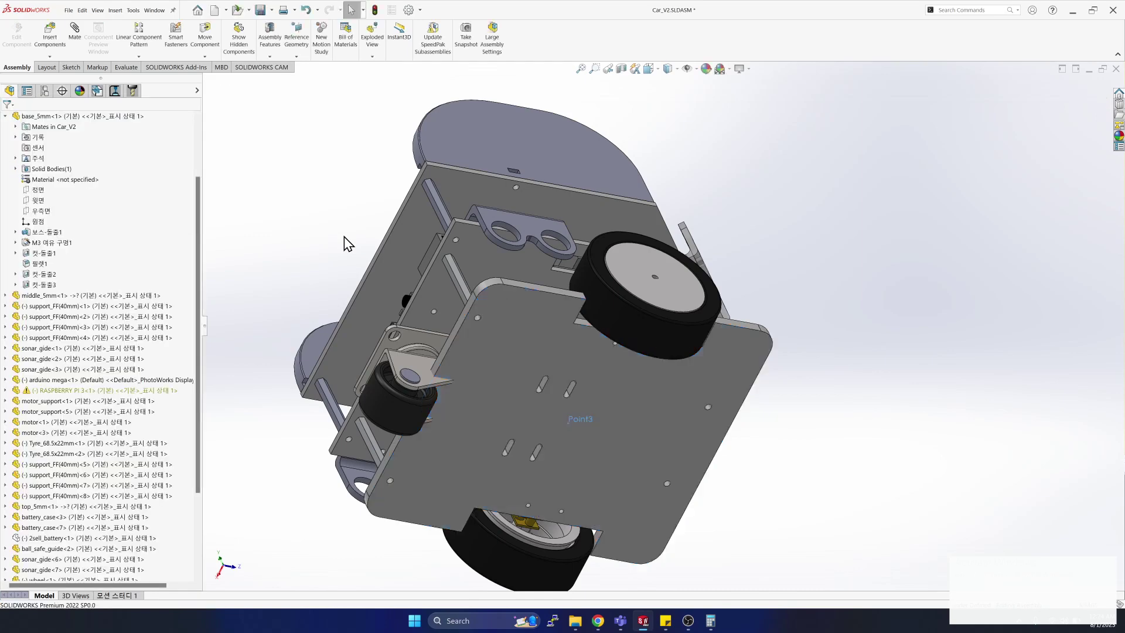
Rename the base plate's new reference point base_origin.
scroll(128, 410, down, 4)
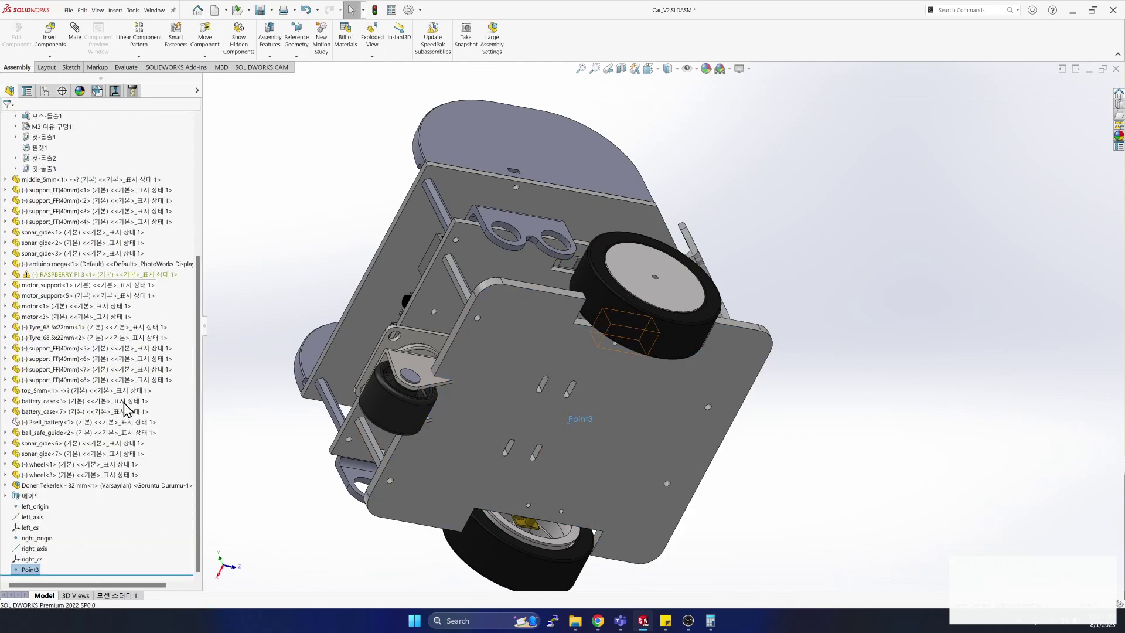
click(30, 570)
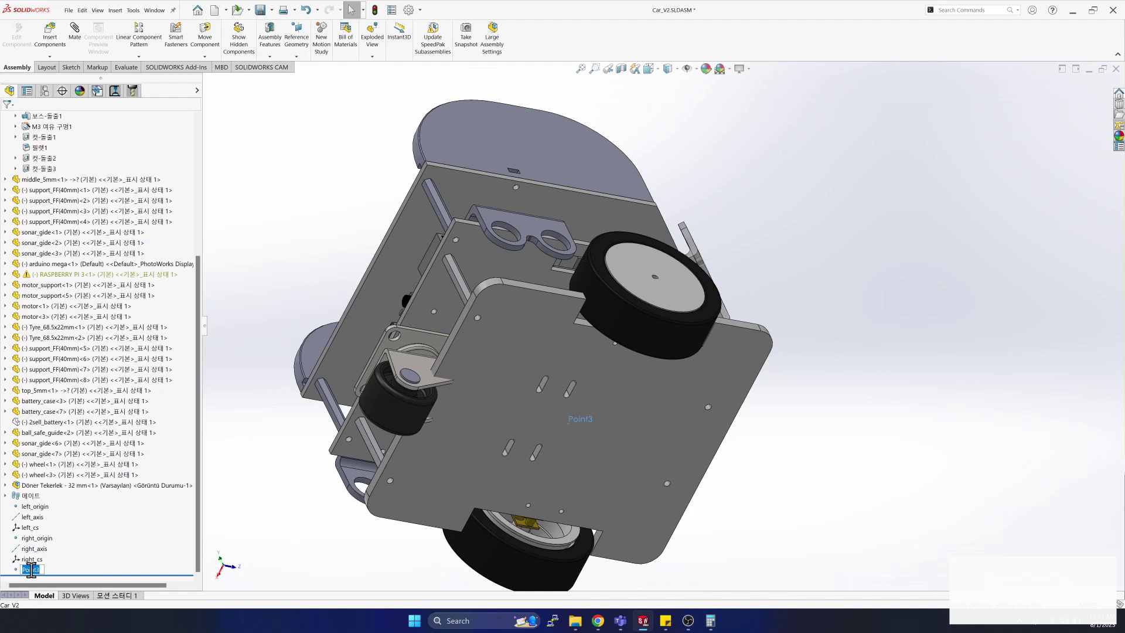
text(base_origin)
key(Return)
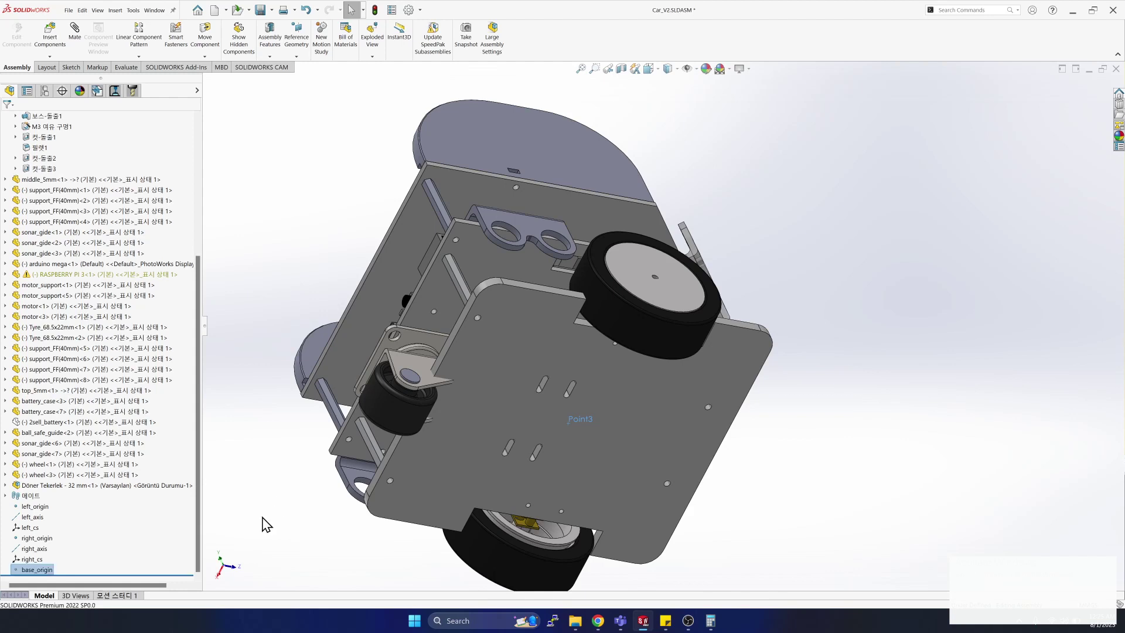
Start a coordinate system at base_origin and align its X axis to the base_5mm plate's front edge face.
click(296, 56)
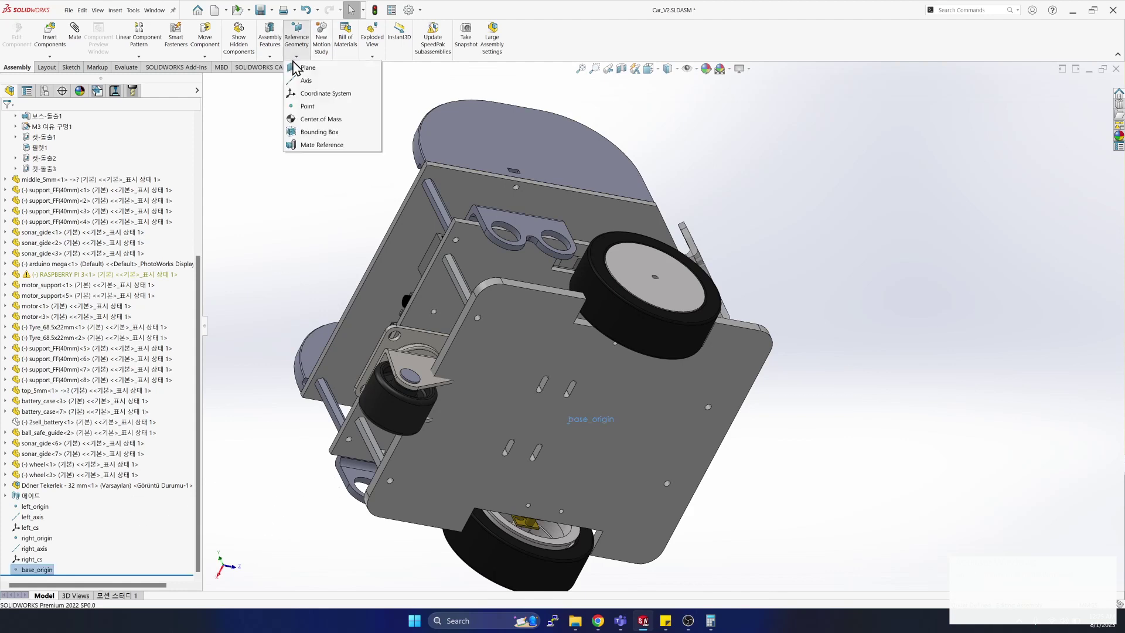
click(305, 94)
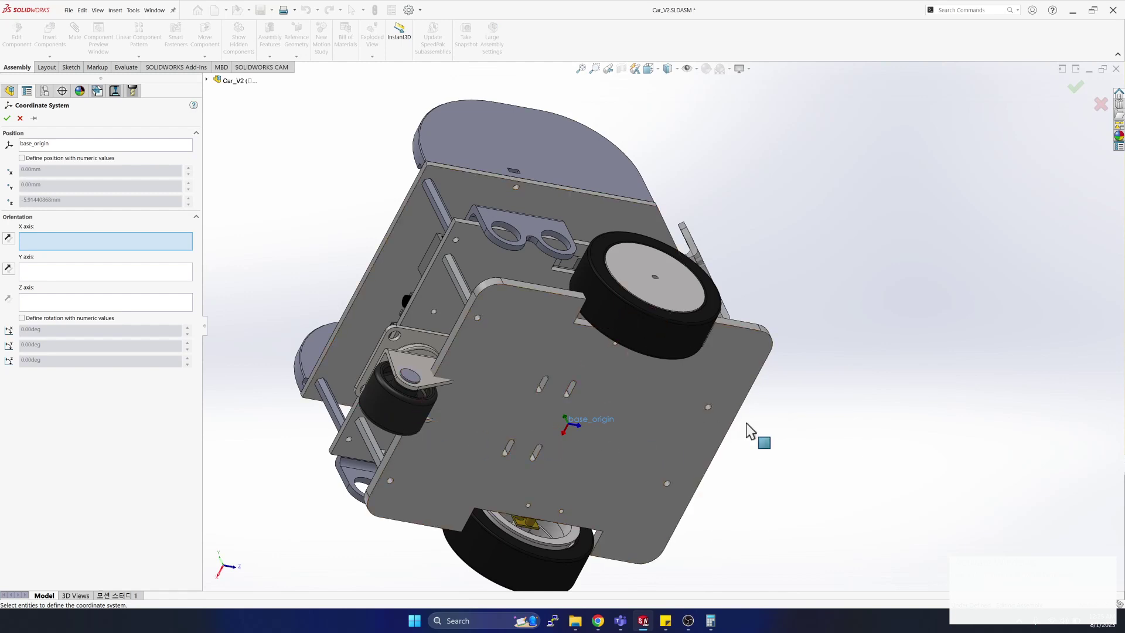
middle_drag(804, 451, 807, 458)
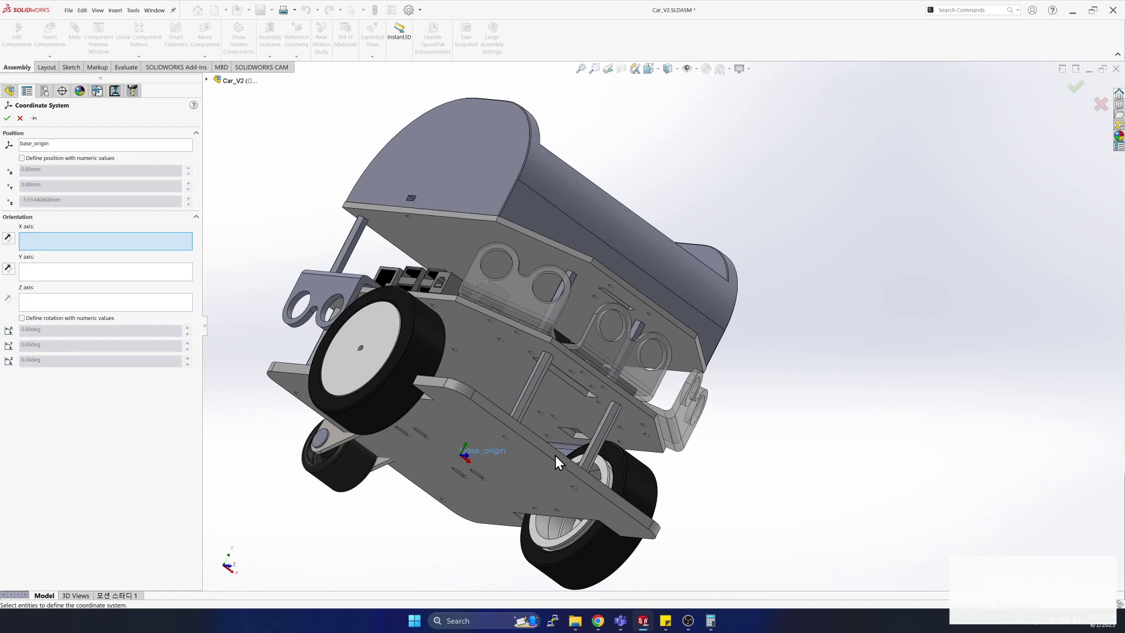
key(Right)
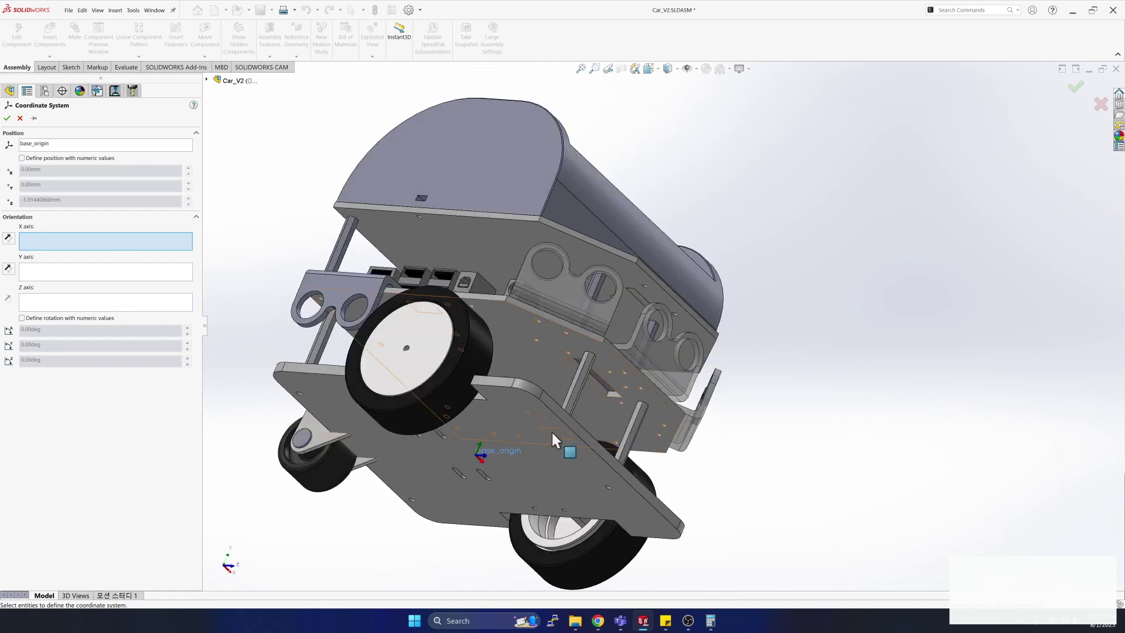
click(592, 443)
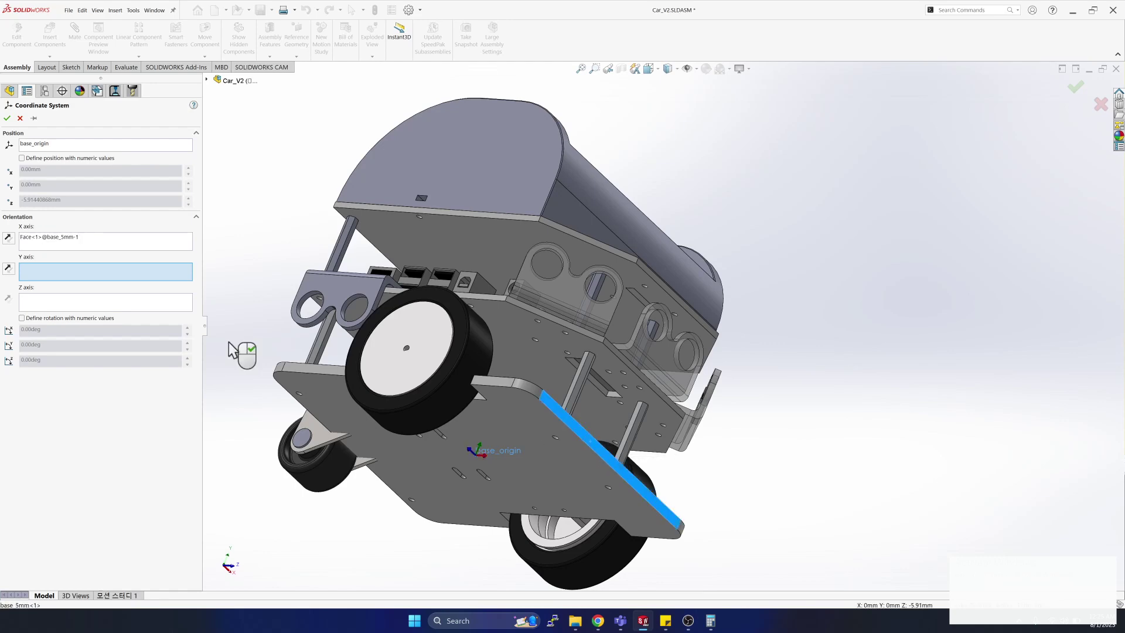
Align the Y axis to the base_5mm plate's side edge face and the Z axis to its top face, and accept the coordinate system.
key(Left)
key(Left)
key(Left)
key(Left)
key(Left)
key(Left)
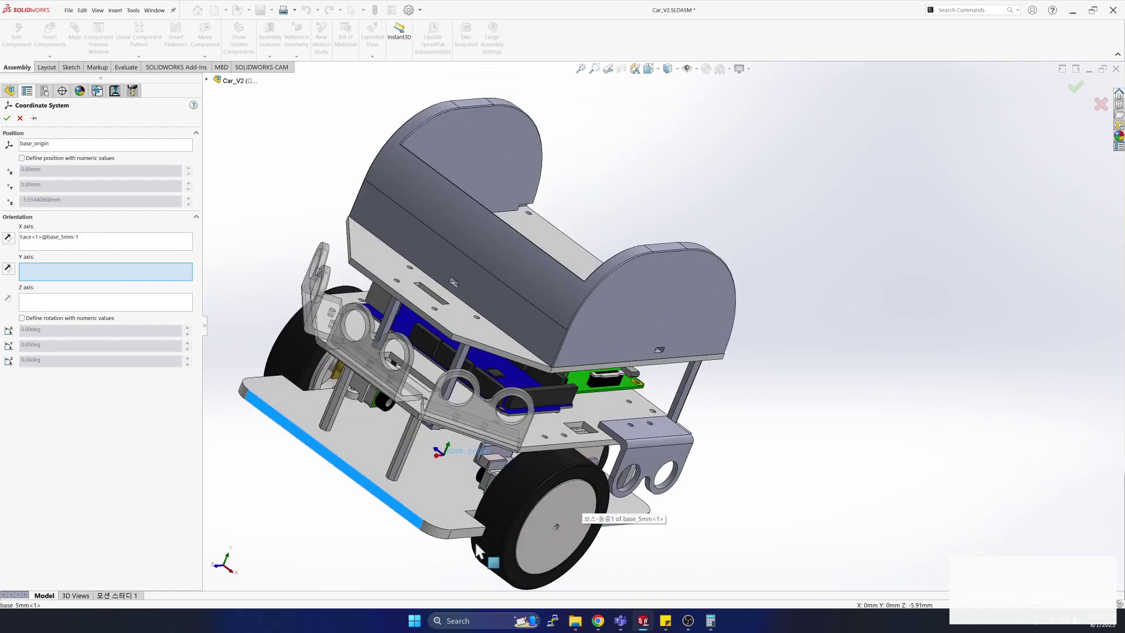
click(469, 532)
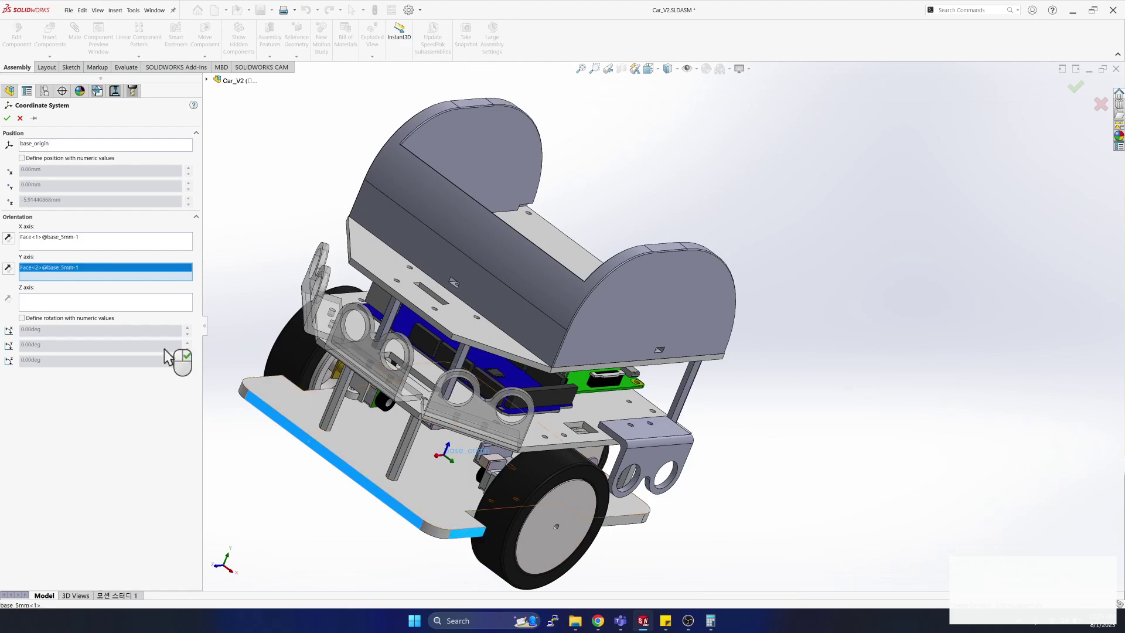
click(91, 305)
click(353, 435)
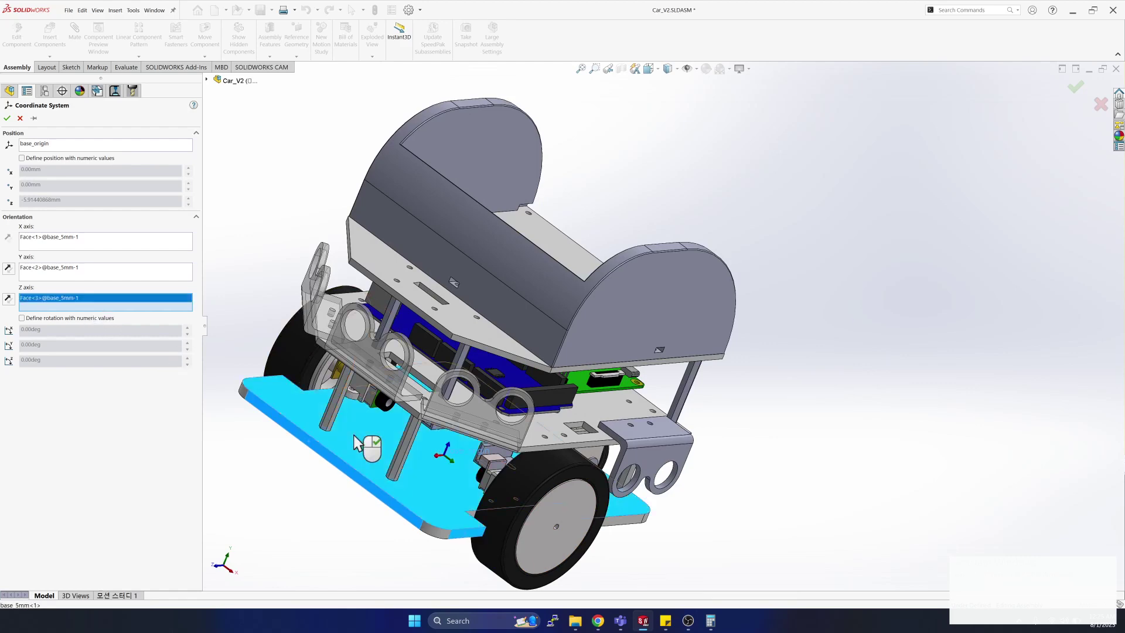
key(Left)
key(Left)
key(Up)
key(Up)
key(Up)
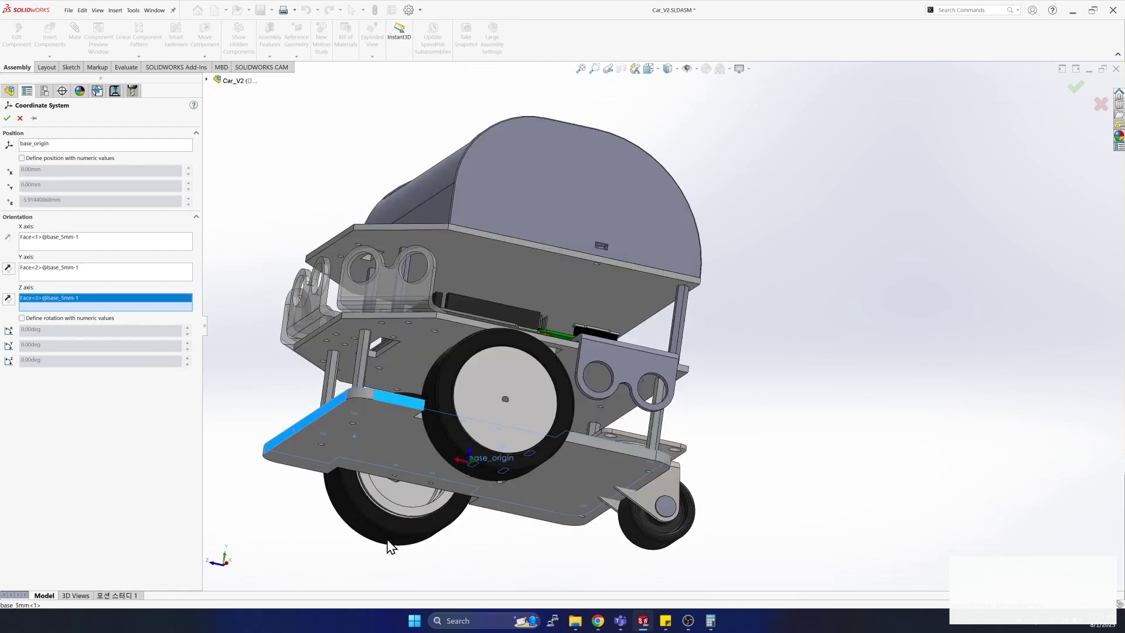
key(Left)
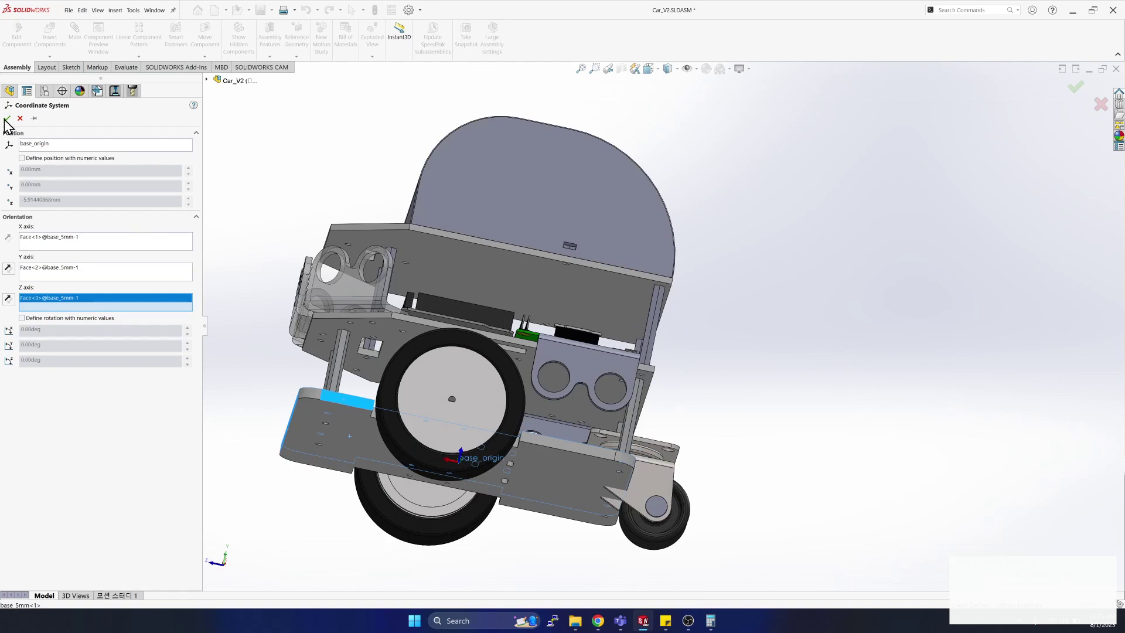
key(Left)
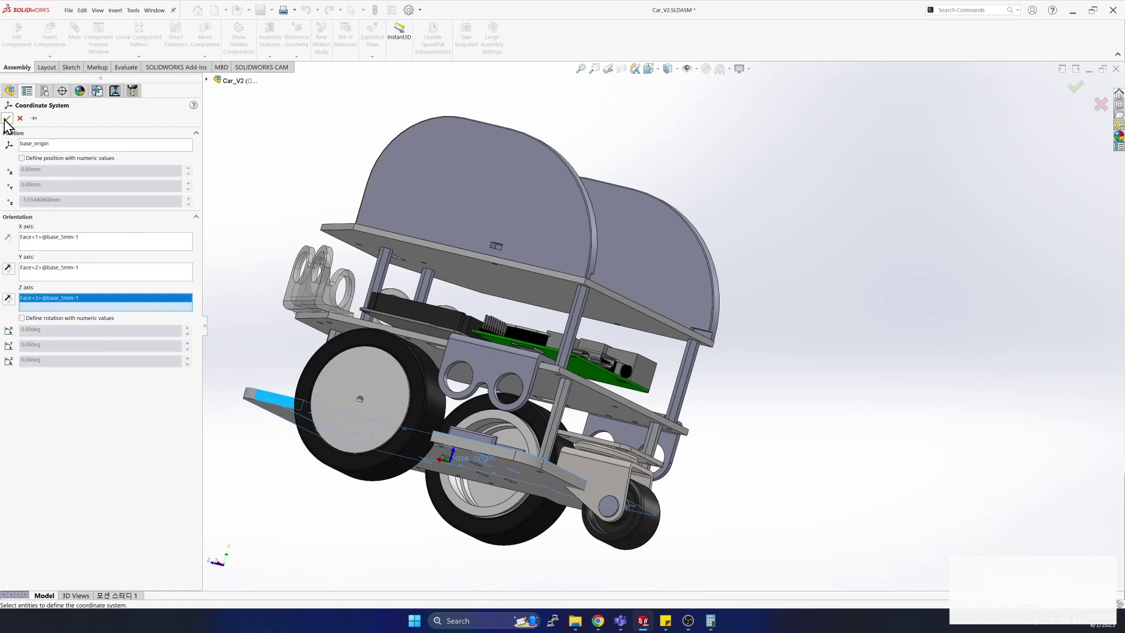
click(7, 120)
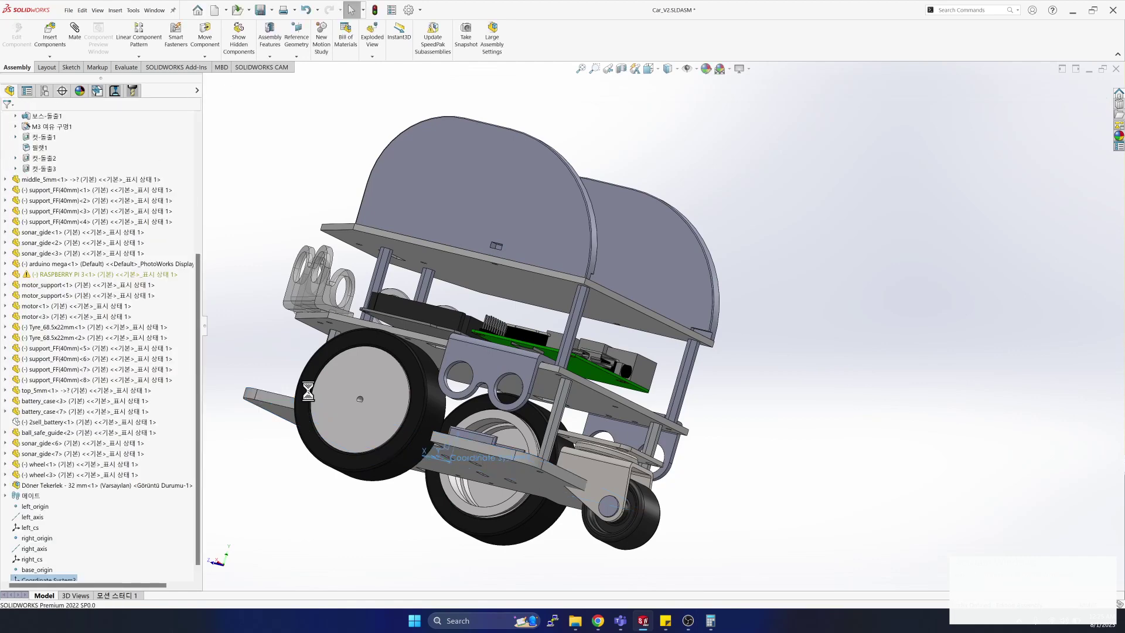
Rename the base plate's new coordinate system base_cs.
click(55, 569)
click(55, 569)
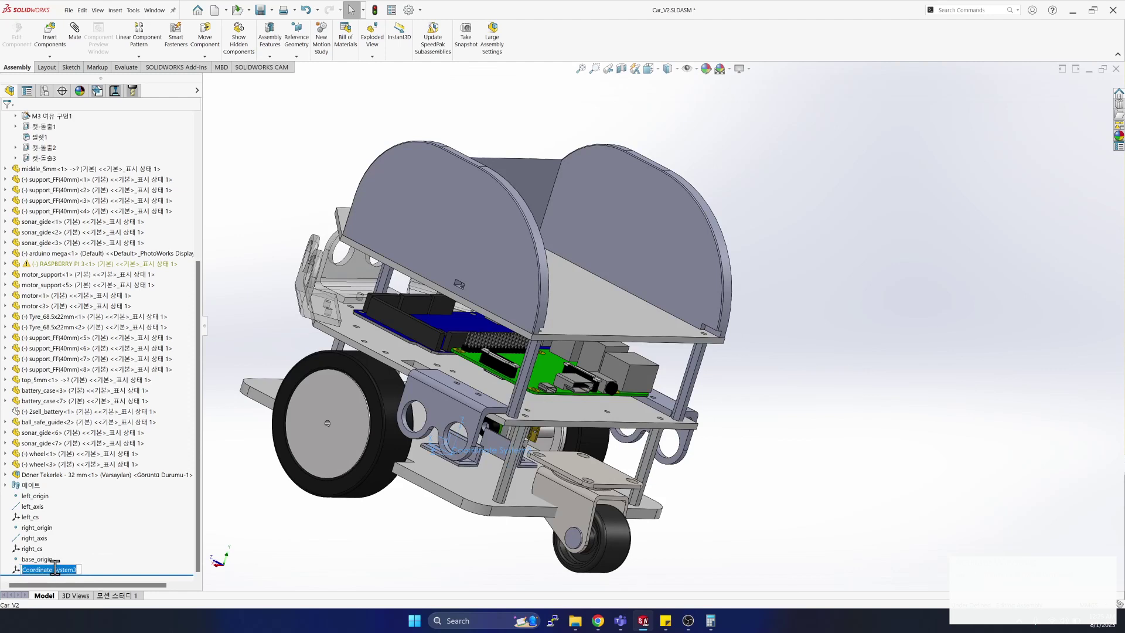
text(base_cs)
key(Return)
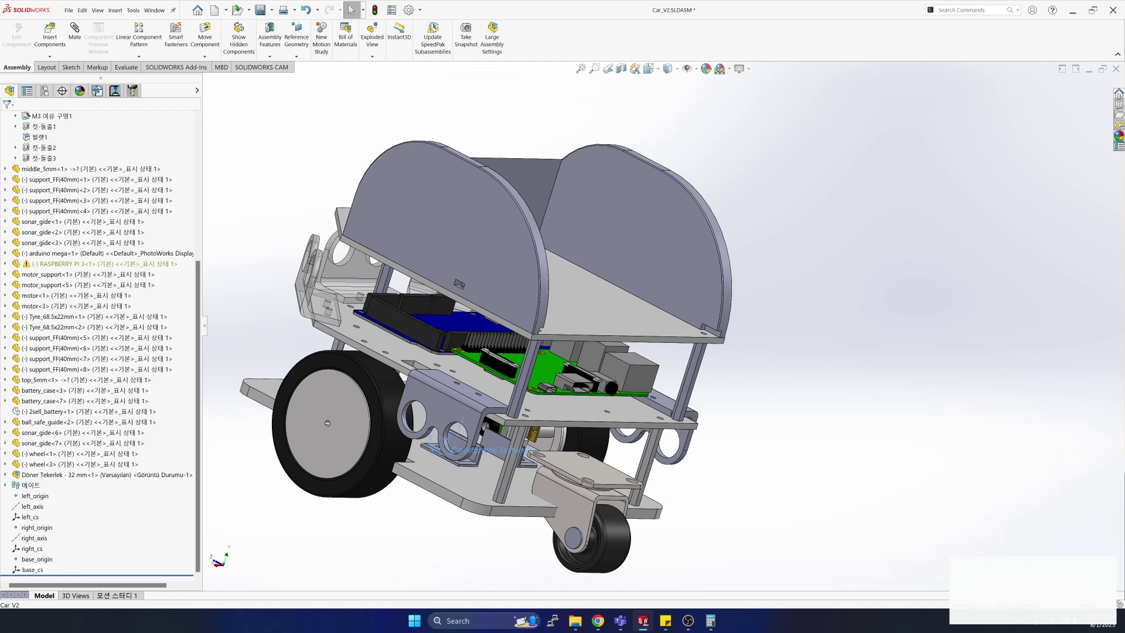
Examine the car assembly from several viewing angles around its caster wheel side.
click(462, 519)
key(Up)
key(Down)
key(Down)
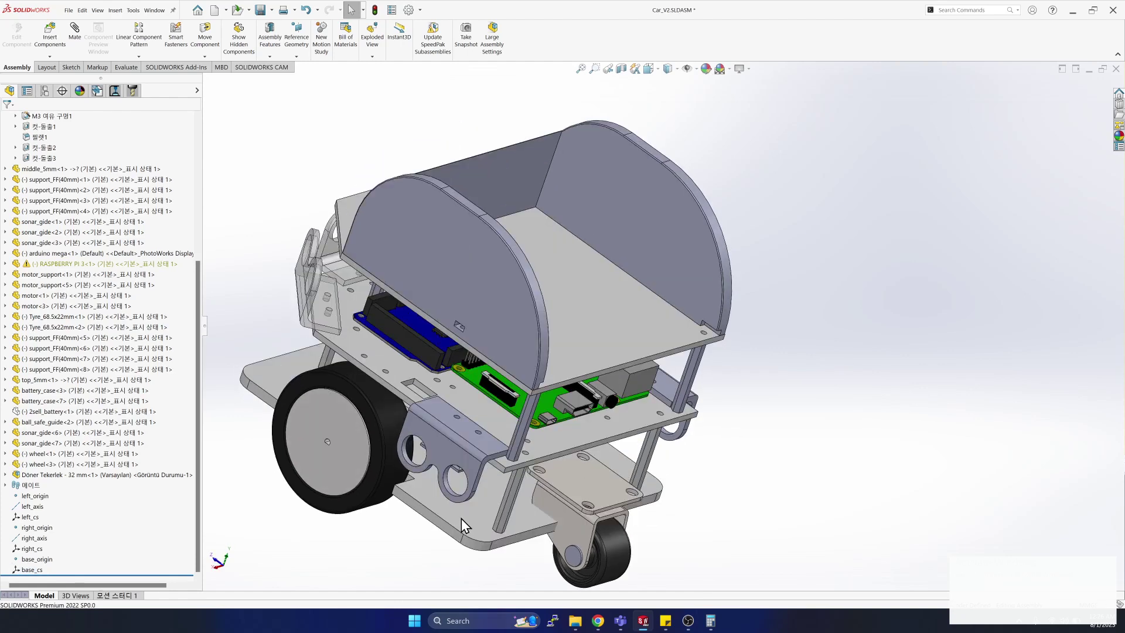
key(Left)
key(Left)
key(ctrl+Up)
key(ctrl+Right)
key(ctrl+Right)
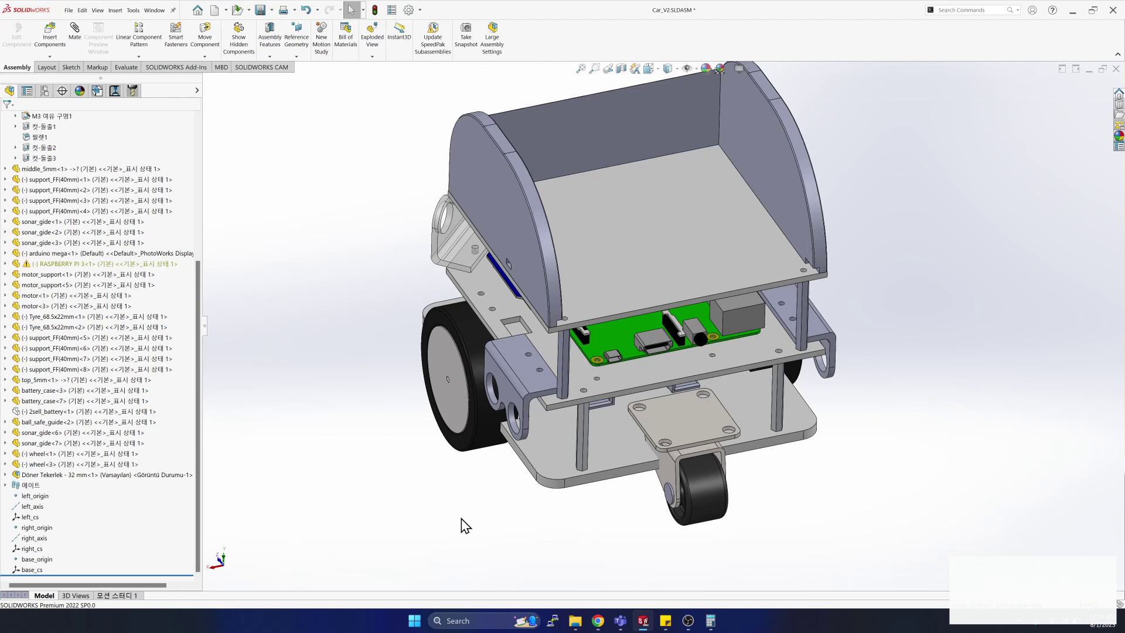
key(Up)
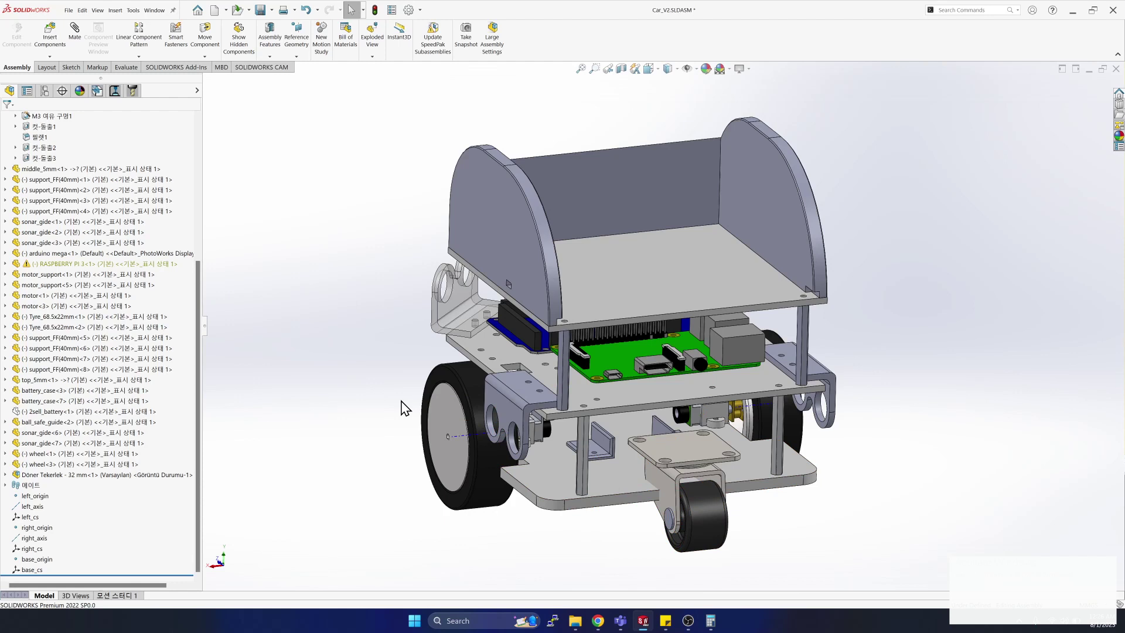
Save the assembly and start Export as URDF, allowing the exporter to save and rebuild the document.
key(ctrl+s)
click(132, 11)
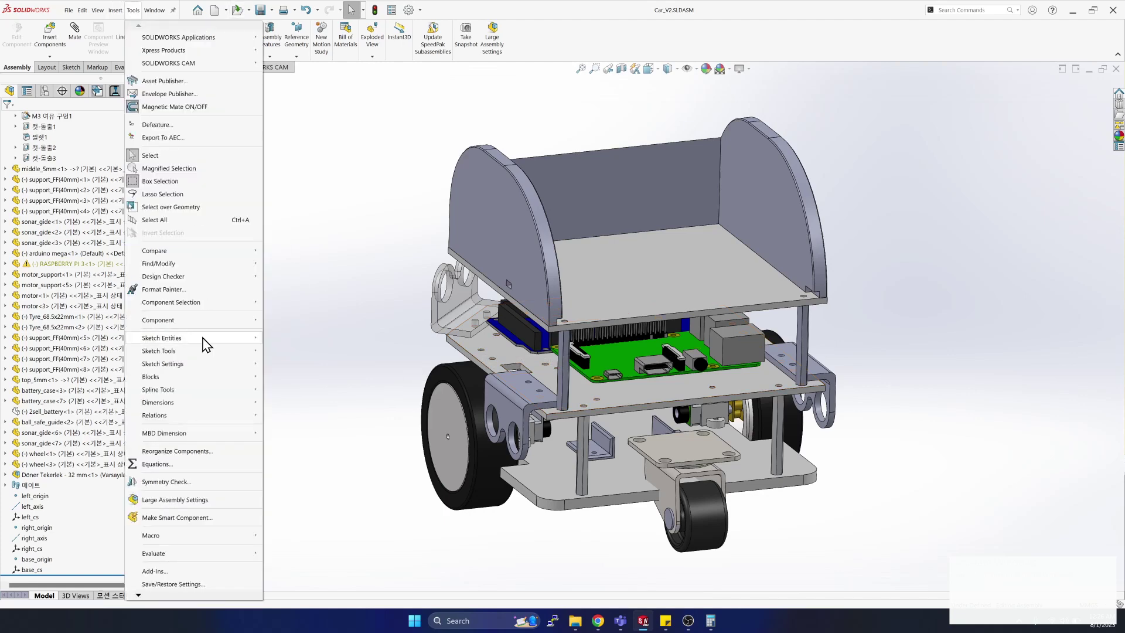
click(135, 12)
click(136, 13)
click(138, 15)
click(138, 15)
click(138, 16)
click(139, 17)
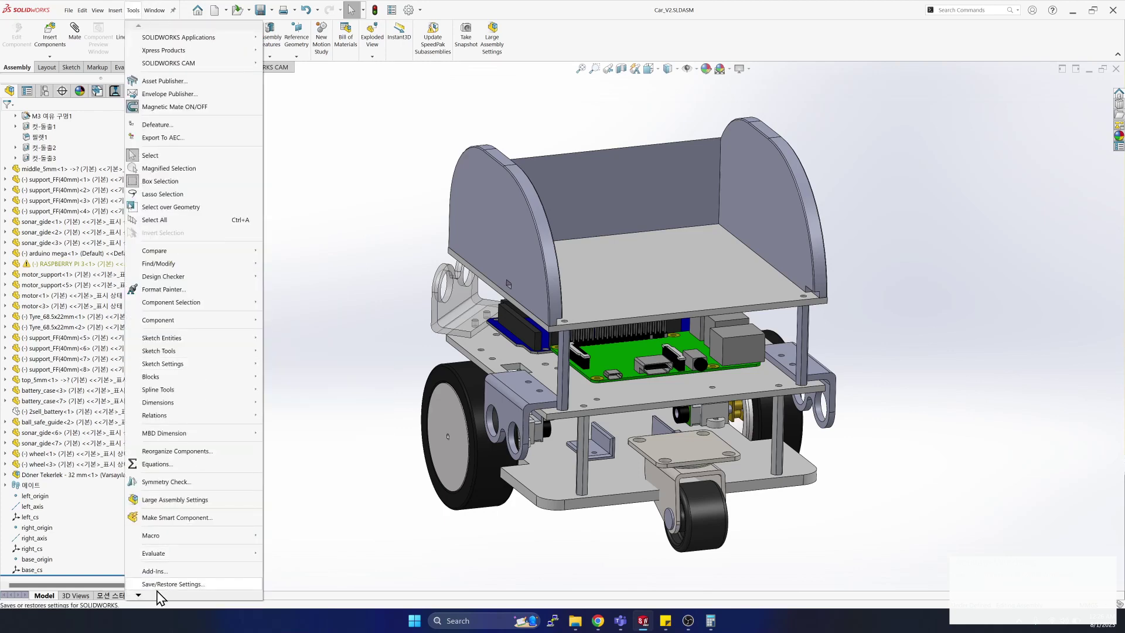
mouse_move(146, 598)
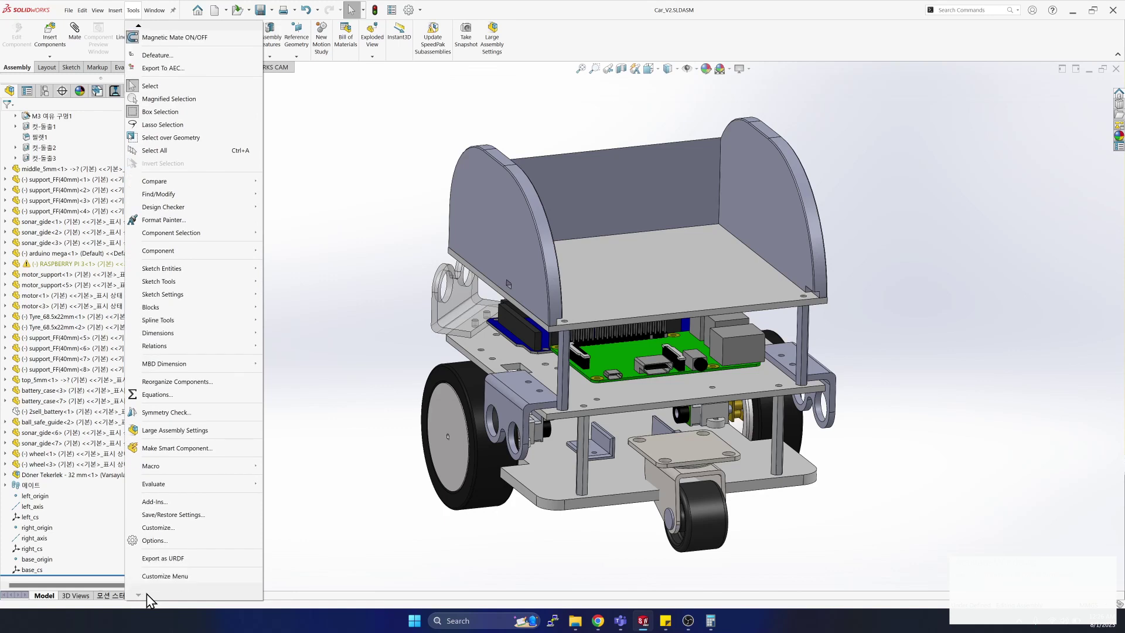
click(174, 559)
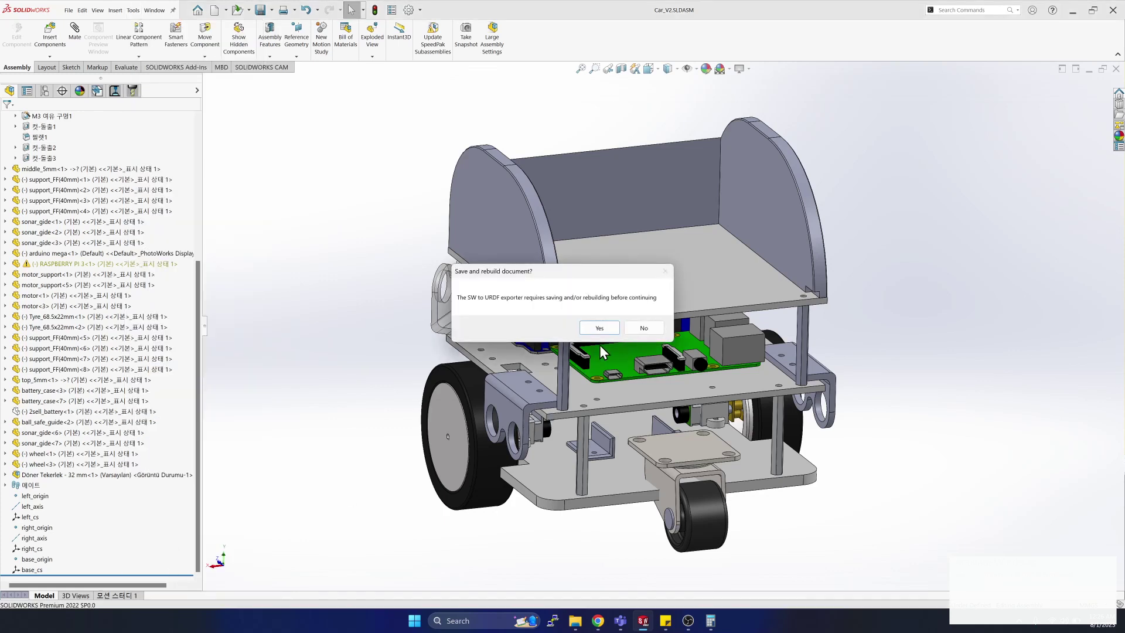
click(599, 328)
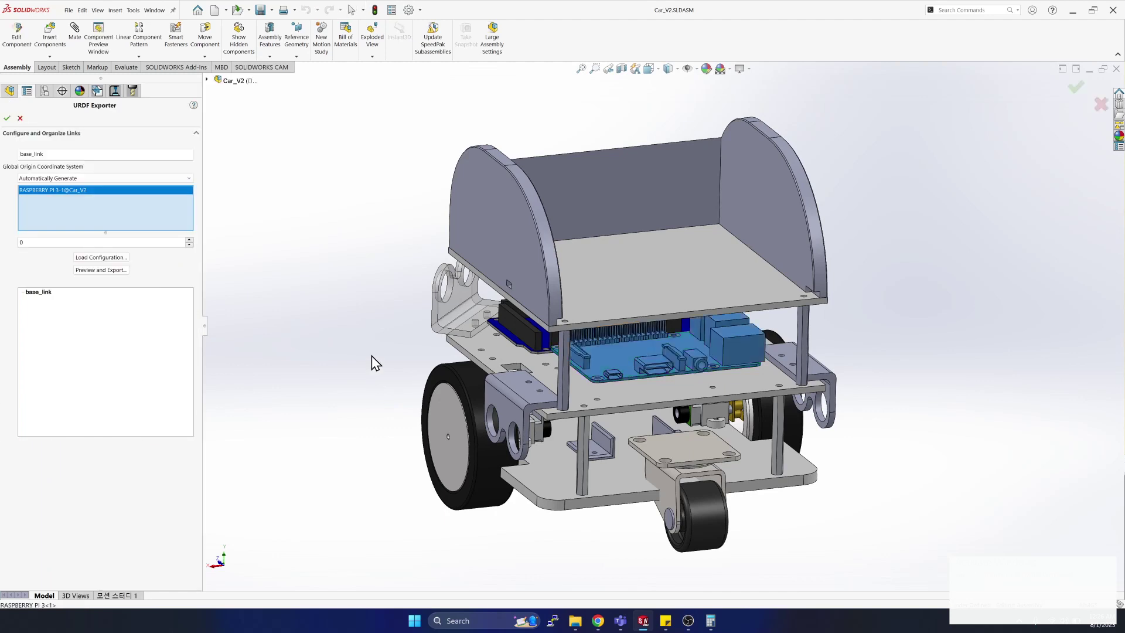
Set the global origin coordinate system of base_link to base_cs.
click(63, 153)
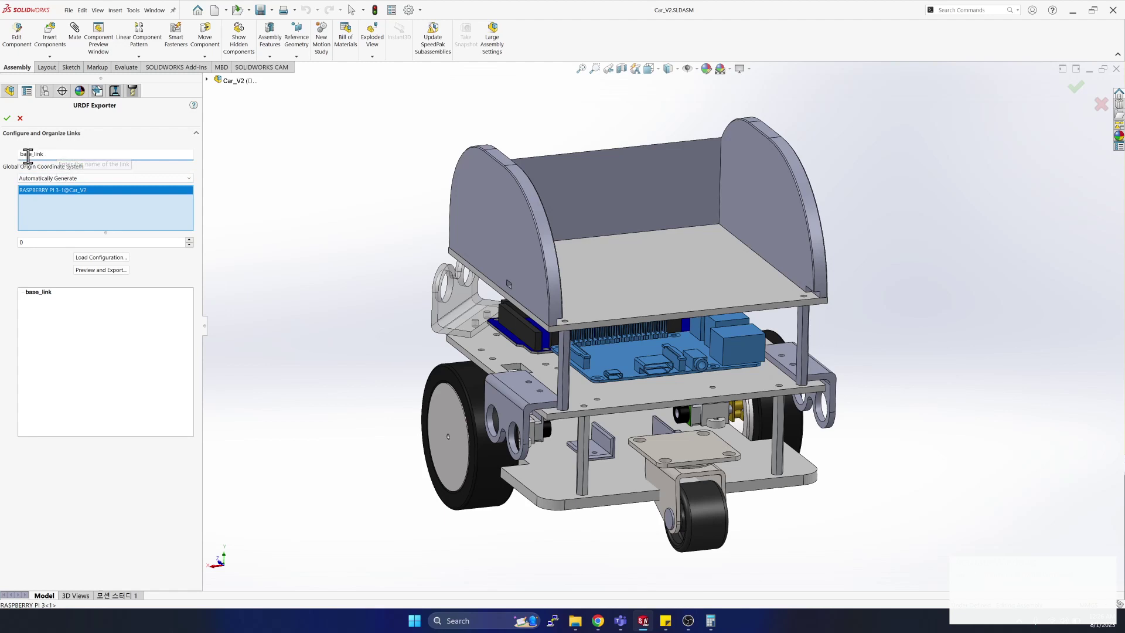
click(44, 178)
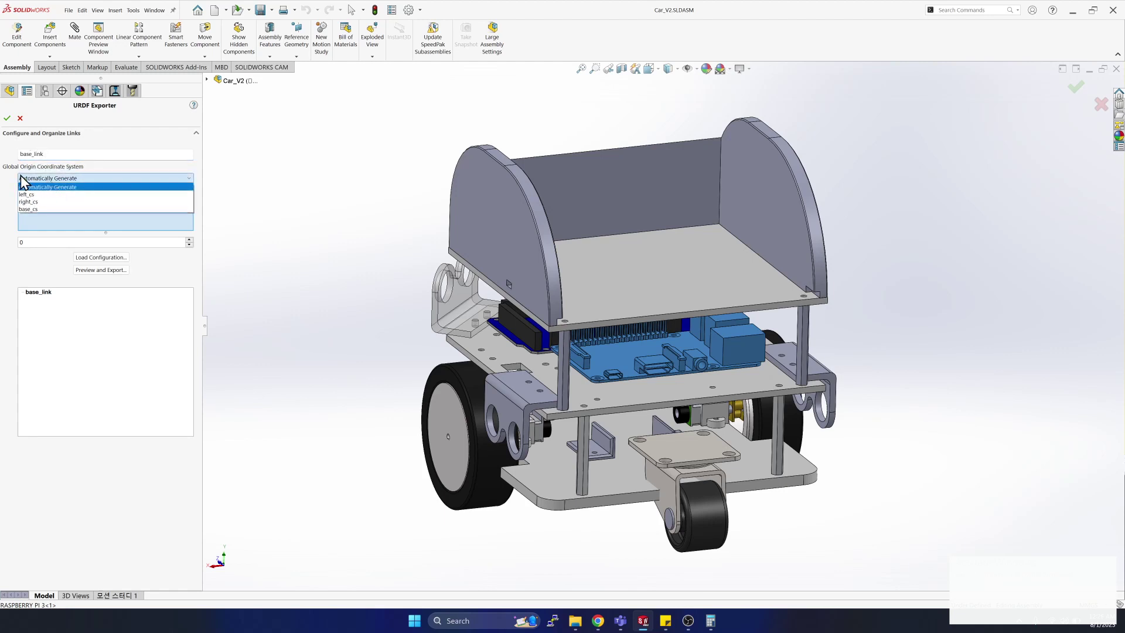
click(29, 209)
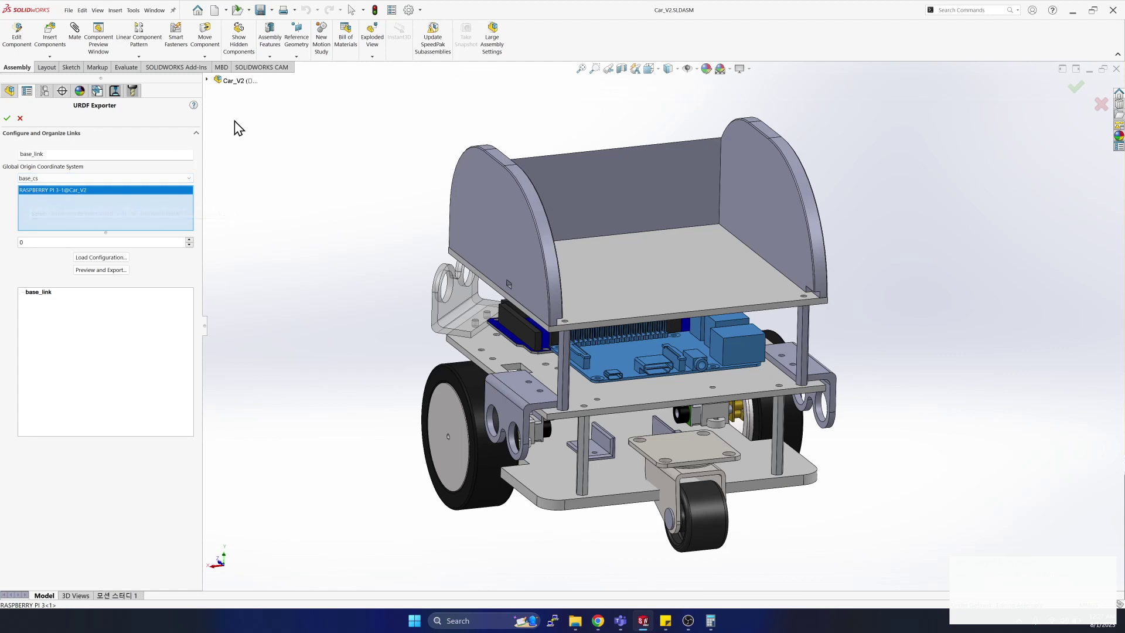
Add all components from middle_5mm through the Döner Tekerlek - 32 mm caster to base_link.
click(223, 87)
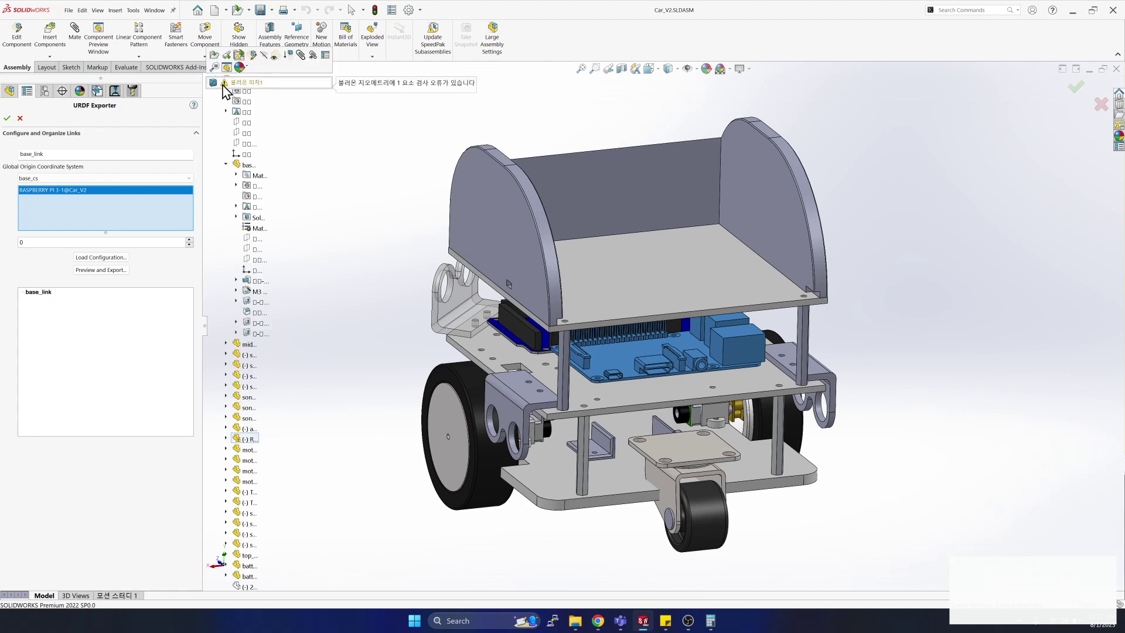
click(253, 346)
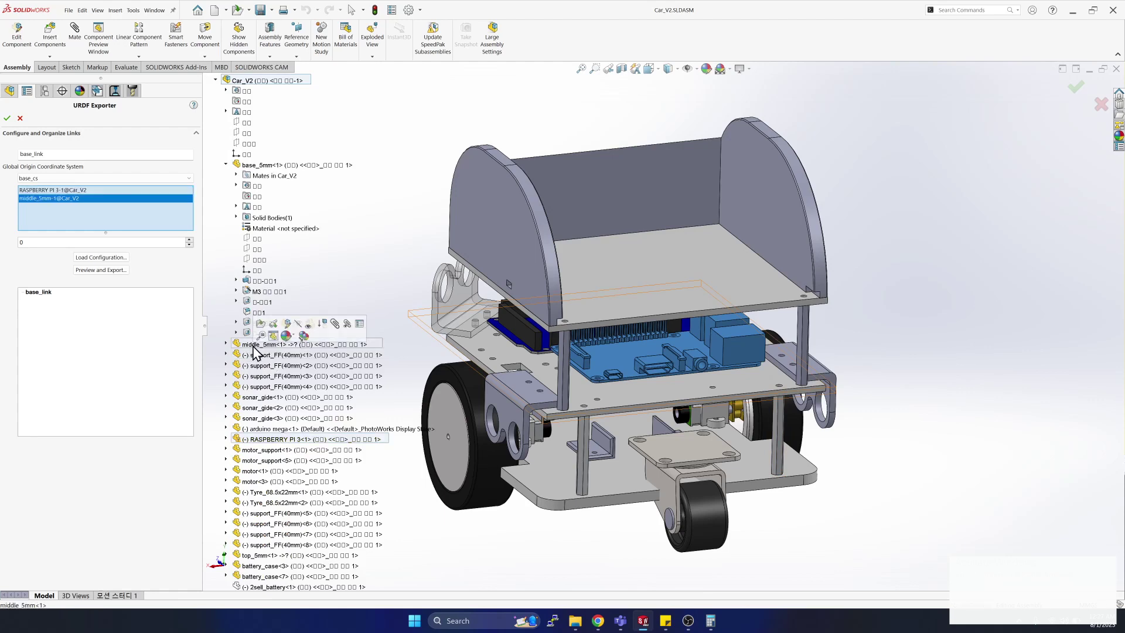
scroll(253, 354, down, 5)
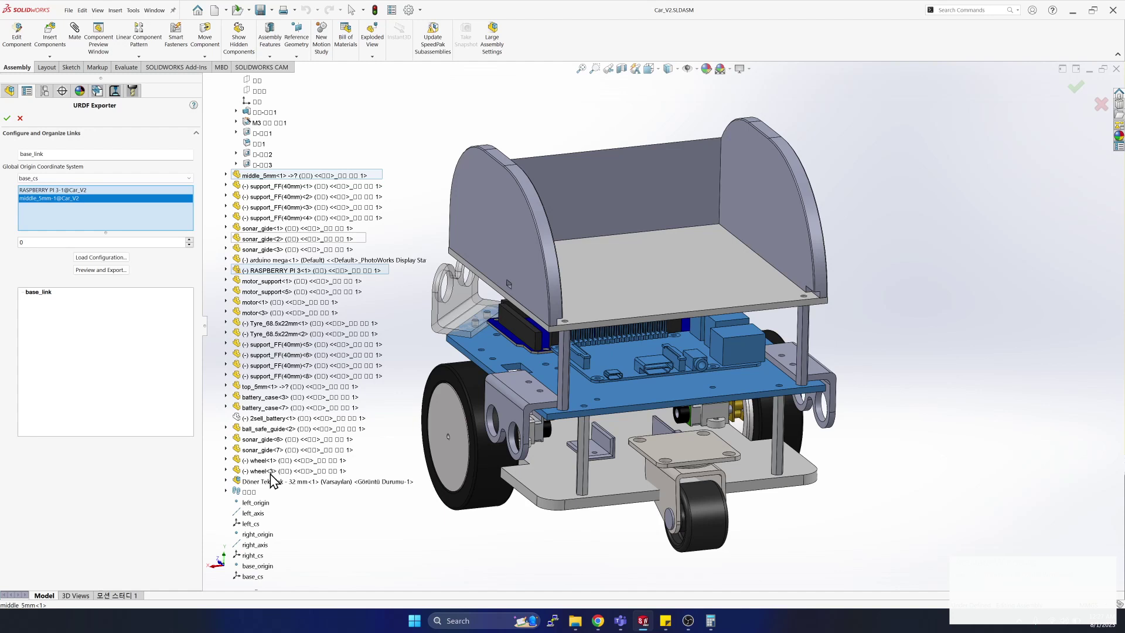
click(261, 482)
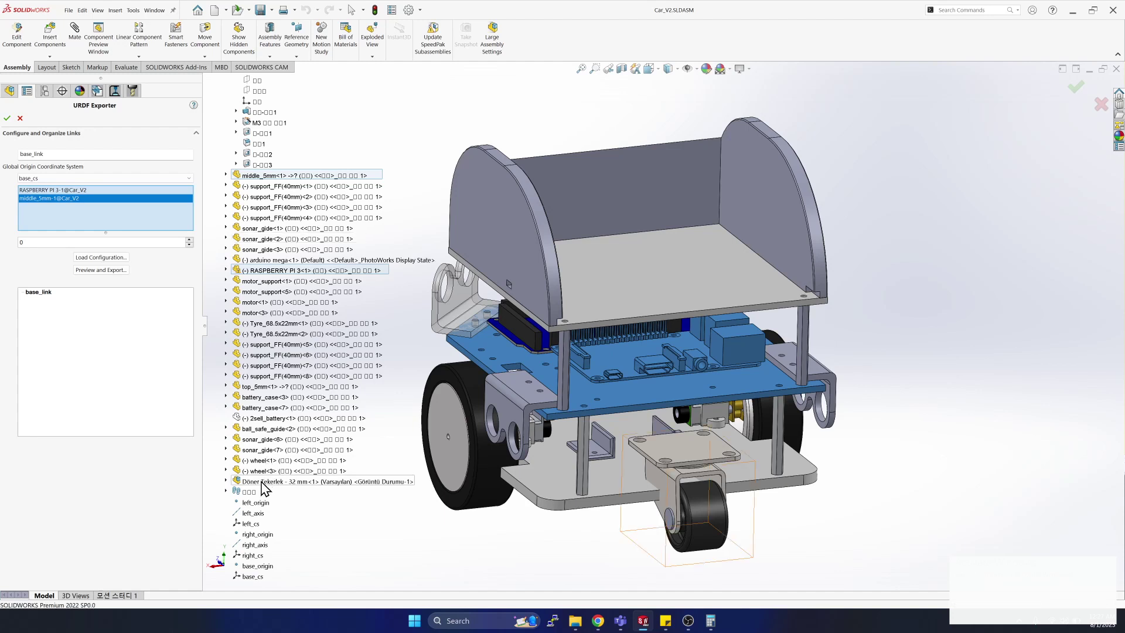
shift+click(262, 482)
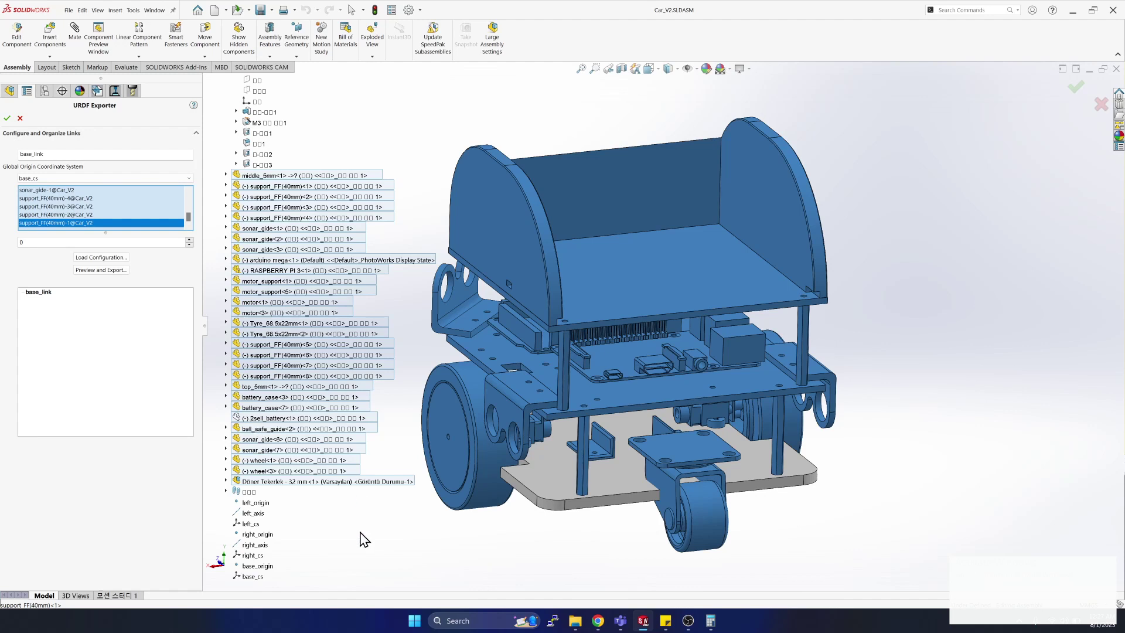
Show the hidden 2sell_battery component.
right_click(253, 419)
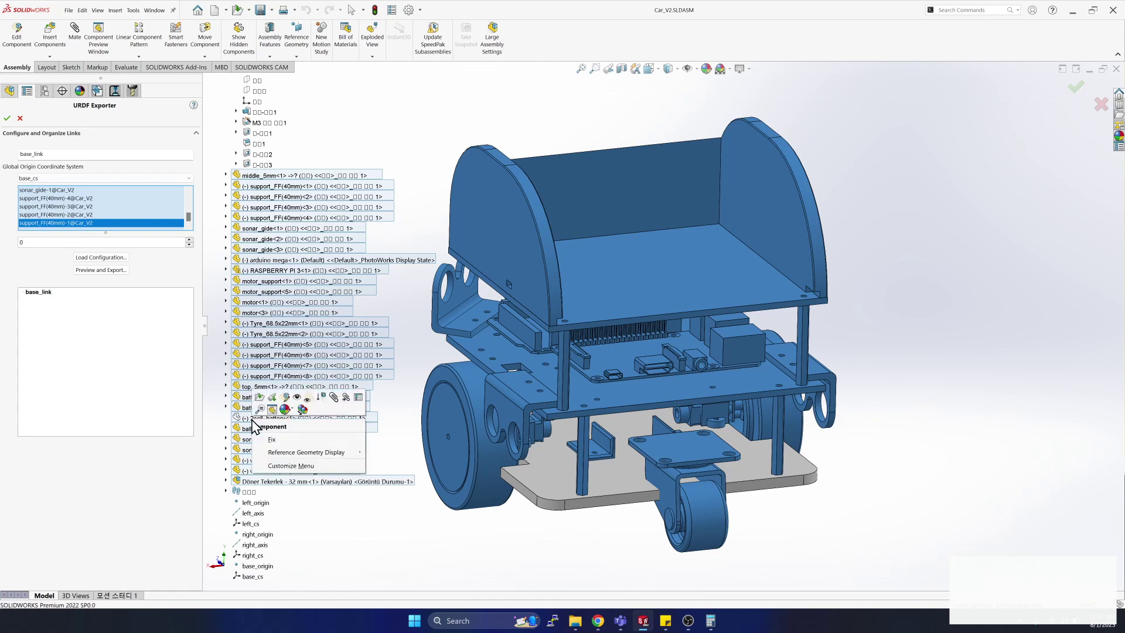
click(299, 398)
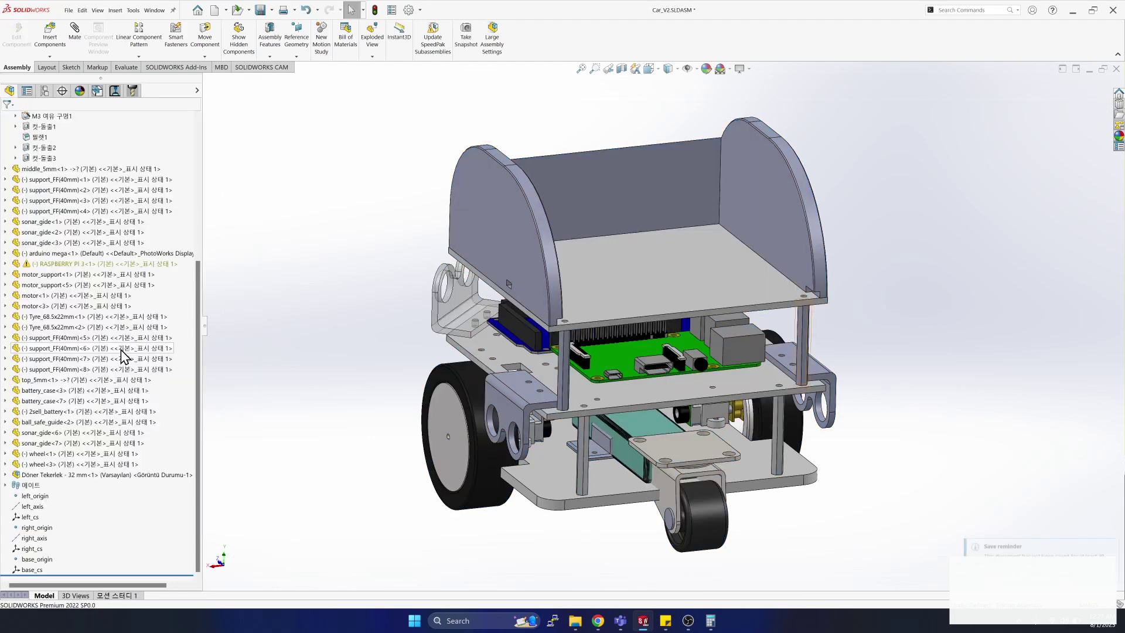
Highlight all components from middle_5mm through the Döner Tekerlek caster, and locate the base_5mm plate by selecting its rear edge face.
click(42, 170)
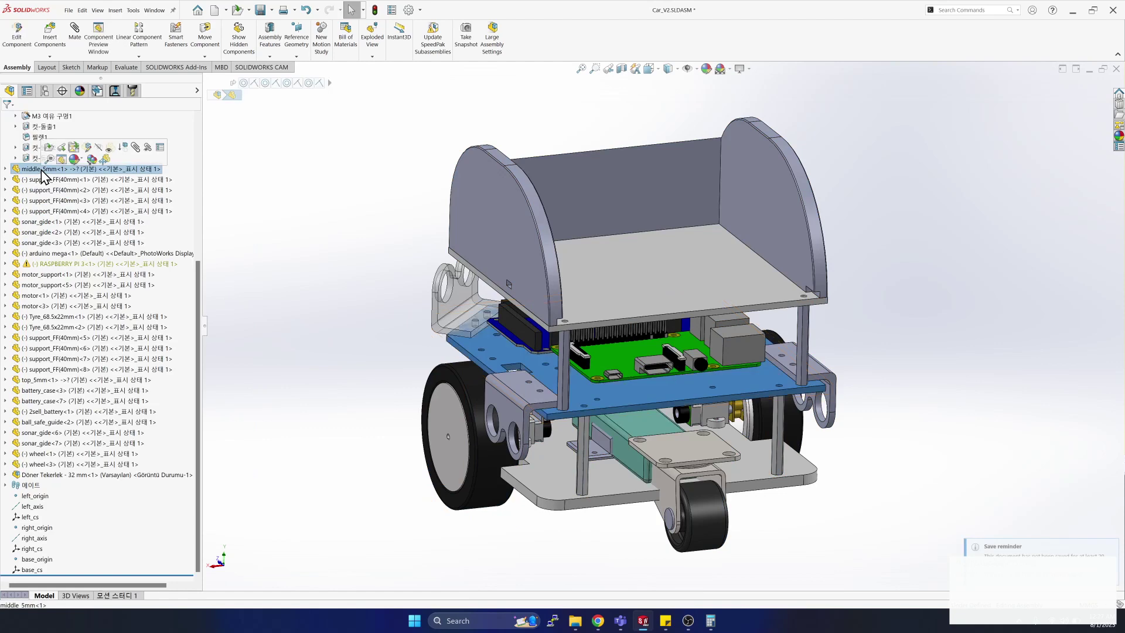
shift+click(76, 477)
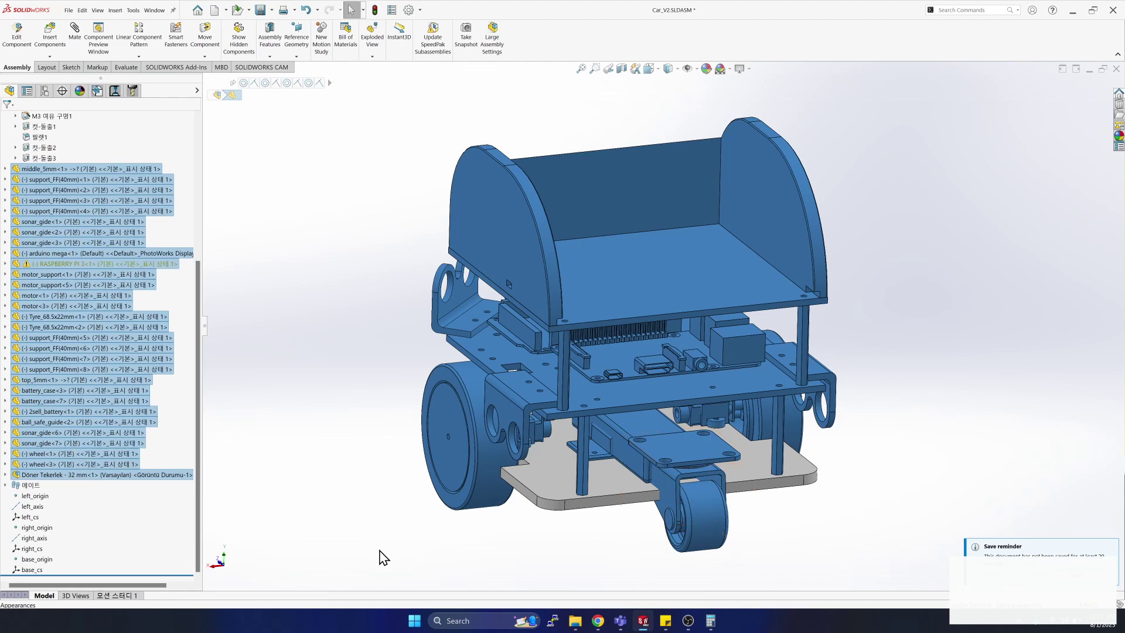
key(Up)
key(Up)
click(573, 412)
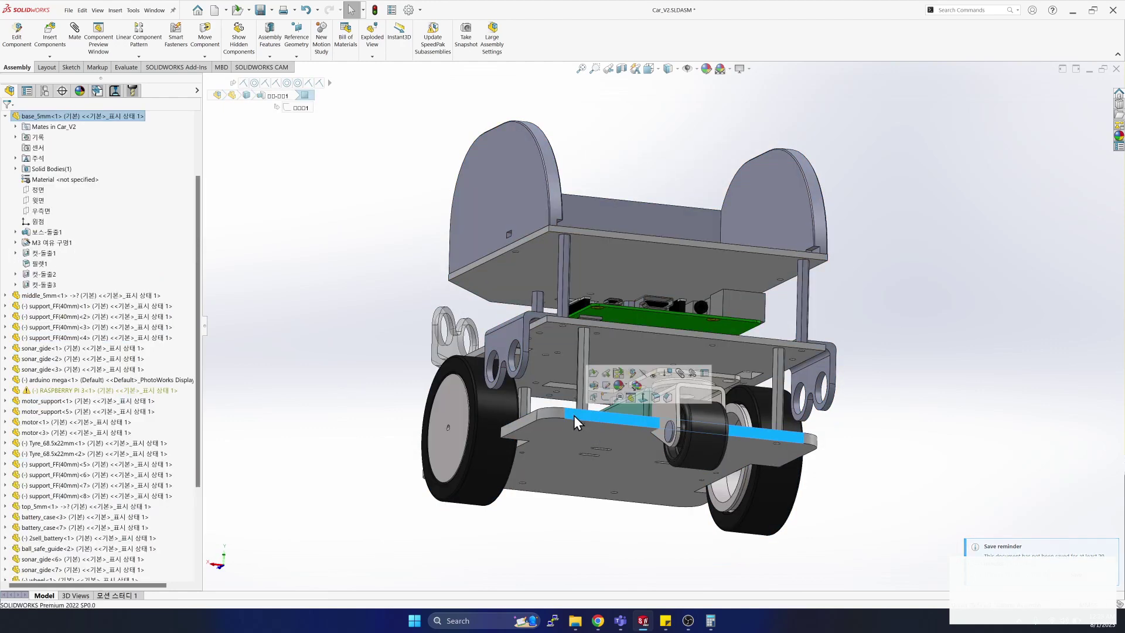
Collapse the base_5mm component, start the URDF export, and set base_link's global origin coordinate system to base_cs.
click(5, 116)
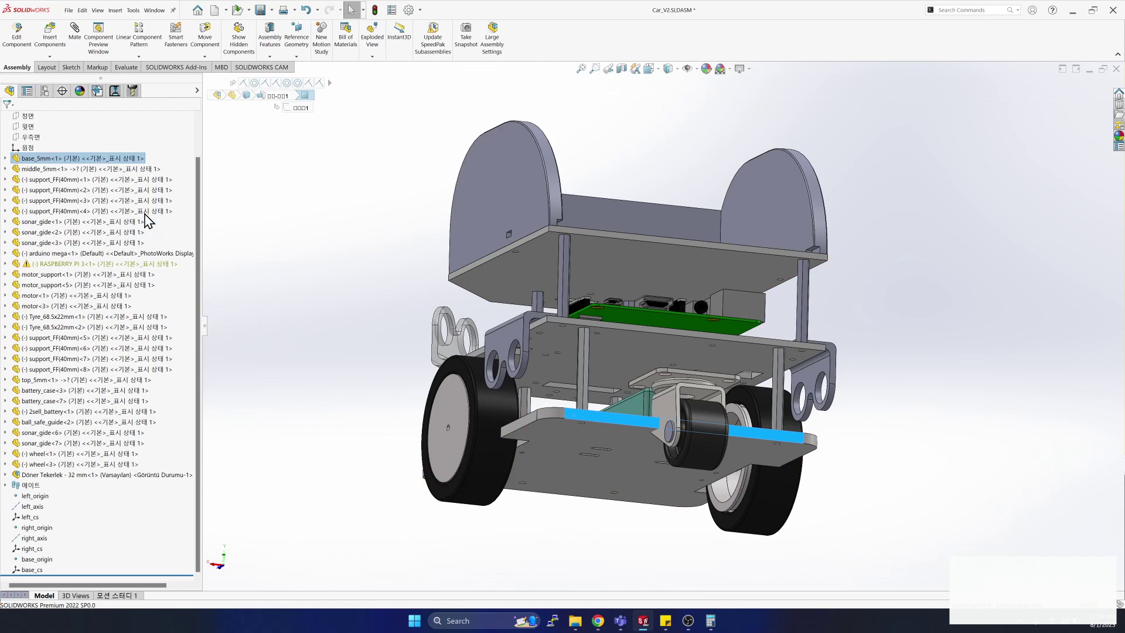
key(alt+t)
click(348, 374)
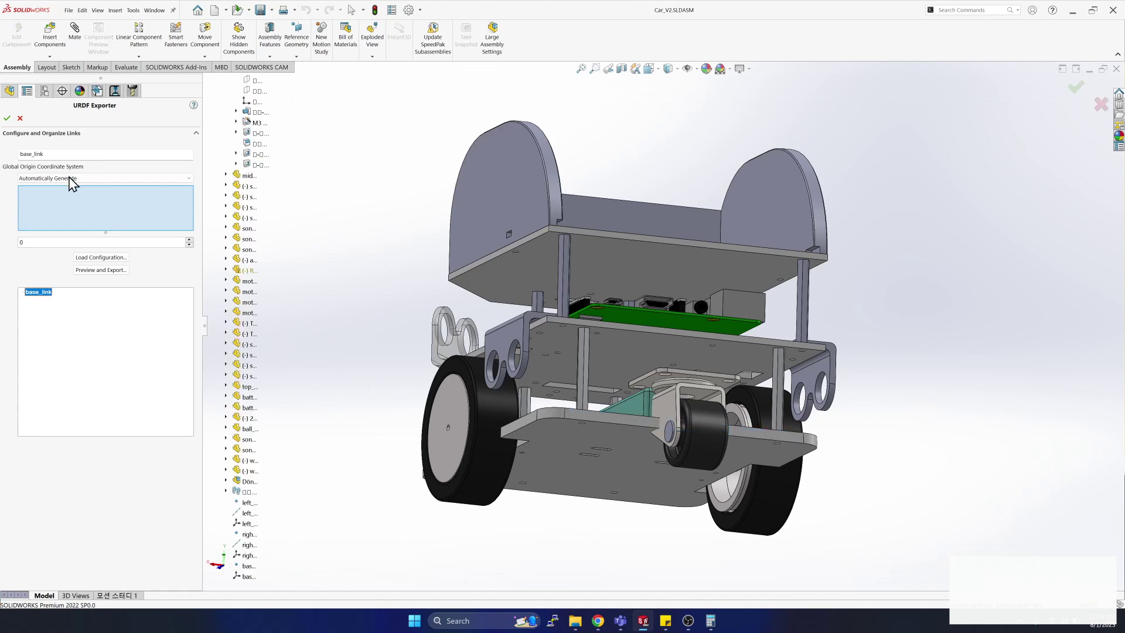
click(74, 178)
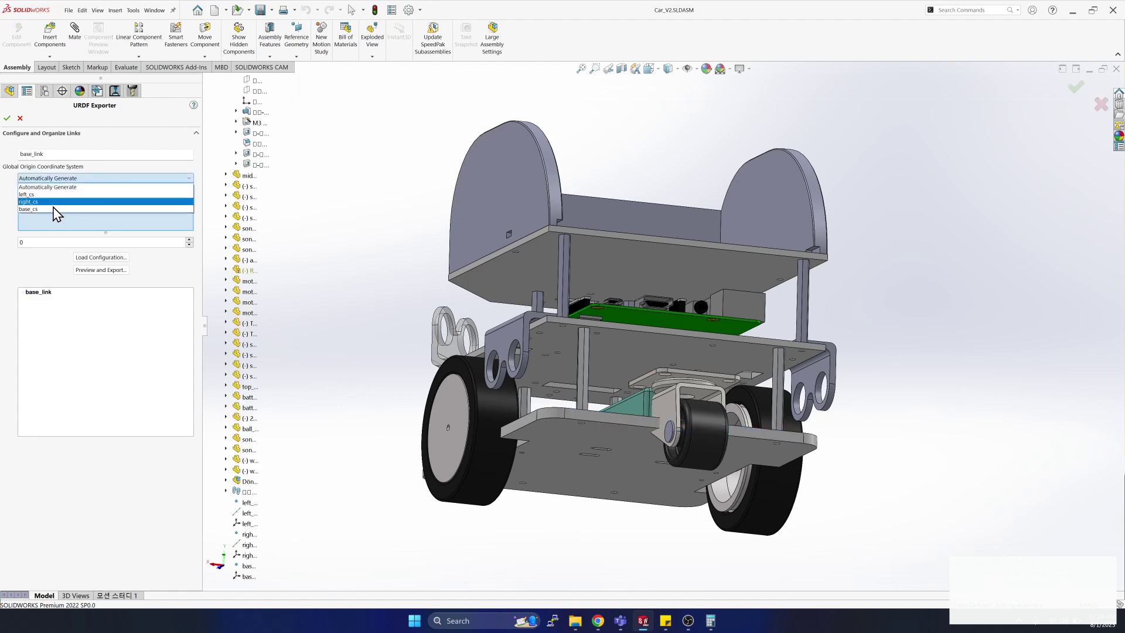
click(58, 202)
Assign all components from base_5mm through the Döner Tekerlek - 32 mm caster to base_link, excluding both wheels and both Tyre_68.5x22mm tyres.
scroll(229, 173, up, 5)
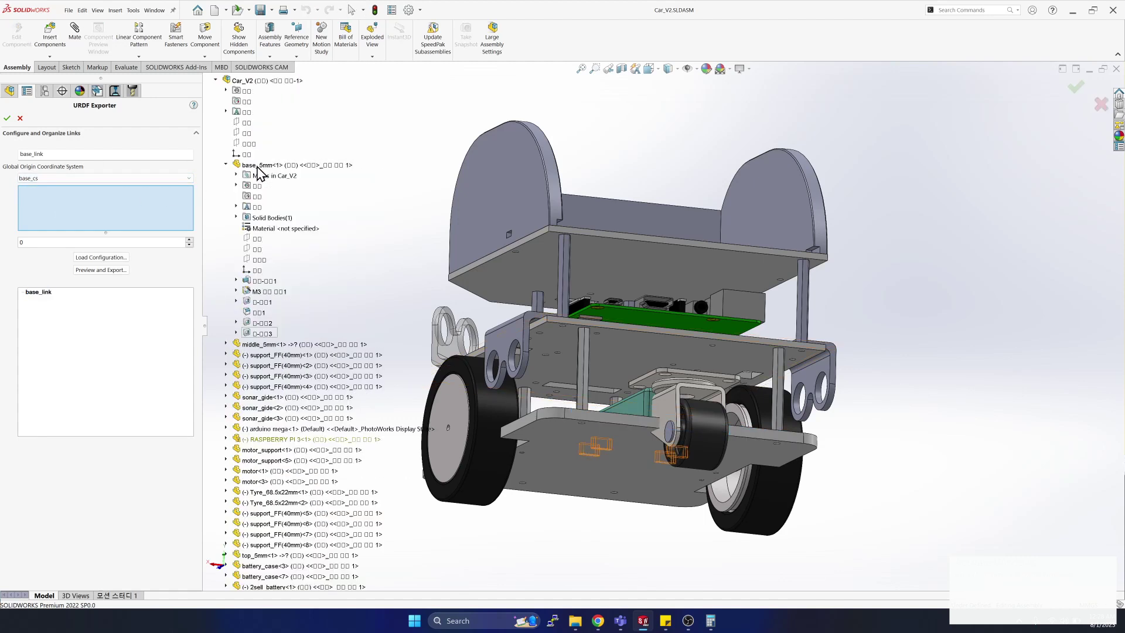
click(226, 165)
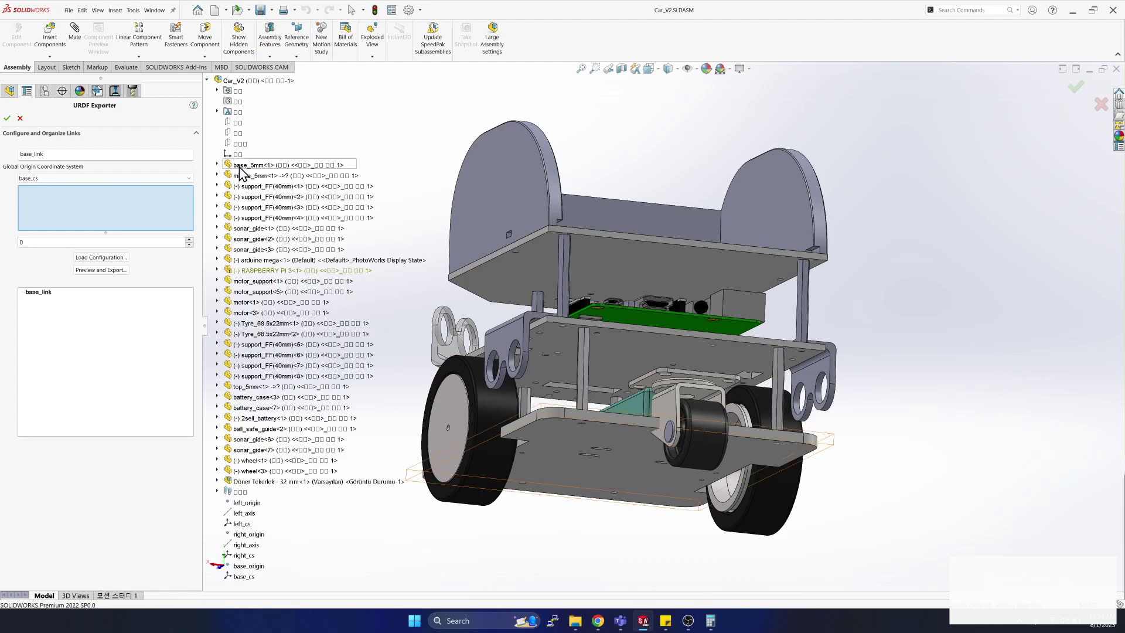
click(246, 165)
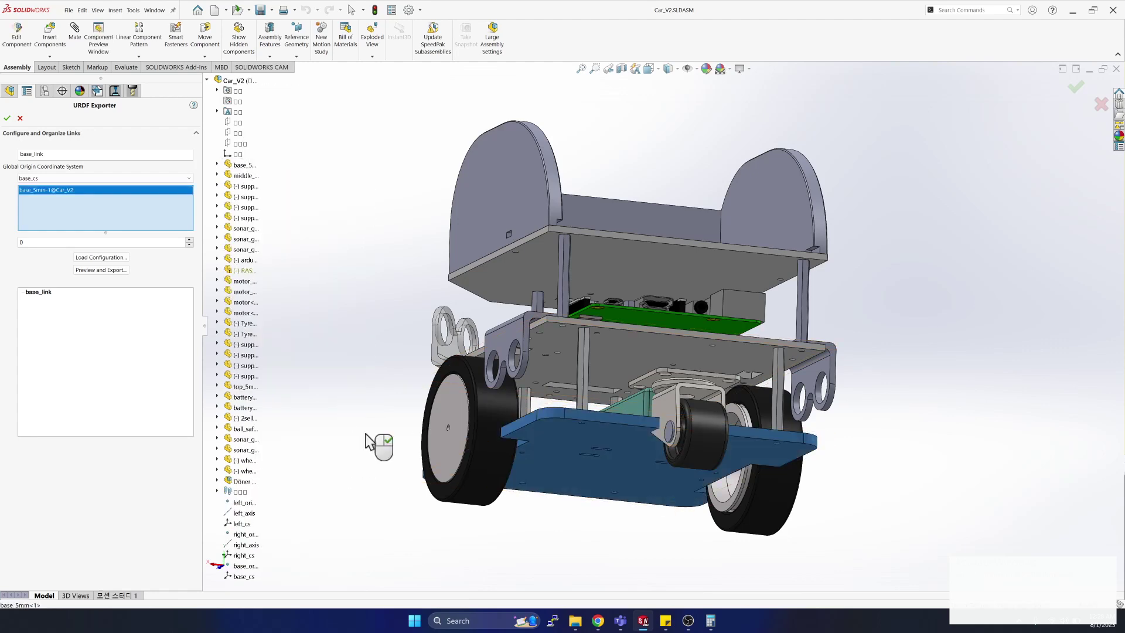
shift+click(241, 484)
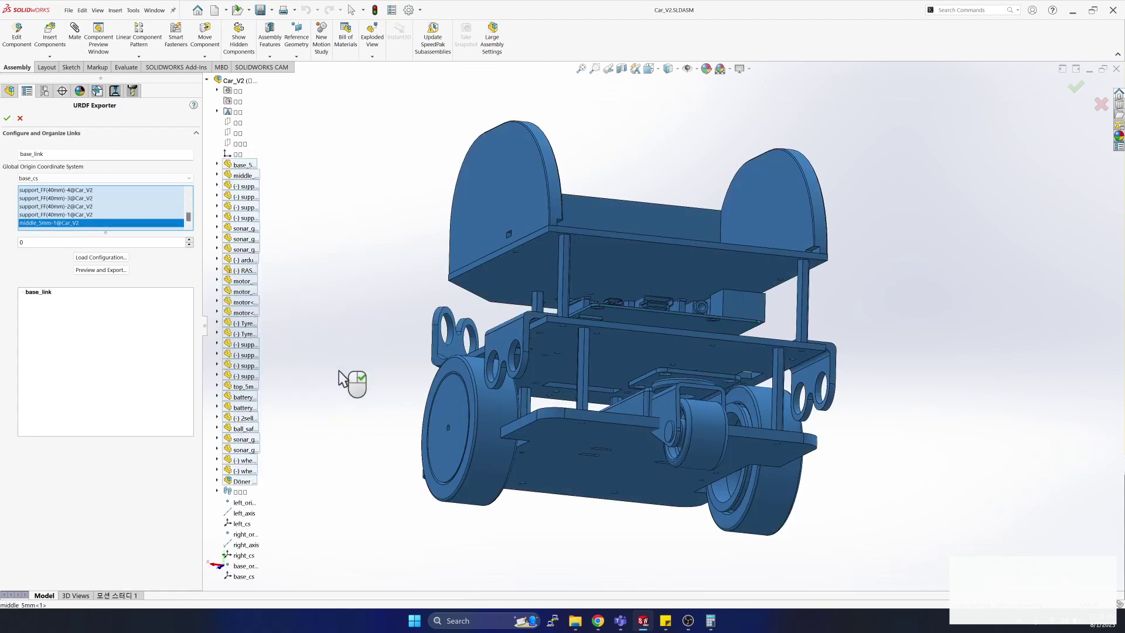
click(258, 460)
click(247, 471)
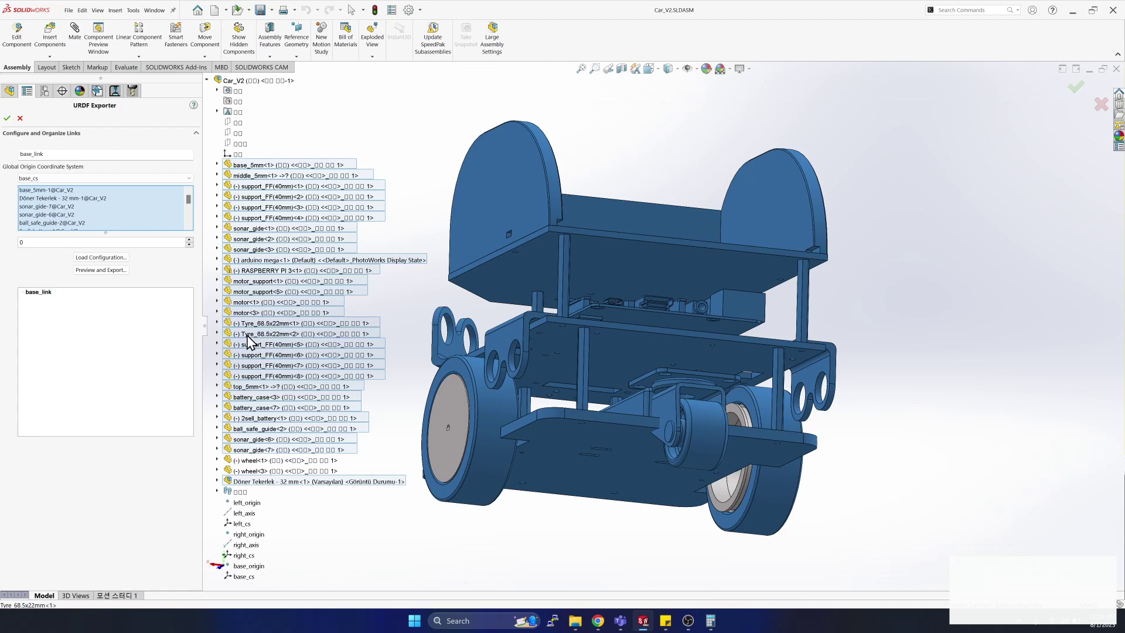
middle_drag(525, 352, 476, 495)
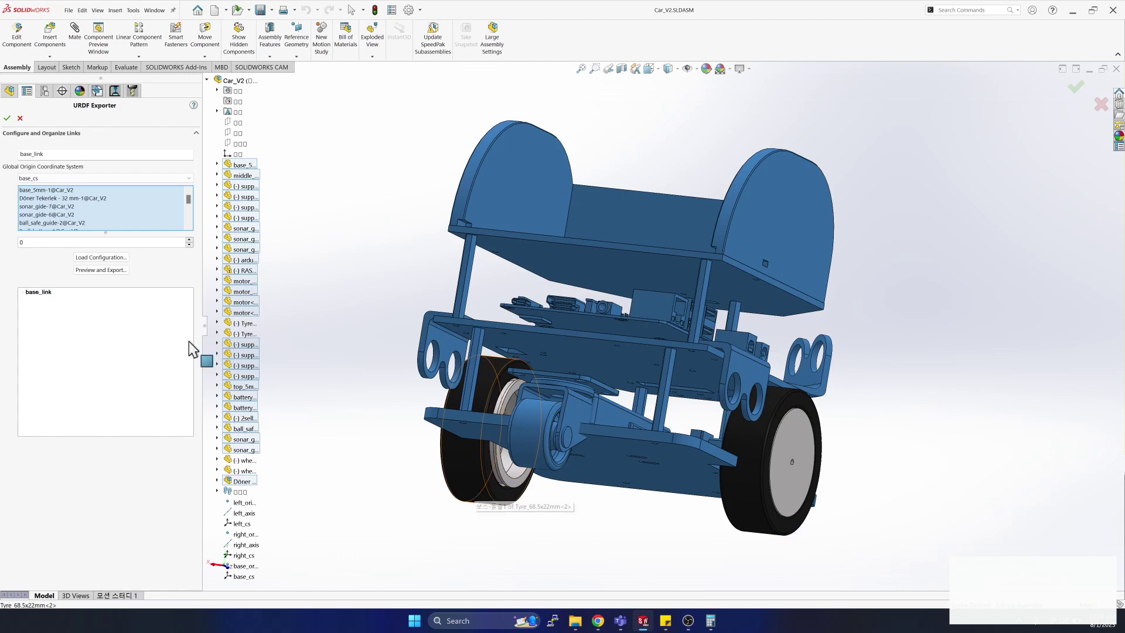
Give base_link two child links and name the first one link_left with the joint name joint_left.
text(=2)
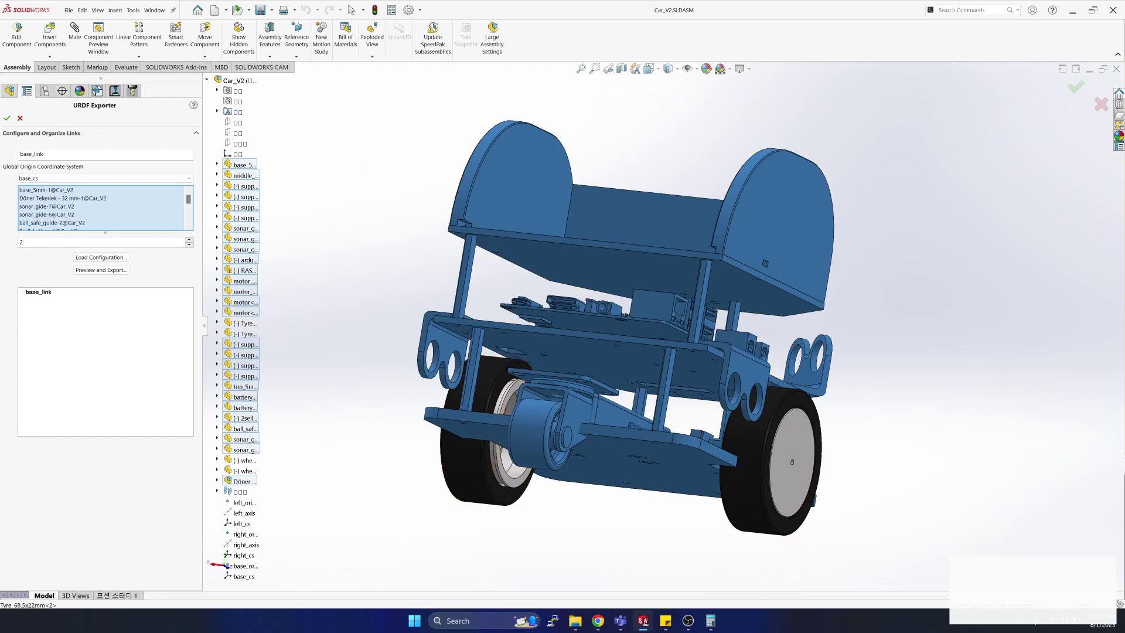
click(3, 303)
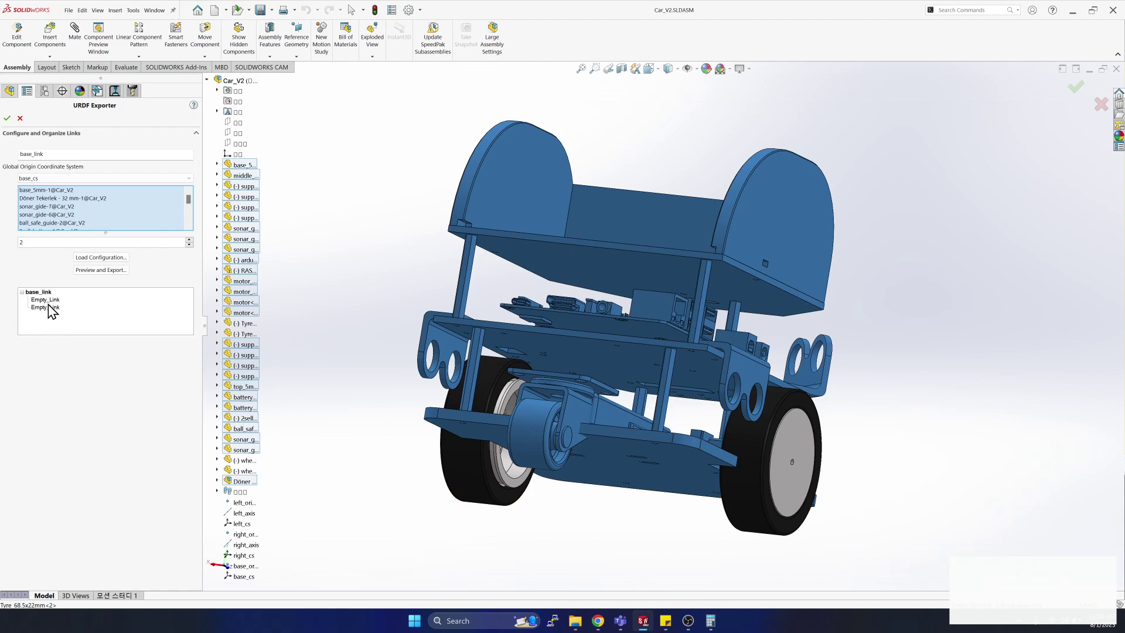
click(49, 301)
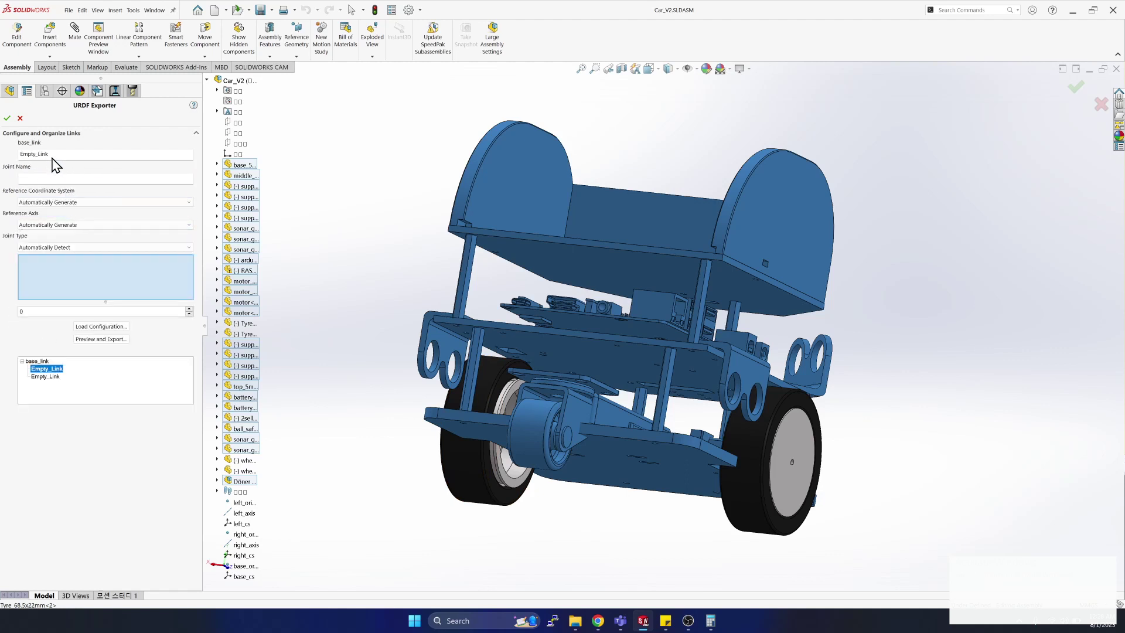
click(59, 154)
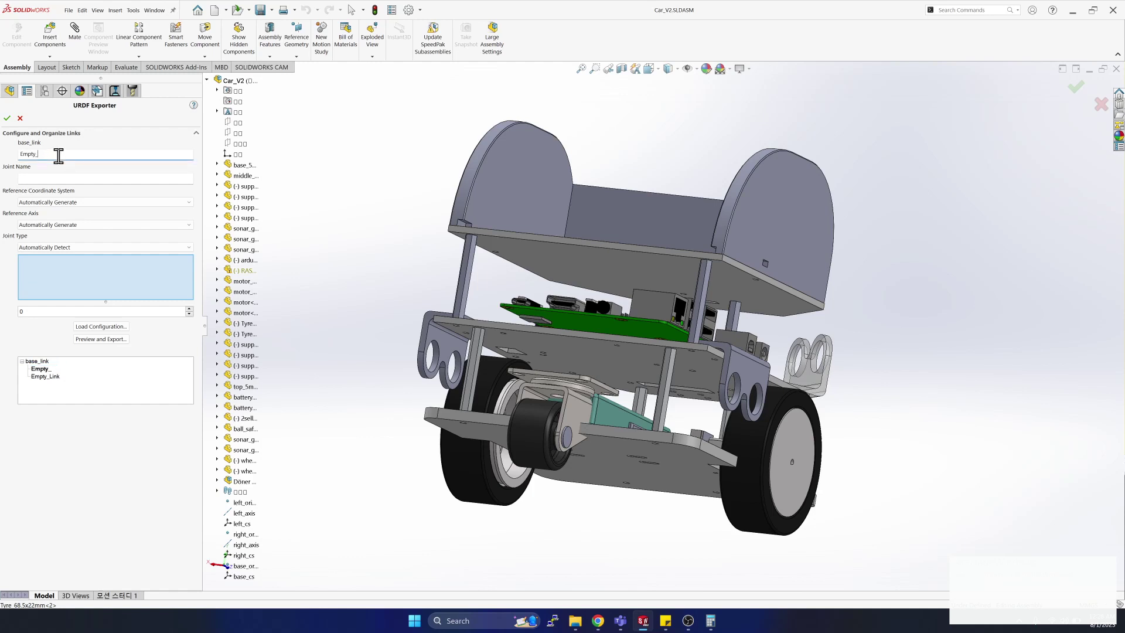
text(jo)
click(58, 178)
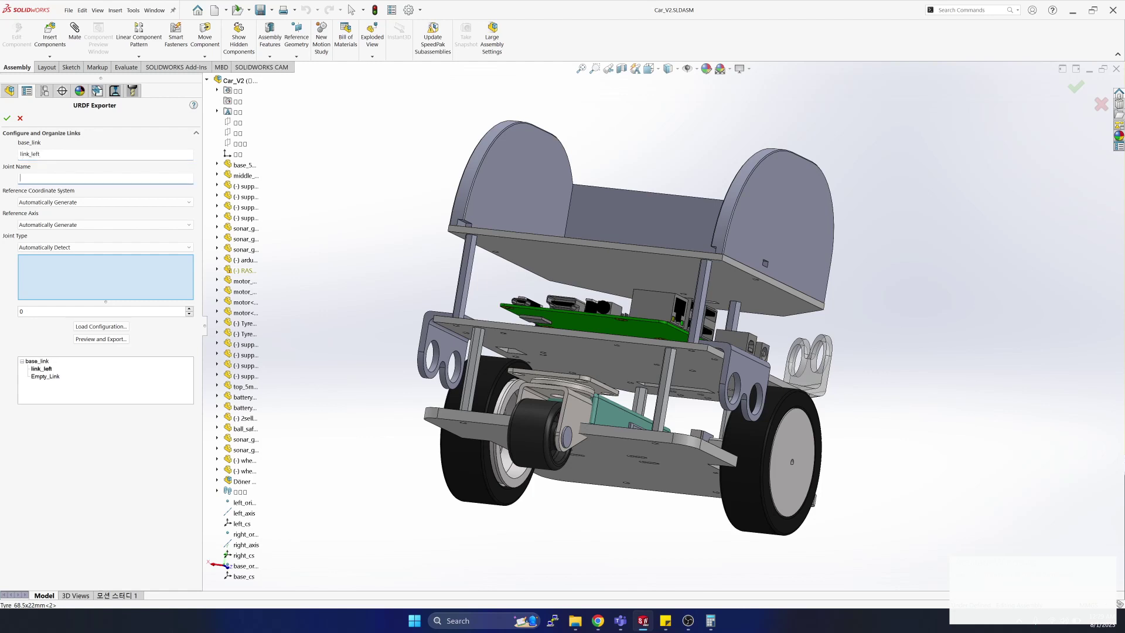
key(Return)
Set link_left's reference coordinate system to left_cs, its reference axis to left_axis, and its joint type to continuous.
click(62, 203)
click(52, 225)
click(51, 225)
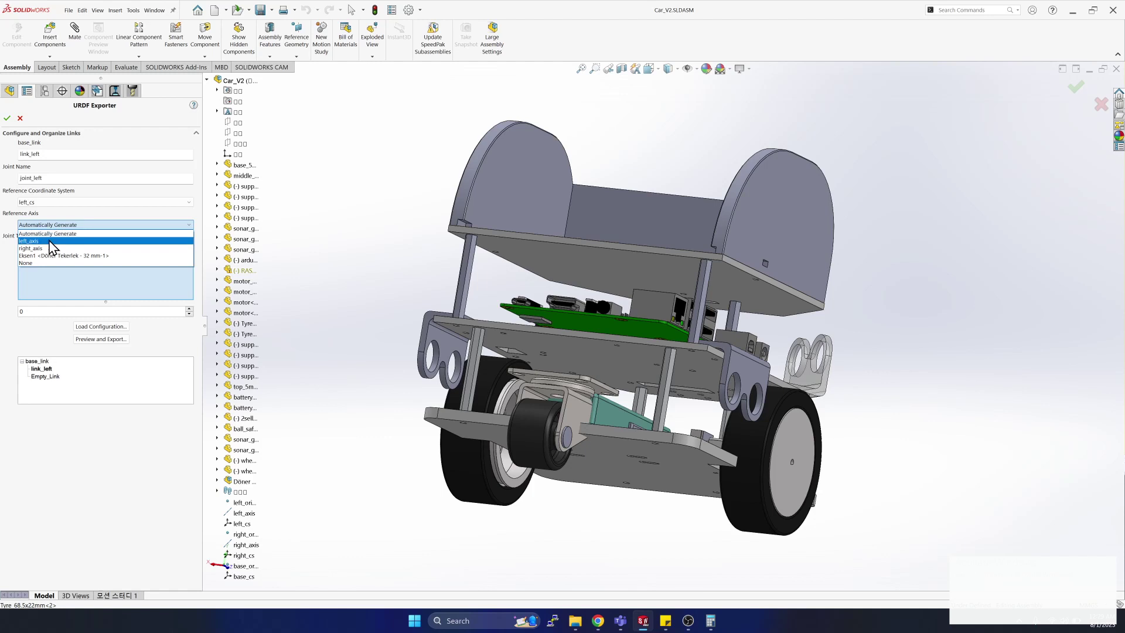
click(50, 246)
click(50, 247)
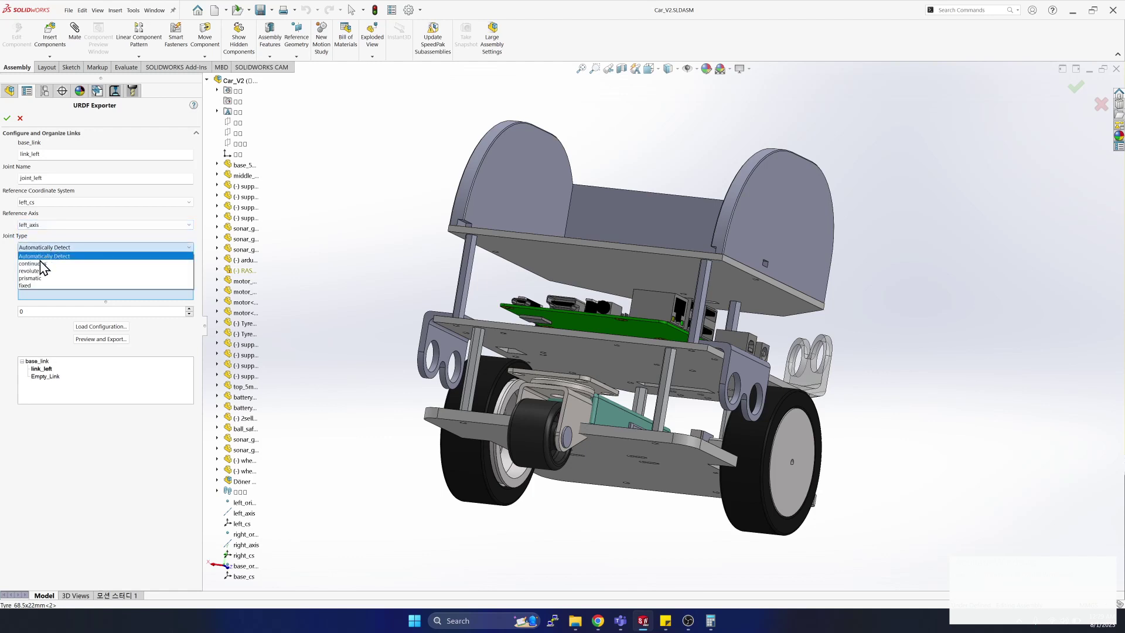
click(40, 263)
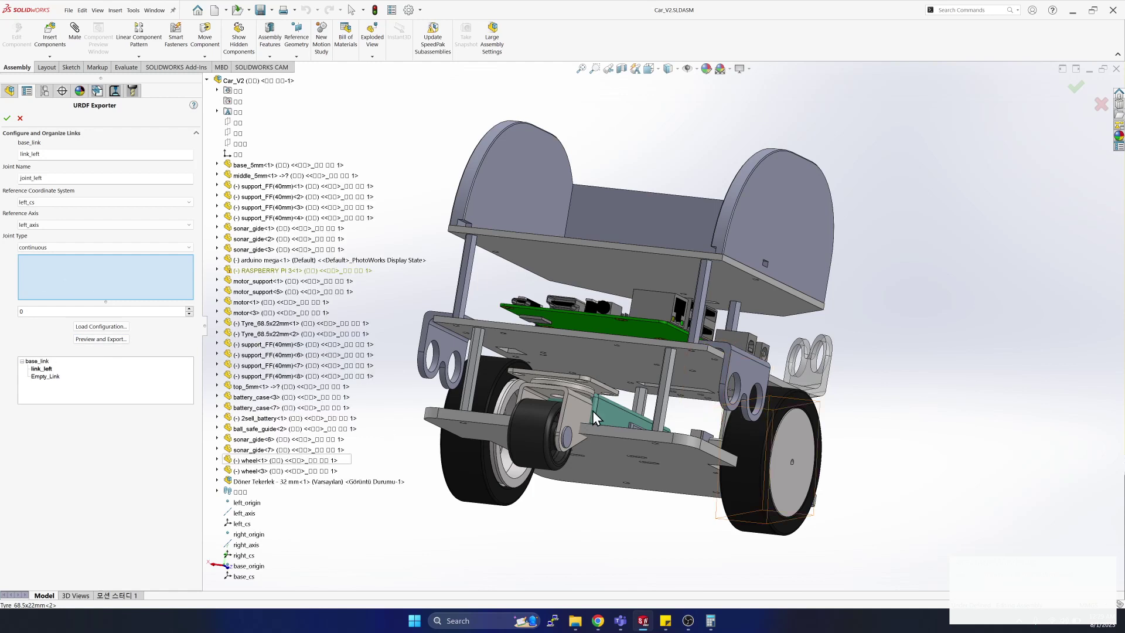
Assign the Tyre_68.5x22mm<2> and wheel<3> components to link_left.
scroll(593, 411, down, 3)
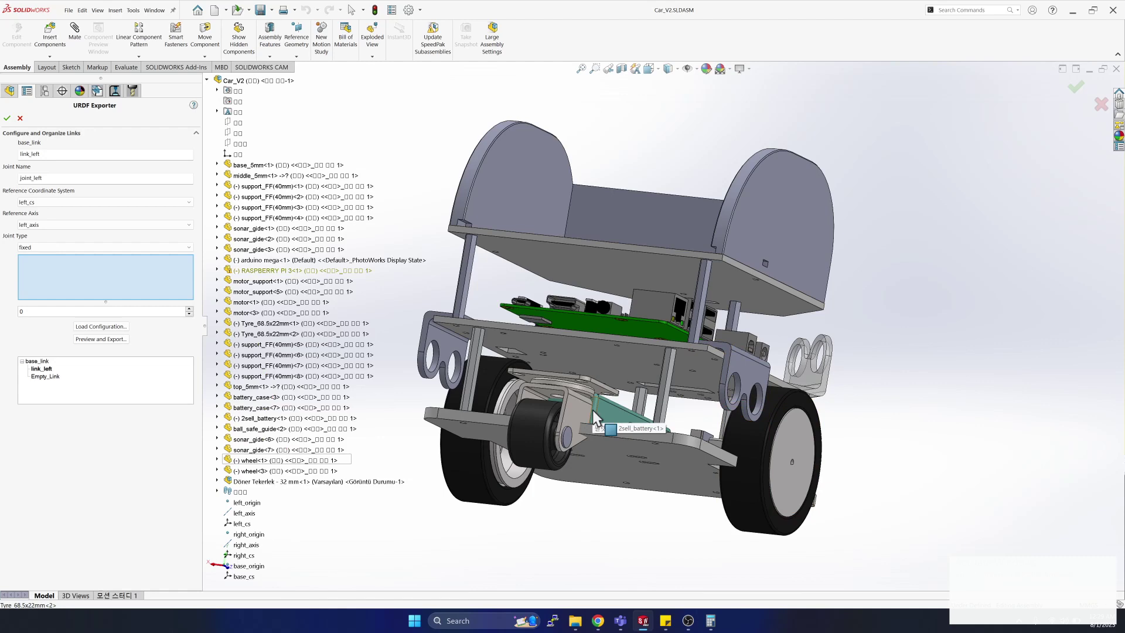
click(474, 462)
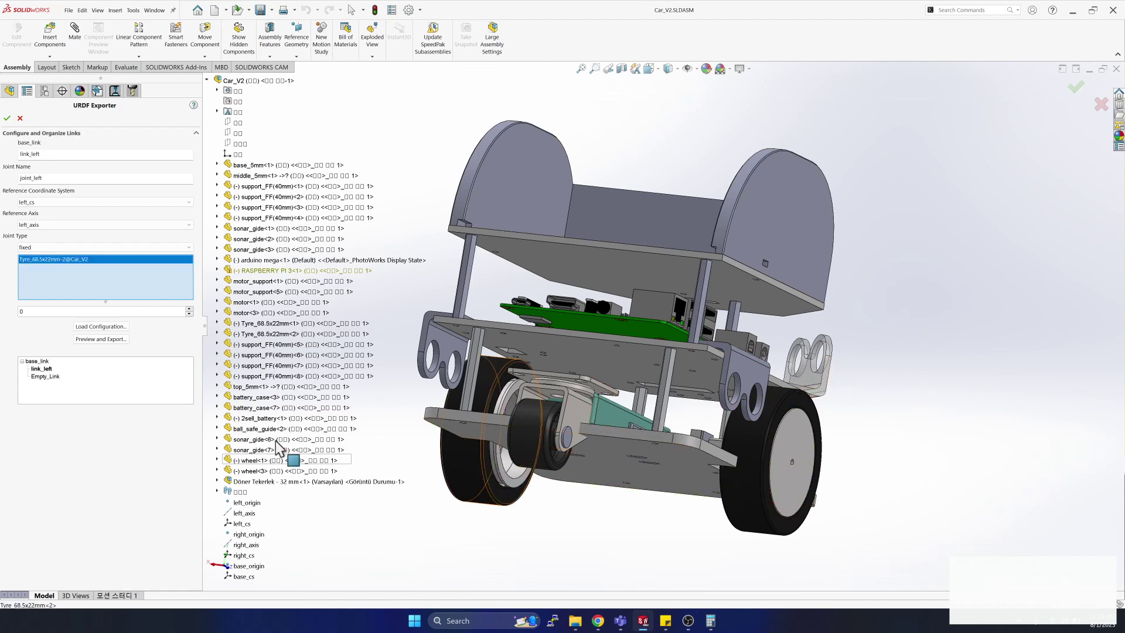
click(253, 462)
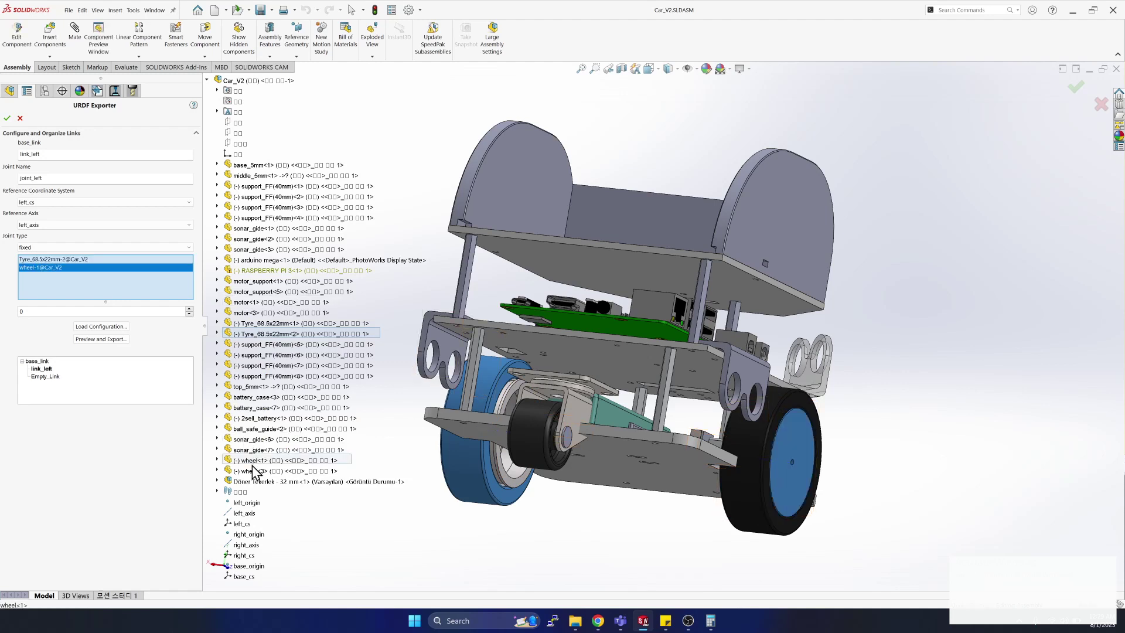
click(253, 462)
click(252, 470)
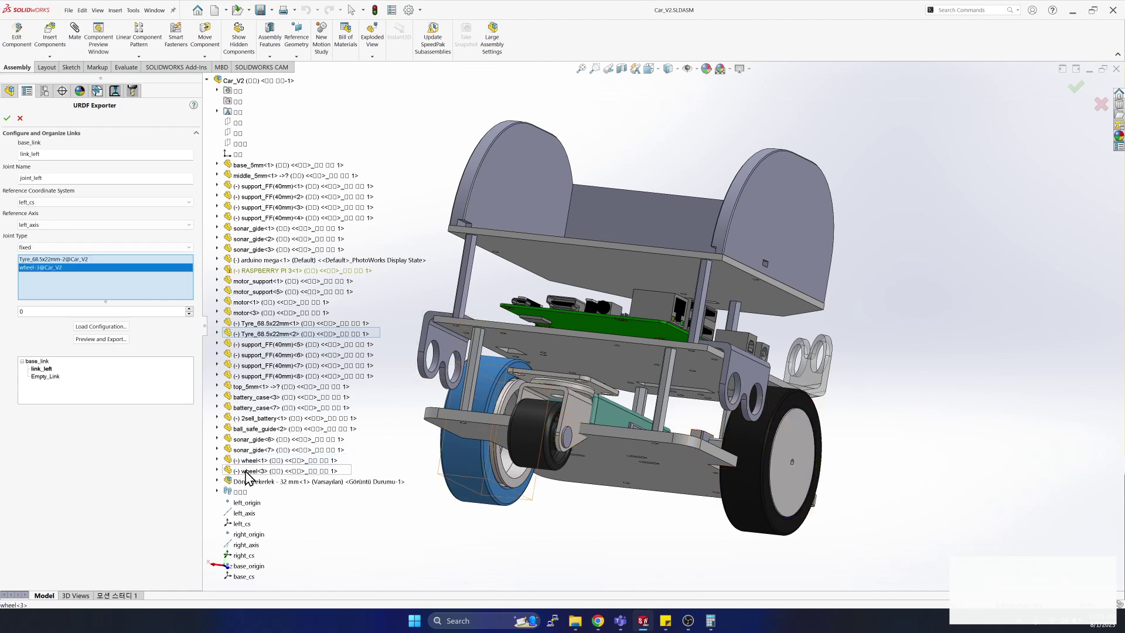
Name the second child link link_right and its joint joint_right.
click(48, 376)
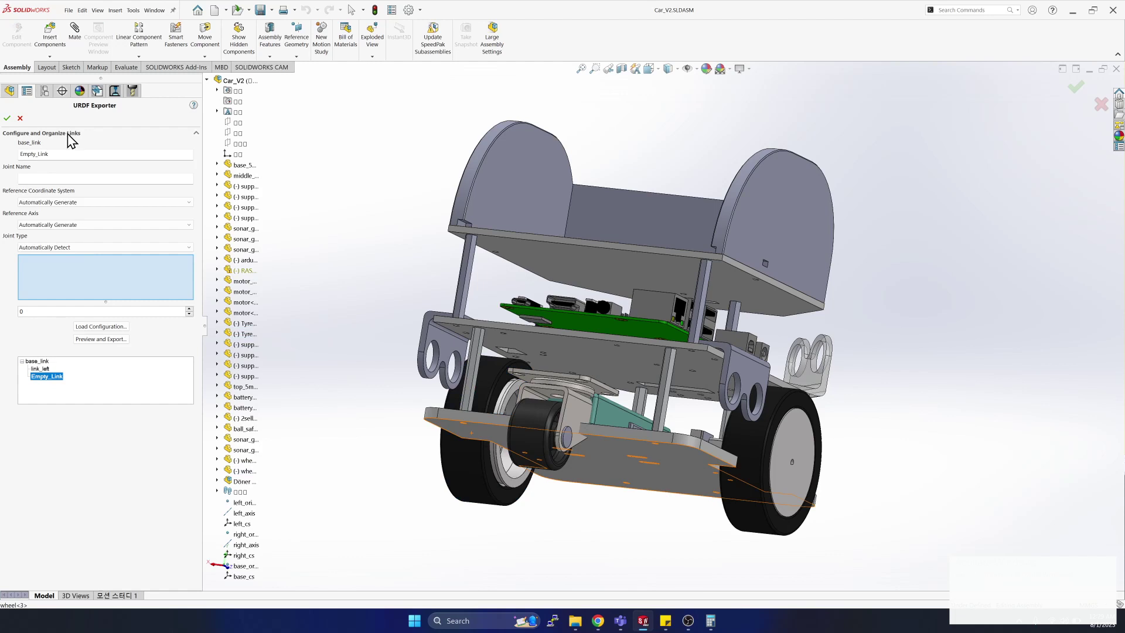
double_click(58, 155)
key(BackSpace)
text(link_right)
key(Tab)
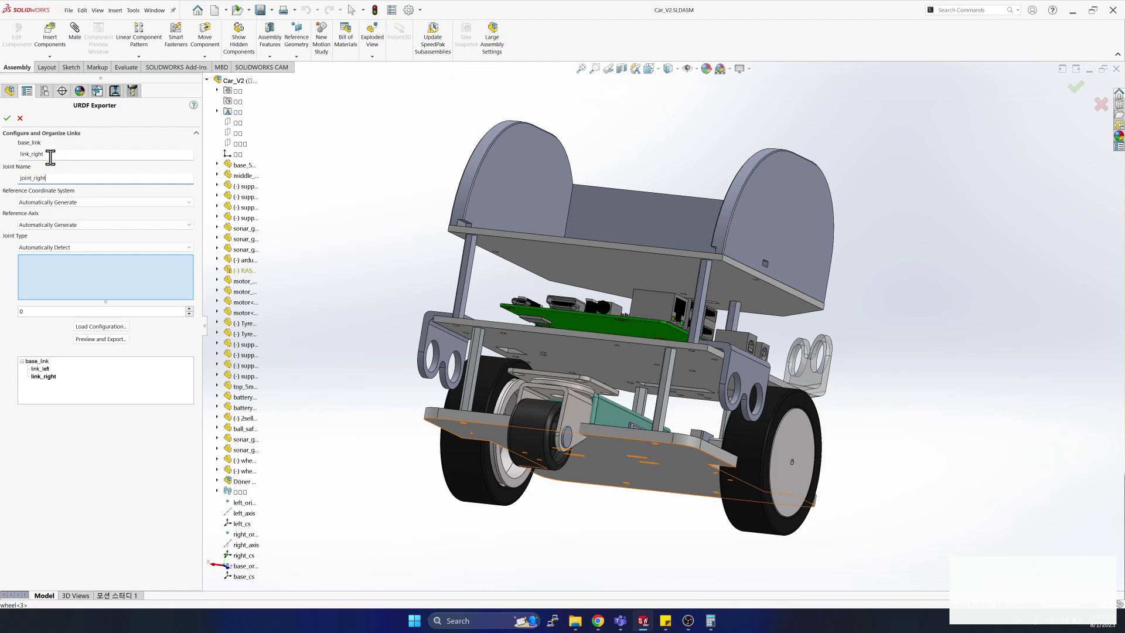
Set link_right's reference coordinate system to right_cs, its reference axis to right_axis, and its joint type to continuous.
click(54, 203)
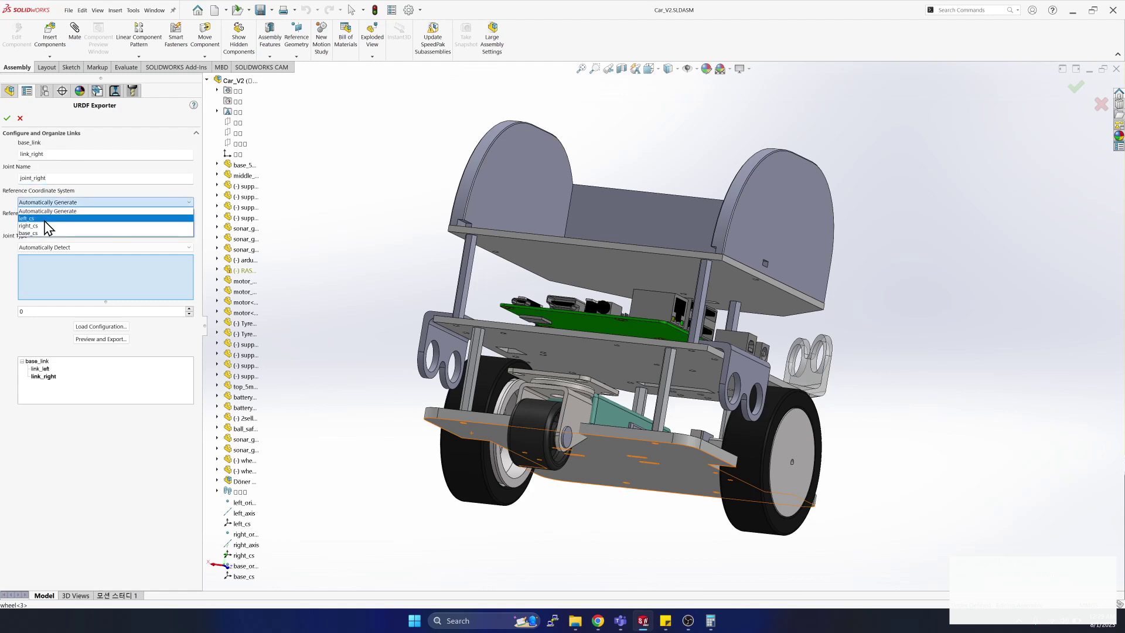
click(43, 225)
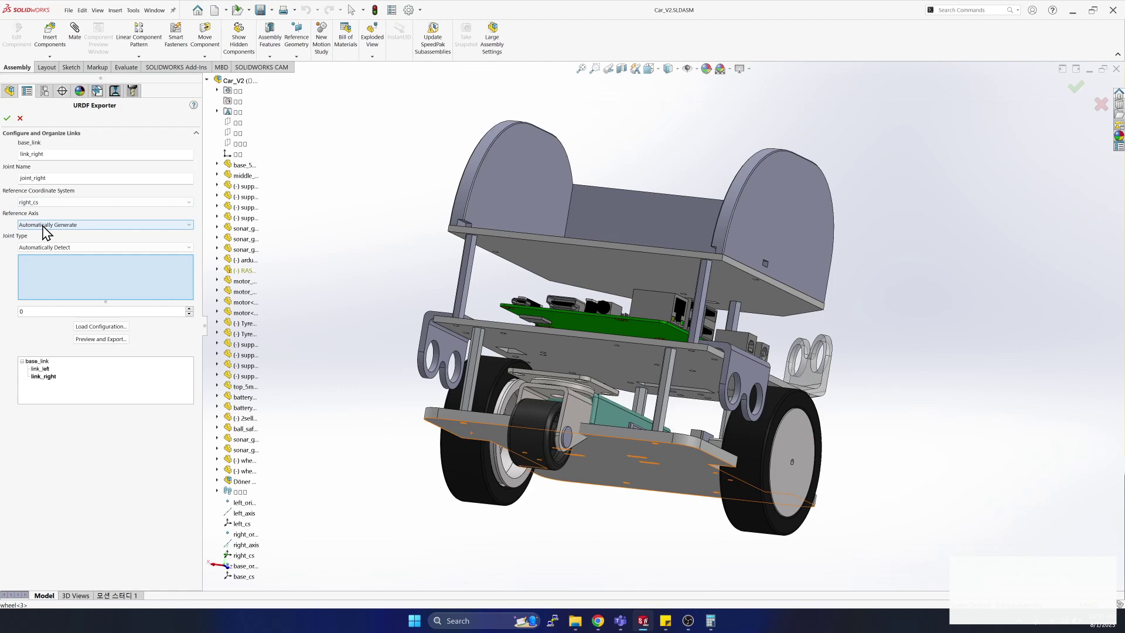
click(43, 226)
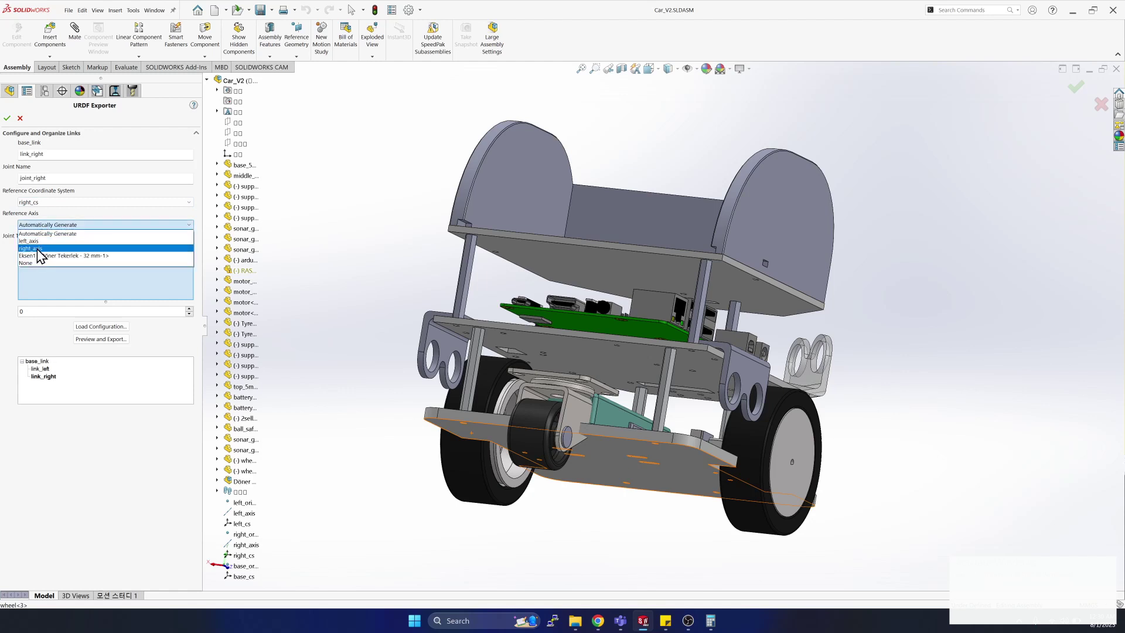
click(37, 249)
click(45, 246)
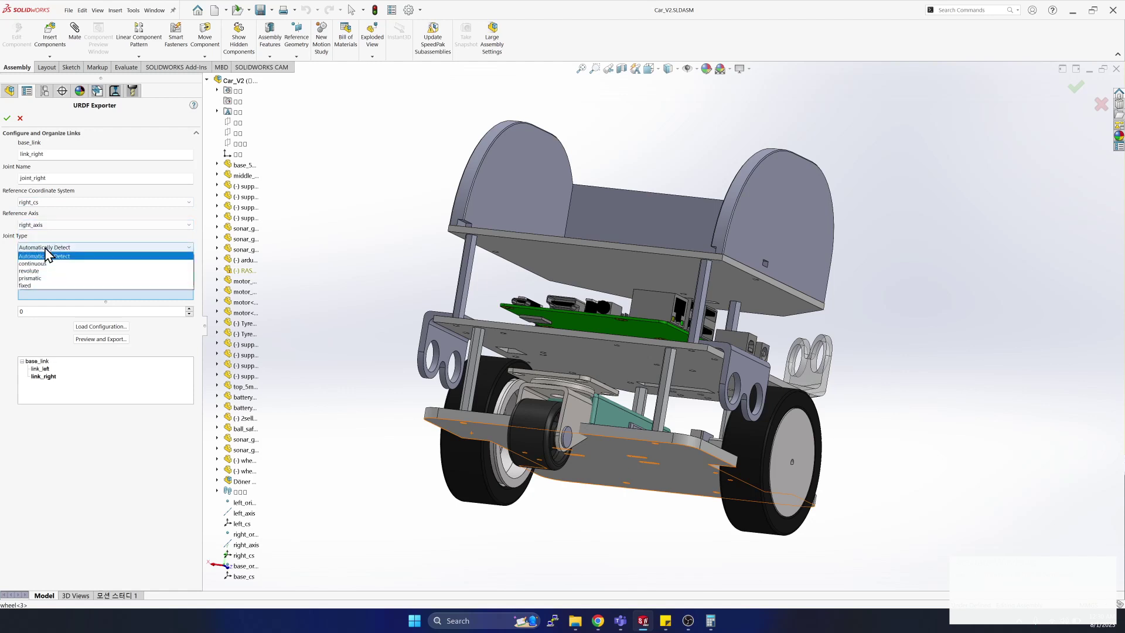
click(39, 271)
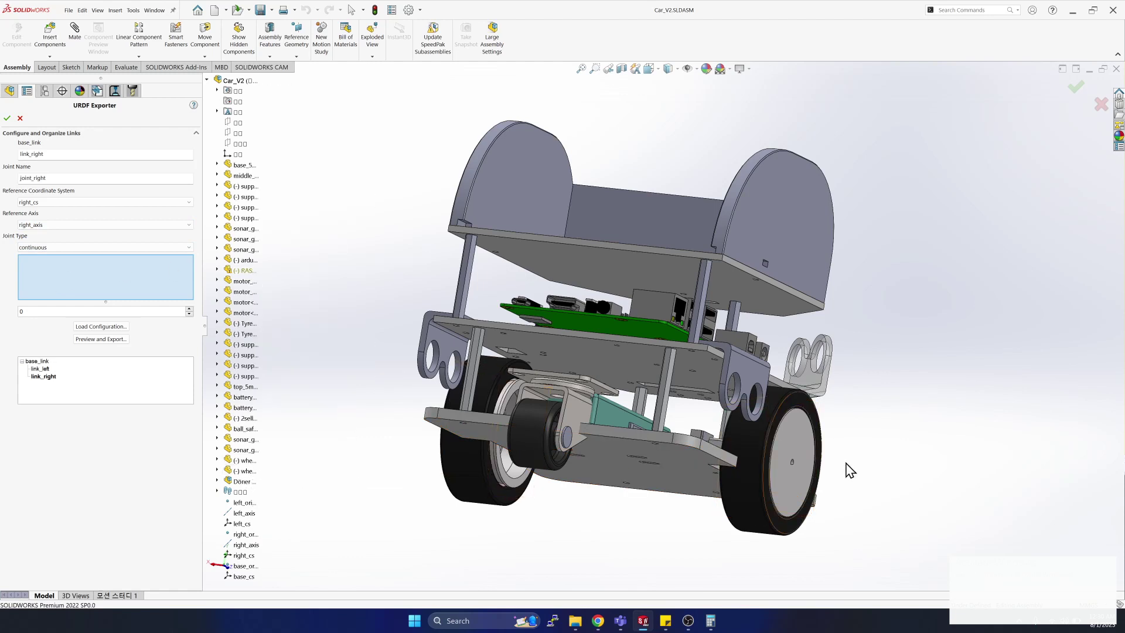
Assign the wheel<1> and Tyre_68.5x22mm<1> components to link_right.
click(762, 457)
click(753, 453)
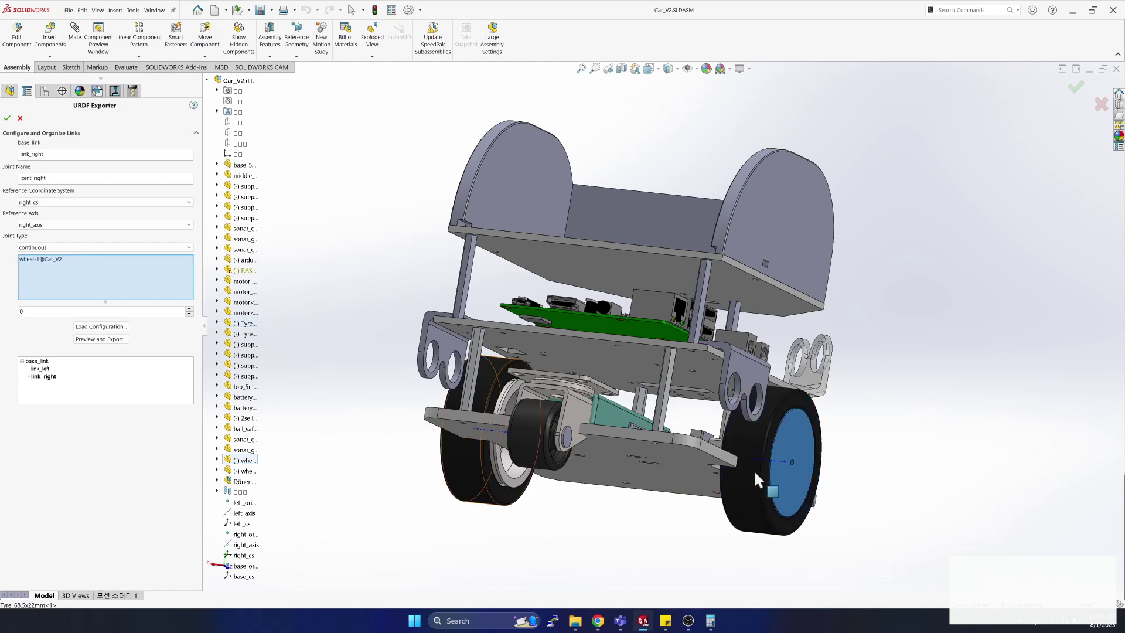
click(616, 557)
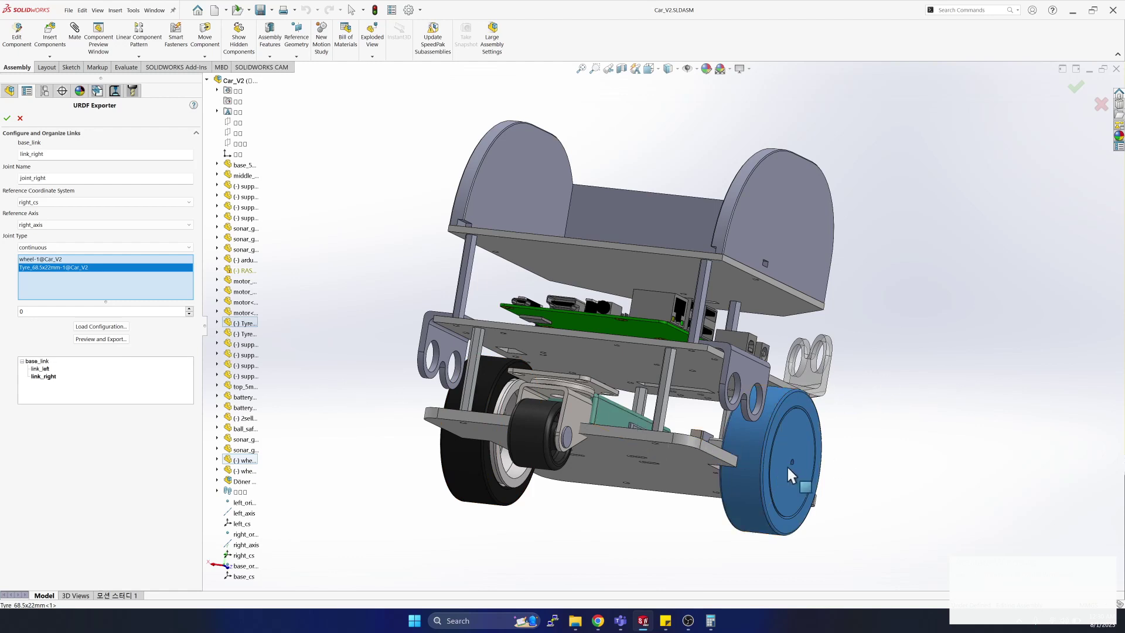
Preview the URDF export and change the joint type of joint_left to continuous in the joint properties.
click(116, 340)
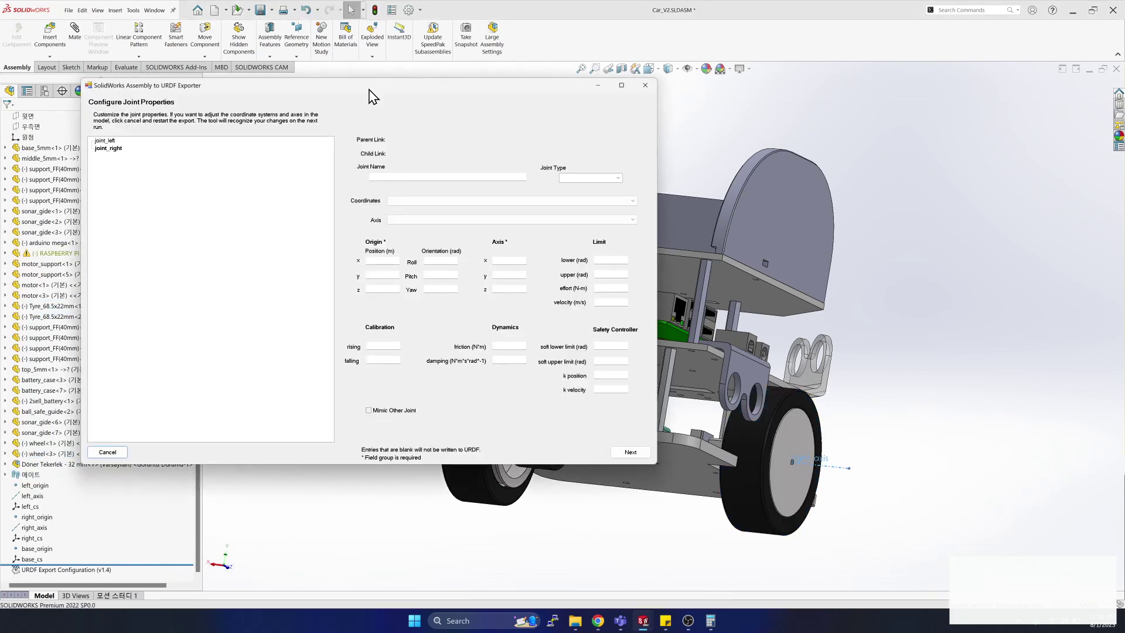
drag(373, 88, 738, 112)
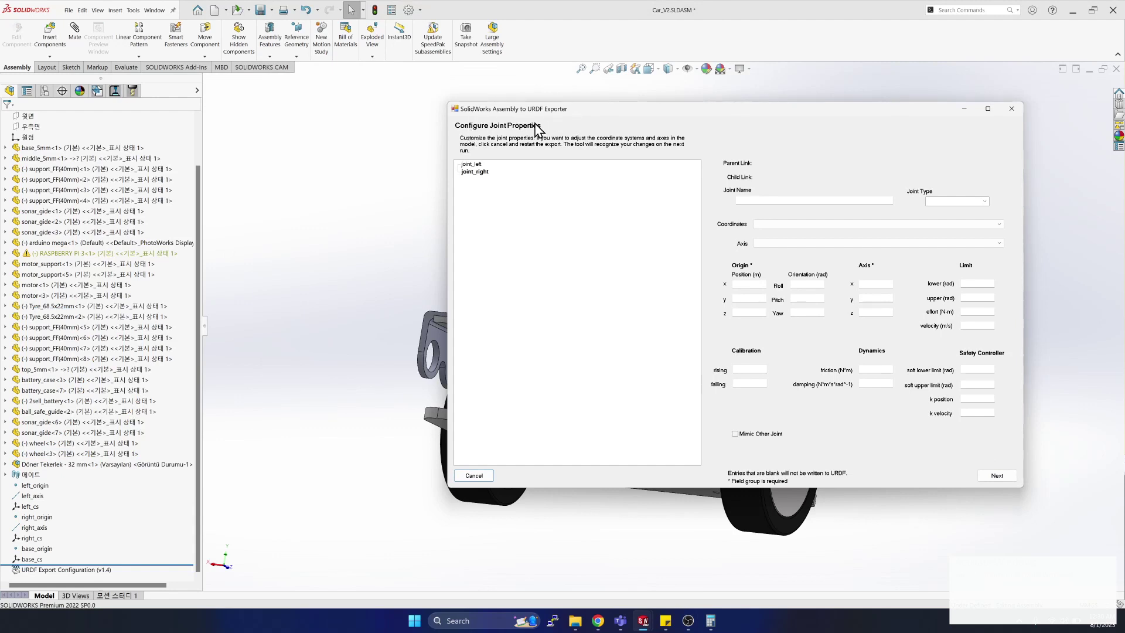
click(471, 165)
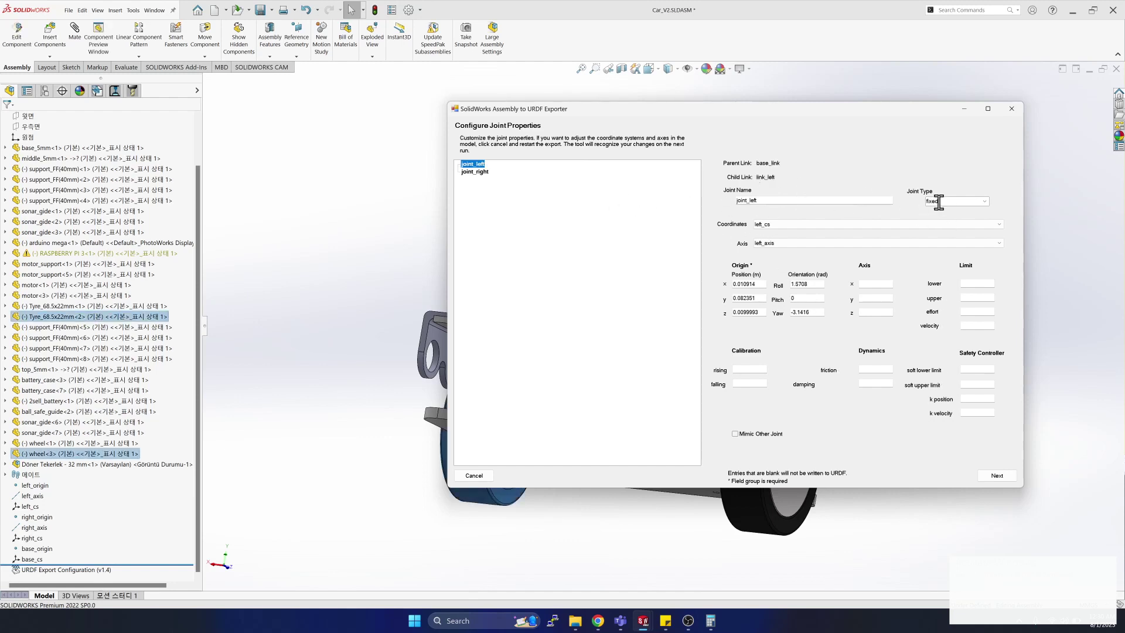
click(984, 201)
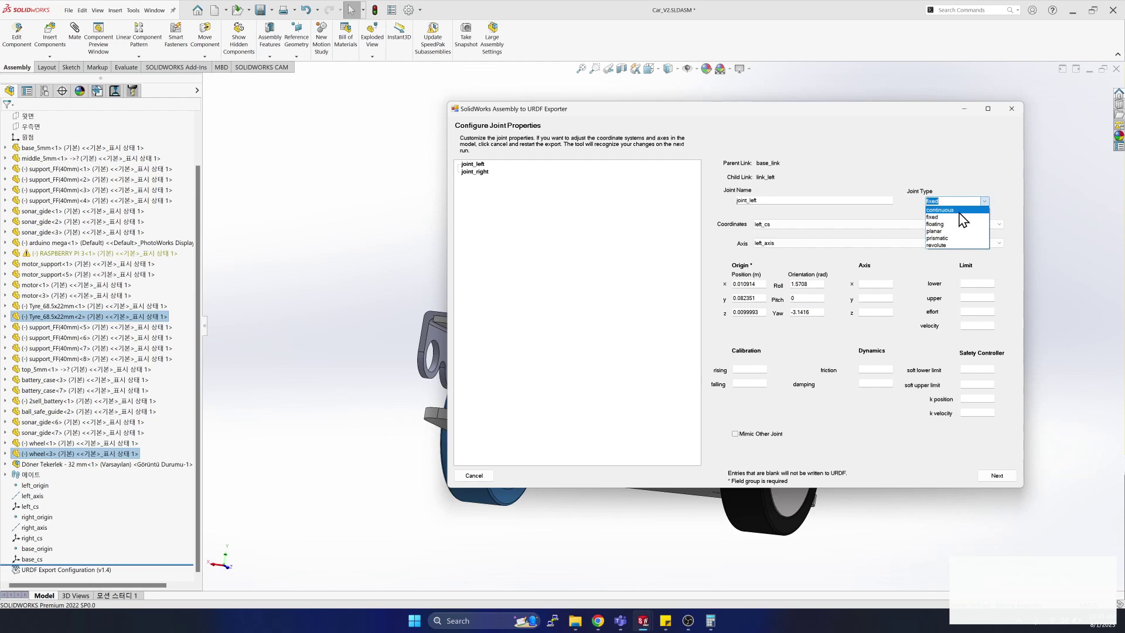
click(961, 210)
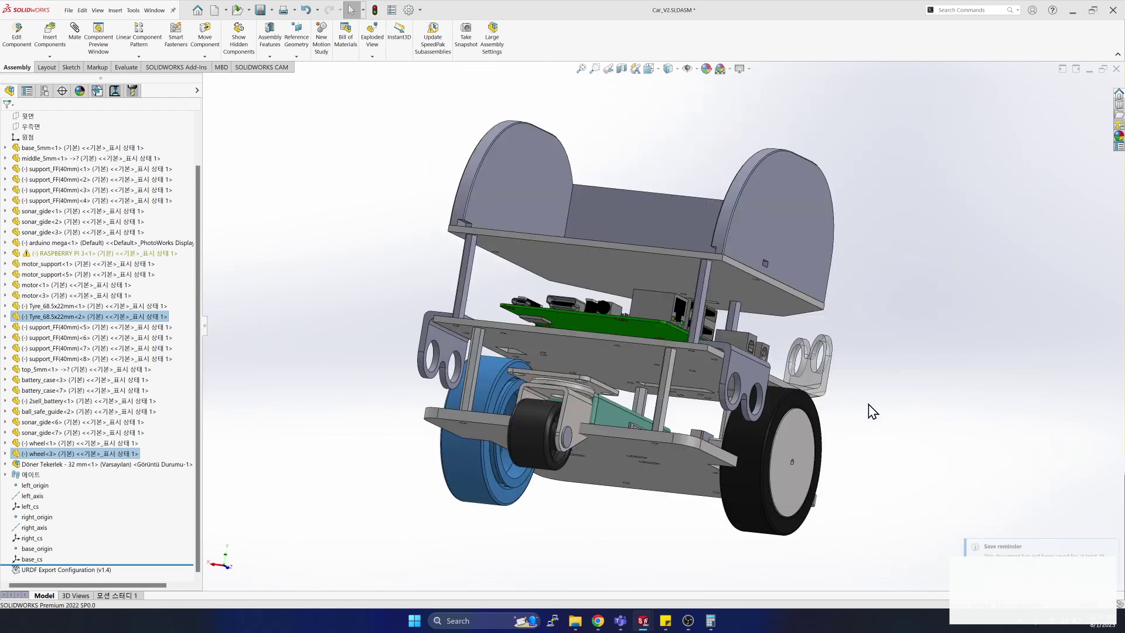
Set joint_left's effort limit to 2 and its velocity limit to 0.5.
click(694, 586)
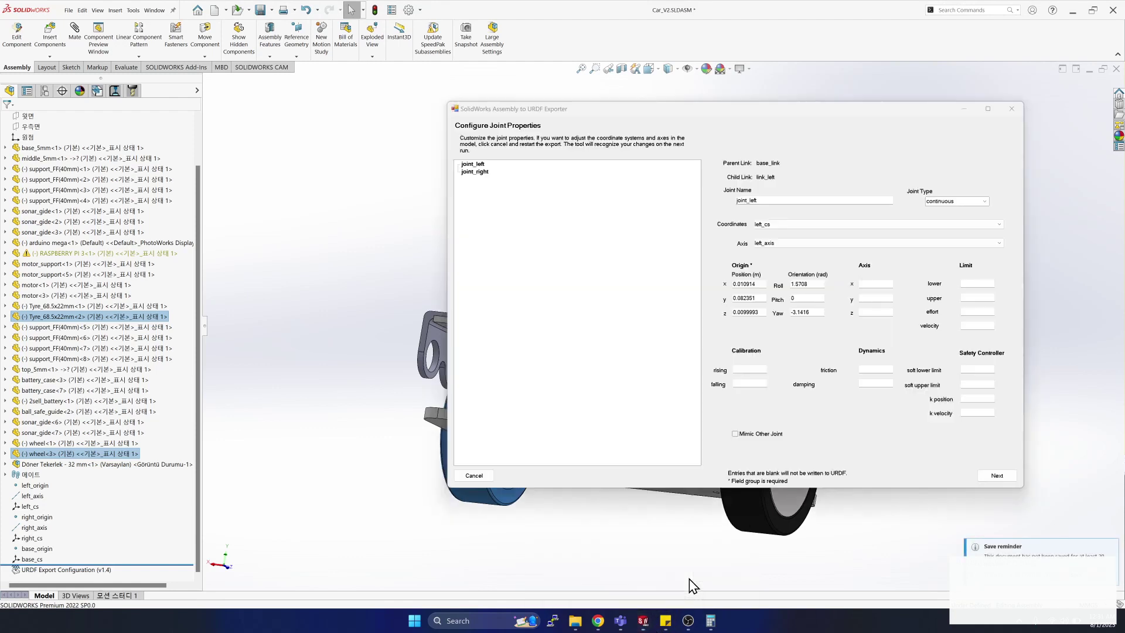
click(968, 286)
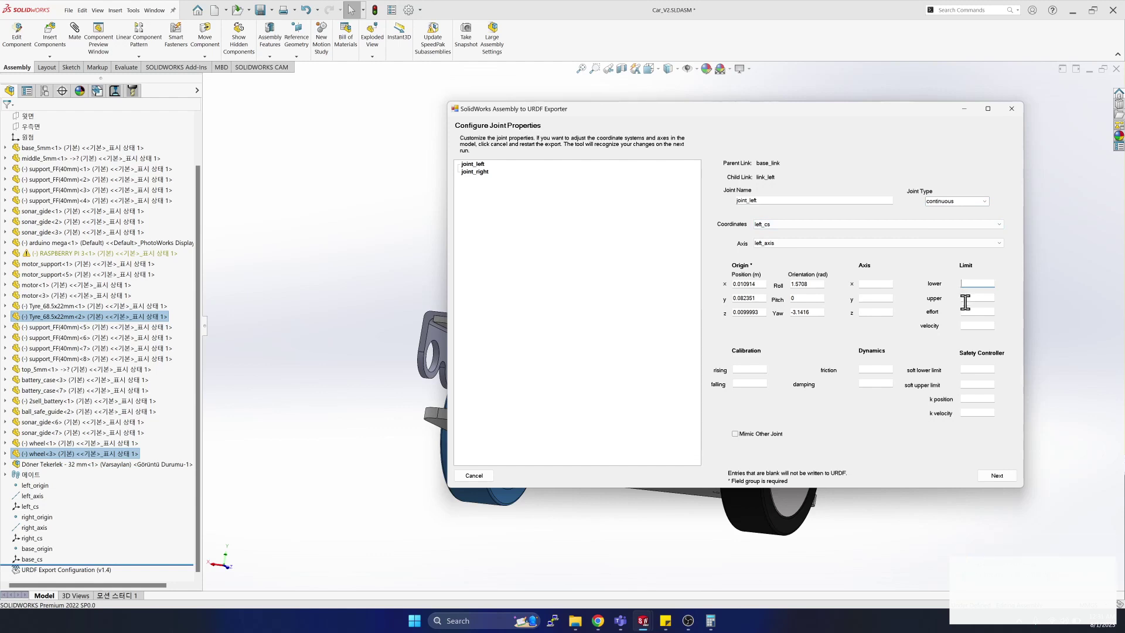
click(971, 311)
text(2)
click(971, 324)
text(0.5)
Set joint_right's effort limit to 2 N-m, fill in its velocity limit, and proceed to the link properties.
click(476, 172)
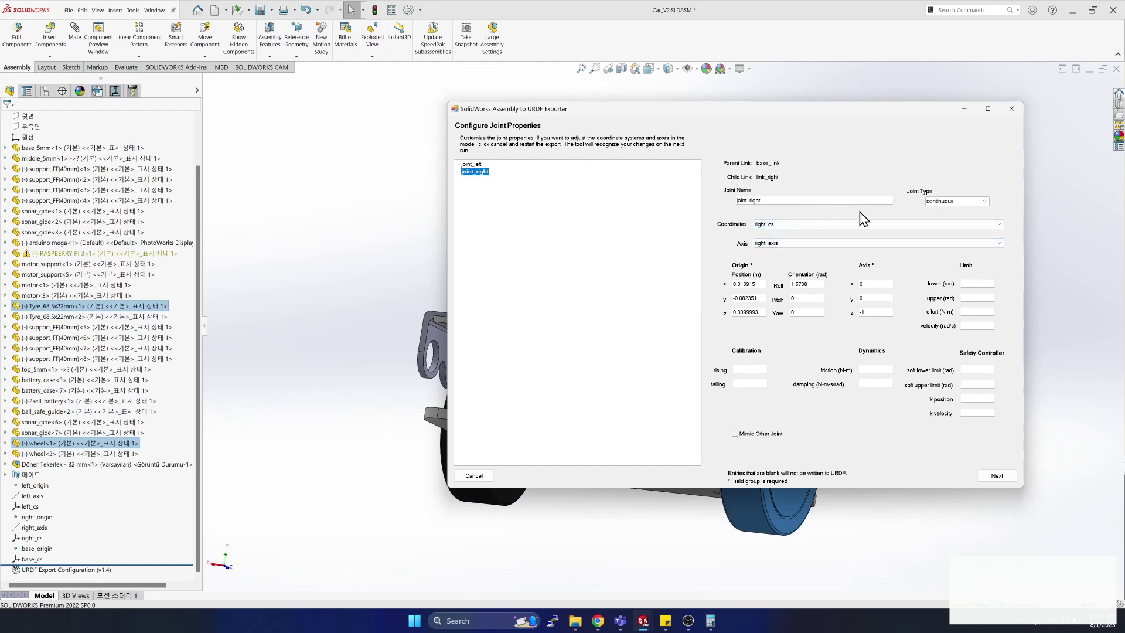
click(965, 312)
text(2)
click(980, 326)
click(996, 475)
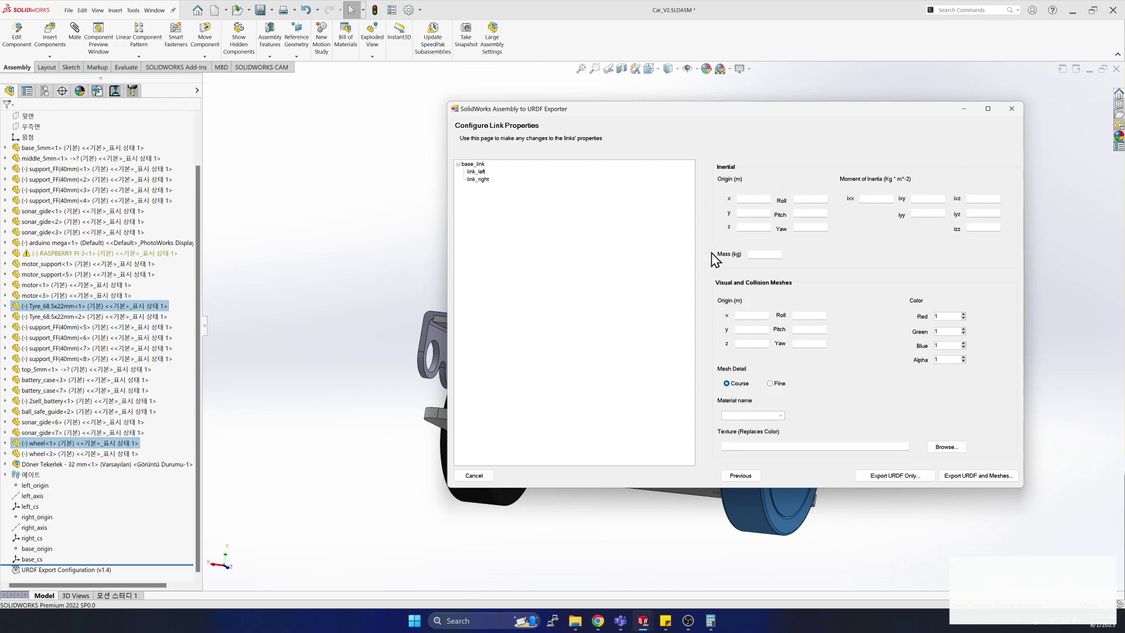
Review the inertial, mass and mesh properties of base_link, link_left and link_right.
click(479, 164)
click(480, 178)
click(478, 172)
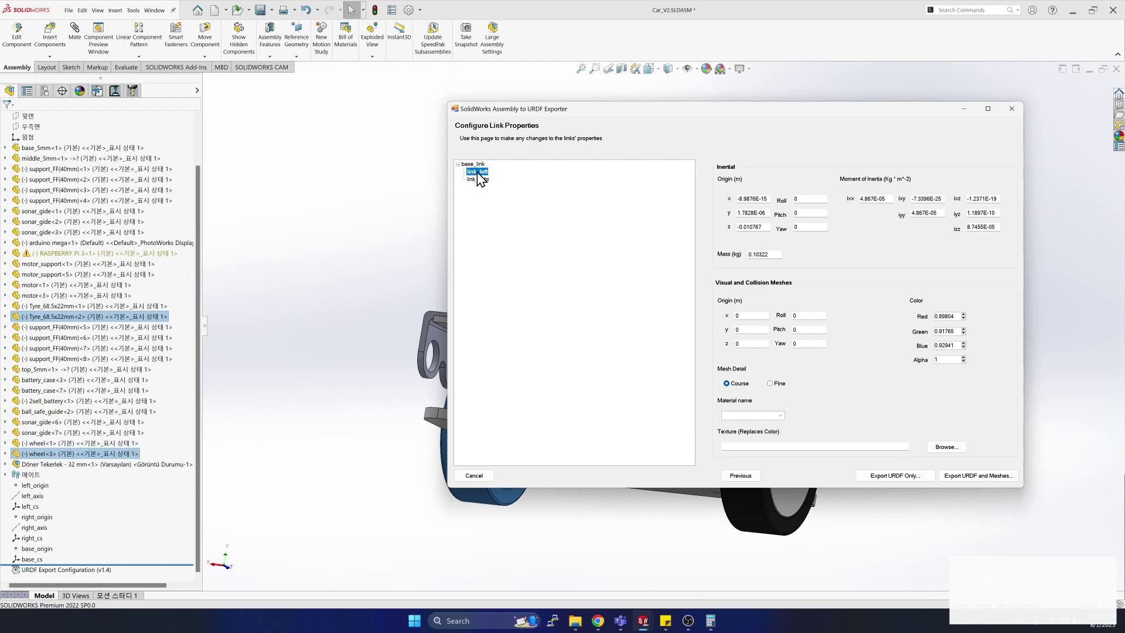
click(476, 164)
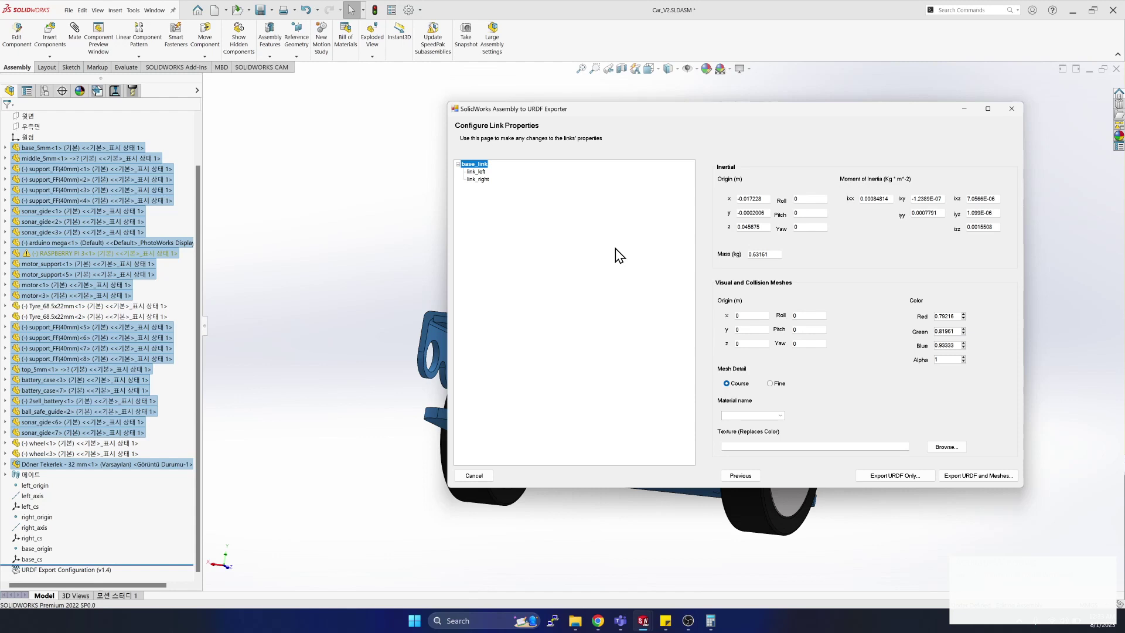
click(476, 172)
click(477, 178)
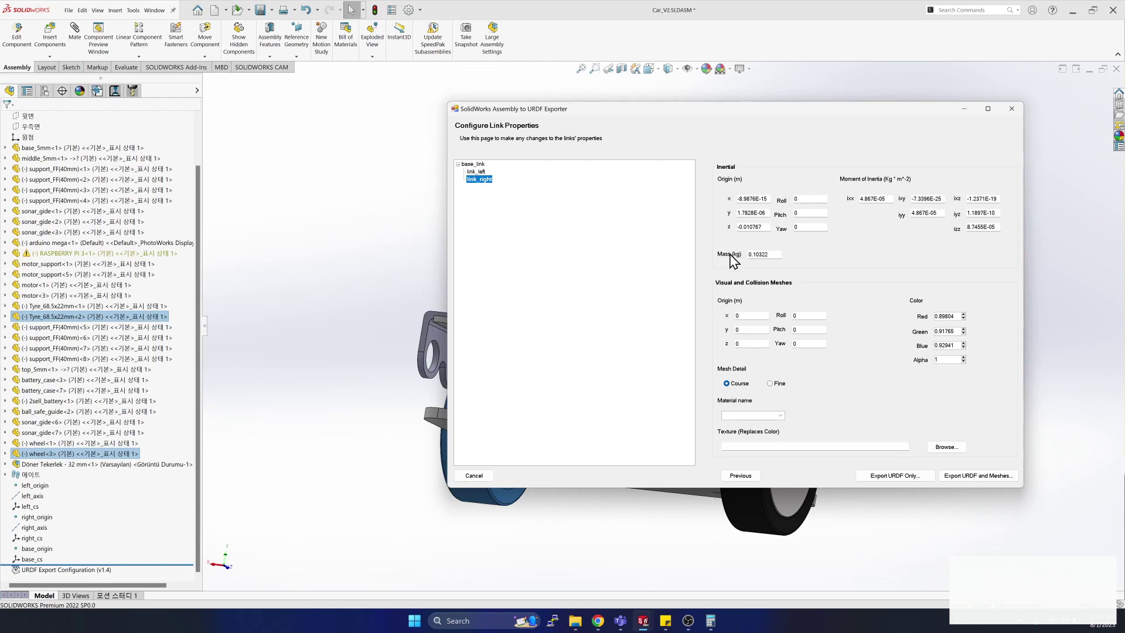
Set base_link's mesh detail to Fine and start exporting the URDF together with its meshes.
click(476, 164)
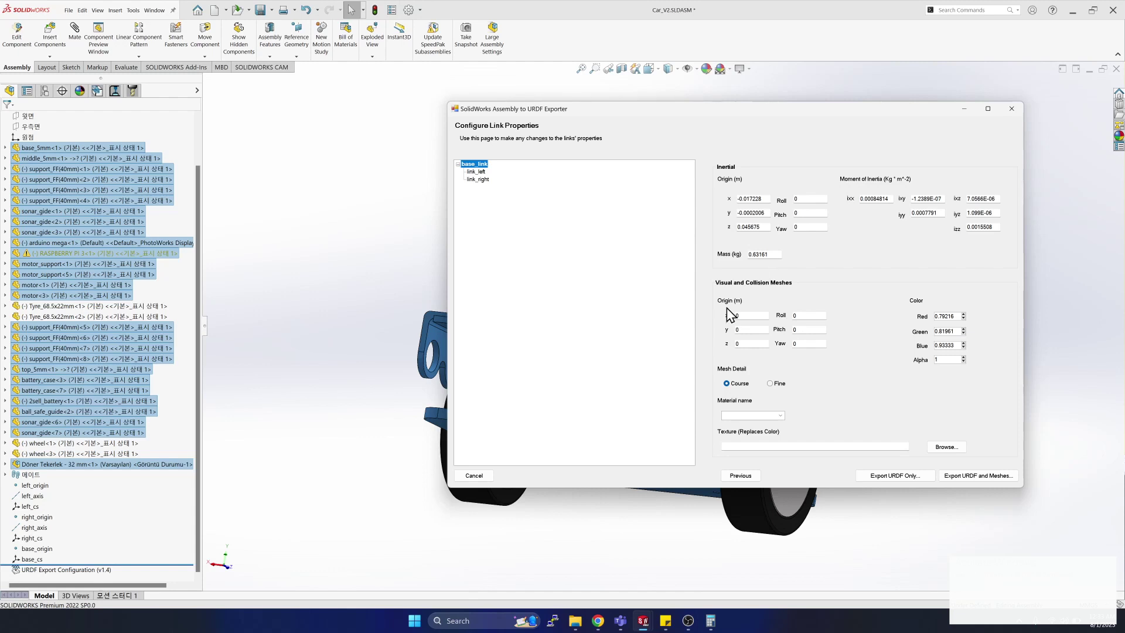
click(771, 384)
click(961, 479)
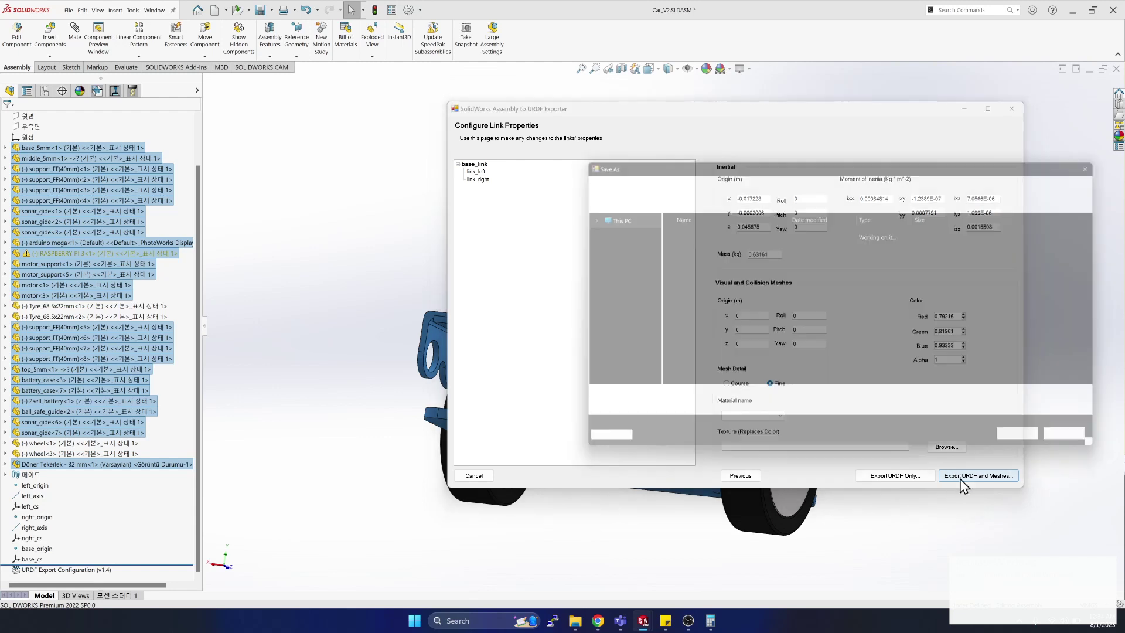
Choose the MobileBase folder on the Desktop as the save location for the export.
scroll(606, 293, down, 2)
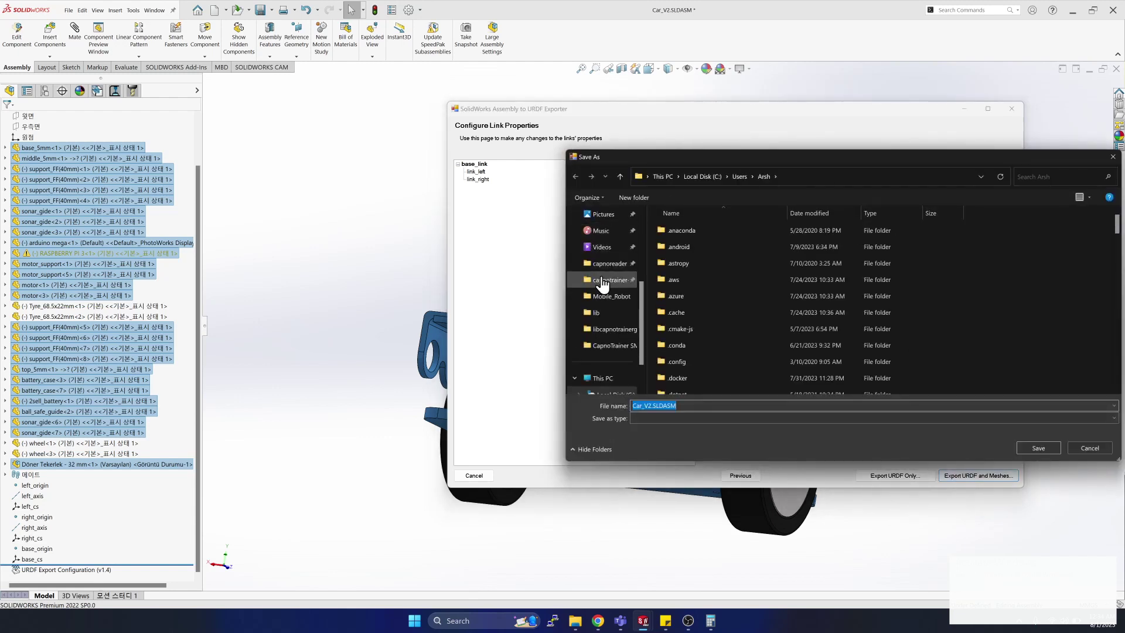
scroll(607, 341, up, 5)
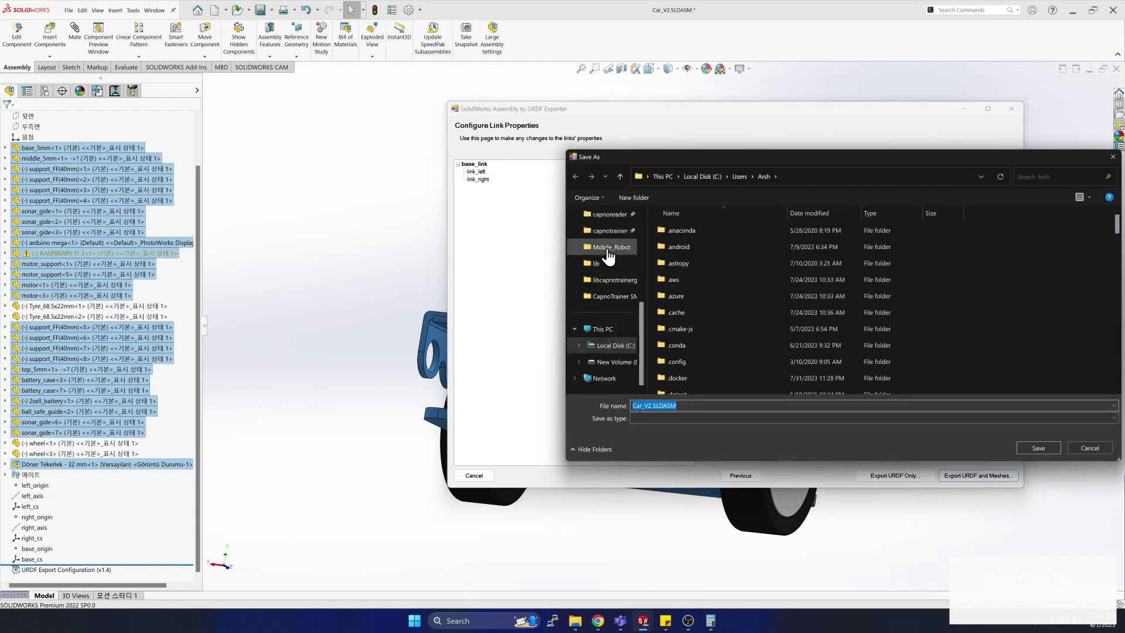
click(600, 319)
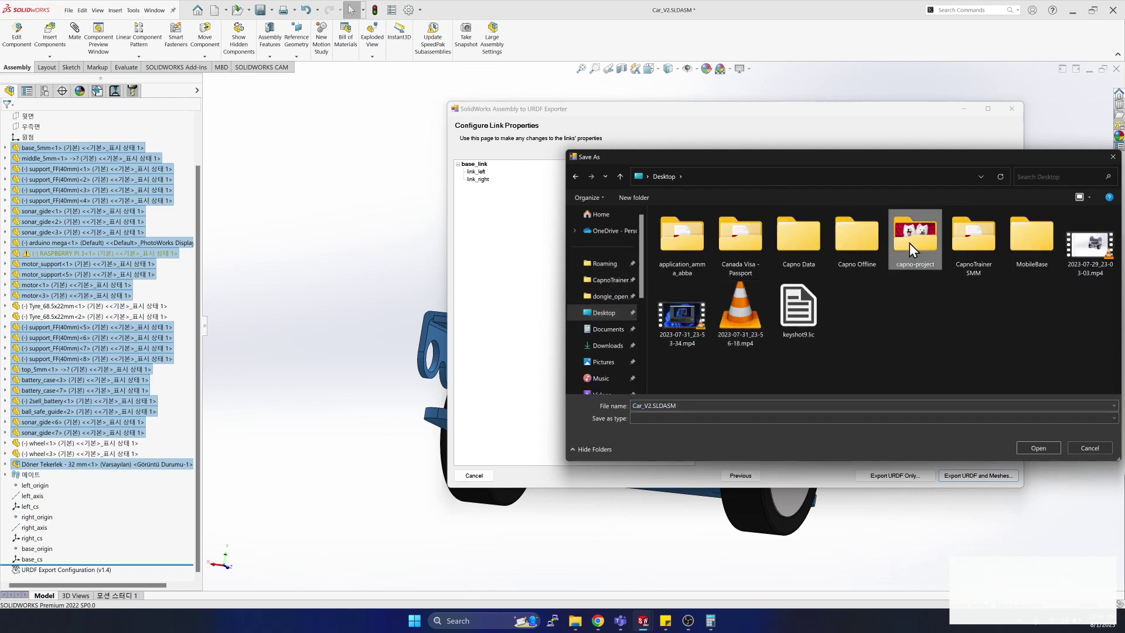
double_click(909, 242)
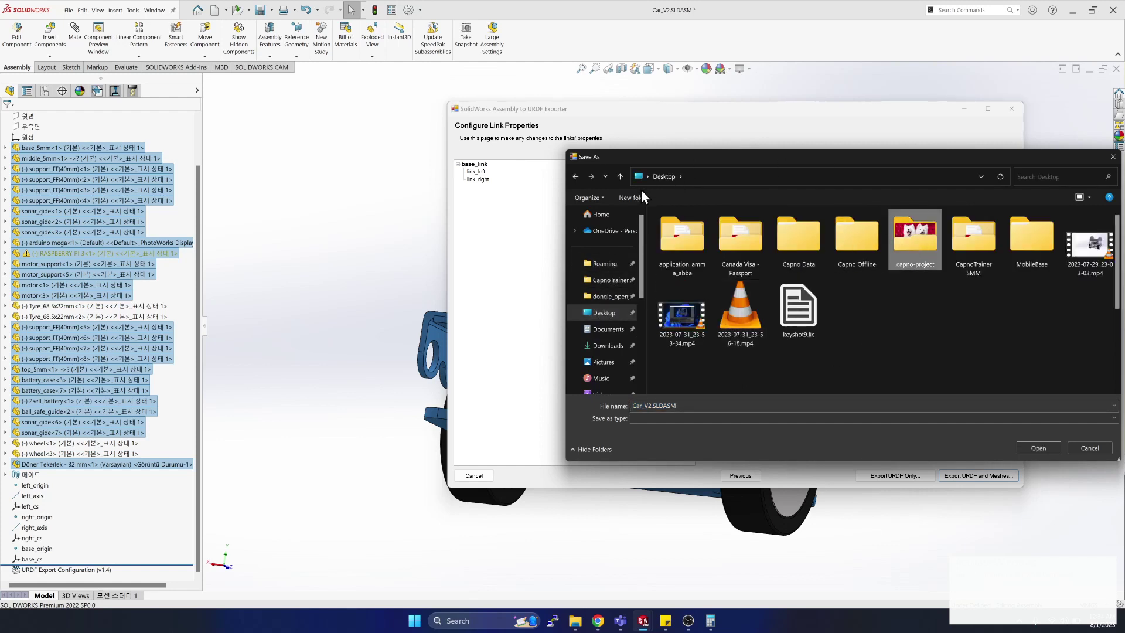
click(606, 314)
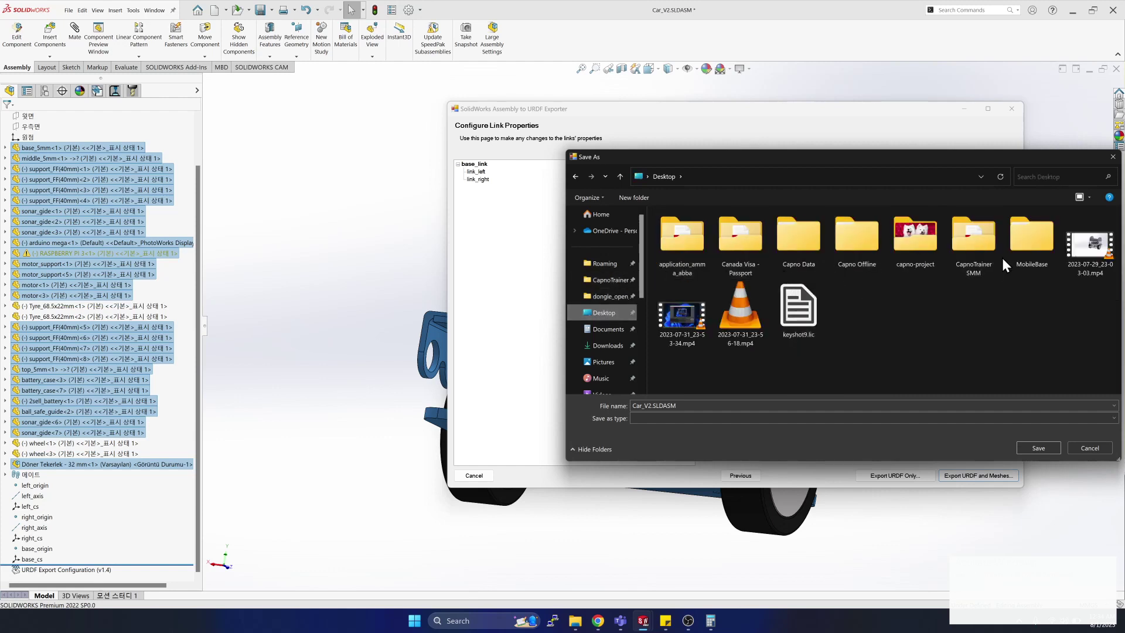
double_click(1030, 243)
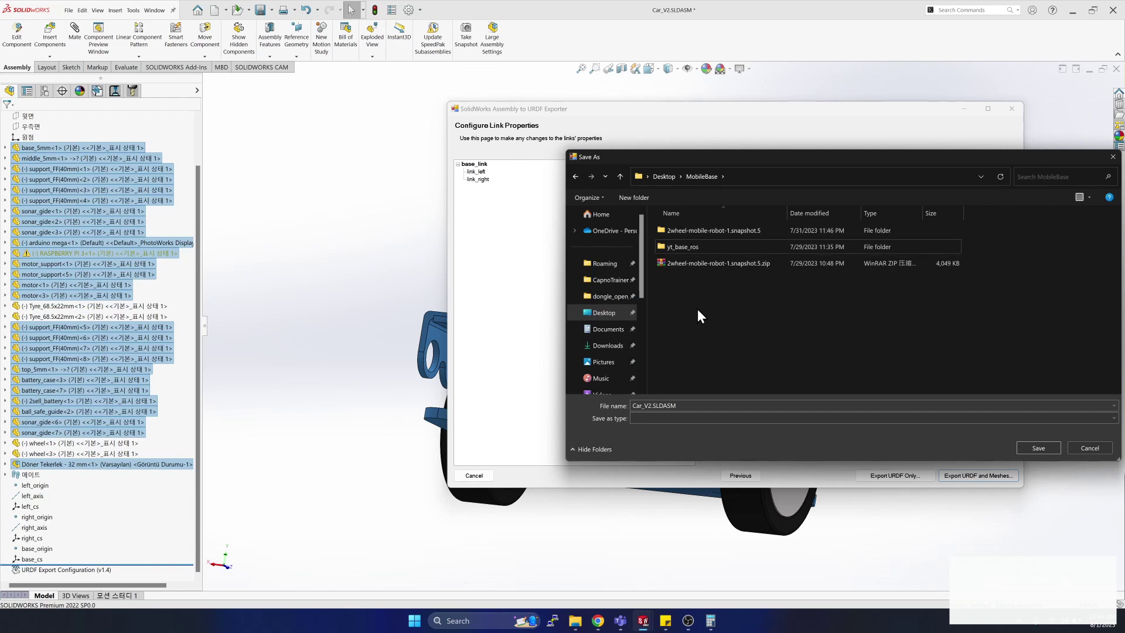
Rename the existing yt_base_ros folder to yt_base_ros_backup.
click(681, 246)
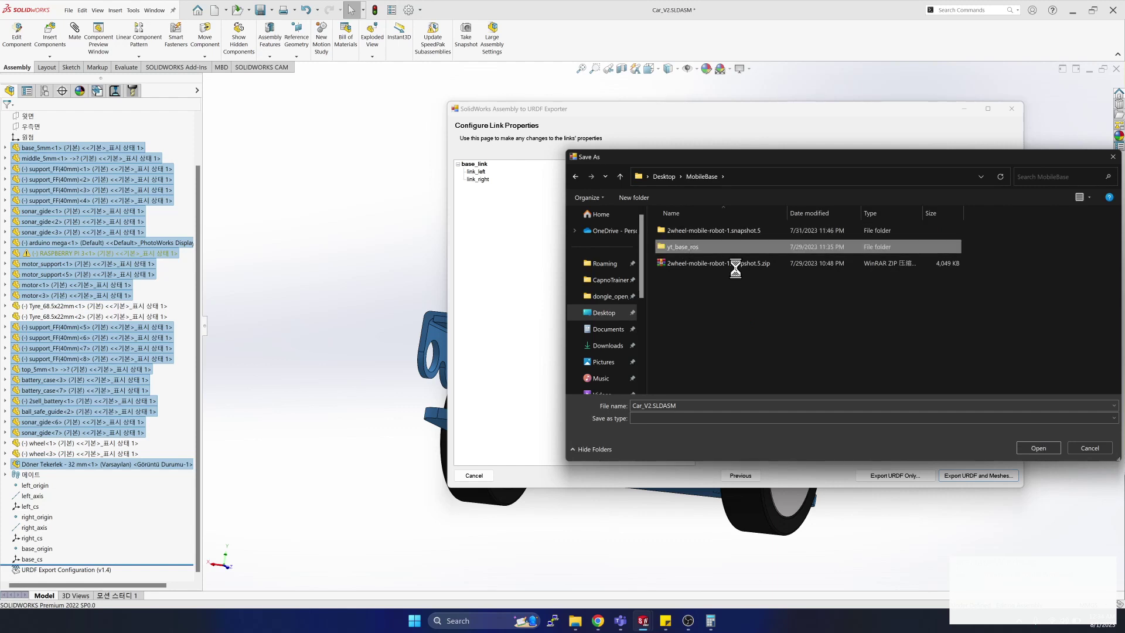
key(shift+F10)
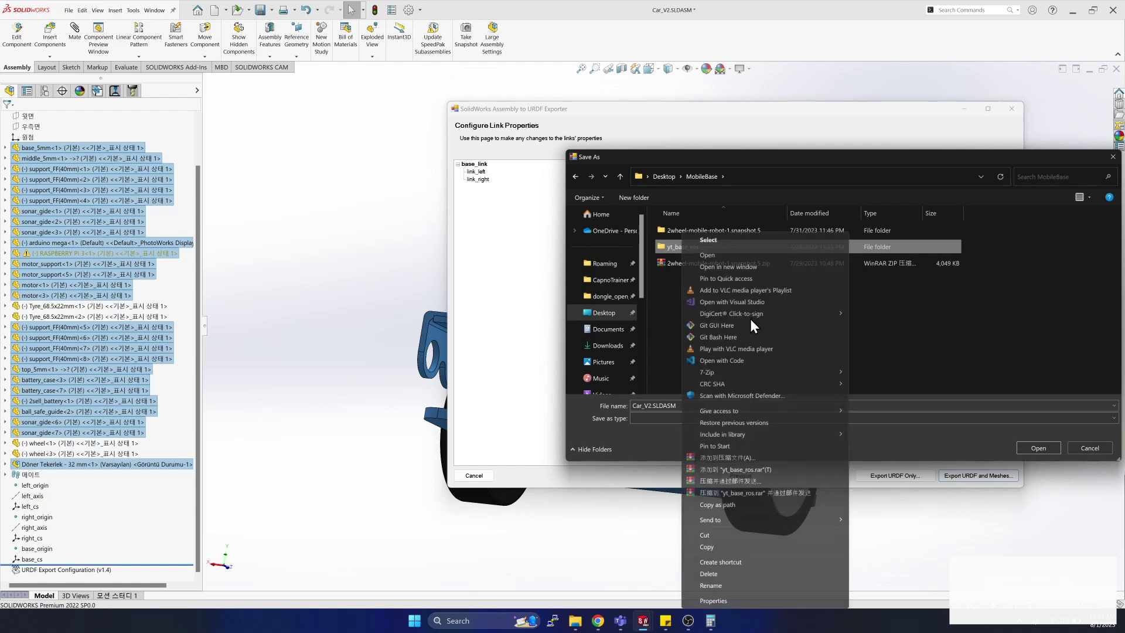
click(711, 585)
key(End)
text(_backup)
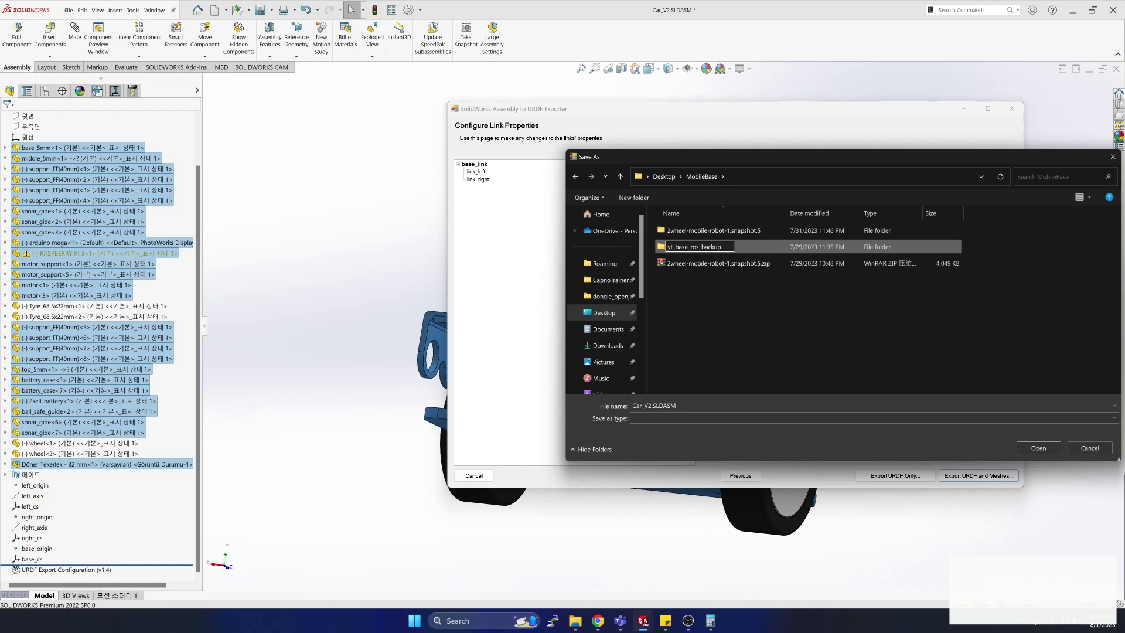
click(738, 289)
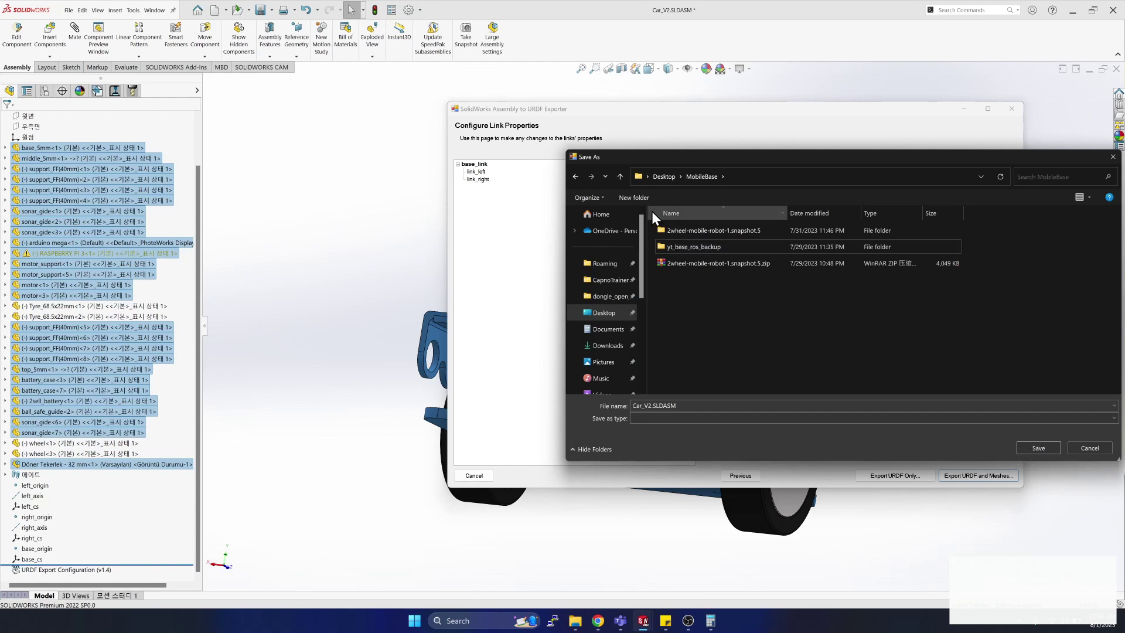
Create a new folder named yt_base_ros inside MobileBase and open it.
click(634, 198)
text(yt_base_ros)
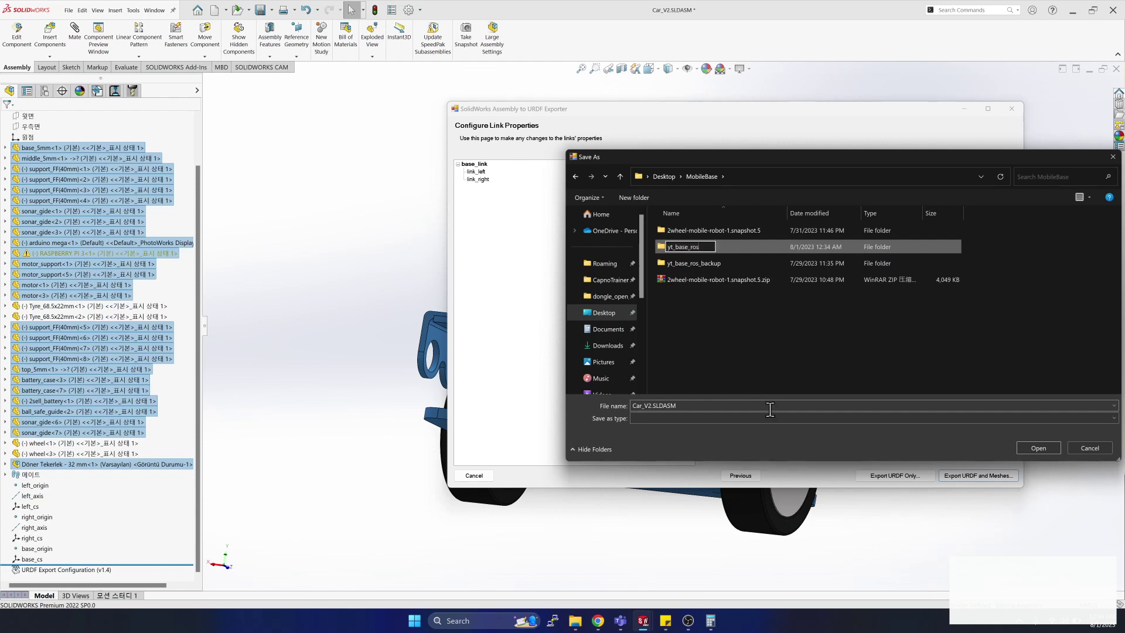
key(Return)
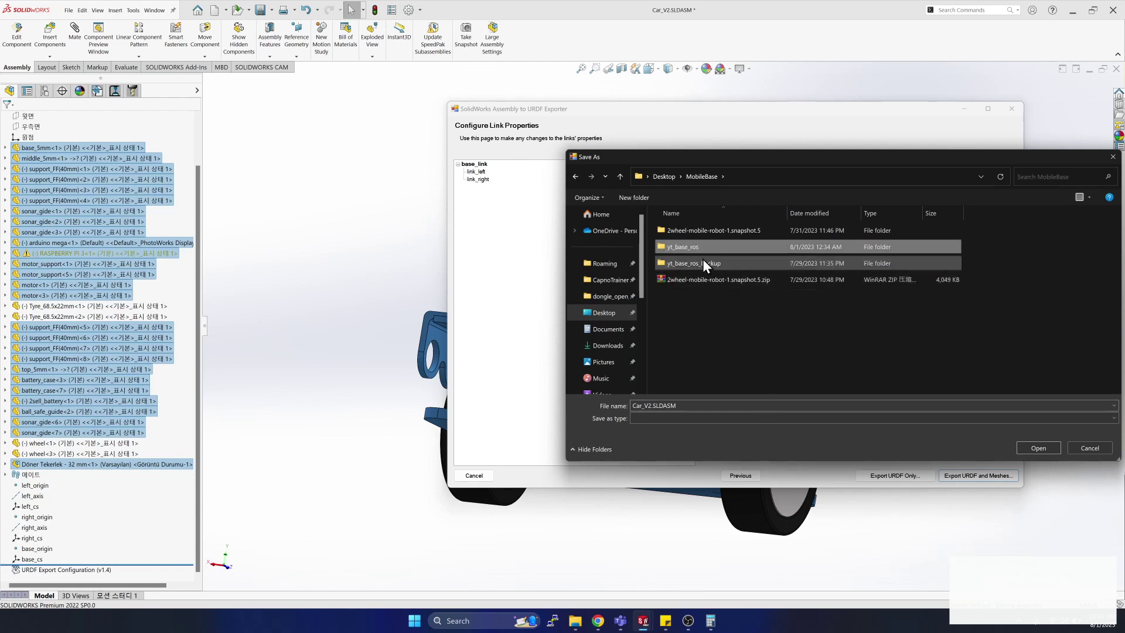
double_click(685, 246)
Save the URDF package as yt_base_description in the yt_base_ros folder and confirm its creation.
right_click(736, 266)
click(681, 405)
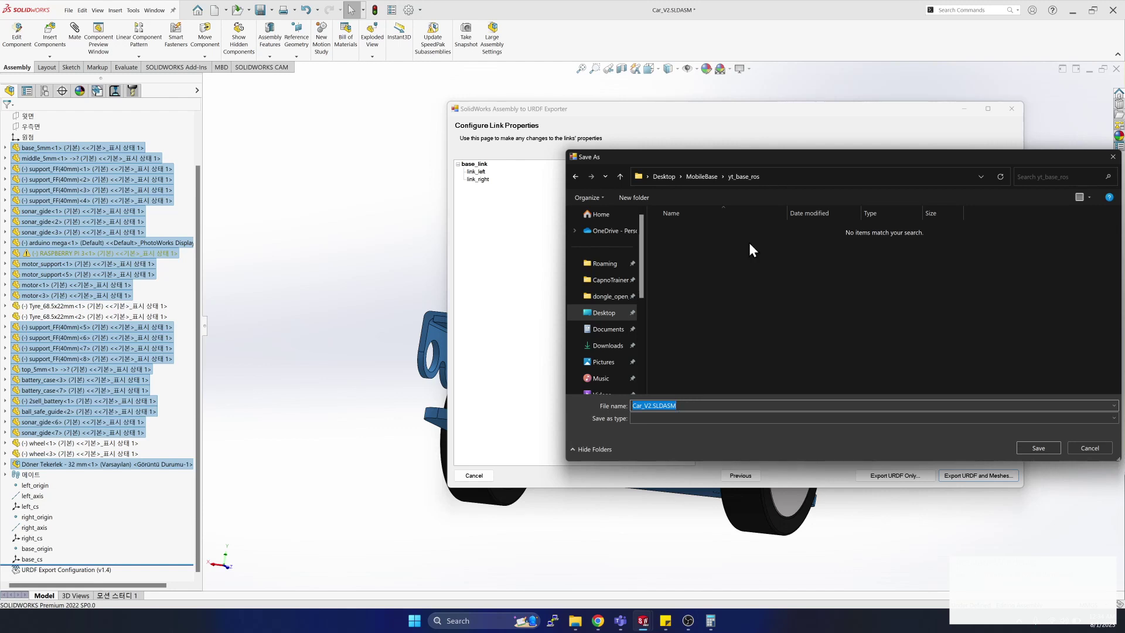
text(yt_base_description)
click(1032, 447)
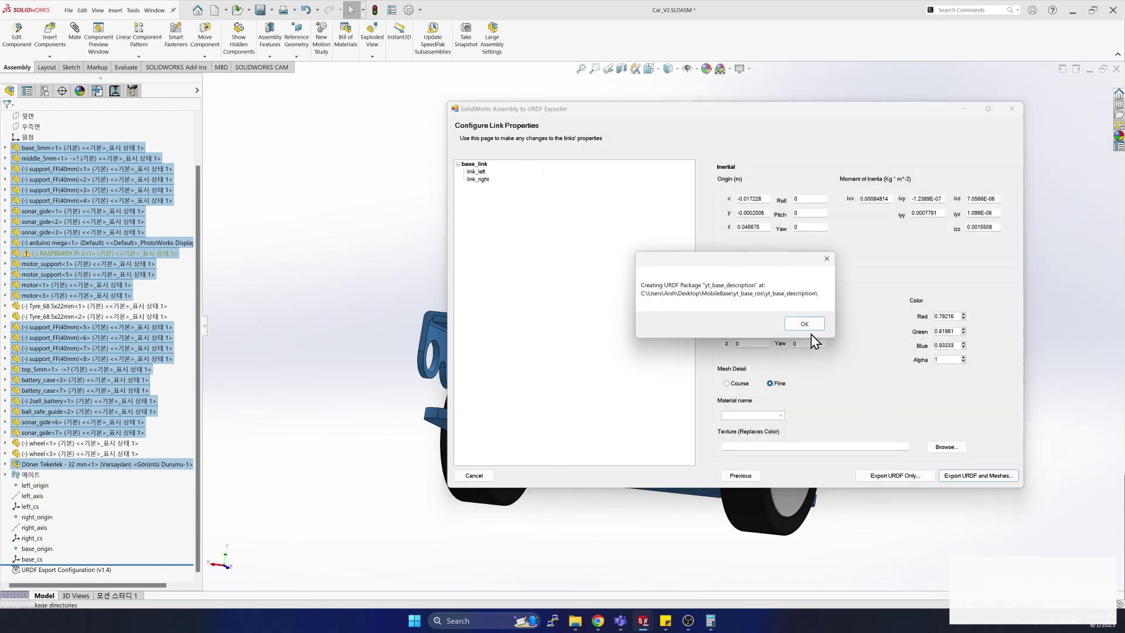
click(805, 324)
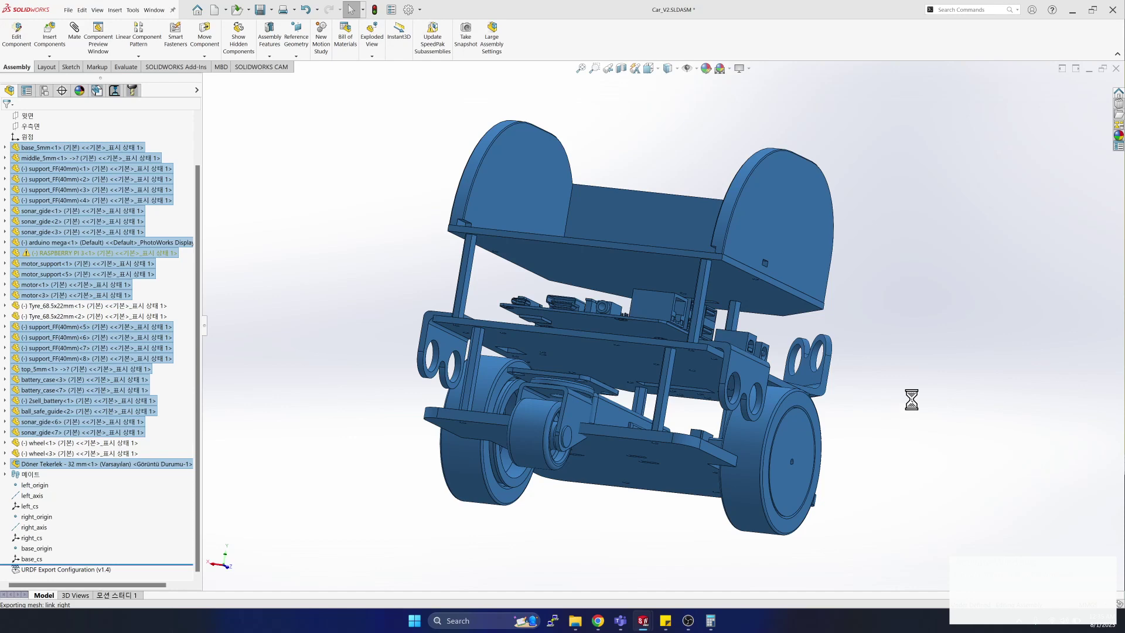
Switch to File Explorer and open the exported package folder MobileBase\yt_base_ros\yt_base_description.
click(575, 621)
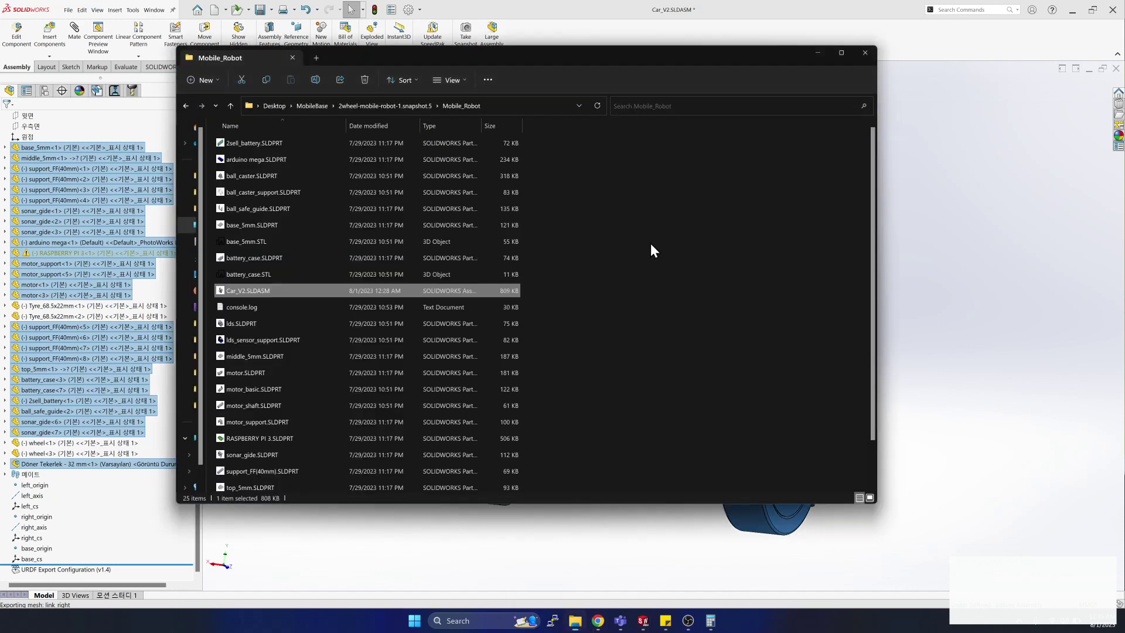
click(385, 106)
click(314, 106)
click(247, 160)
double_click(247, 157)
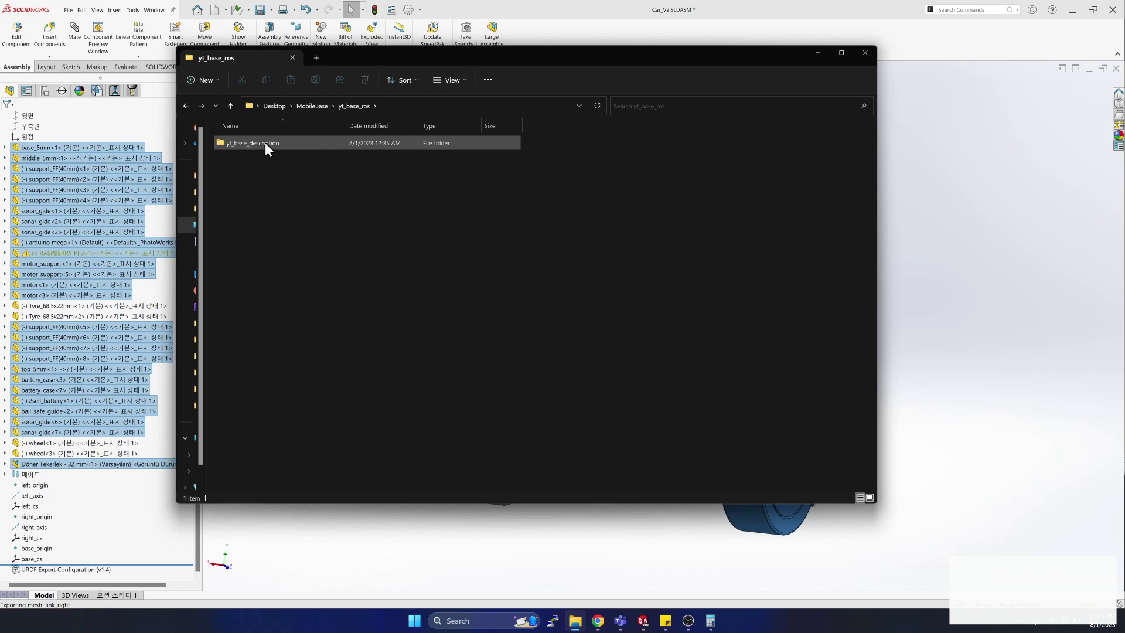
double_click(245, 143)
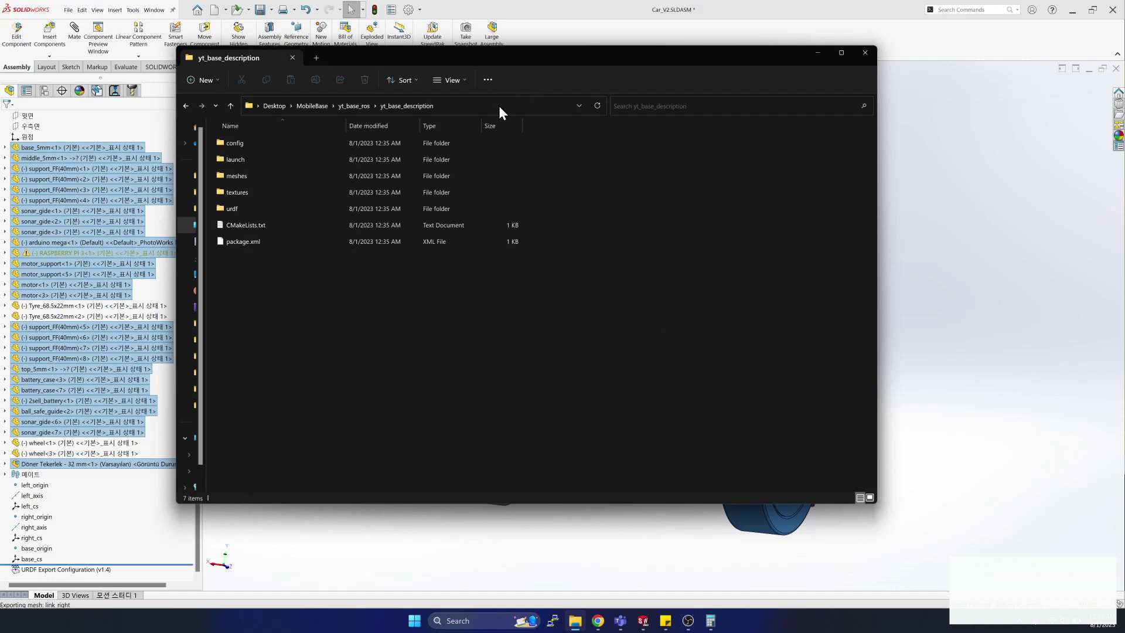
Open the yt_base_description folder in Visual Studio Code and close the Welcome page.
right_click(693, 280)
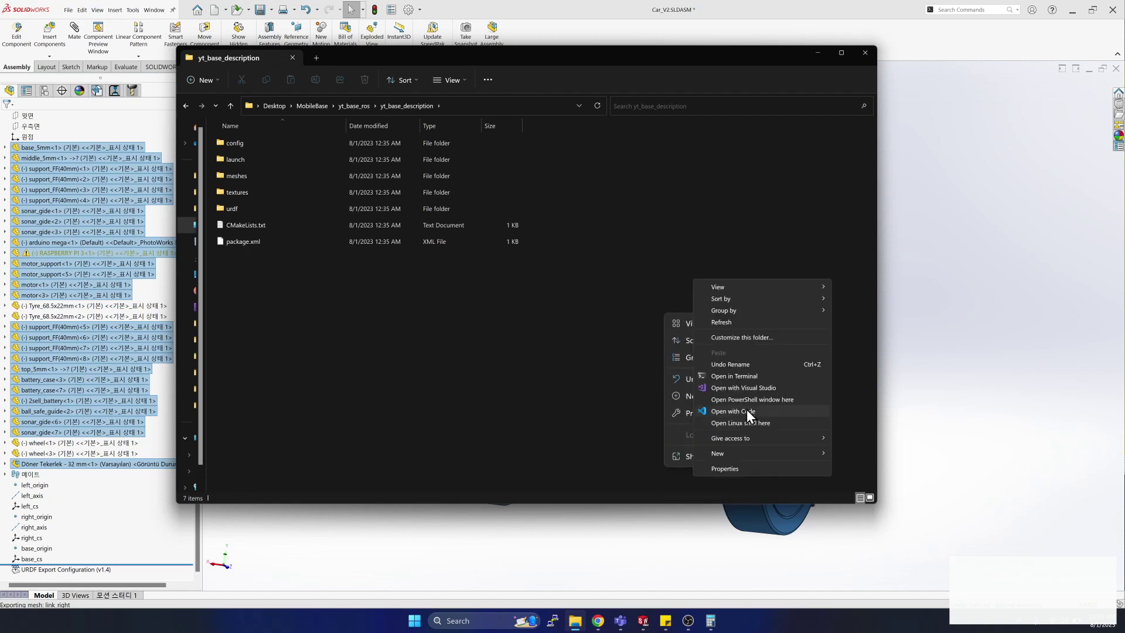
click(747, 409)
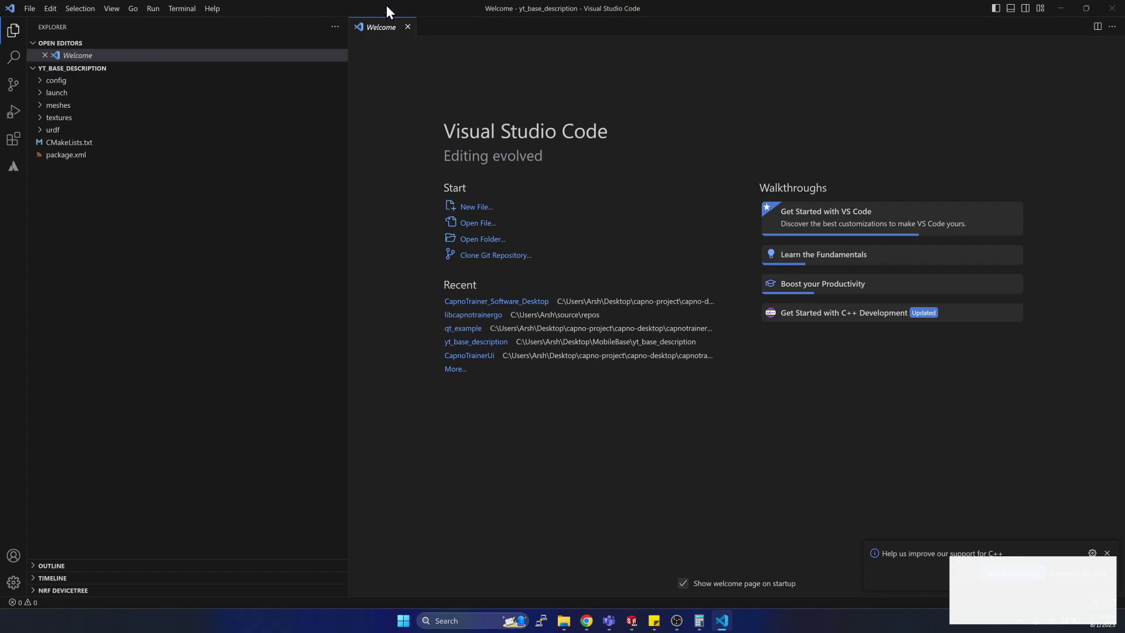
click(408, 27)
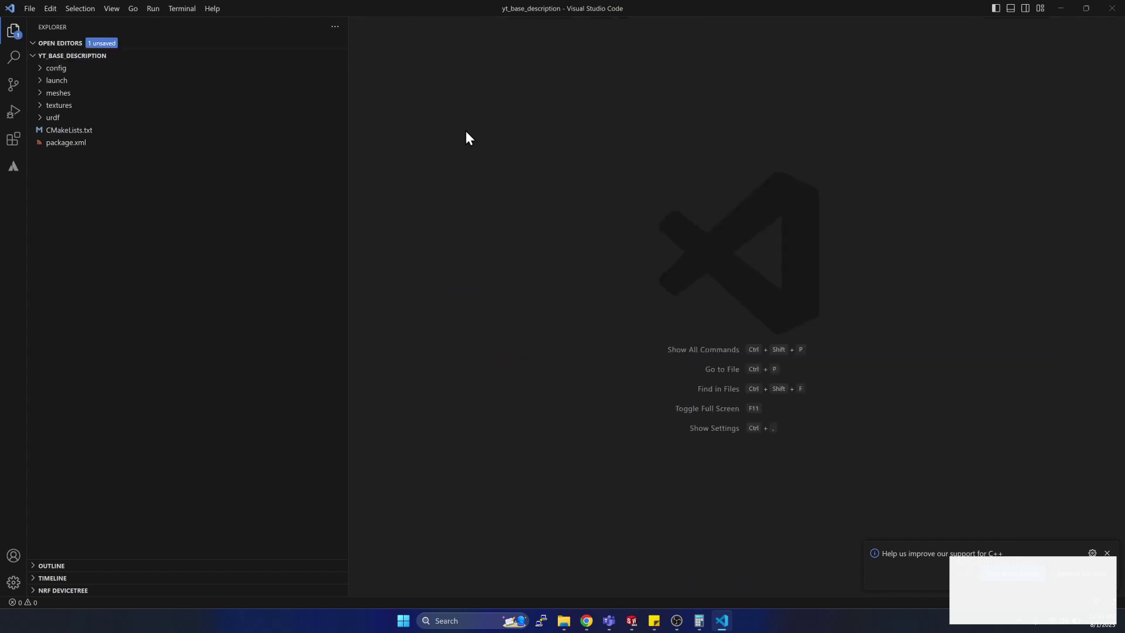
Enlarge the editor interface and dismiss the kit selection prompt and the deprecated-extensions and WSL notifications.
key(ctrl+equal)
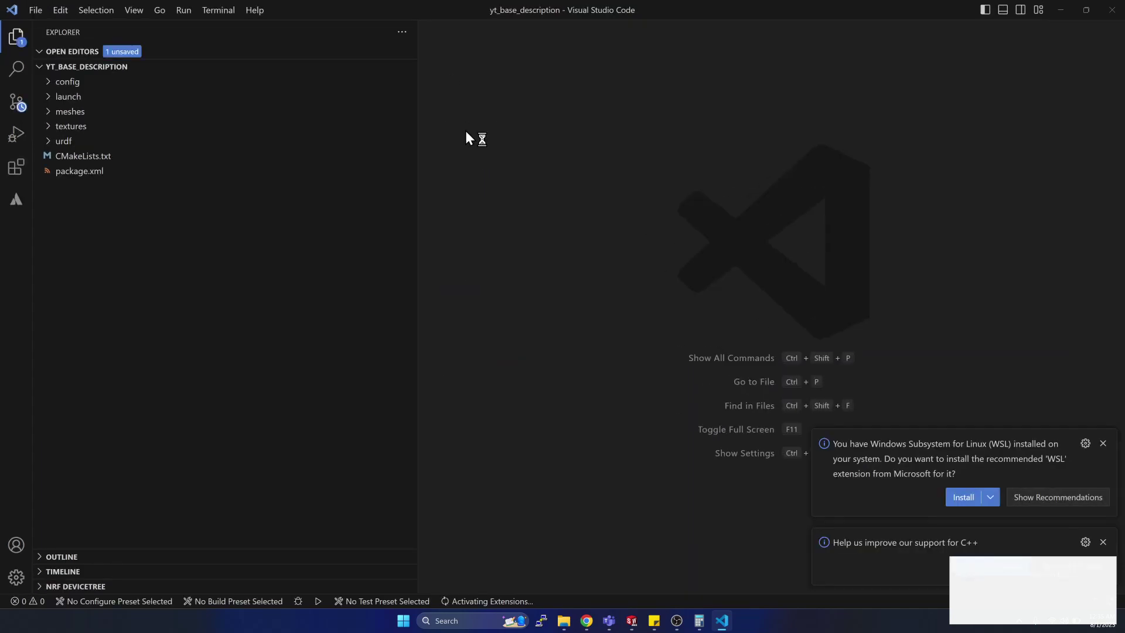
key(ctrl+equal)
key(ctrl+equal)
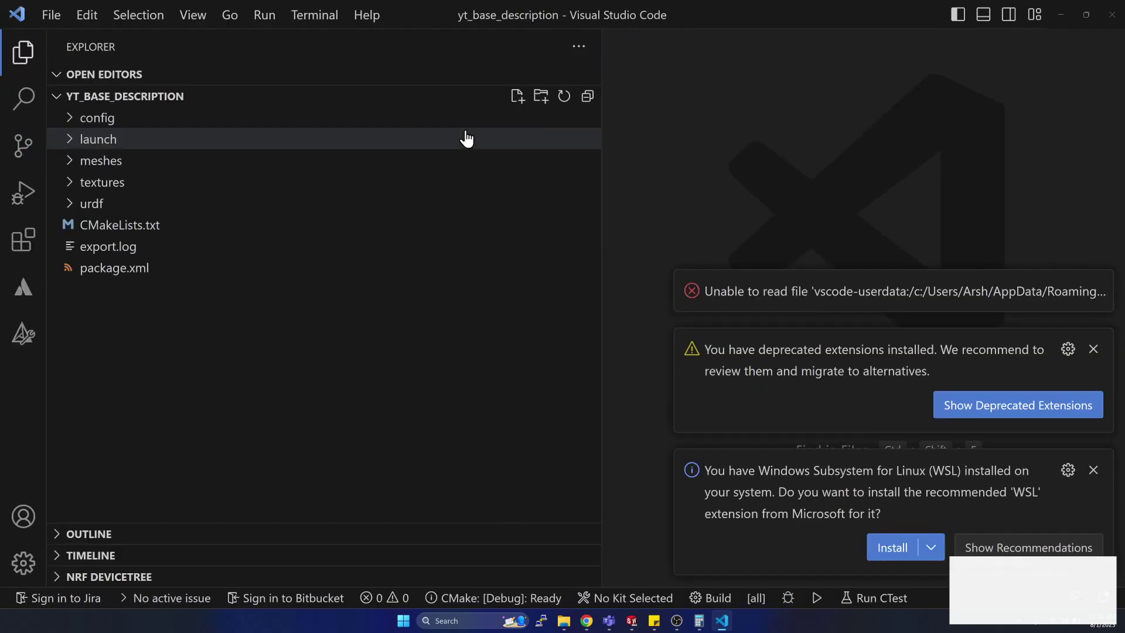
key(ctrl+equal)
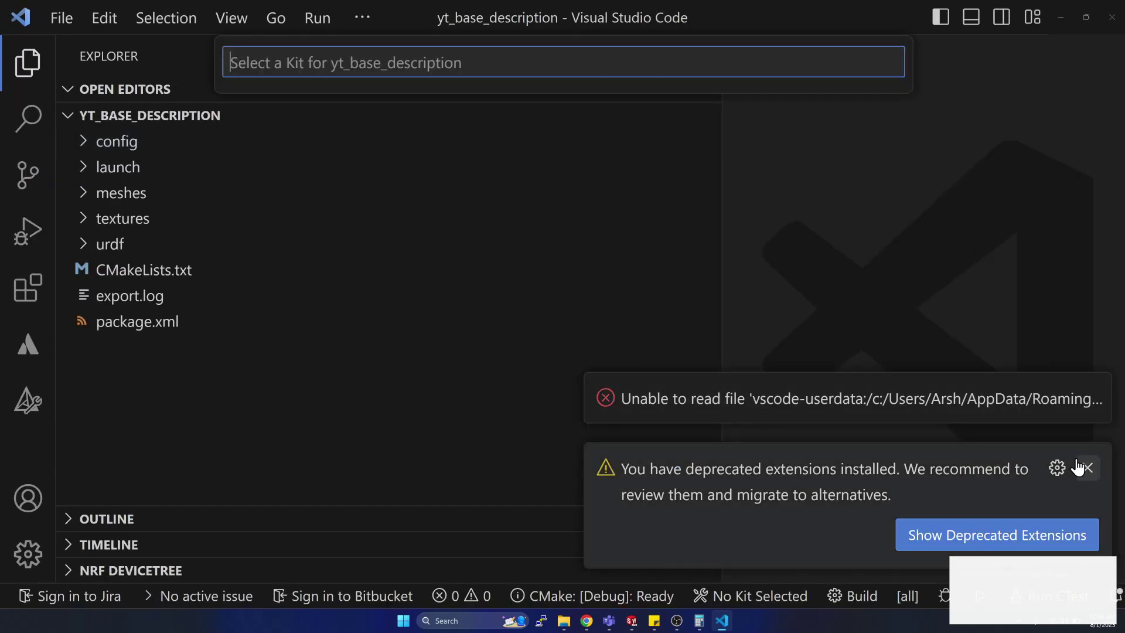
click(1086, 469)
click(983, 159)
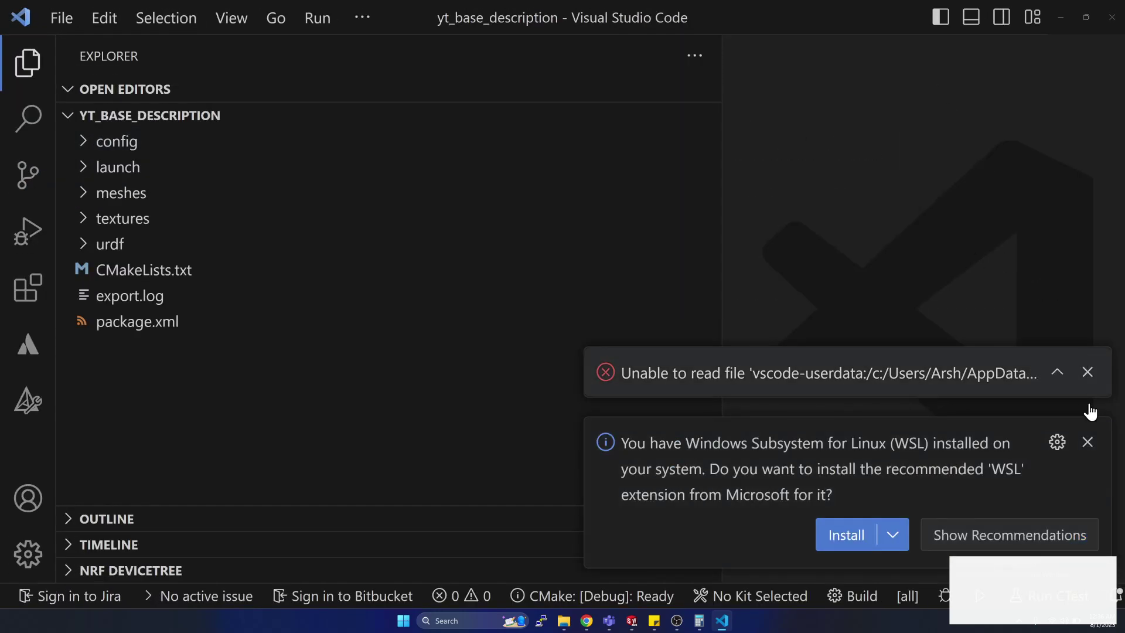
click(1088, 442)
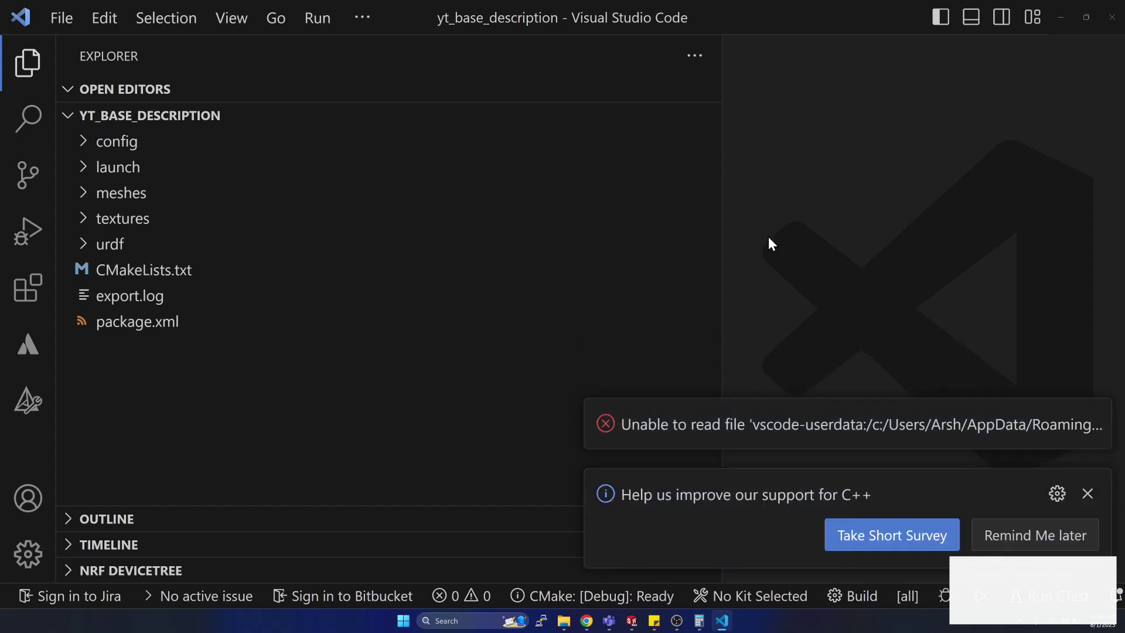
Dismiss the C++ survey prompt, narrow the file explorer, and view joint_names_yt_base_description.yaml in the config folder.
click(1088, 494)
drag(723, 264, 480, 239)
click(125, 141)
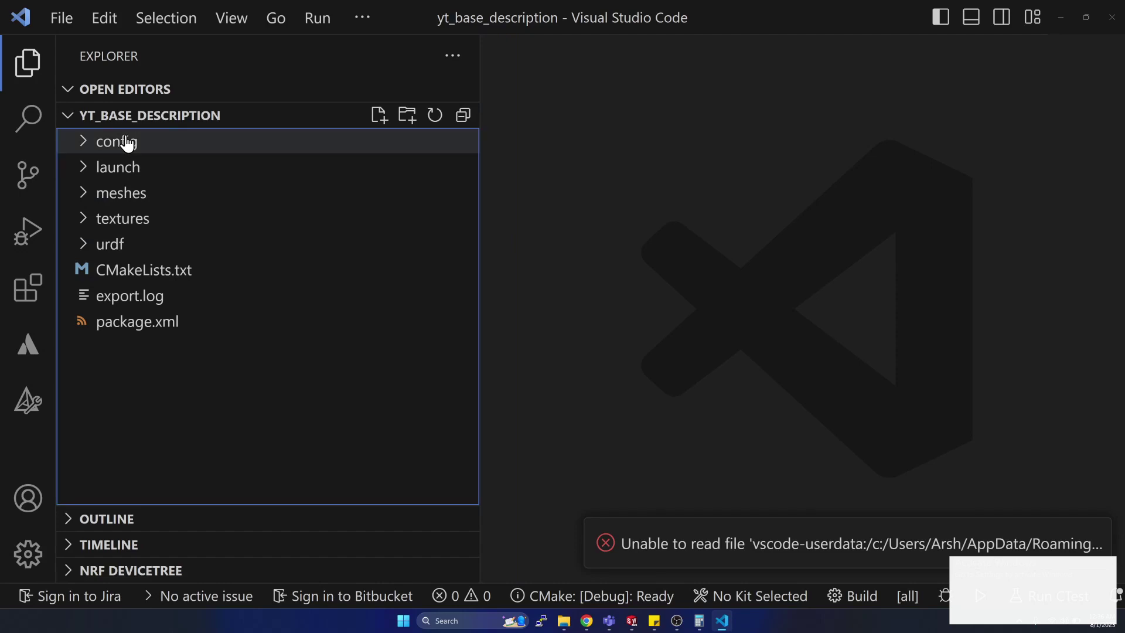
click(138, 167)
click(135, 167)
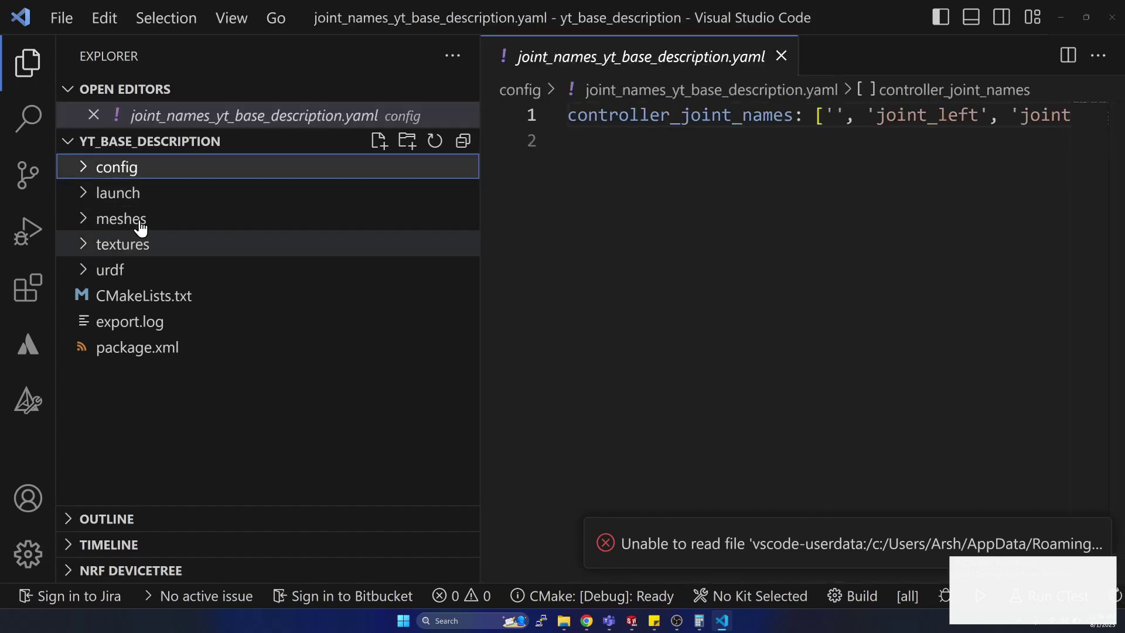
click(131, 173)
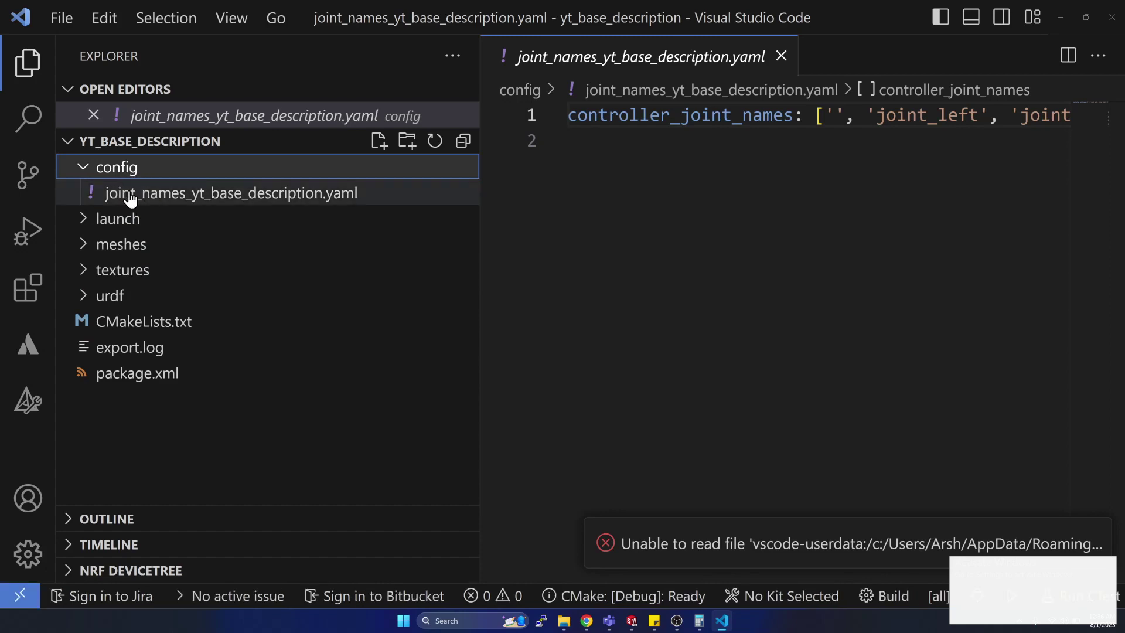
Examine display.launch in the launch folder and check the contents of the meshes and textures folders.
click(121, 223)
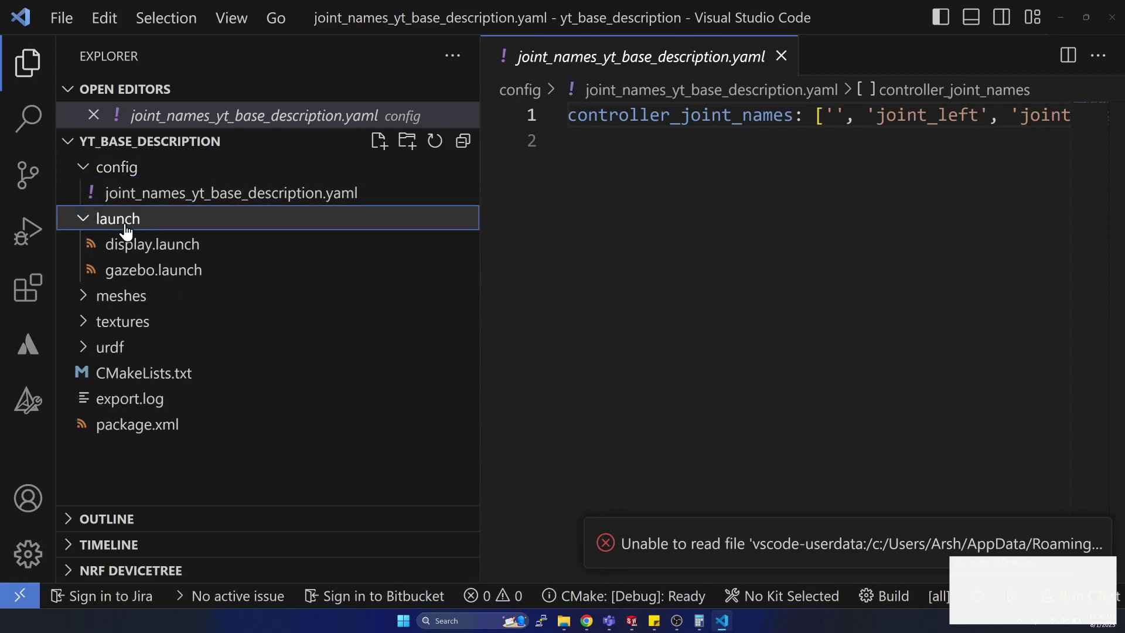
click(138, 249)
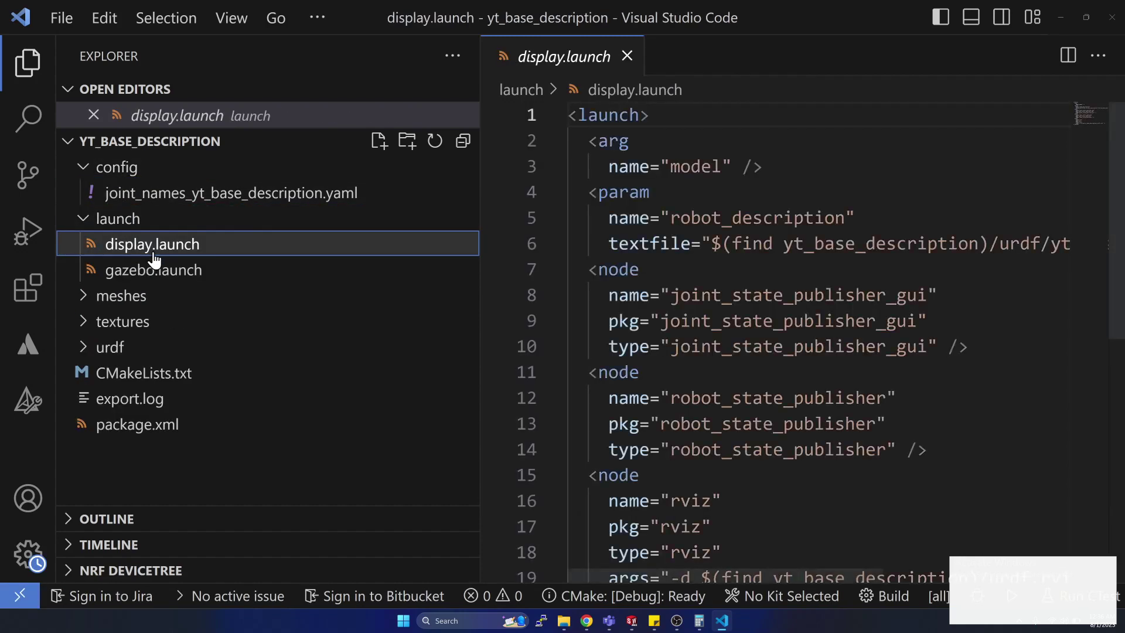
click(121, 221)
click(126, 244)
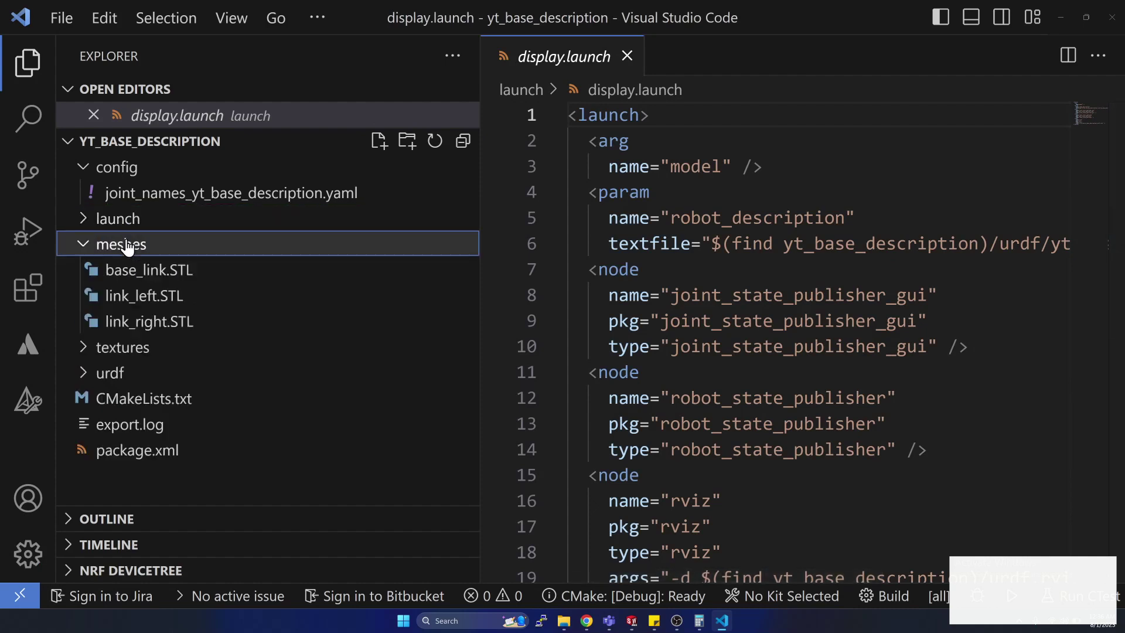
click(130, 248)
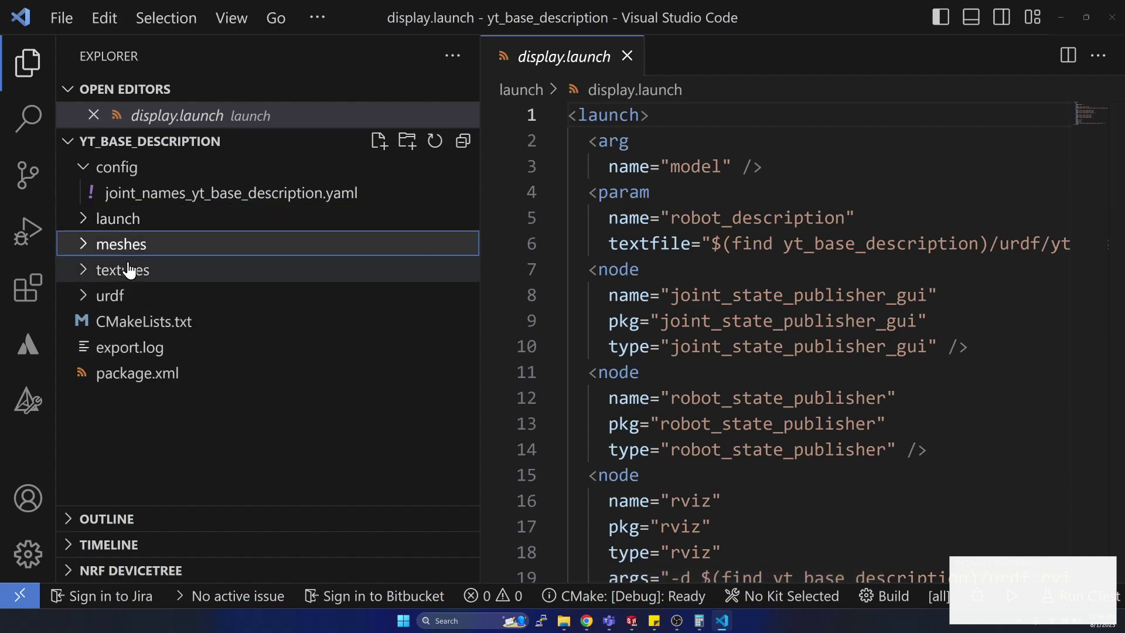
click(126, 269)
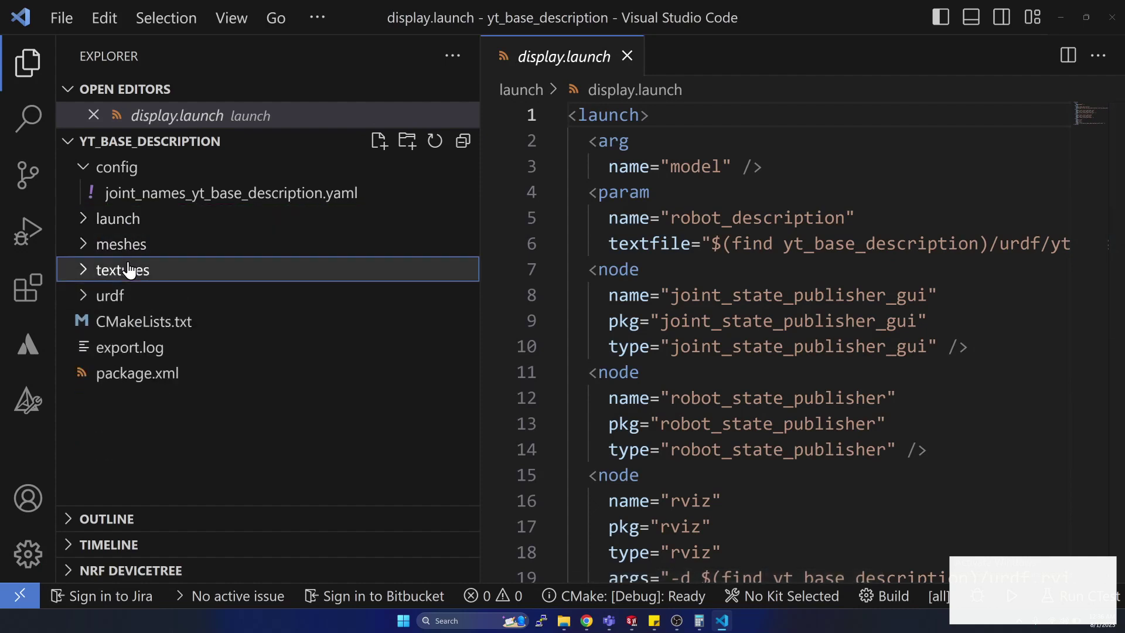
Examine yt_base_description.csv and yt_base_description.urdf in the urdf folder, closing the file and collapsing the urdf and config folders when done.
click(120, 296)
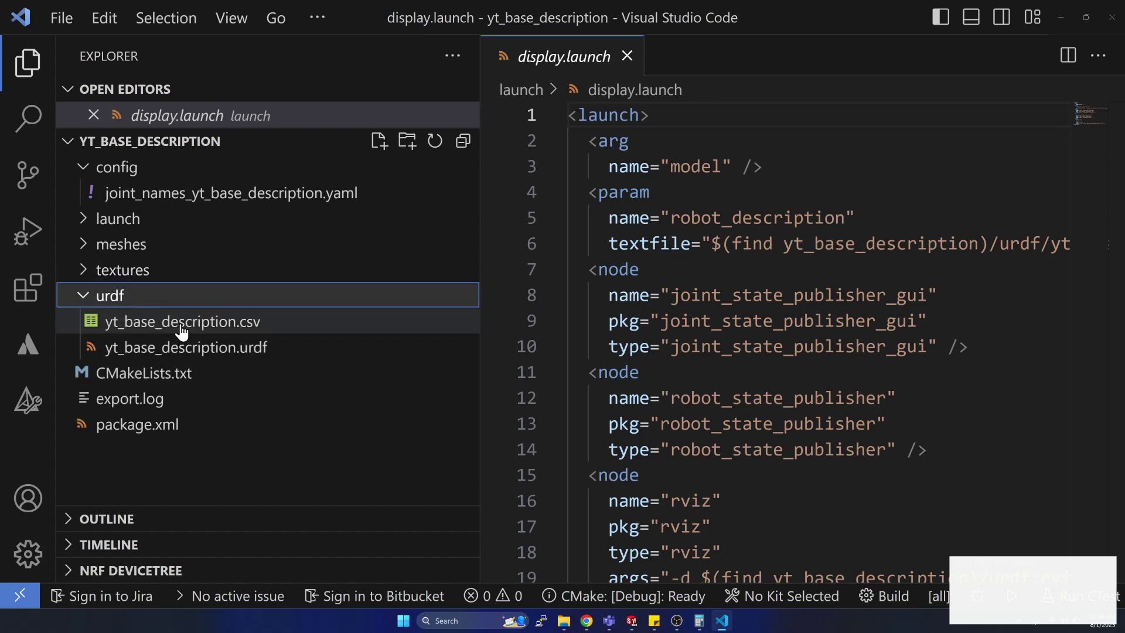
click(173, 333)
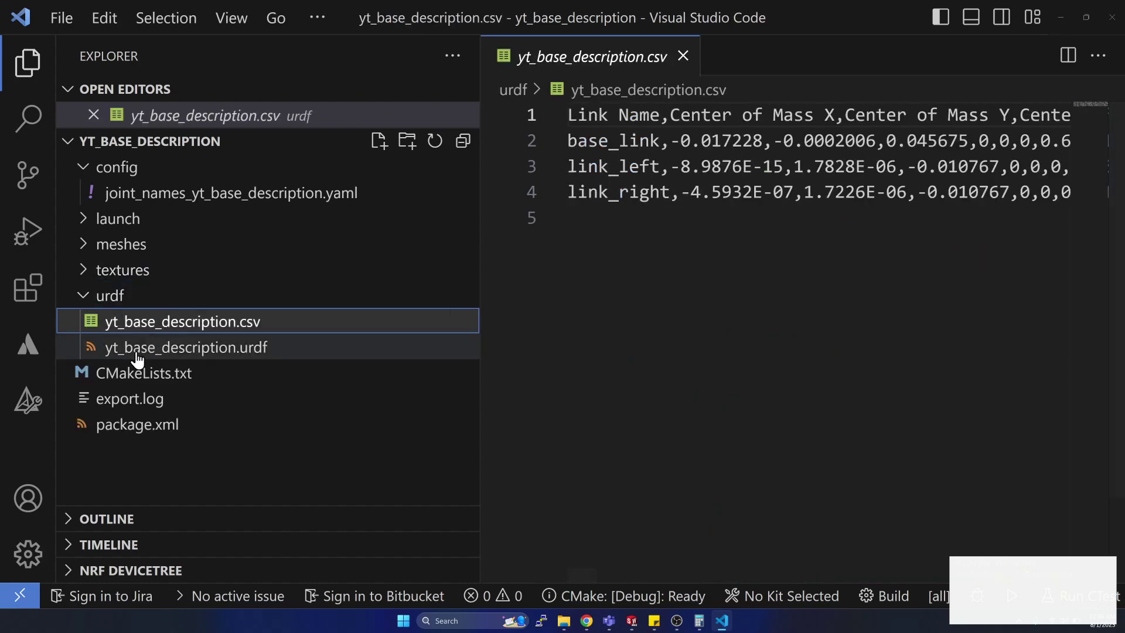
click(205, 353)
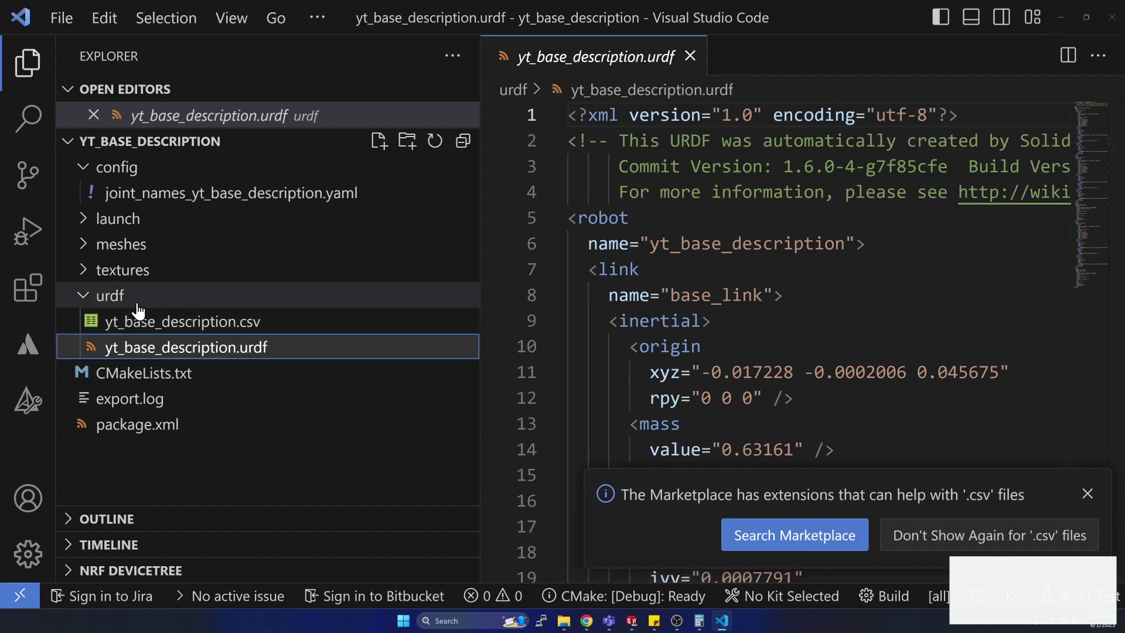
scroll(676, 347, down, 3)
scroll(676, 347, down, 5)
scroll(676, 347, up, 8)
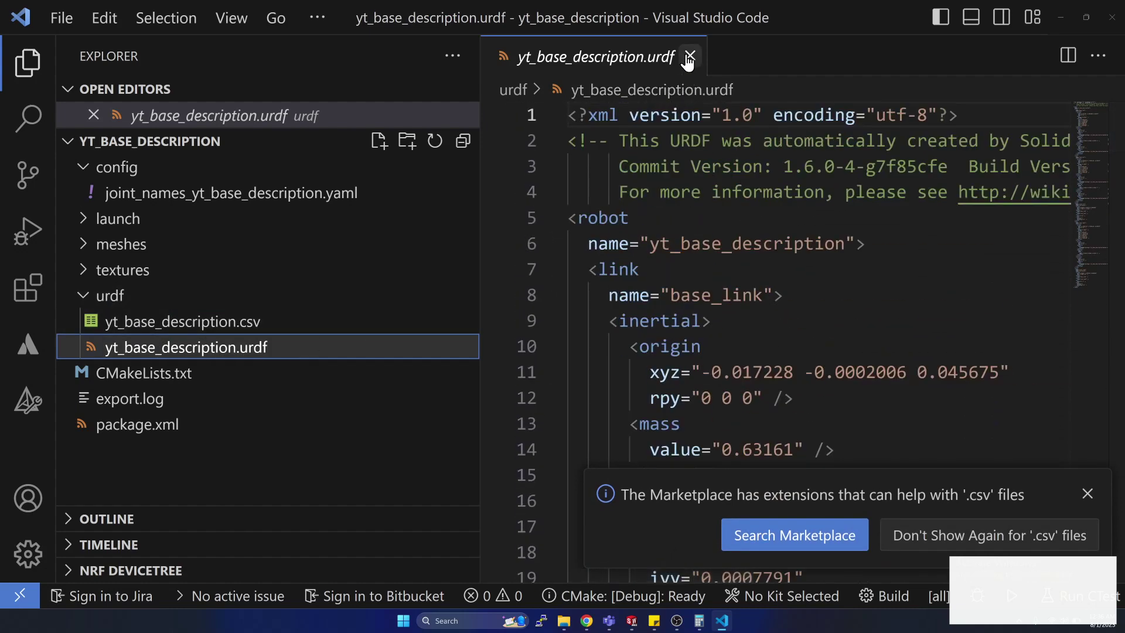
click(689, 56)
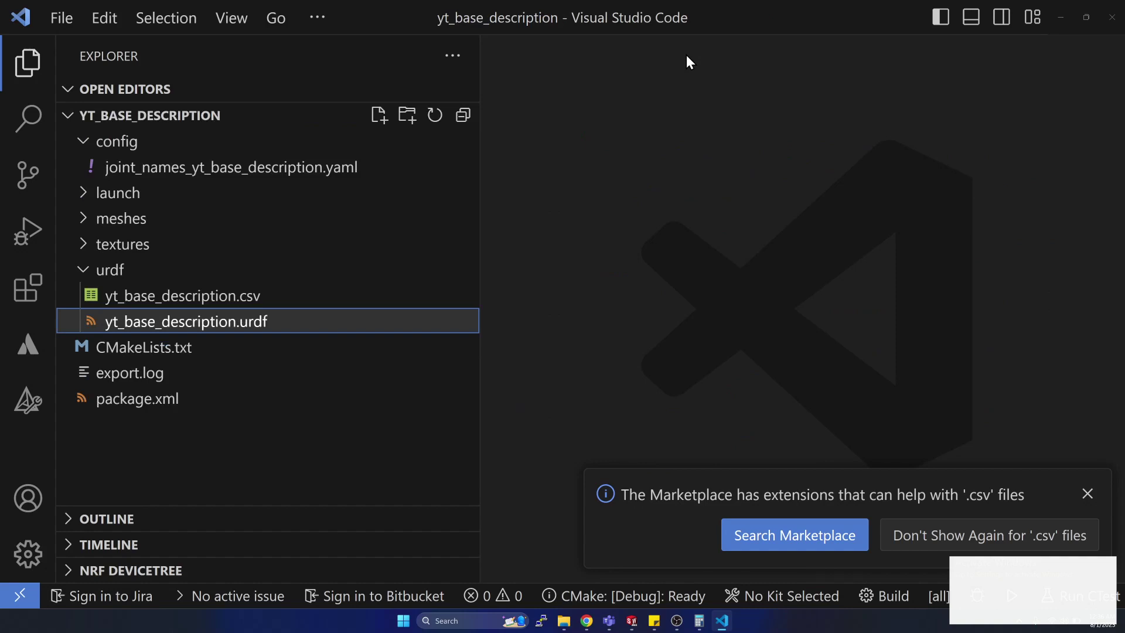
click(124, 270)
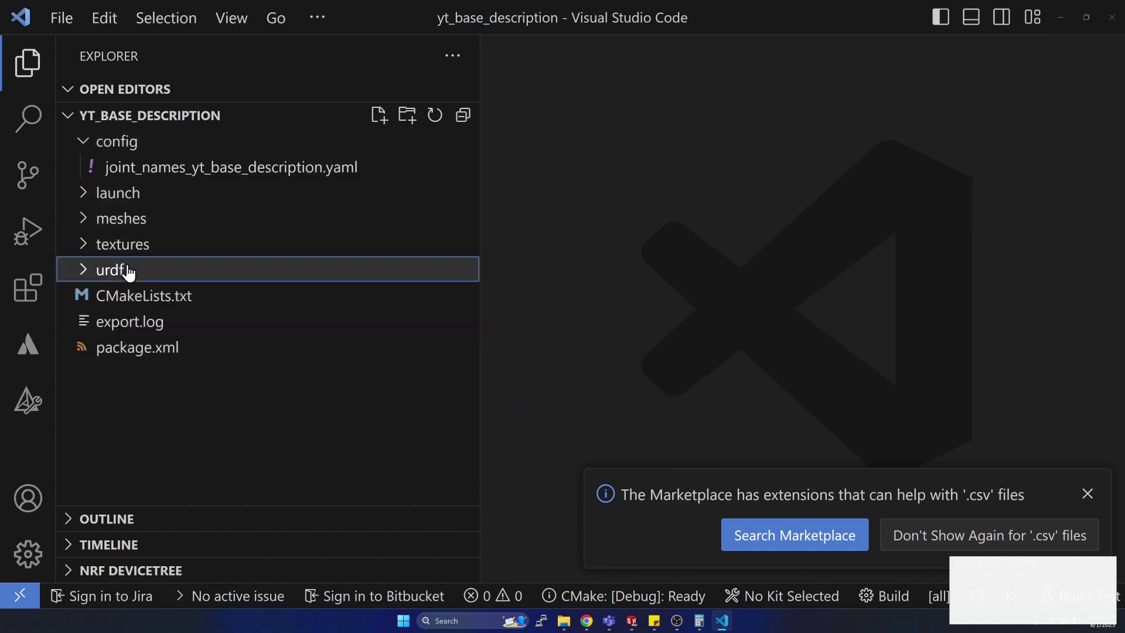
click(140, 143)
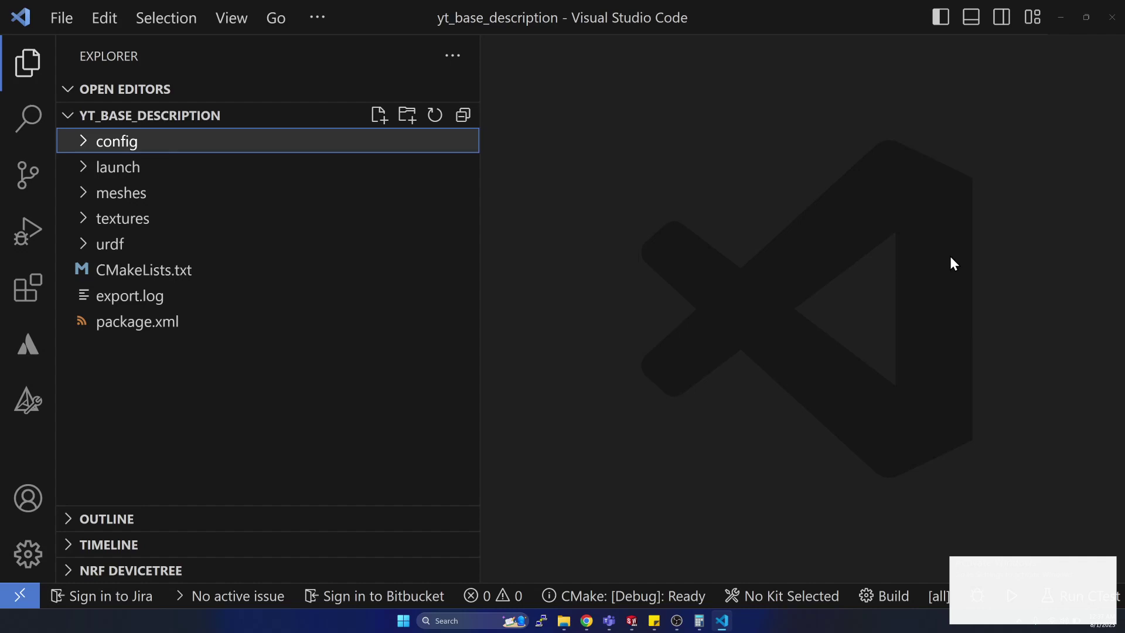
Switch back to the Car_V2 assembly in SOLIDWORKS.
click(632, 621)
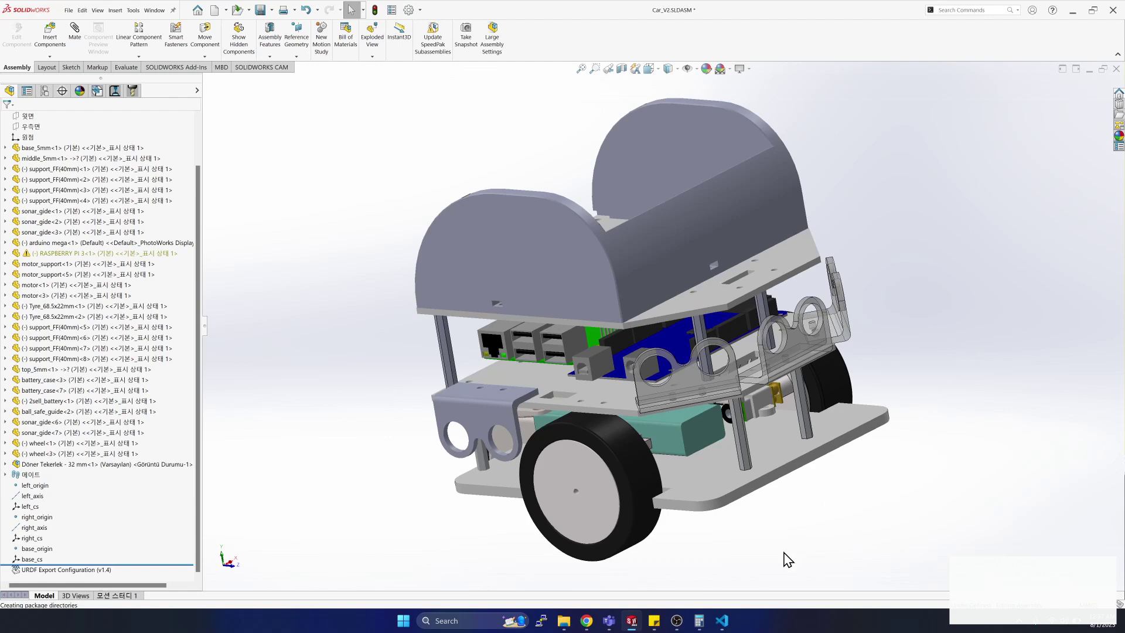
click(677, 621)
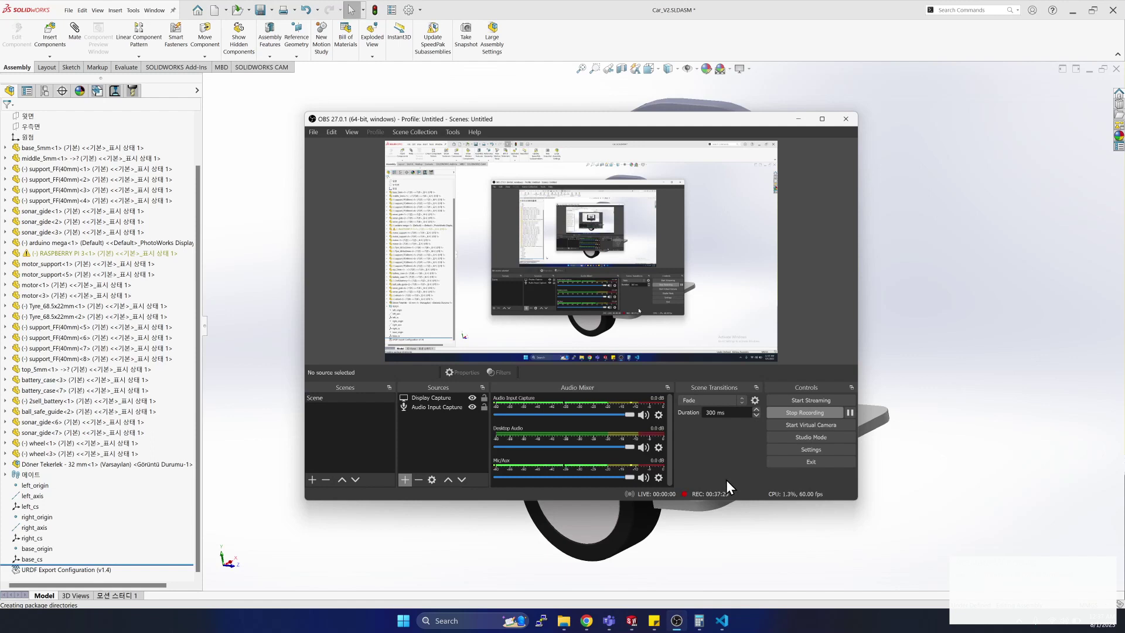